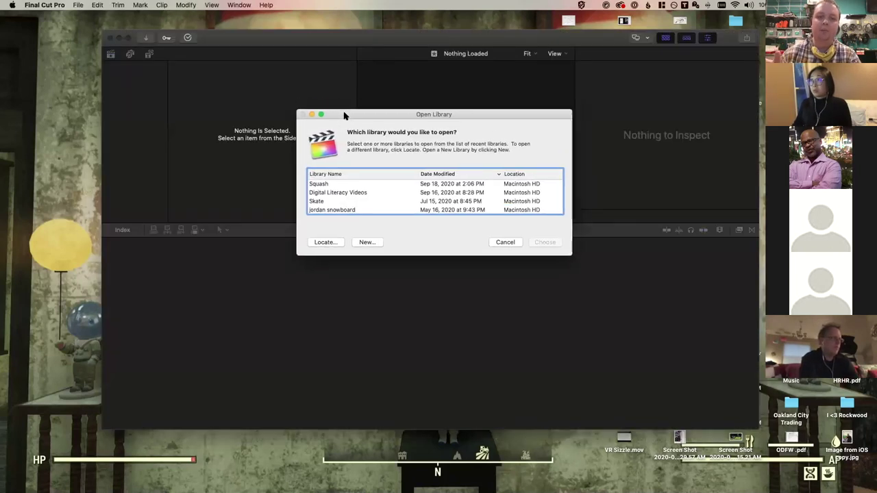
Scroll through the library chooser and nudge it slightly to the left.
scroll(368, 209, down, 5)
scroll(368, 209, up, 5)
scroll(368, 209, down, 2)
scroll(368, 209, down, 2)
scroll(368, 205, up, 4)
scroll(364, 196, down, 4)
scroll(336, 190, up, 3)
scroll(319, 196, down, 3)
scroll(326, 196, up, 3)
scroll(325, 195, up, 1)
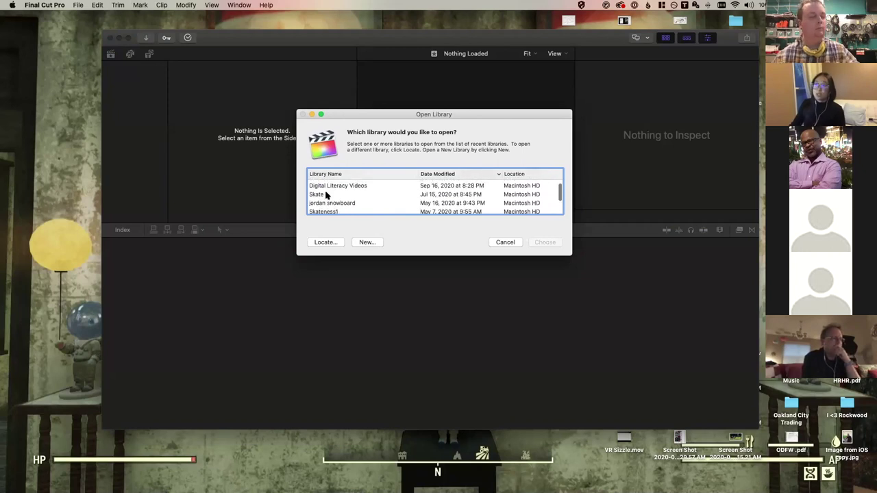
scroll(328, 197, down, 2)
scroll(366, 207, down, 2)
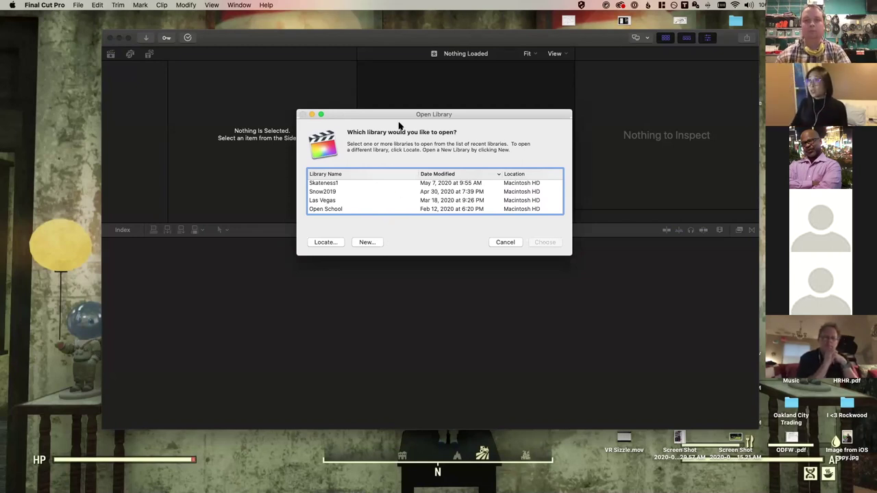
drag(387, 114, 384, 115)
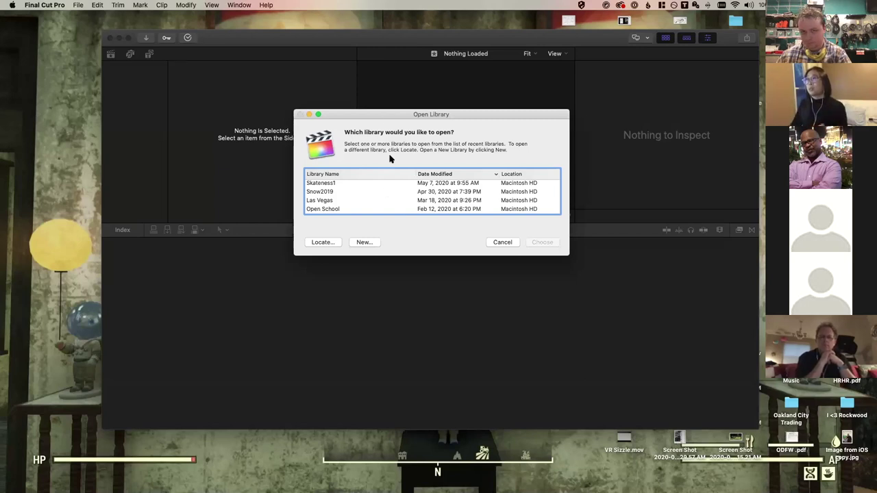
drag(370, 115, 354, 117)
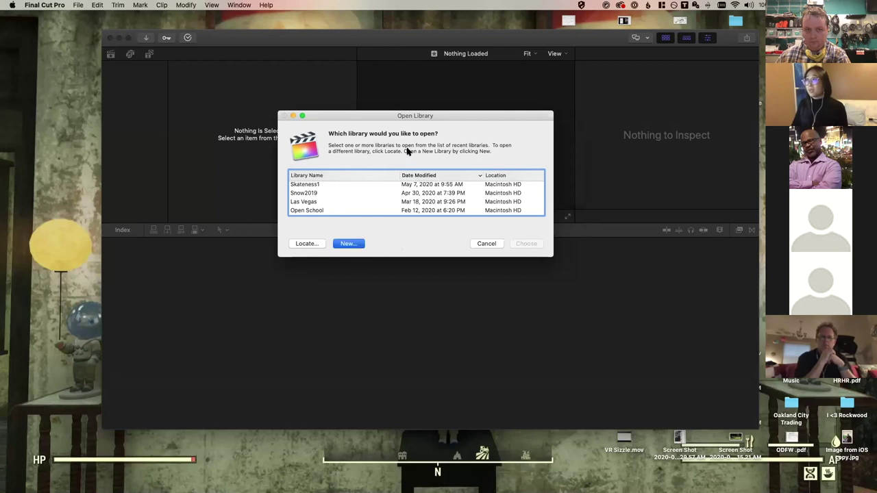
Start a new library, name it 'Waterfall' and save it in Movies.
key(Return)
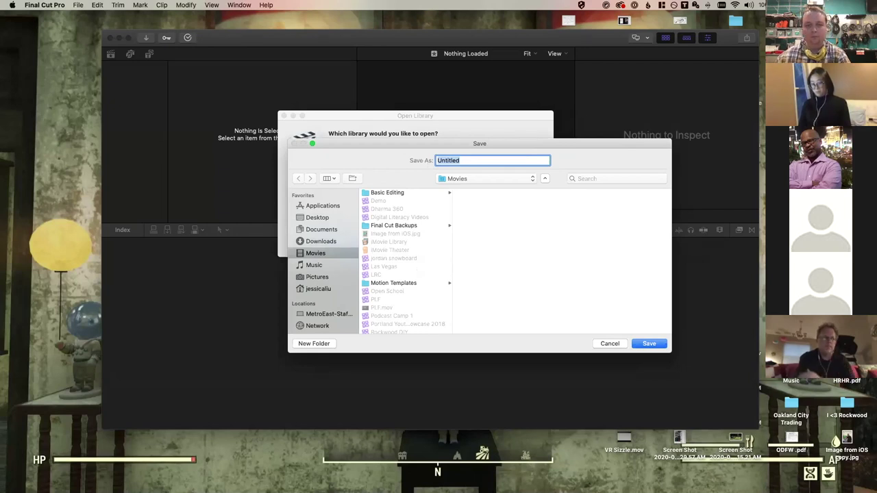
text(Wal)
text(erf)
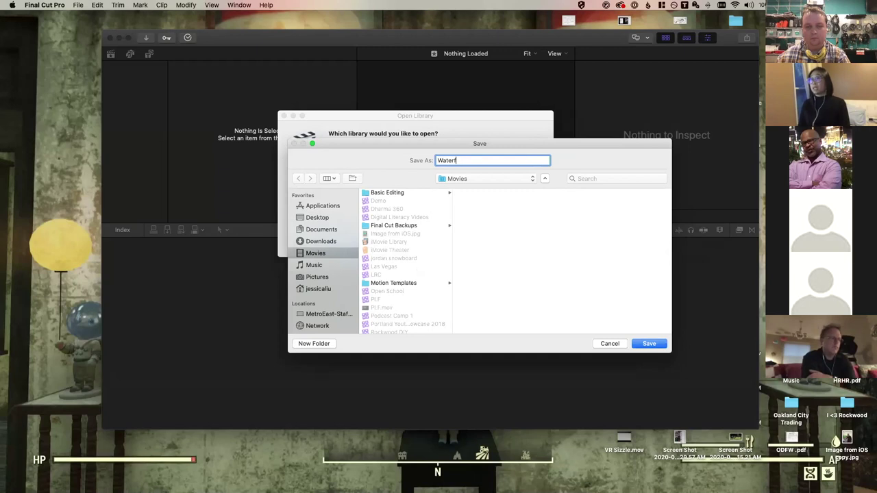
text(all)
key(Return)
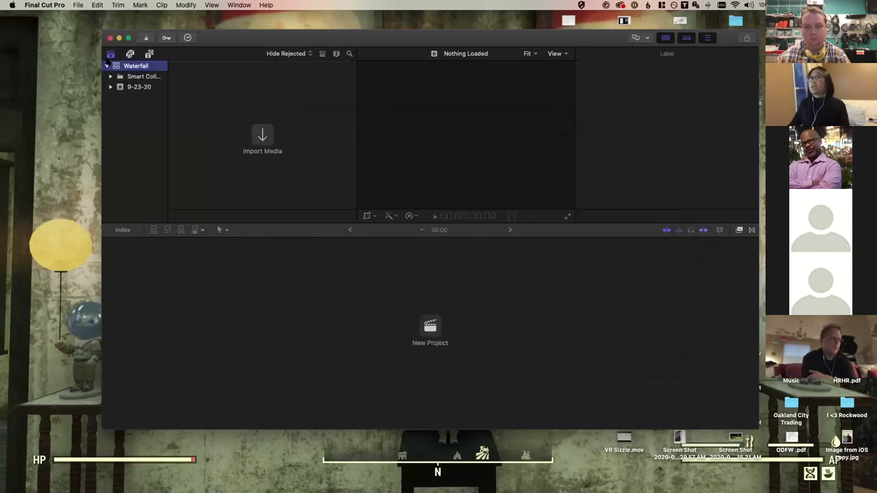
Go full screen, widen the sidebar, and select the Waterfall library's 9-23-20 event.
key(ctrl+super+f)
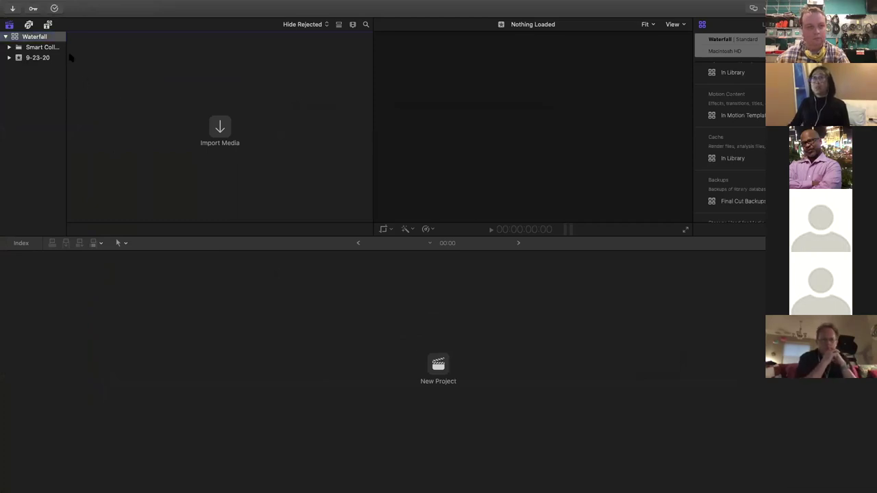
drag(66, 65, 107, 69)
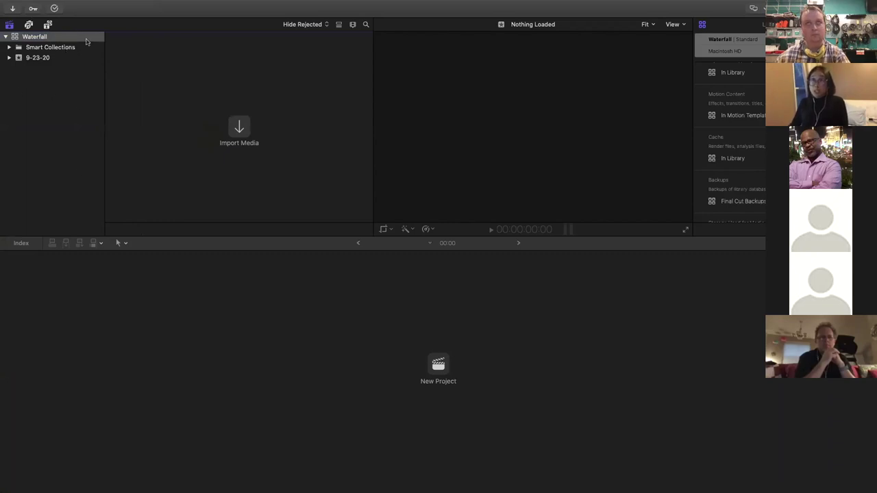
click(24, 38)
click(5, 37)
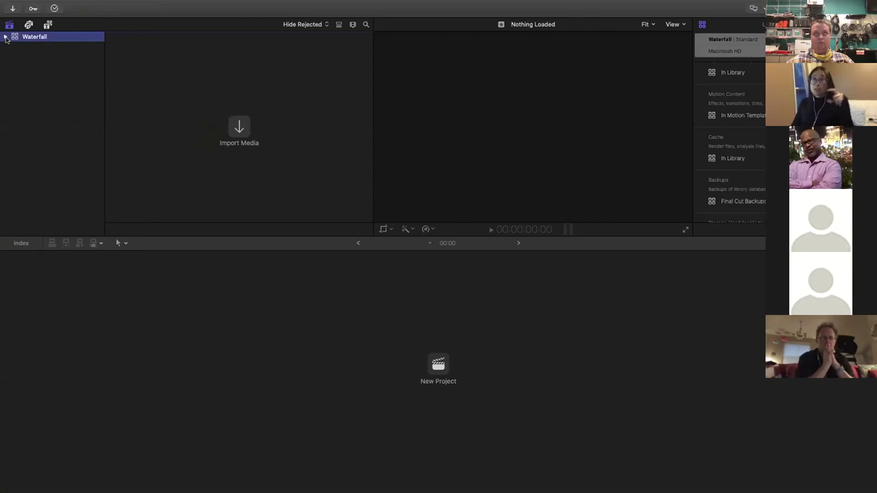
click(6, 37)
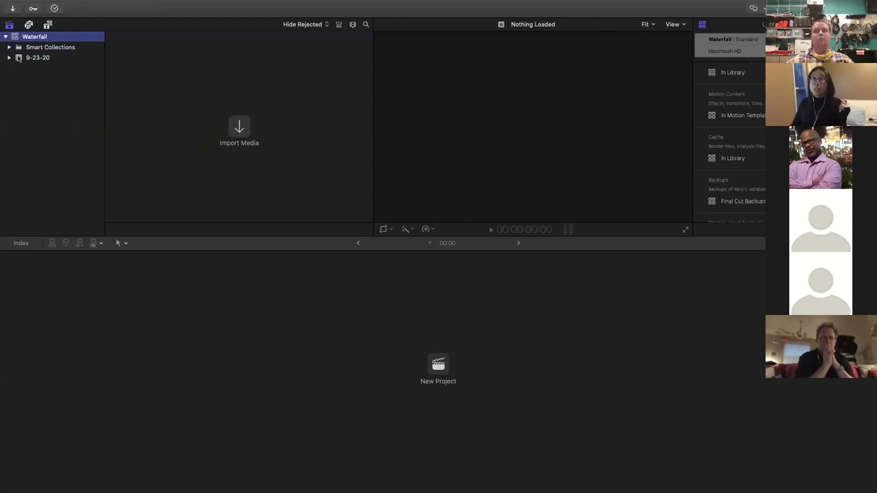
click(38, 59)
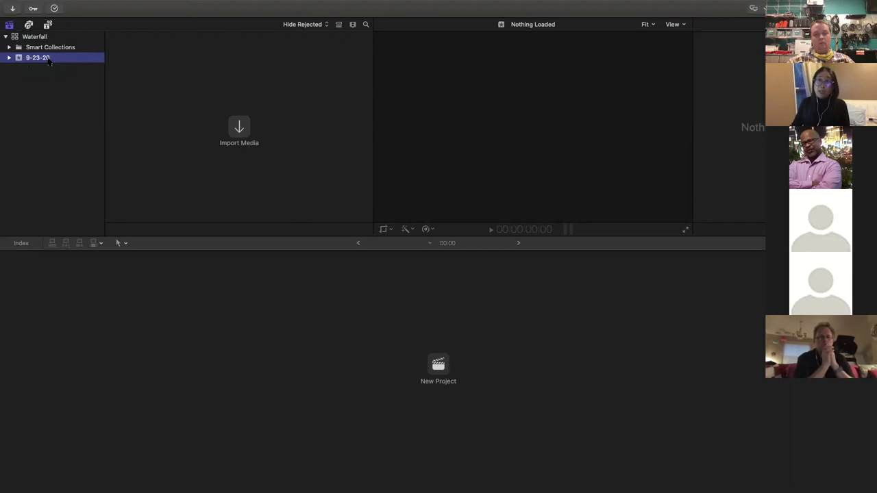
Replace the event name 9-23-20 with the editor's name plus '_Waterfall'.
click(24, 60)
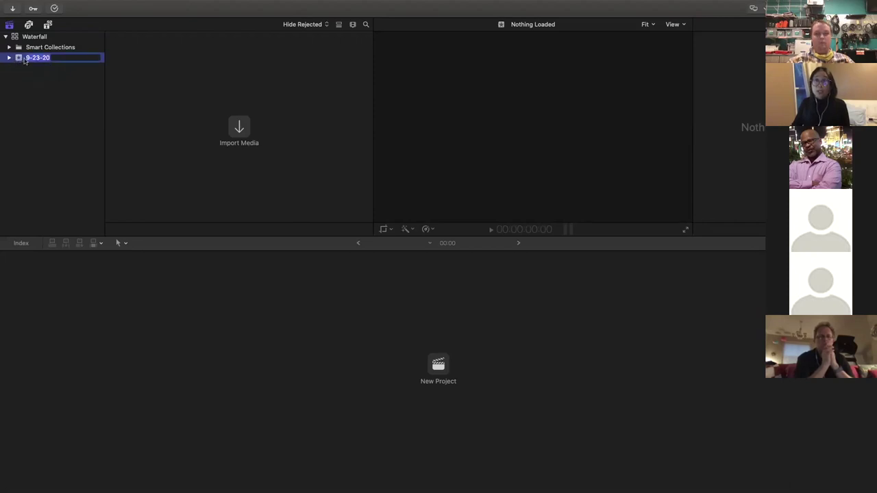
key(Return)
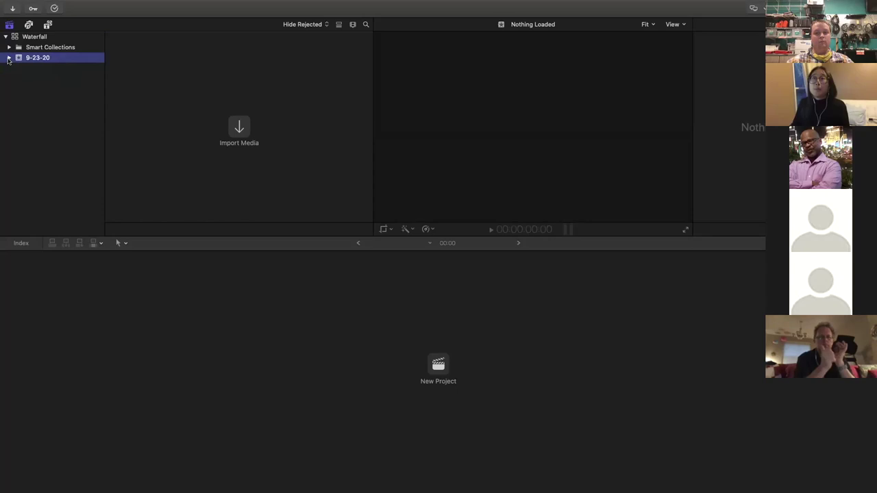
click(37, 60)
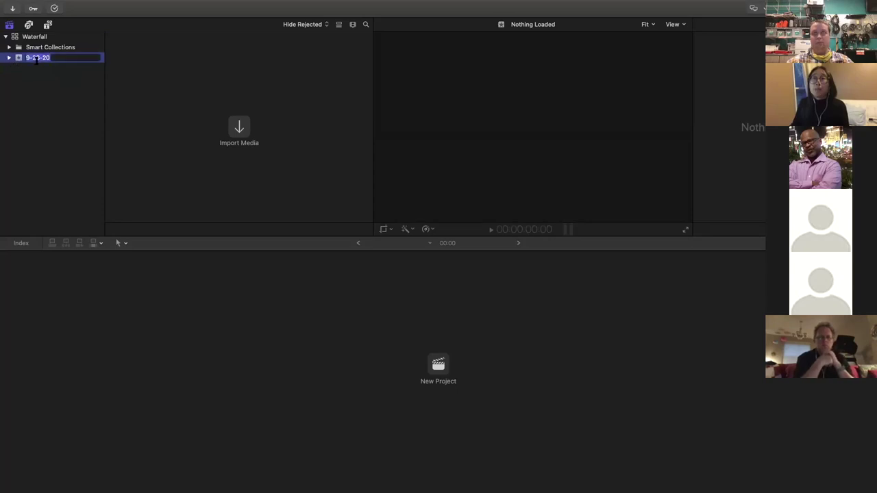
text(9-23-20)
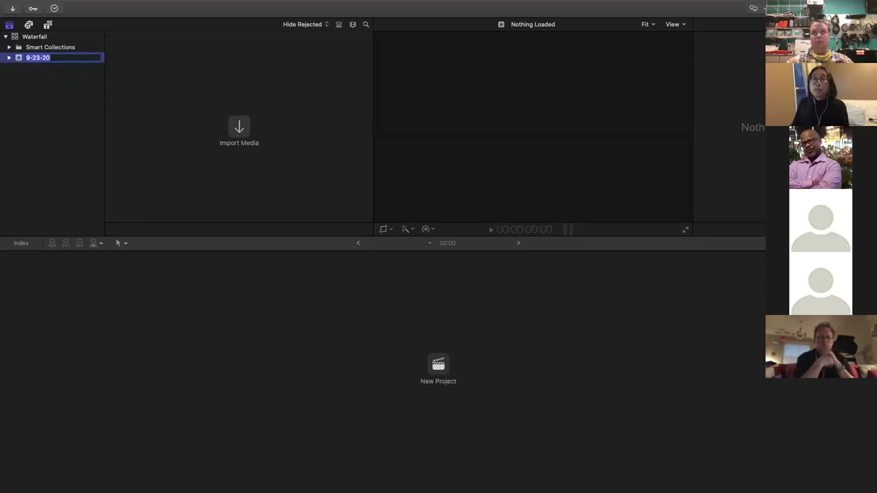
key(BackSpace)
key(BackSpace)
key(BackSpace)
key(BackSpace)
key(BackSpace)
key(BackSpace)
key(BackSpace)
text(JLiu)
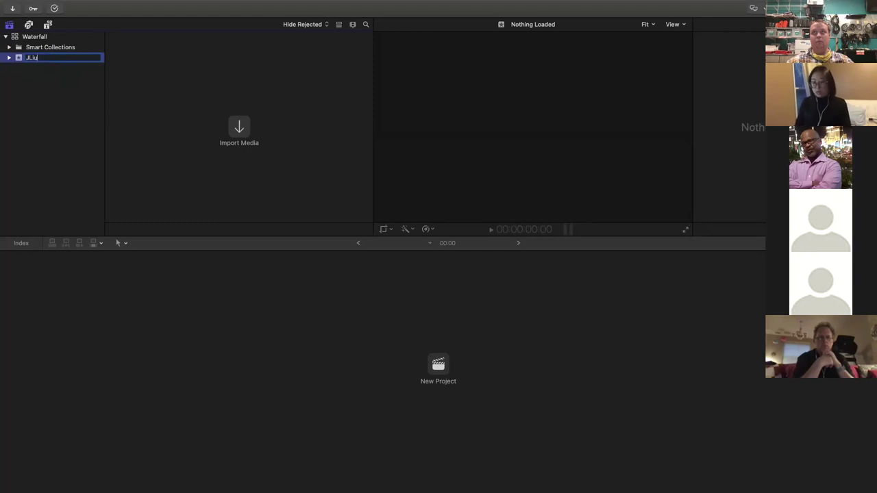
text(_Waterfall)
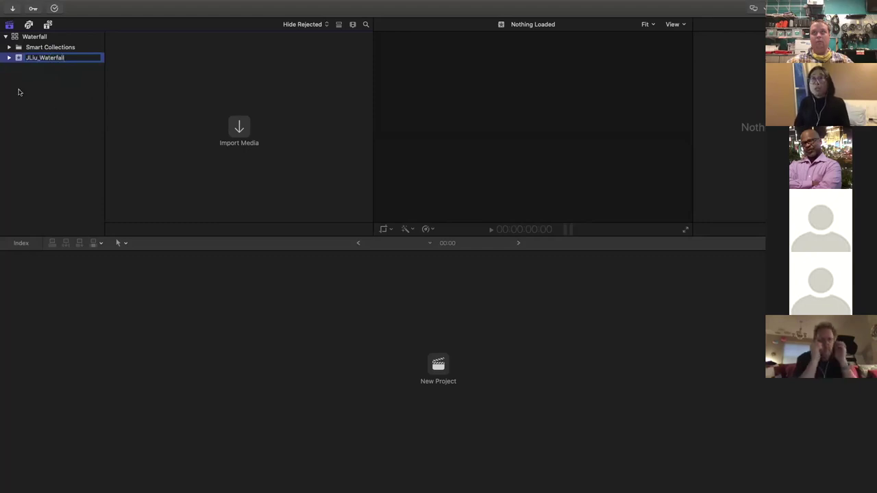
click(9, 58)
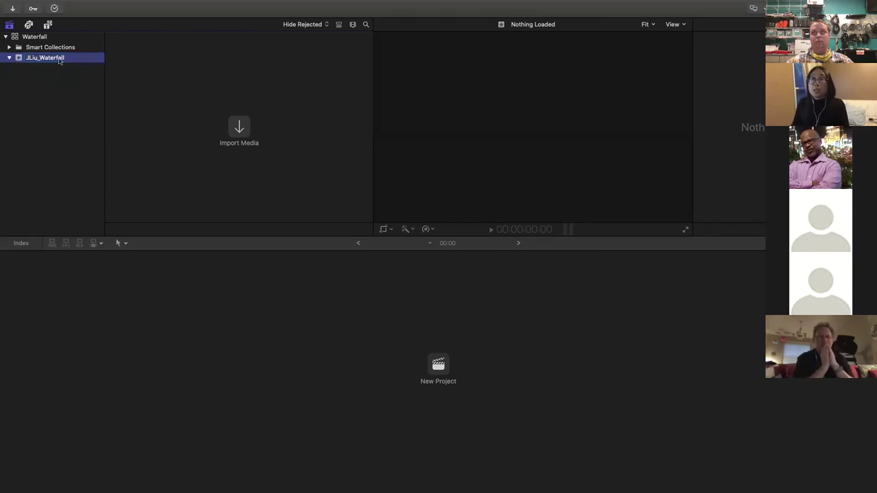
click(37, 58)
key(Return)
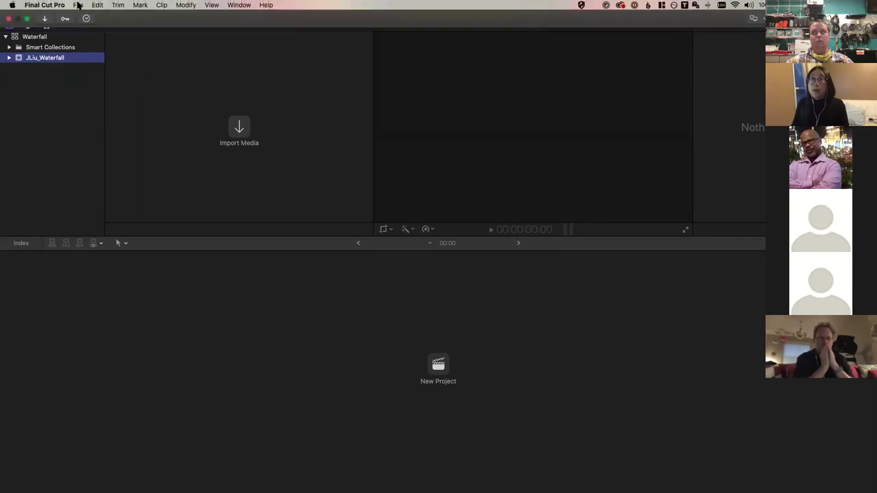
Create a new 4K 23.98p Untitled Project in the _Waterfall event.
click(78, 5)
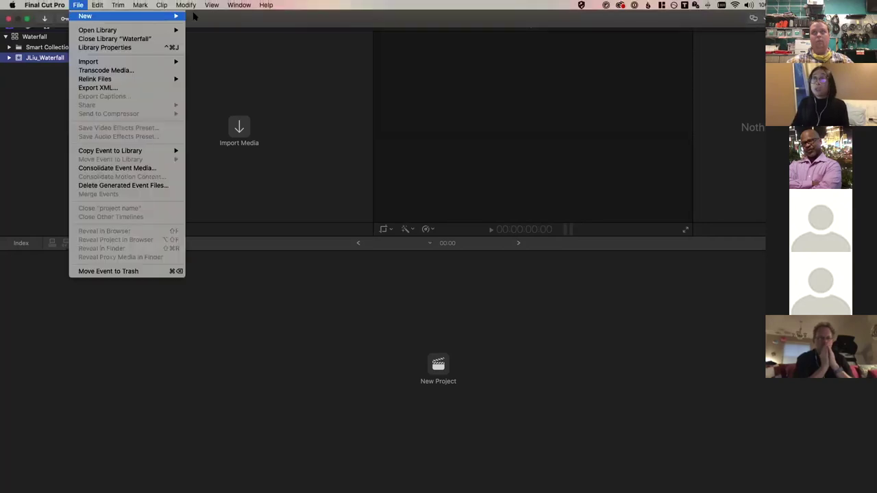
click(233, 23)
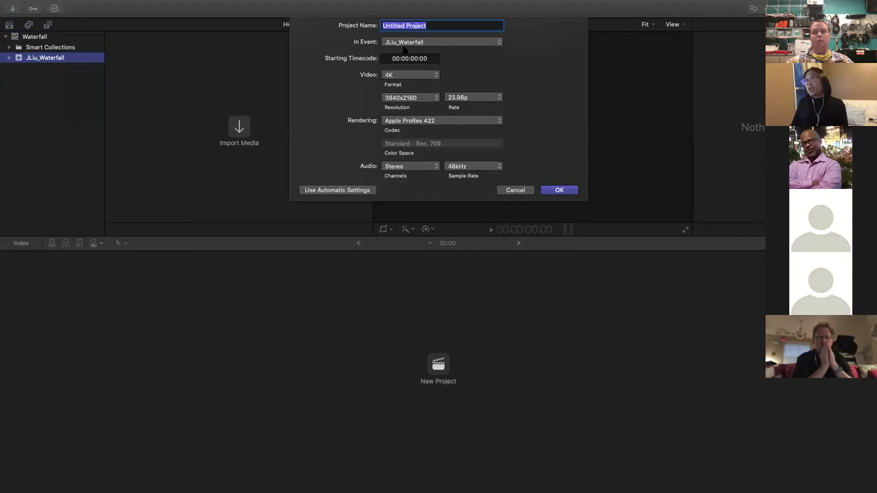
click(425, 42)
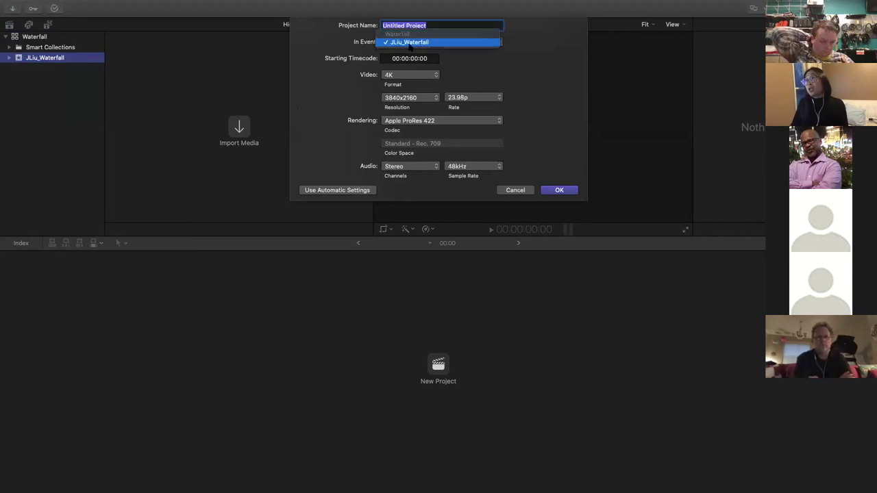
click(408, 43)
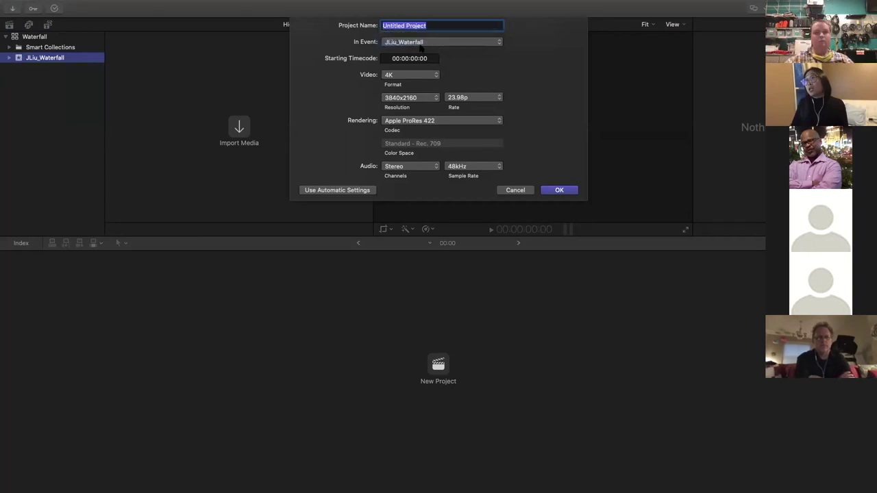
click(558, 191)
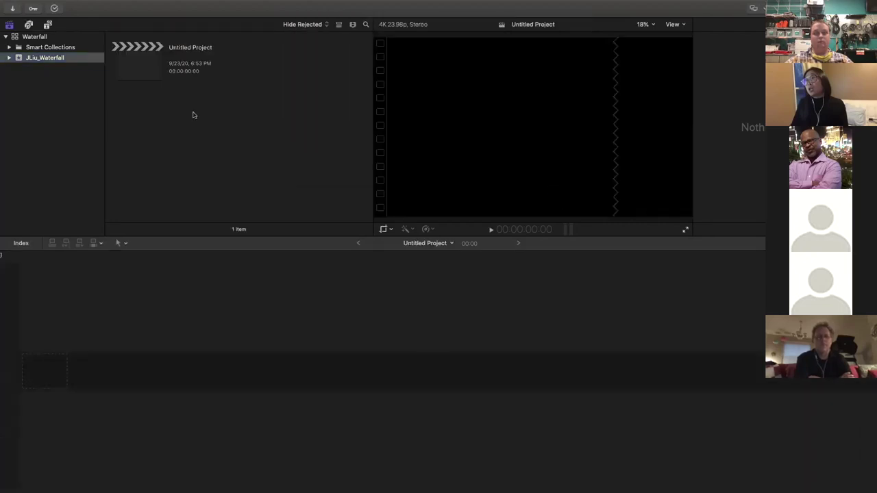
Rename the Untitled Project to 'Waterfall', then reselect and confirm its name.
click(143, 63)
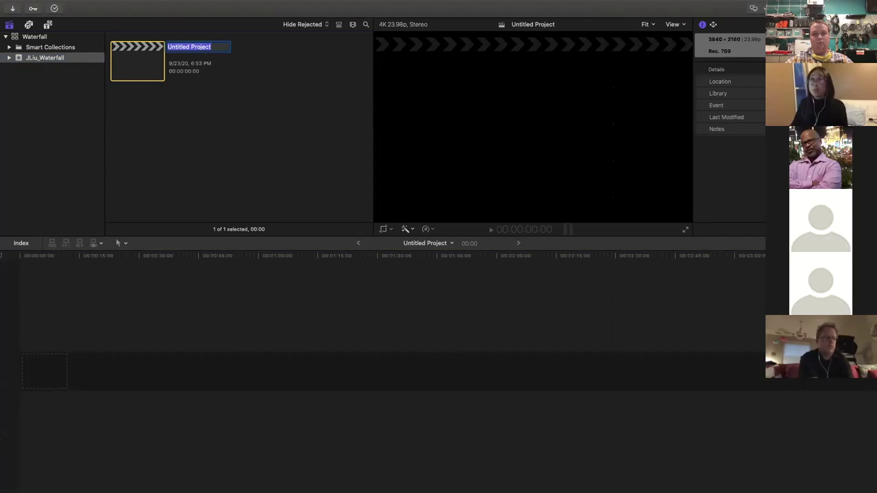
text(Waterfall)
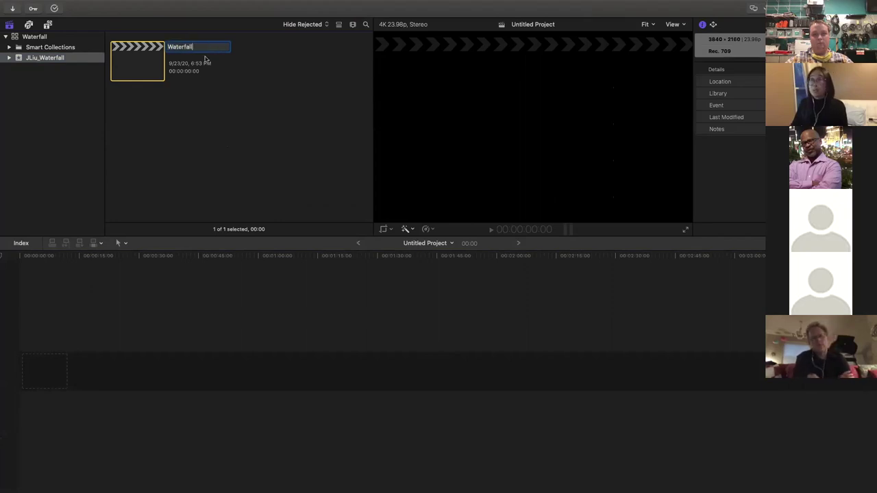
key(Return)
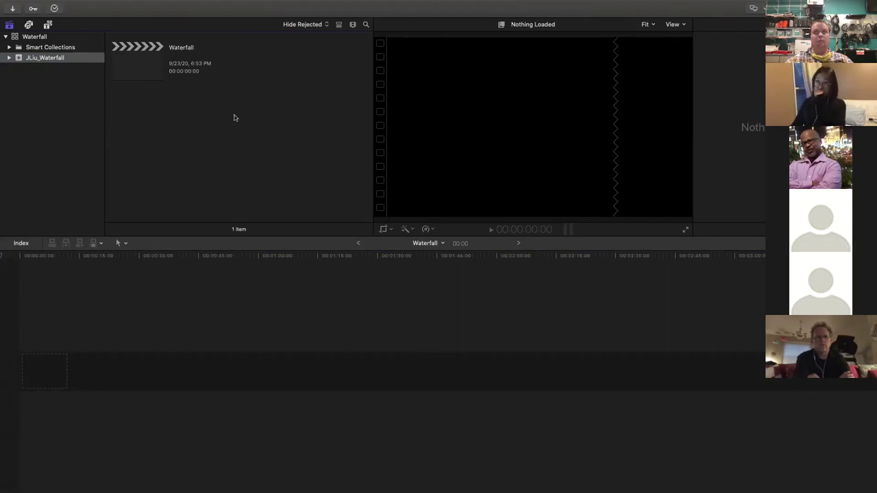
click(180, 48)
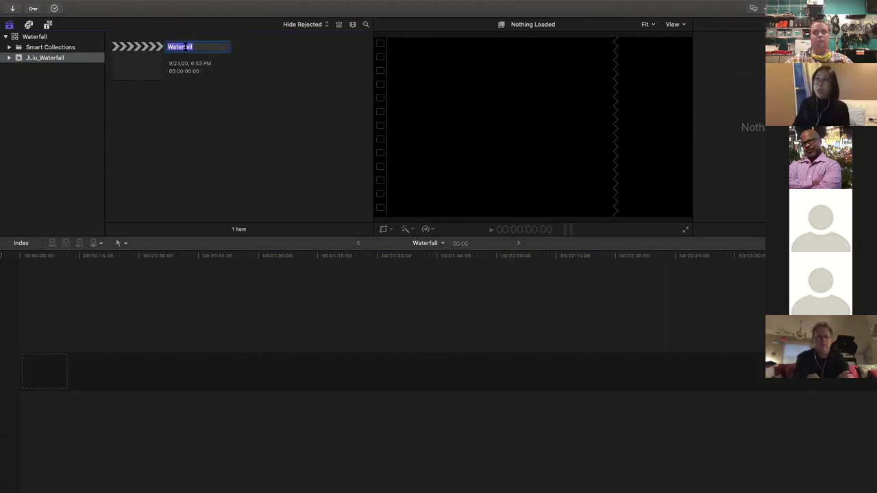
click(208, 47)
double_click(219, 47)
click(219, 46)
click(216, 126)
right_click(153, 59)
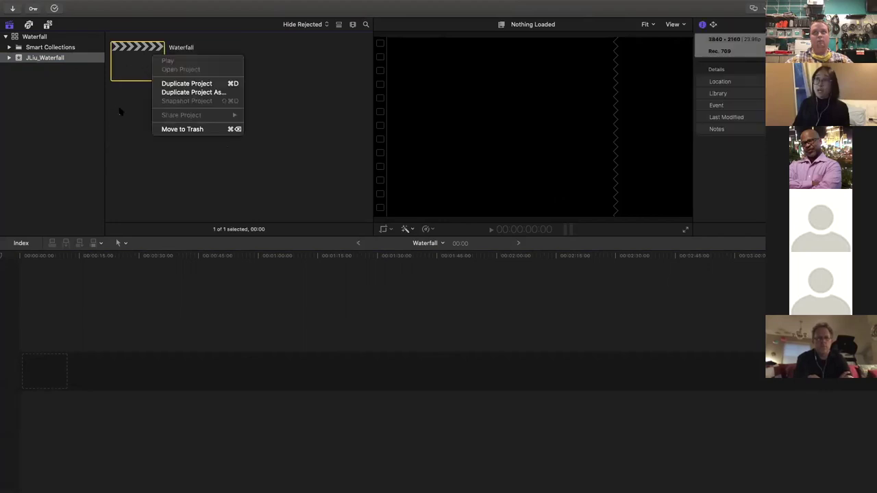
click(45, 77)
click(47, 58)
click(30, 59)
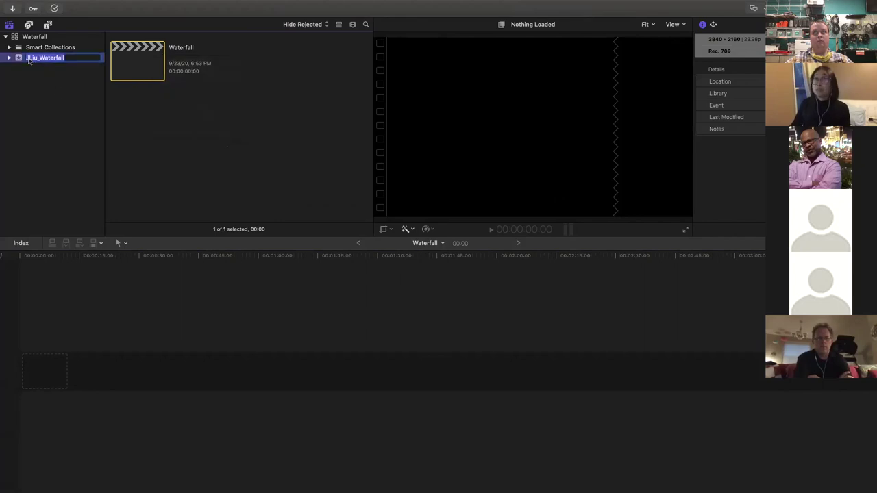
right_click(30, 60)
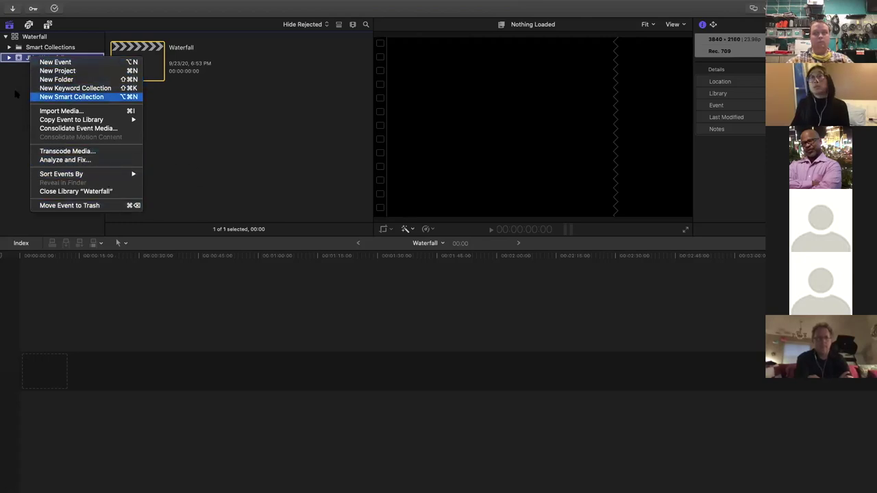
key(Escape)
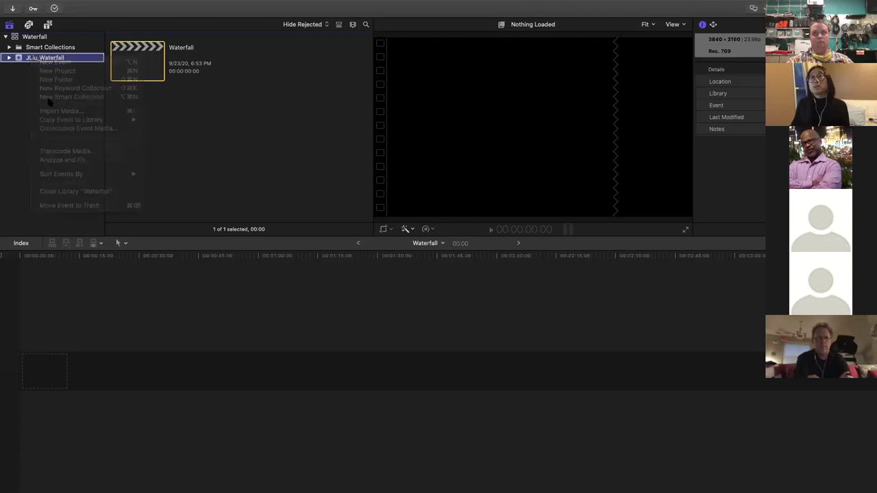
key(Return)
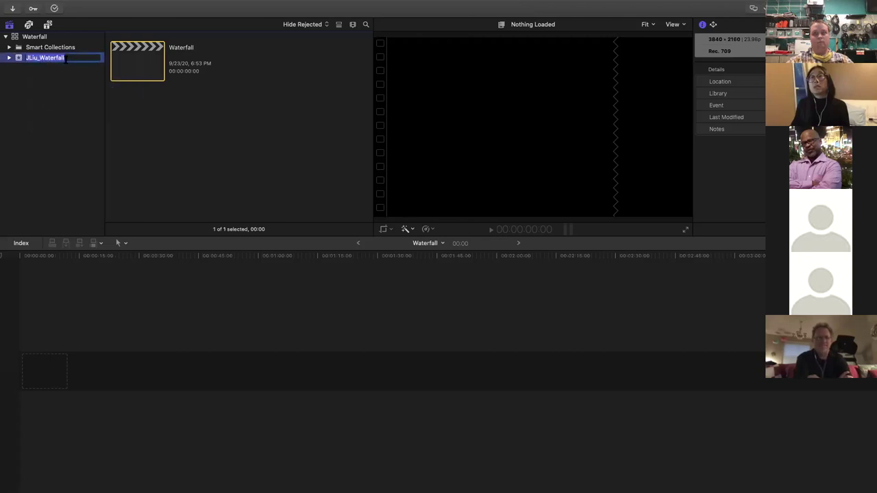
click(83, 59)
key(Return)
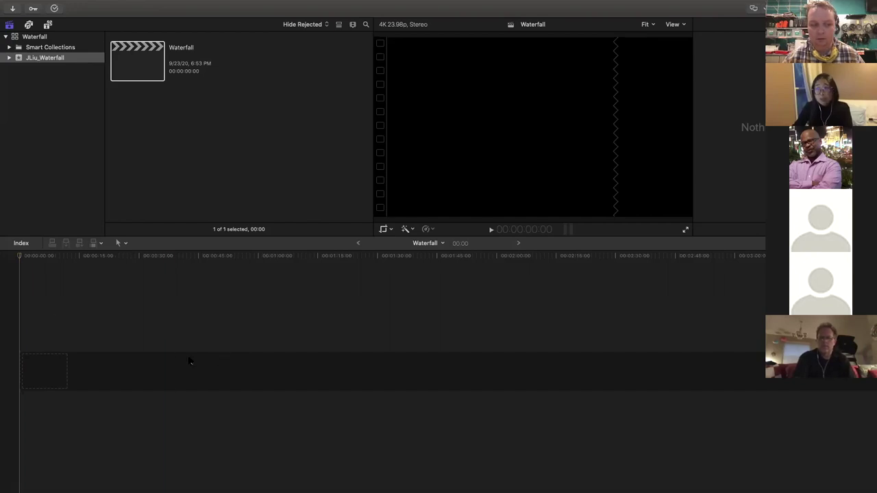
text(2700)
key(Return)
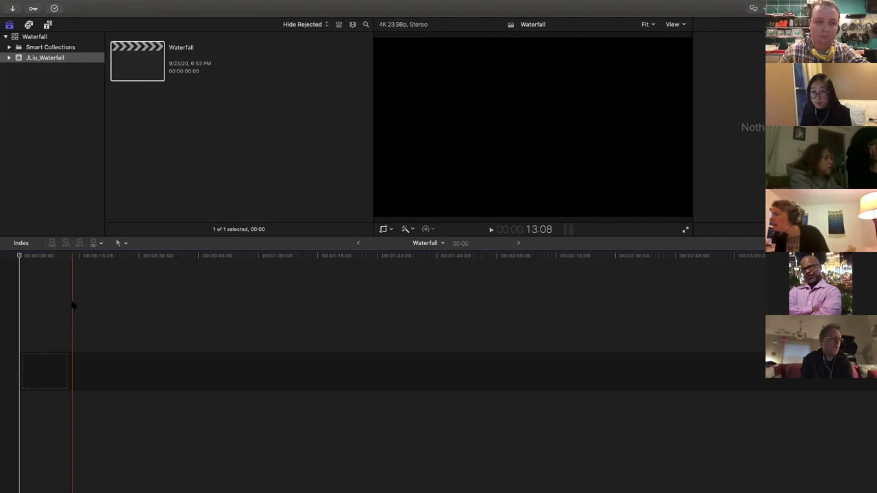
mouse_move(73, 3)
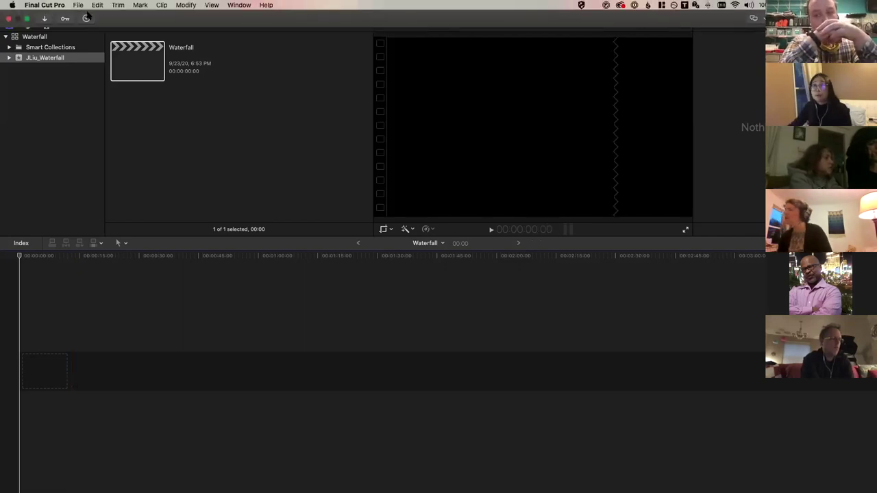
click(78, 5)
mouse_move(233, 36)
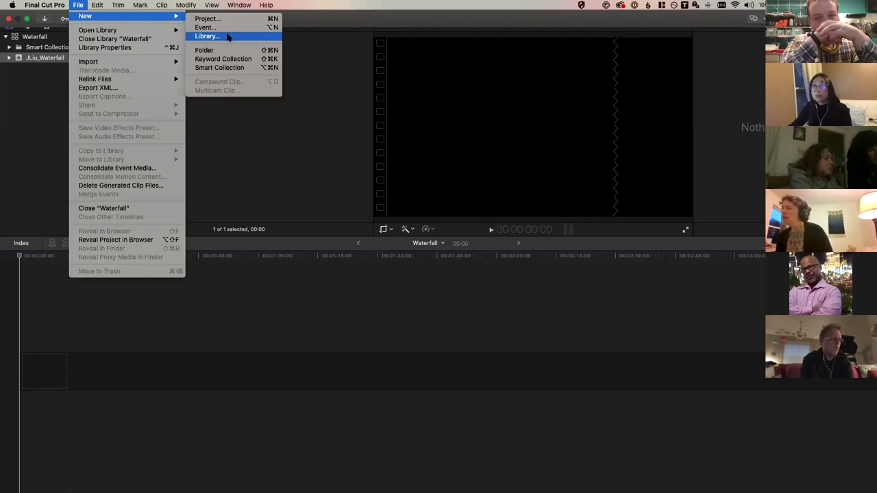
click(27, 87)
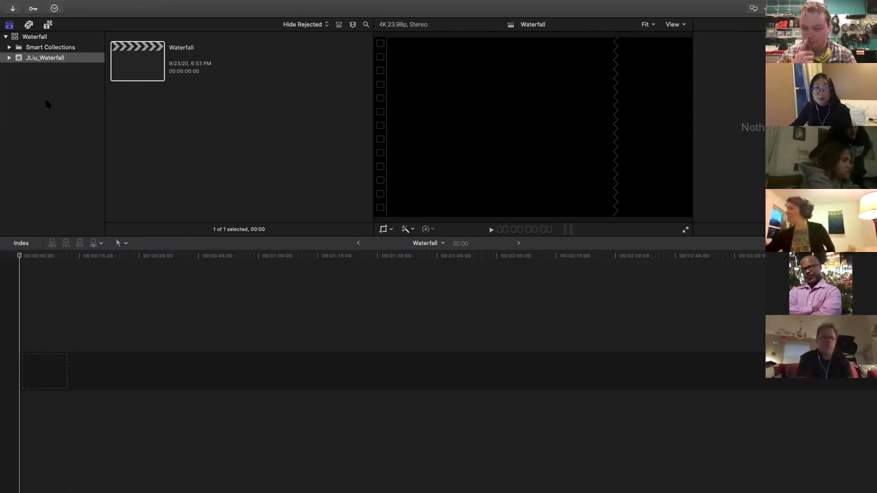
click(46, 104)
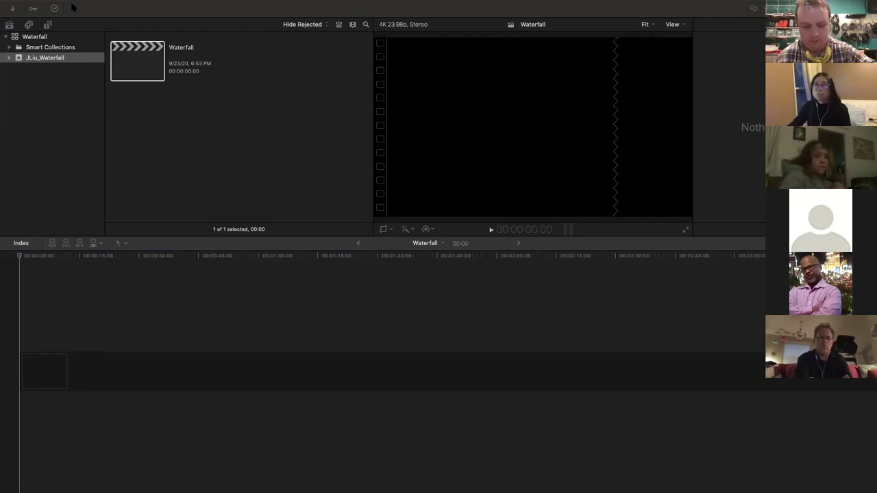
Show the File menu's Open Library submenu with From Backup and Clear Recents.
mouse_move(71, 4)
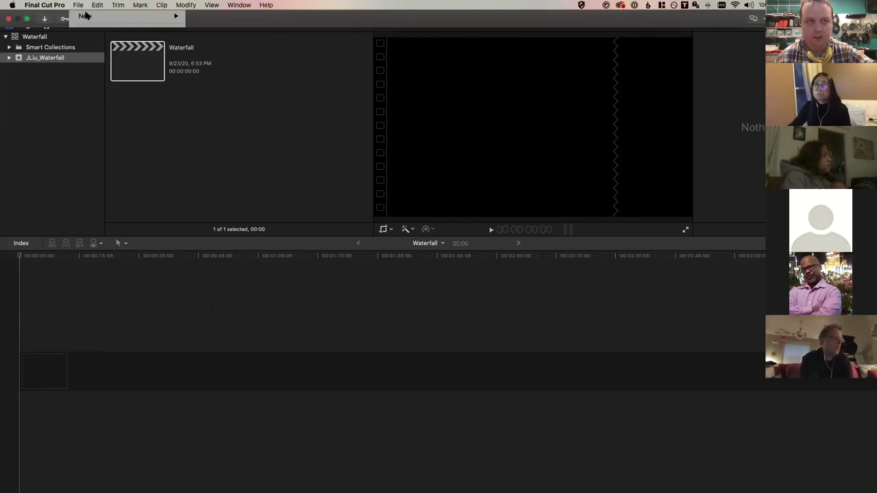
click(78, 5)
mouse_move(82, 16)
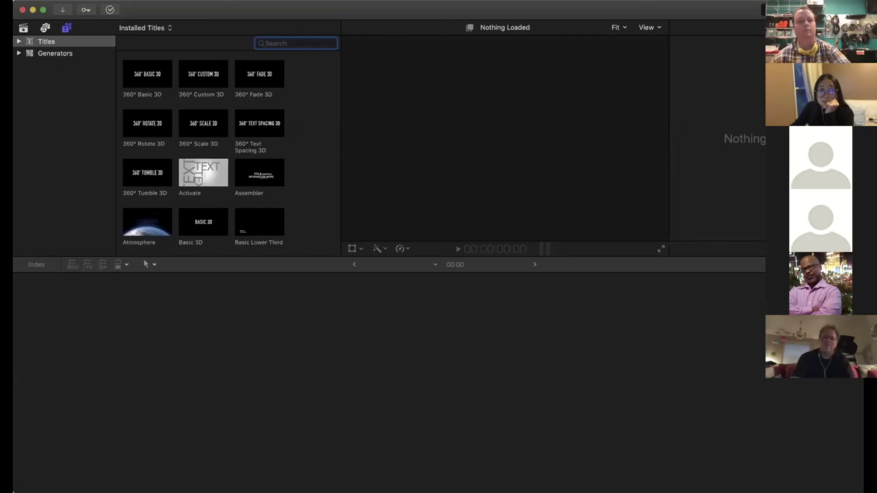
click(93, 0)
mouse_move(109, 0)
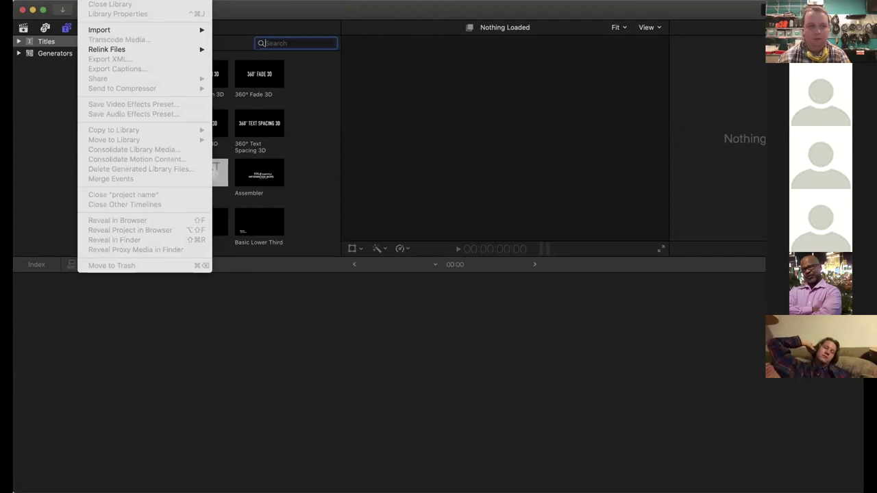
Dismiss the File menu and open the Final Cut Pro application menu.
mouse_move(198, 1)
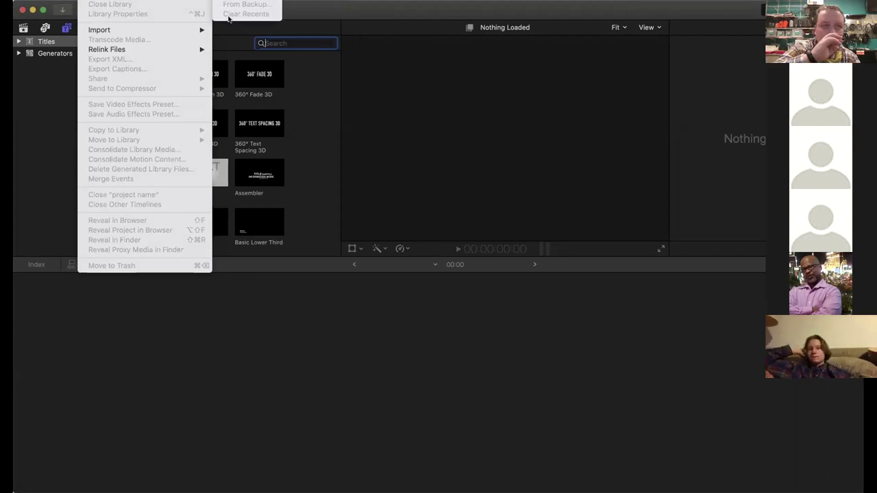
click(258, 13)
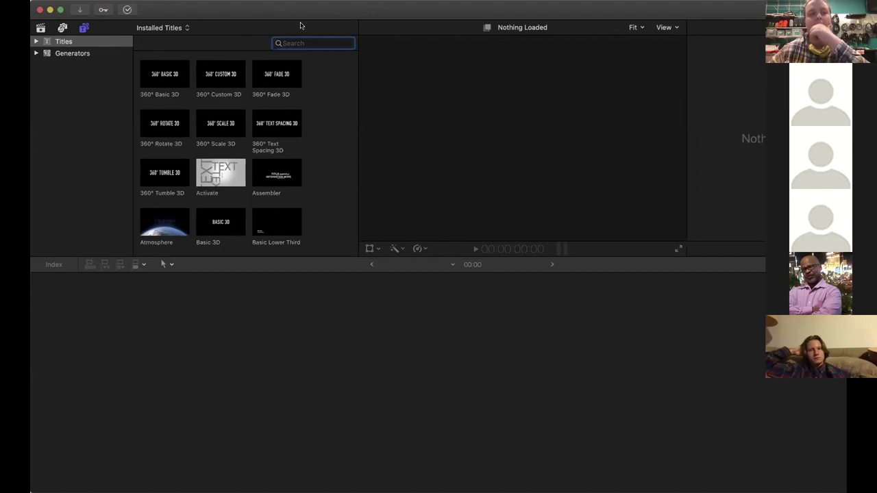
click(46, 1)
mouse_move(75, 0)
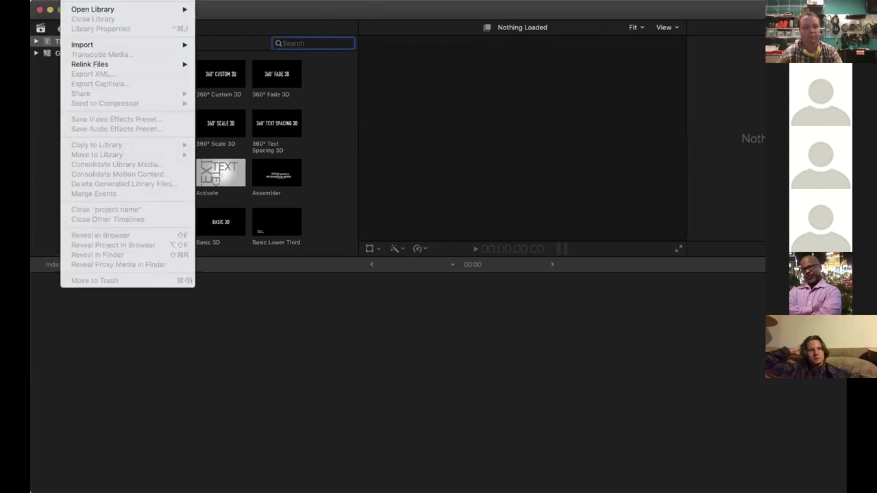
click(45, 1)
click(45, 1)
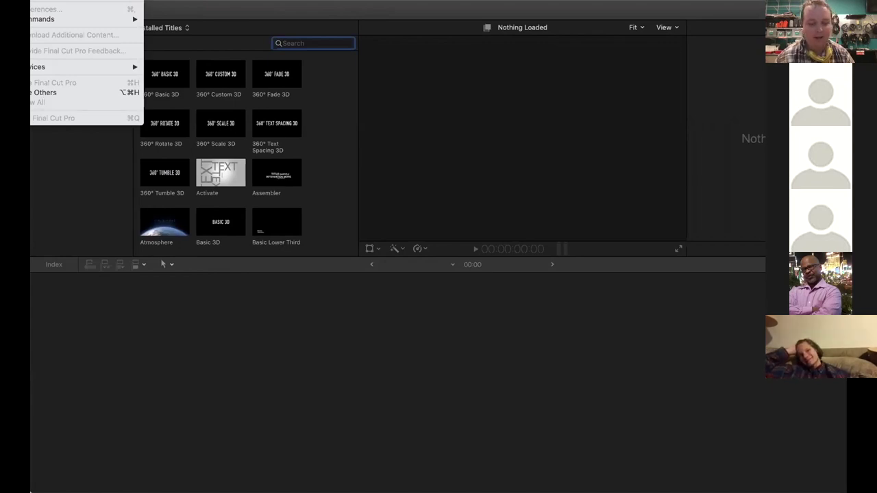
Preview the app menu's alternate quit option, then close it and refocus the window.
key(Right)
key(Left)
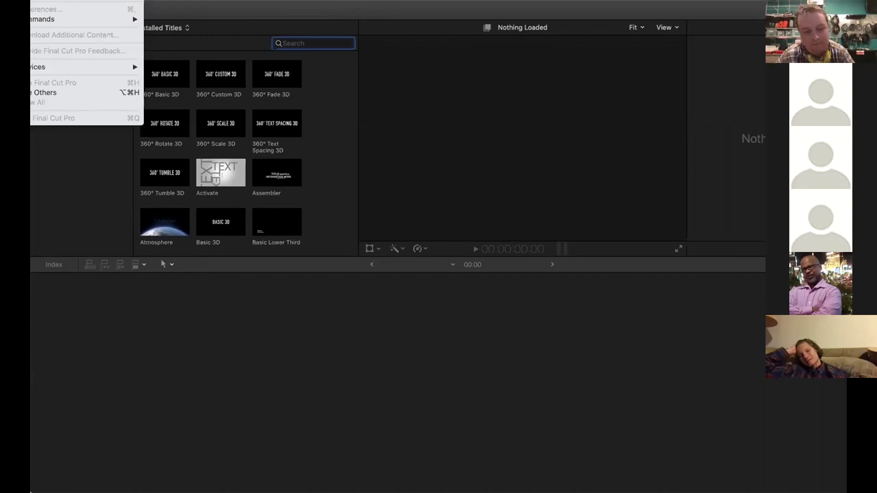
key(alt)
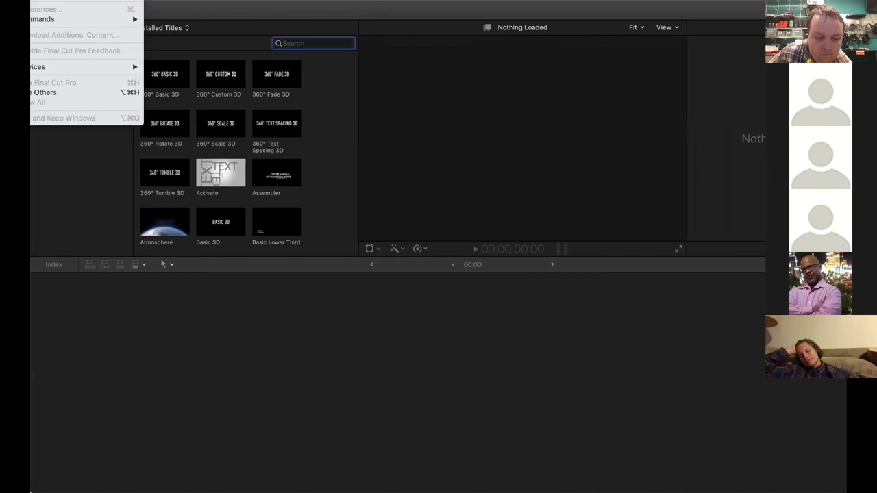
key(Escape)
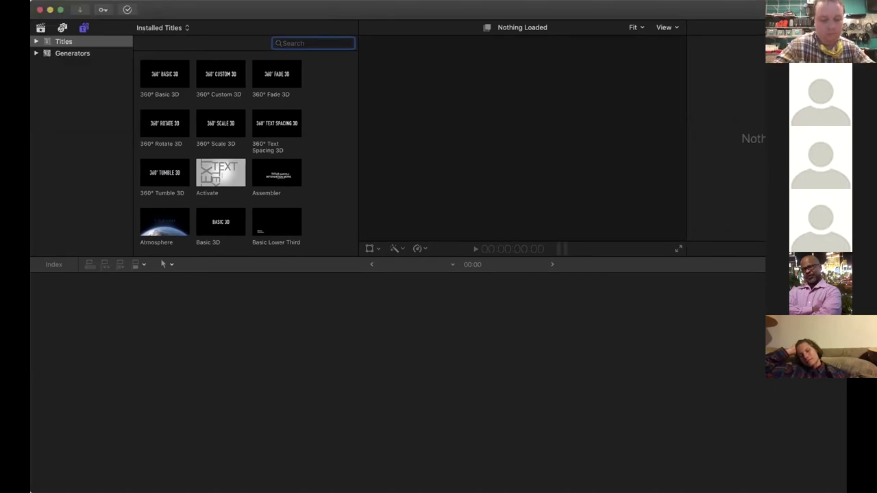
click(234, 335)
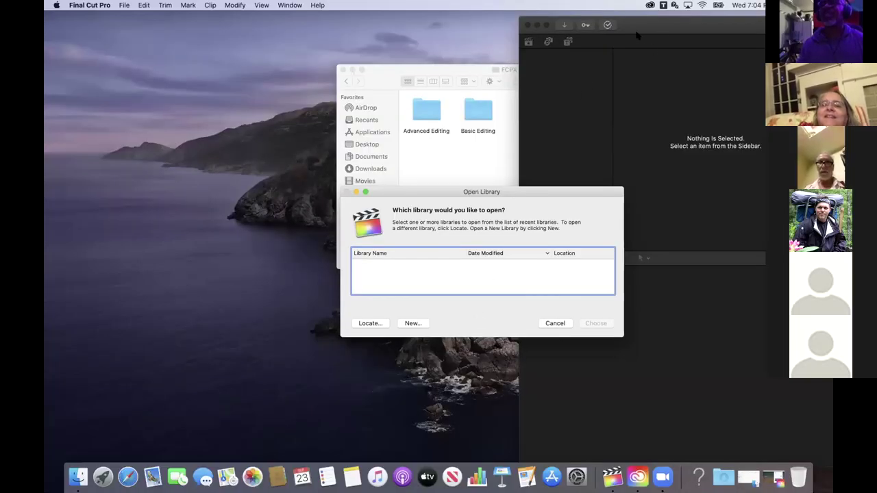
Move the Open Library dialog aside and start a new library from File > New.
drag(574, 190, 308, 200)
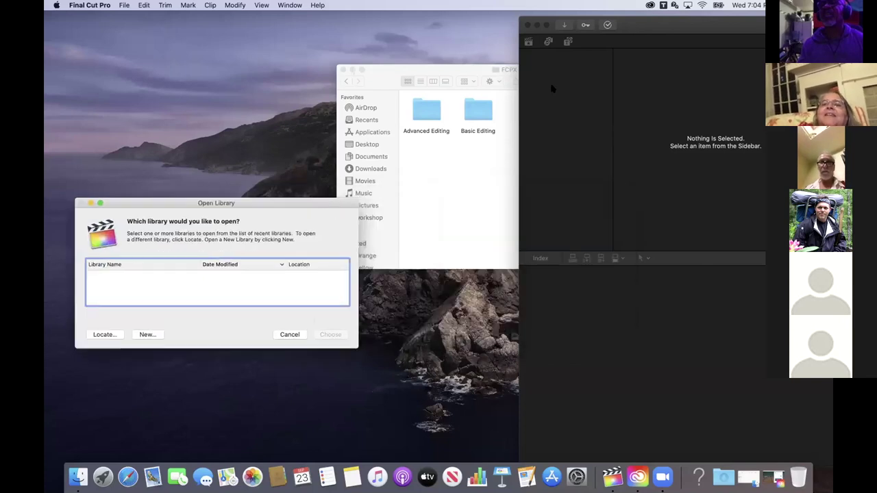
drag(624, 39, 297, 33)
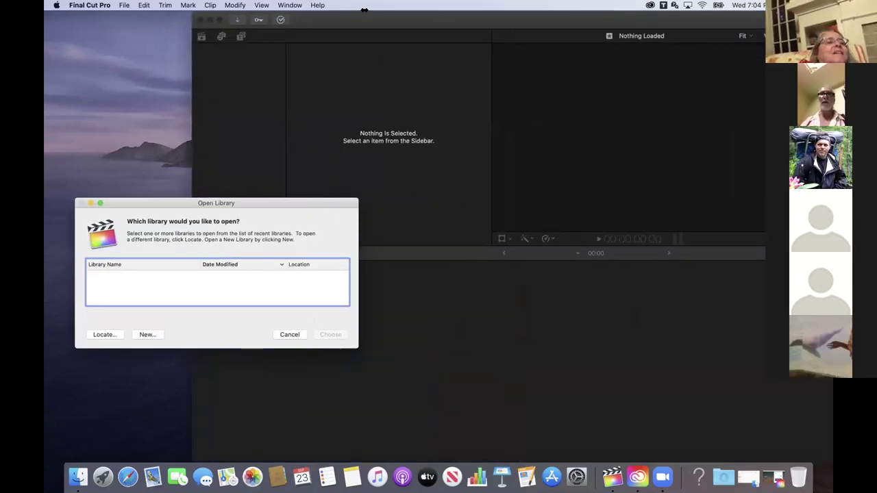
click(121, 6)
mouse_move(131, 15)
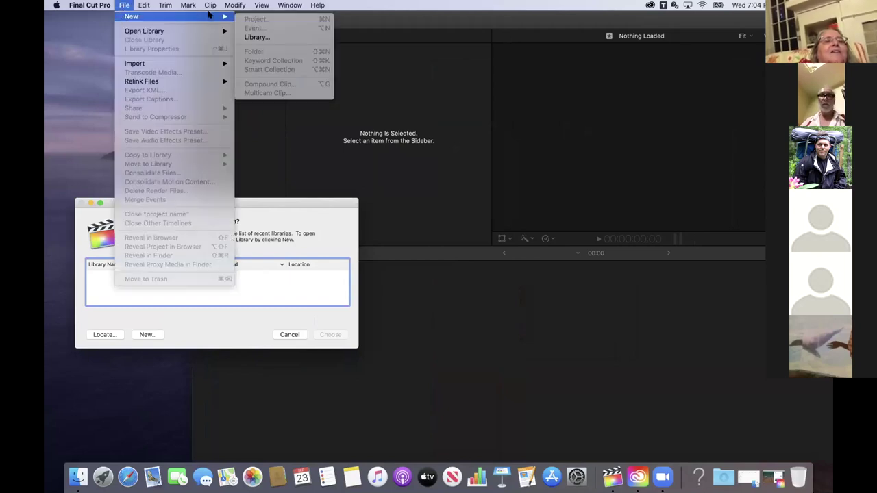
click(253, 37)
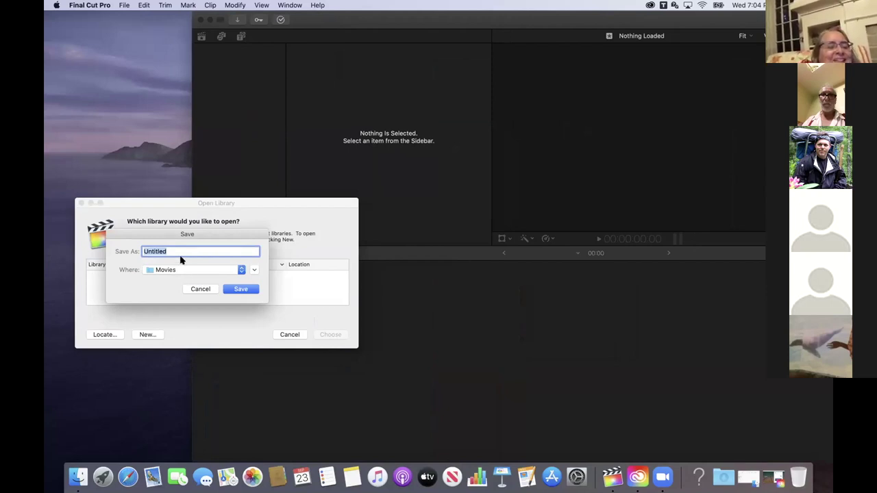
Try saving the library as 'waterfall' in Movies and dismiss the permission error.
text(waterfall)
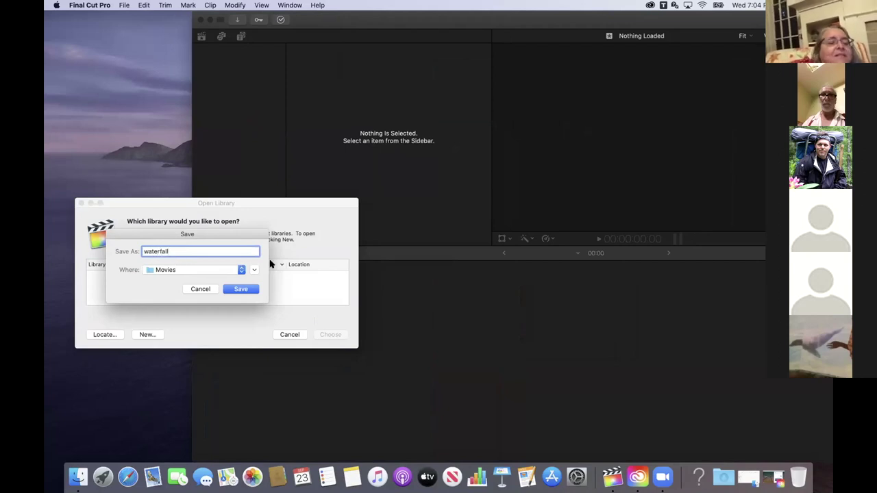
click(239, 288)
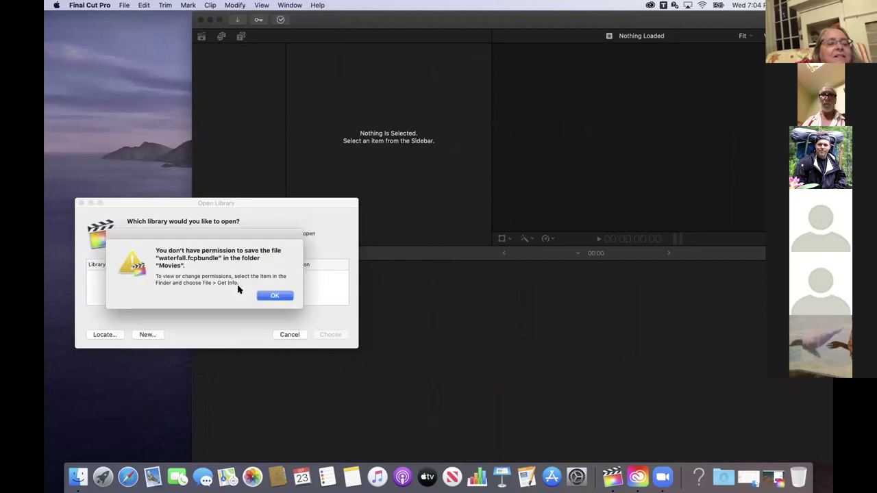
click(277, 294)
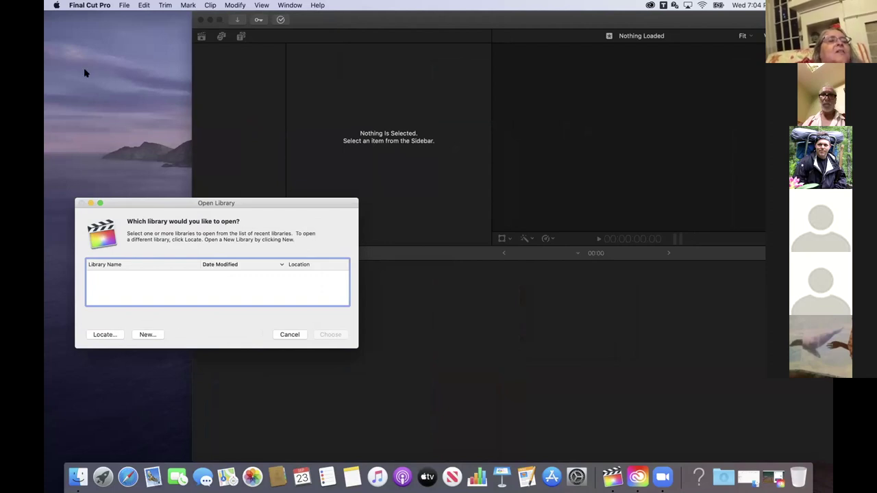
click(124, 5)
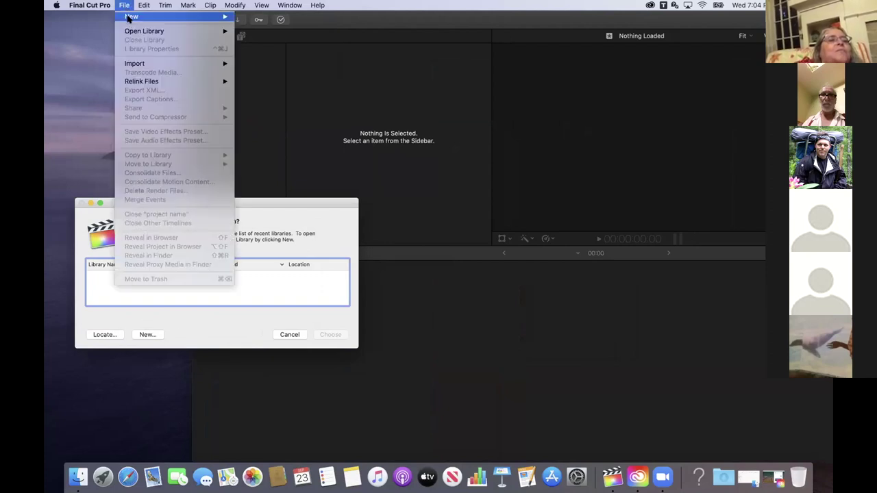
Create a new library named 'waterfall' in Documents and allow access to that folder.
mouse_move(128, 18)
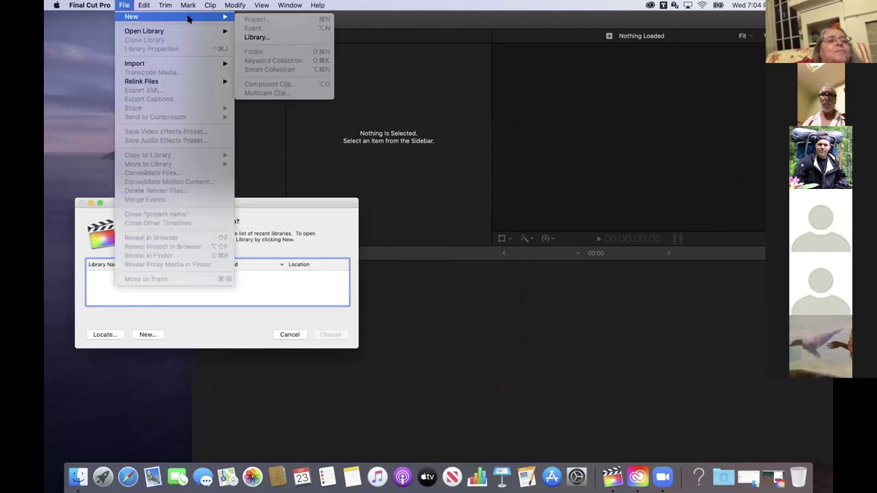
click(249, 38)
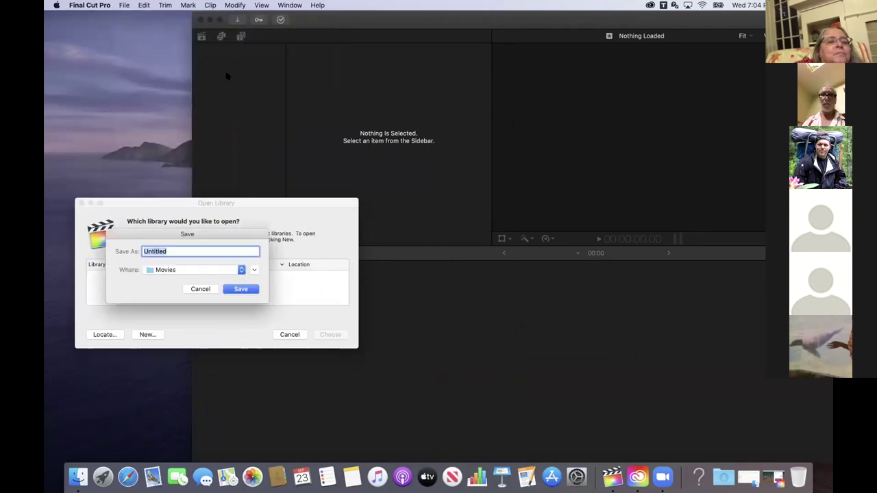
click(242, 271)
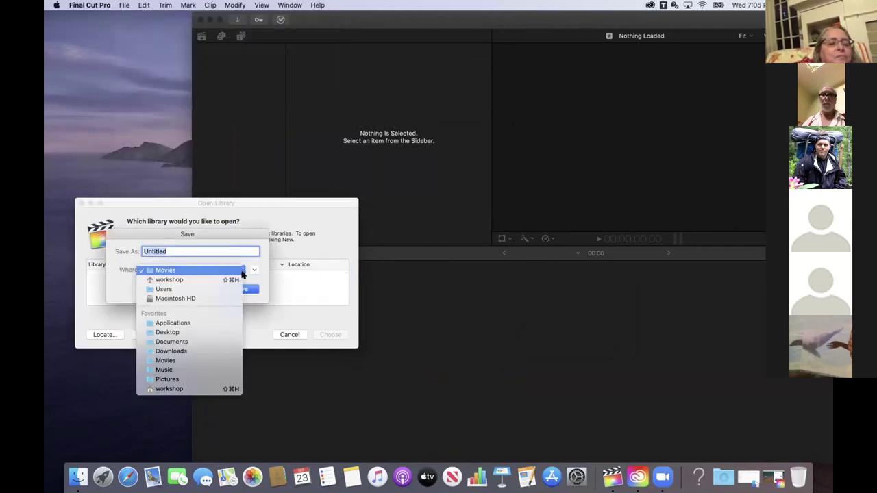
click(186, 342)
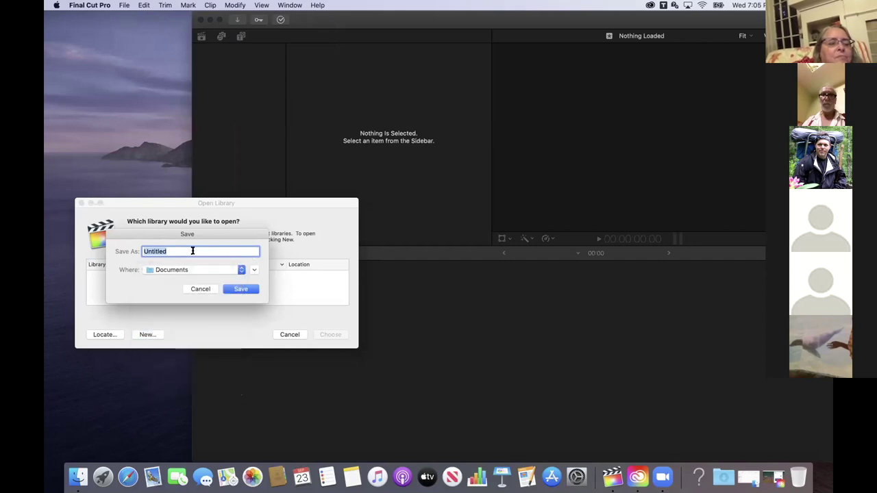
text(waterfa)
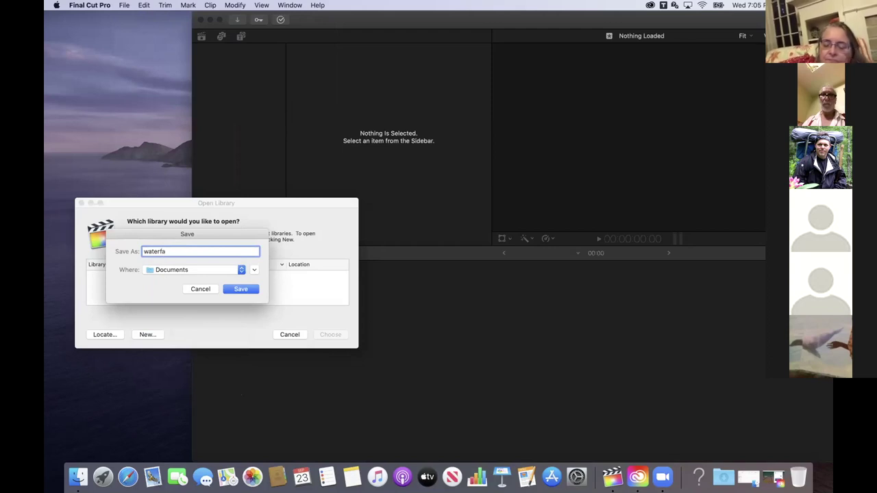
click(241, 289)
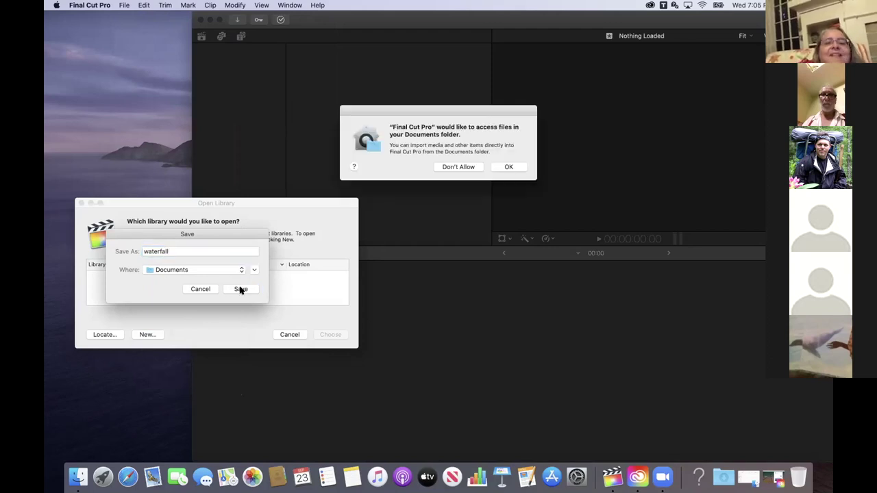
click(506, 167)
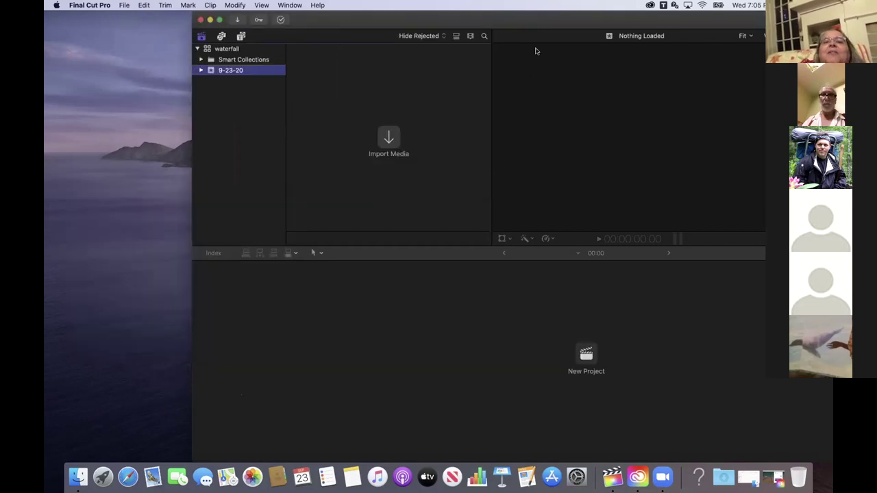
Rename the 9-23-20 event to 'waterfall' and start importing media into it.
double_click(534, 25)
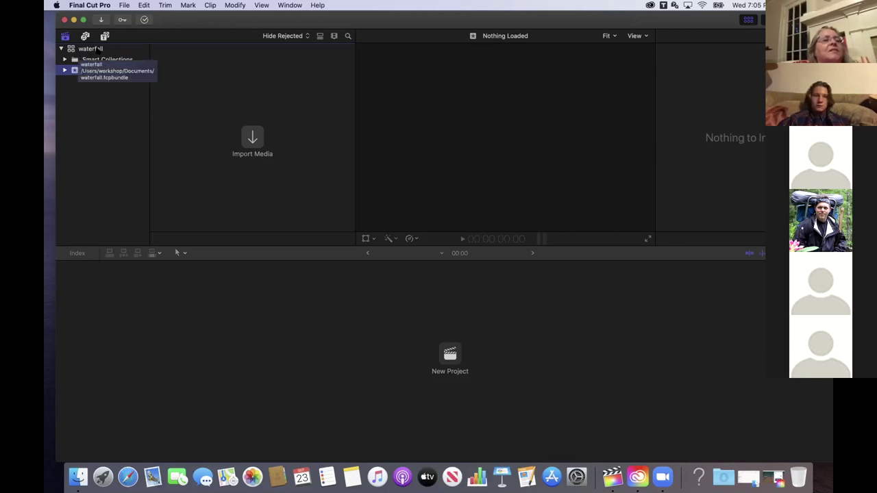
click(142, 70)
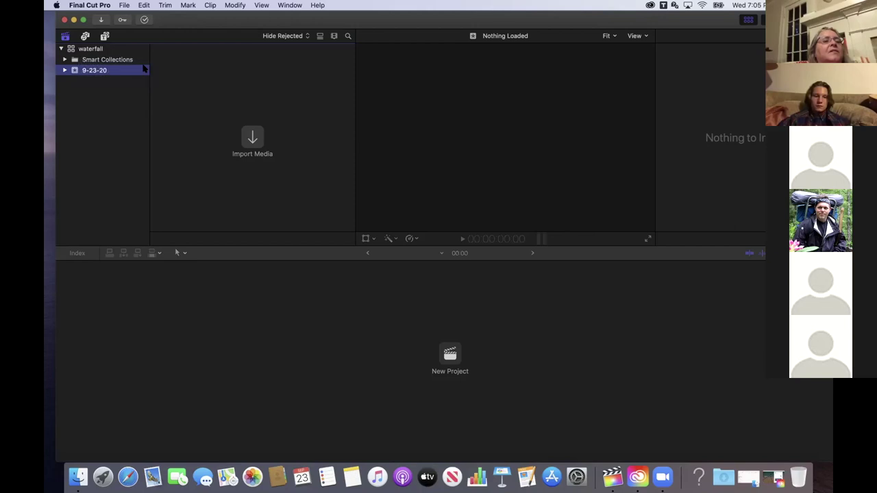
click(84, 71)
text(9-23-21)
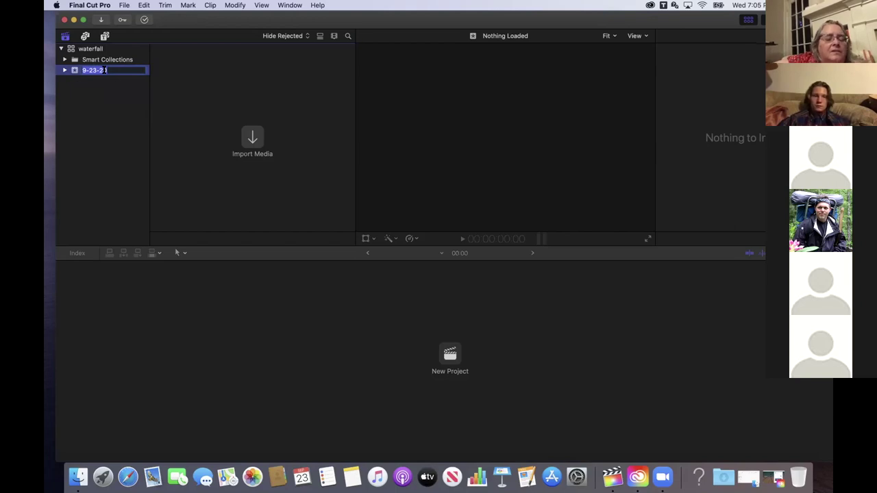
text(waterfall)
key(Return)
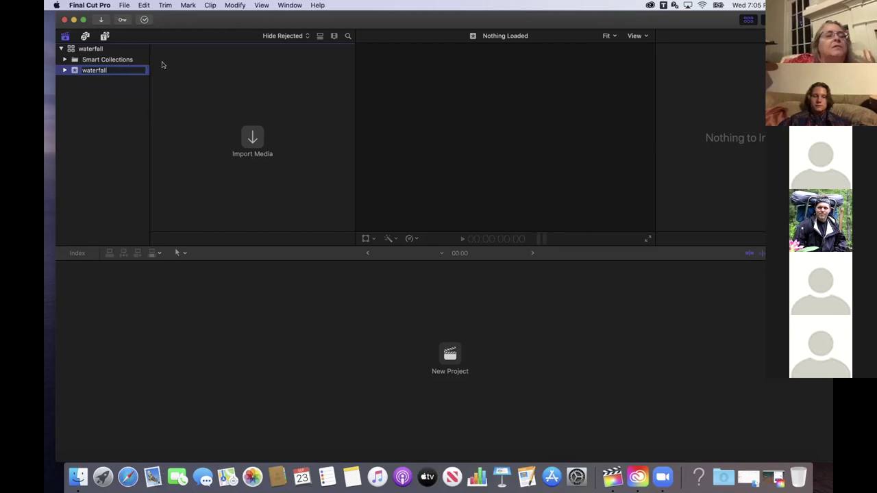
click(168, 69)
click(126, 71)
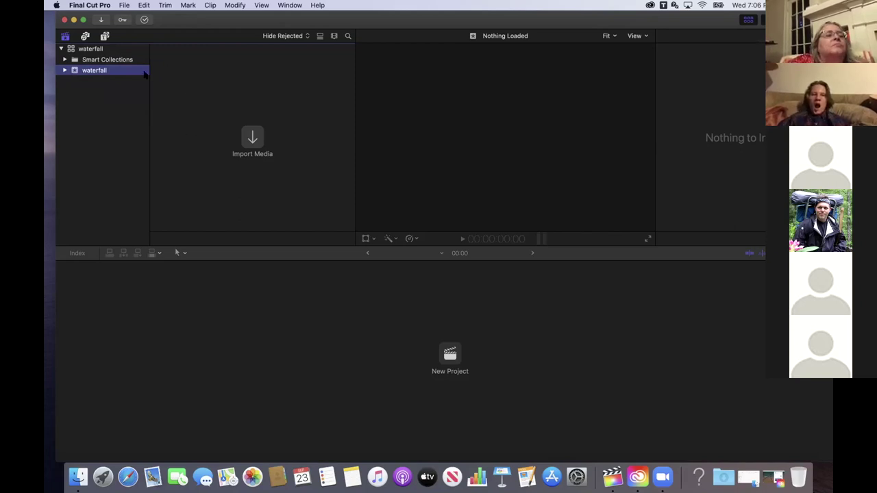
click(252, 141)
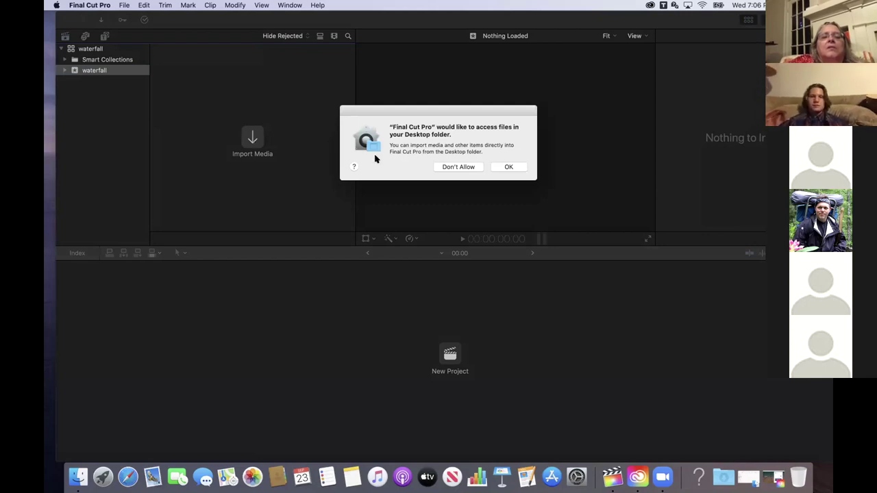
Decline Desktop folder access and close the Media Import window without importing.
click(460, 166)
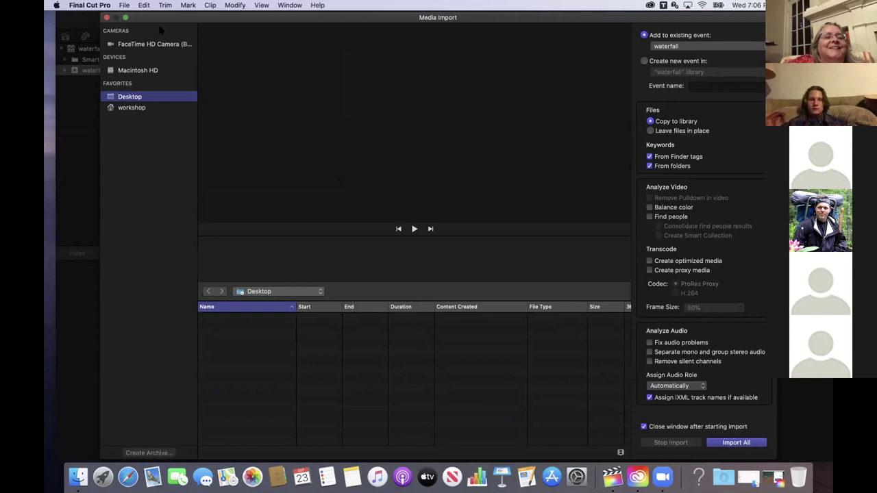
click(107, 18)
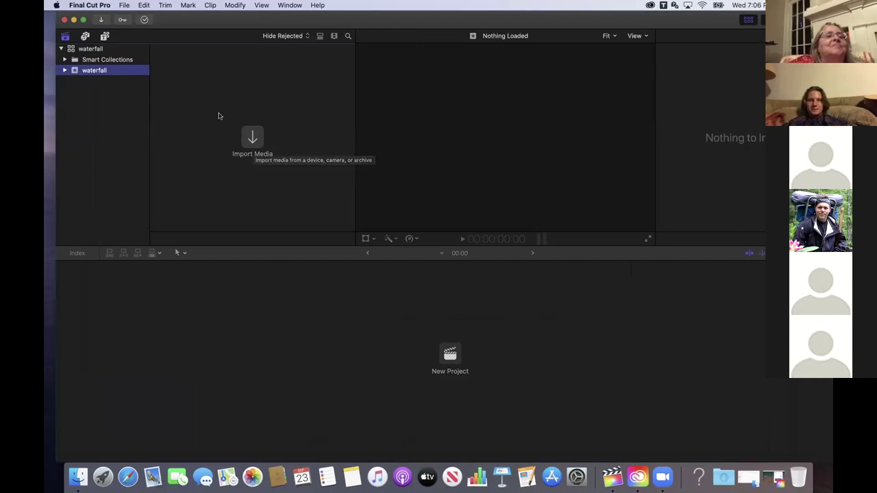
click(126, 7)
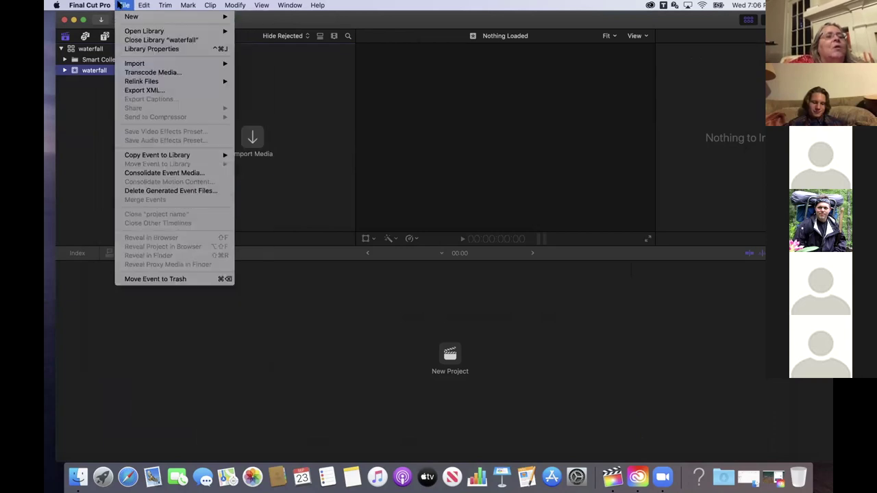
Create a new project named 'waterfall' in the waterfall event.
mouse_move(127, 20)
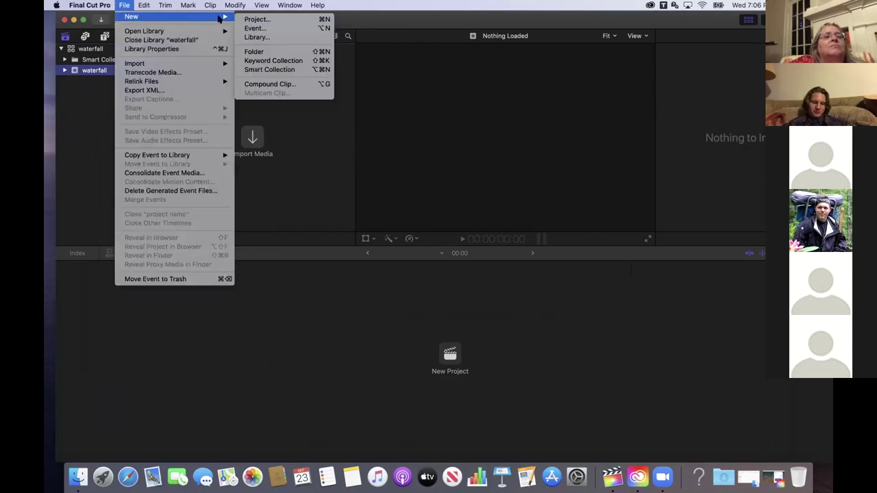
click(256, 19)
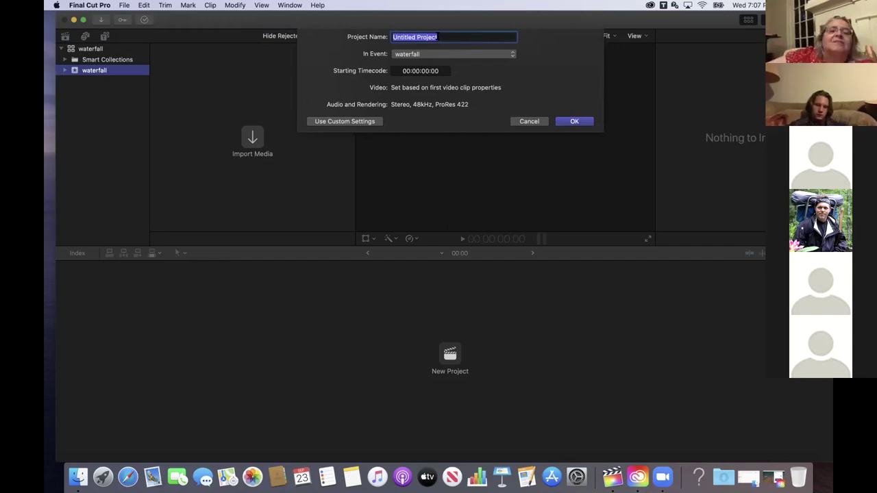
click(428, 37)
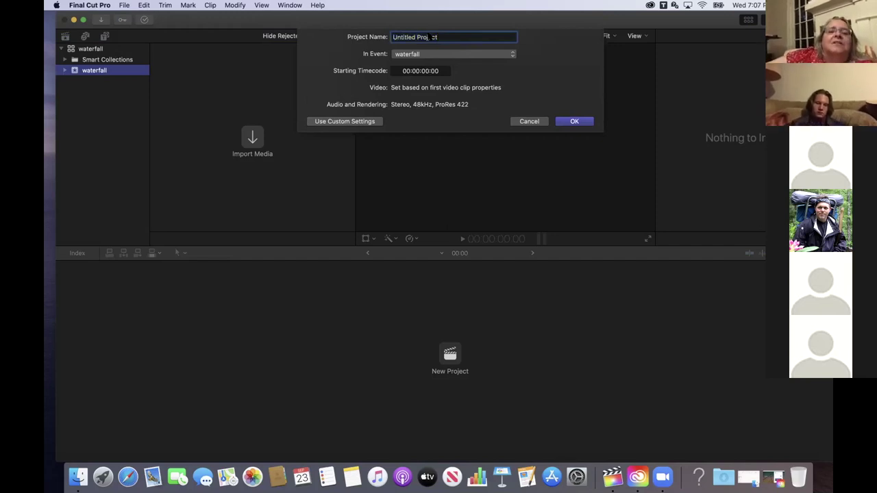
triple_click(432, 37)
text(waterfall)
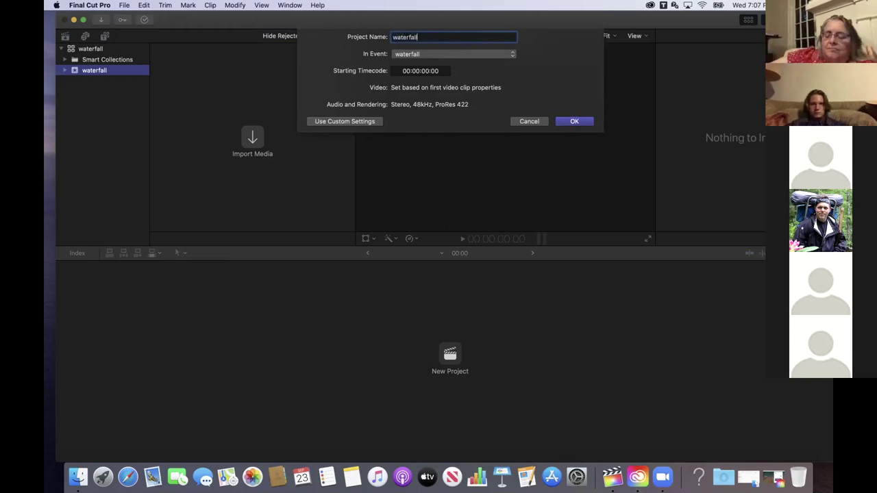
key(Return)
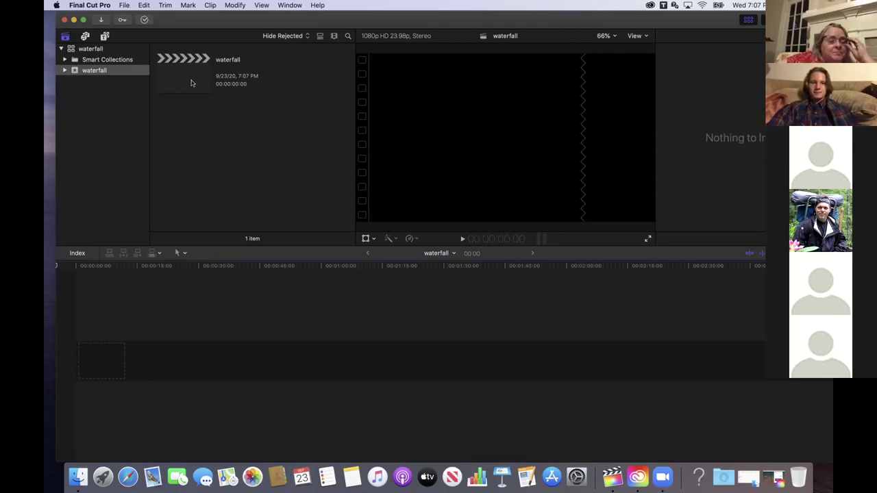
drag(246, 19, 236, 38)
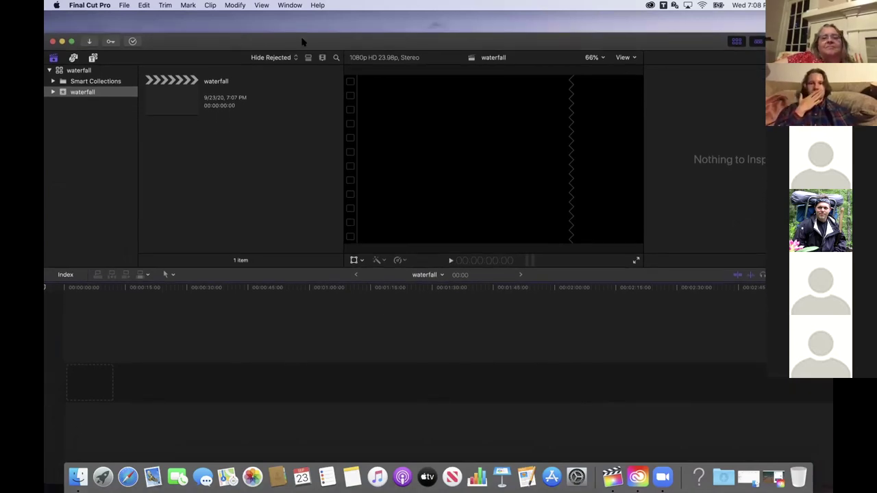
drag(304, 39, 273, 16)
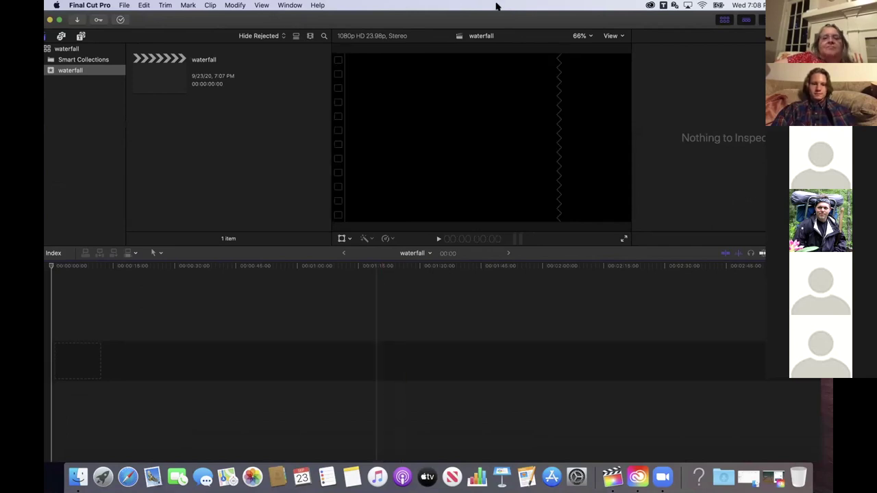
drag(554, 13, 578, 23)
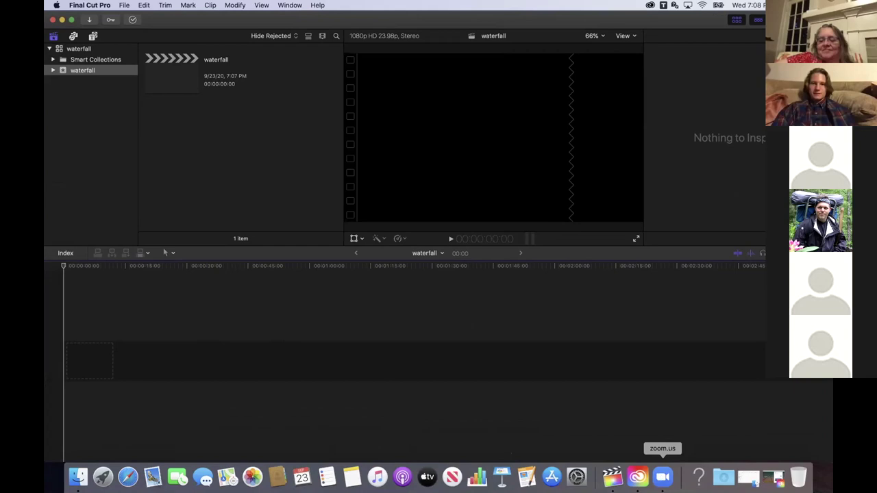
click(662, 479)
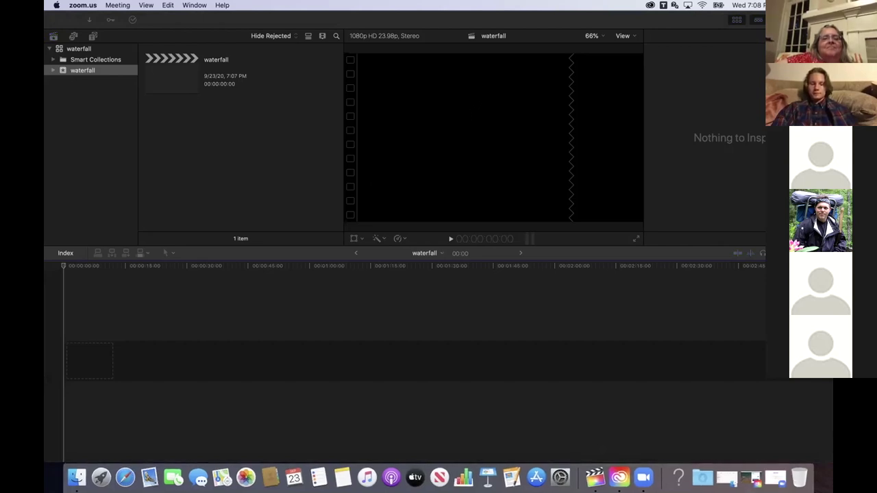
drag(643, 20, 662, 35)
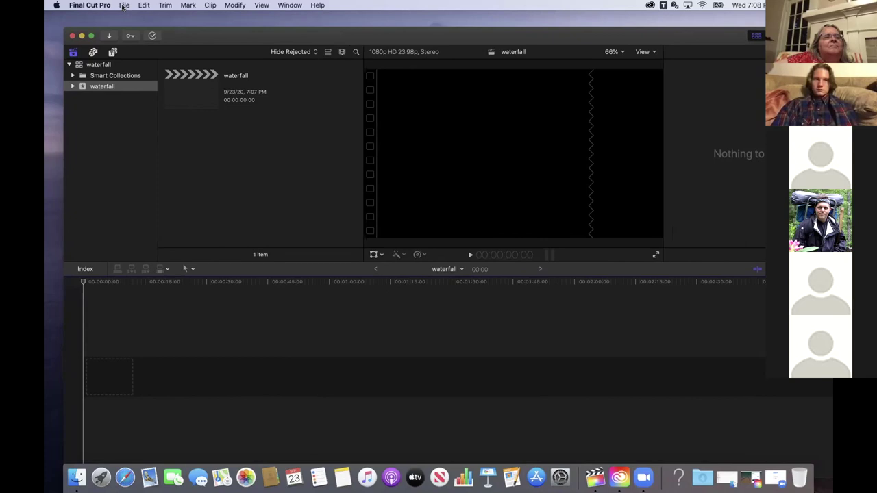
Open the Media Import window from File > Import > Media.
click(123, 5)
mouse_move(140, 63)
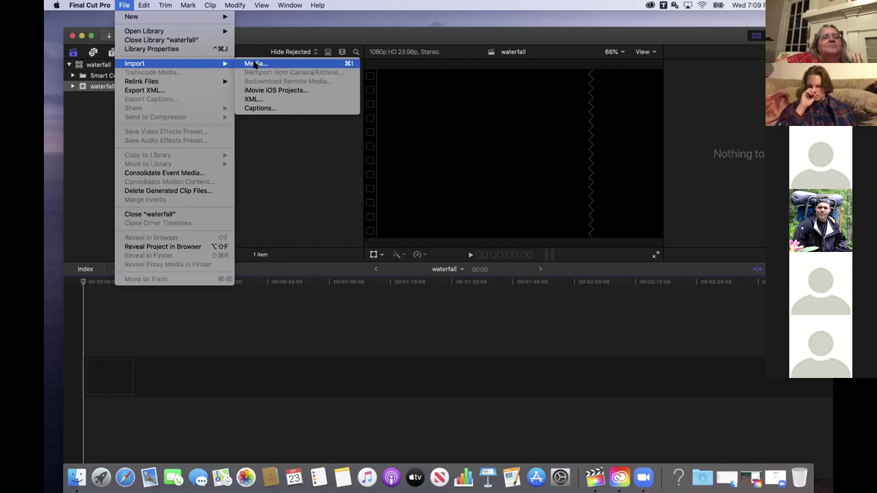
click(255, 64)
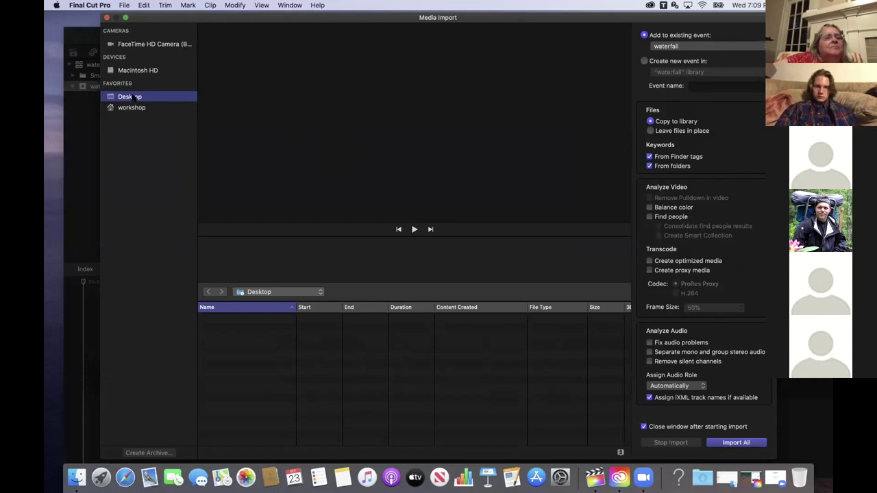
Browse Users > workshop > Movies > FCPX Training > Basic Editing > 01_Footage > Sense of Place.
click(320, 292)
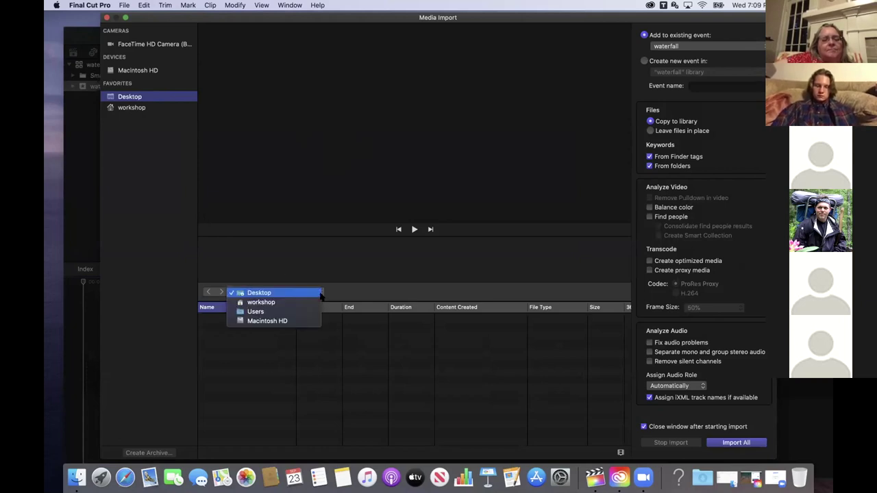
click(260, 313)
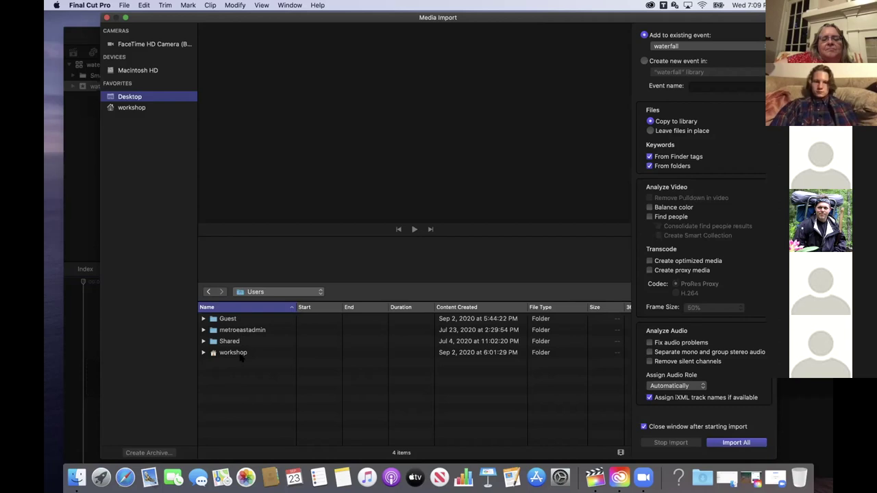
click(234, 351)
double_click(235, 353)
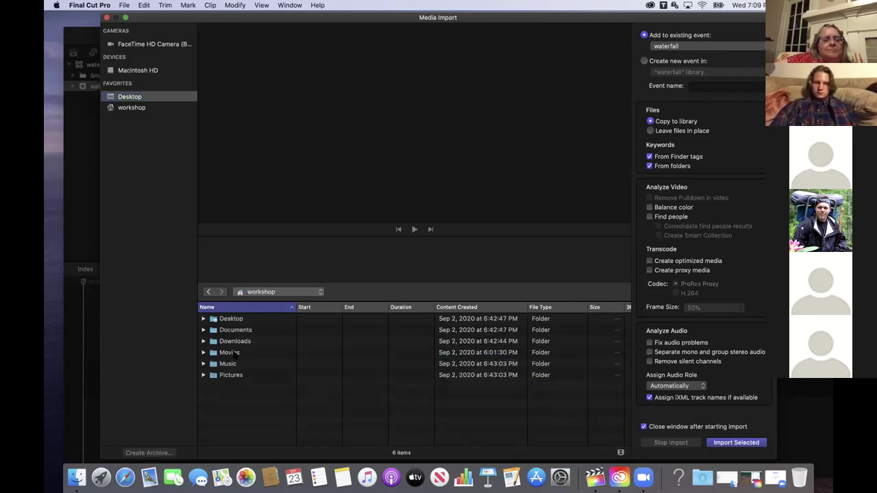
double_click(231, 354)
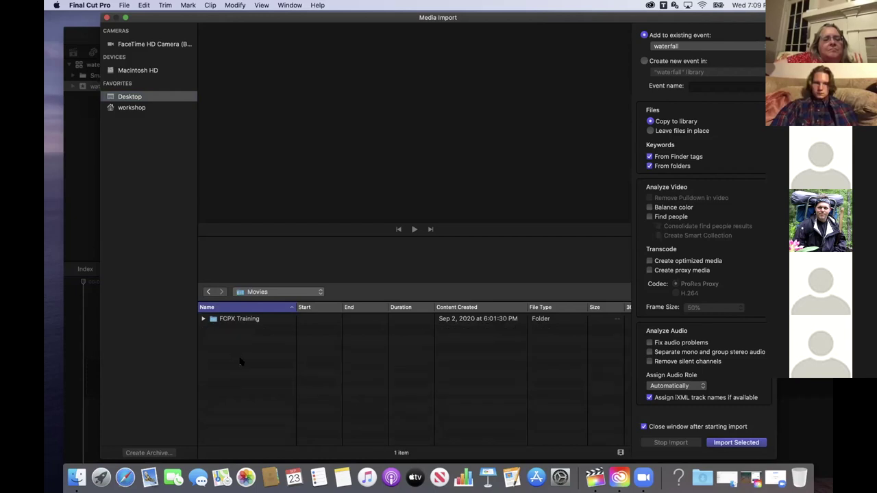
double_click(248, 320)
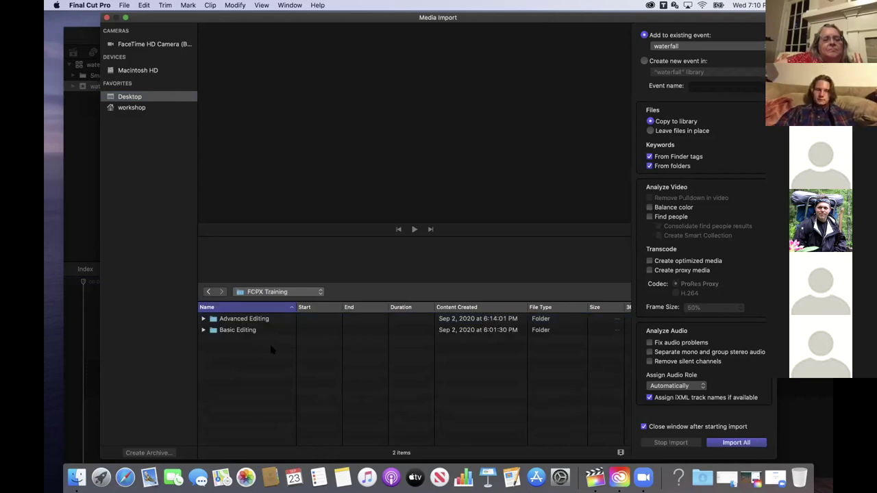
double_click(252, 331)
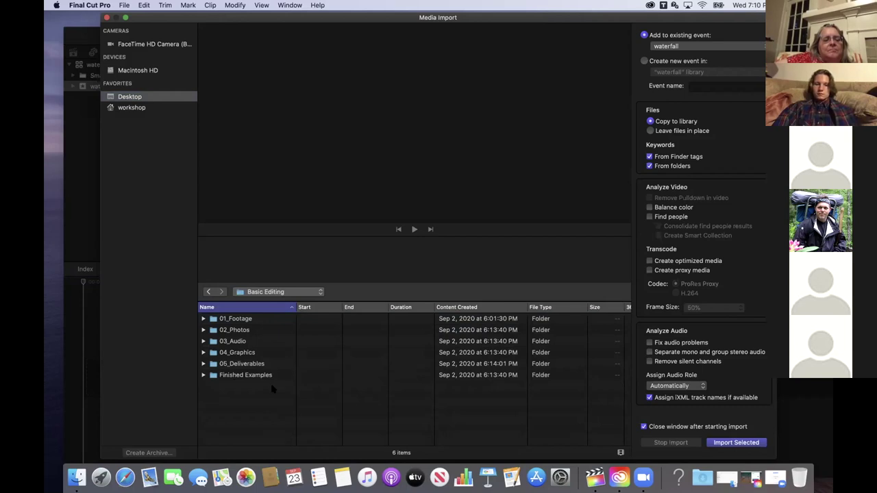
double_click(242, 321)
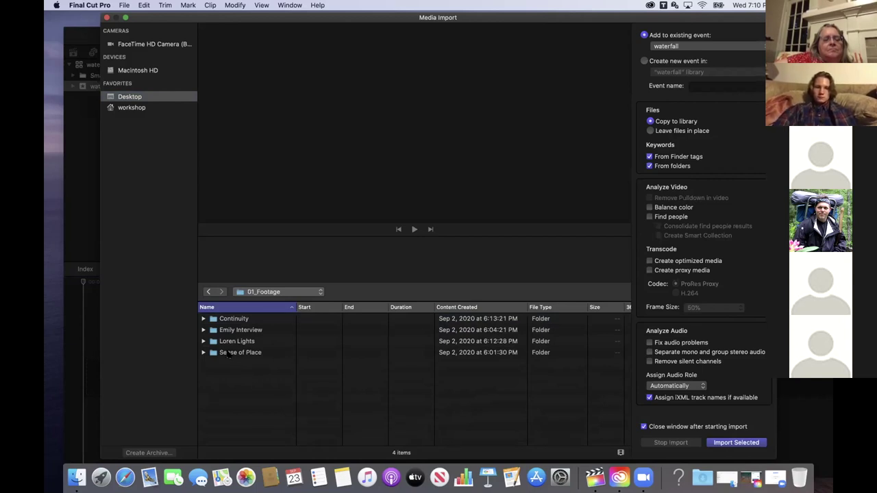
click(230, 353)
double_click(229, 353)
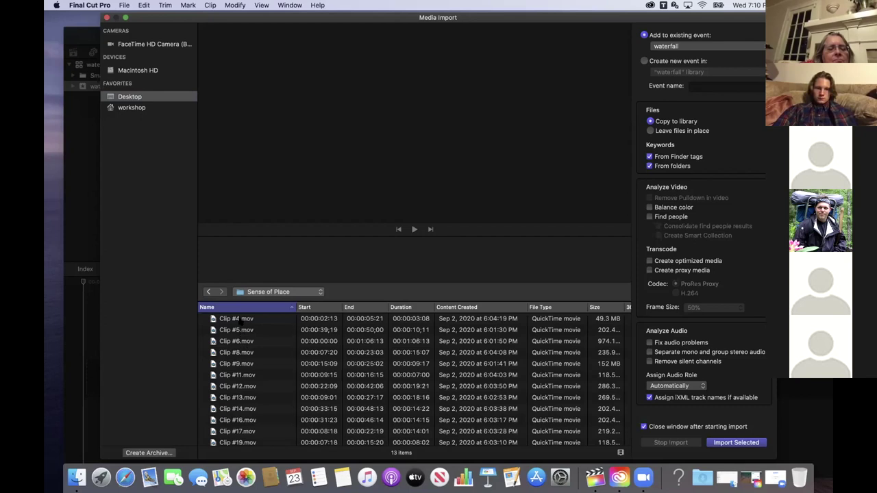
Select the 13 Sense of Place clips, Clip #4 through Clip #23, and import them.
click(242, 320)
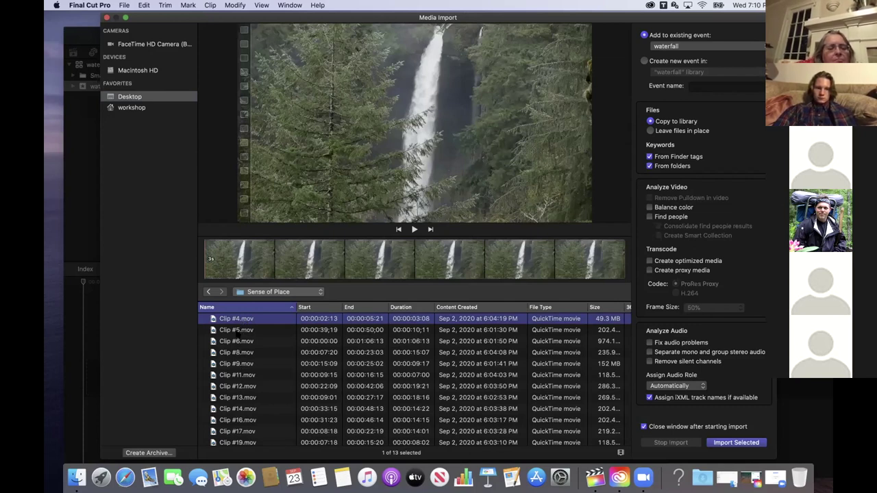
shift+click(236, 329)
shift+click(237, 340)
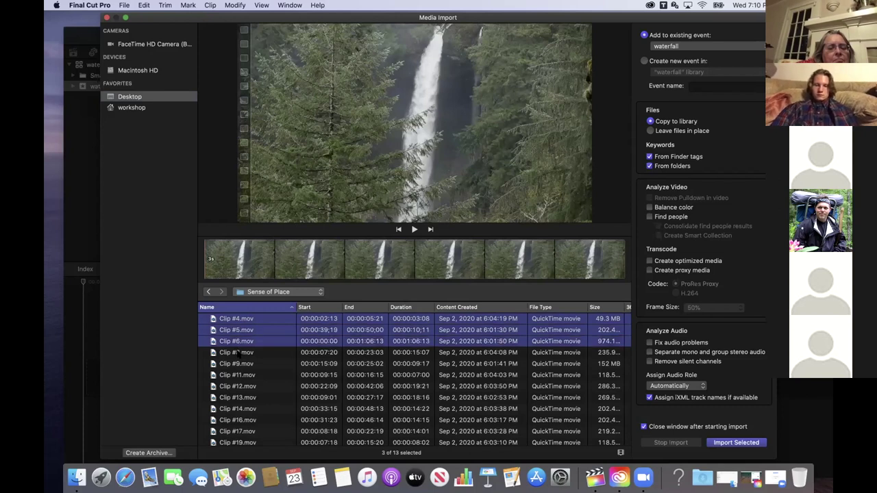
shift+click(237, 352)
shift+click(240, 364)
shift+click(242, 375)
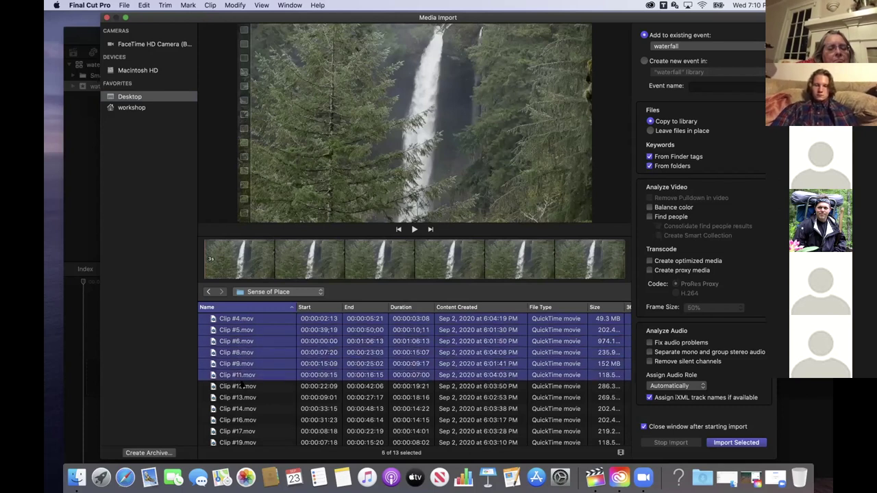
shift+click(243, 386)
shift+click(245, 397)
shift+click(244, 409)
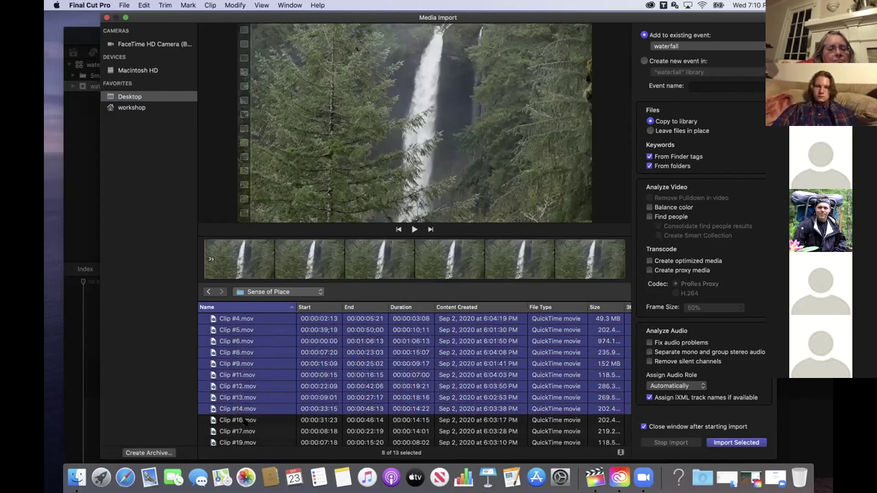
shift+click(246, 420)
shift+click(246, 431)
shift+click(244, 443)
shift+click(244, 442)
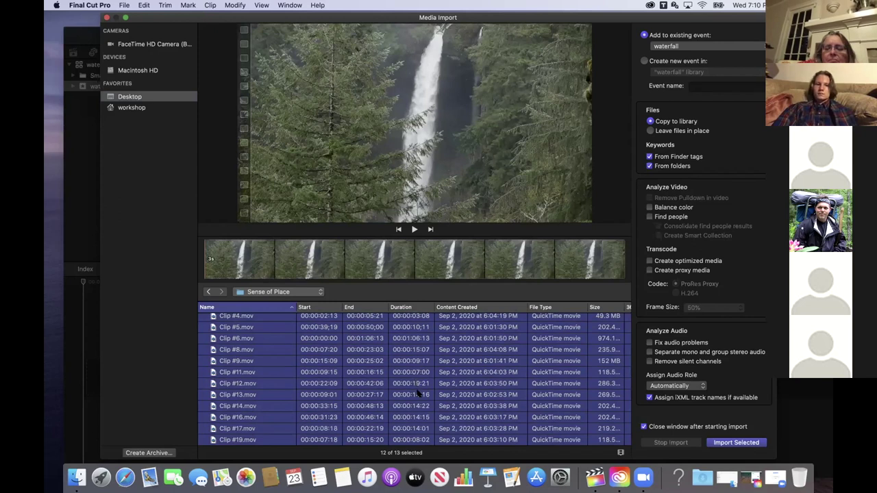
shift+click(262, 444)
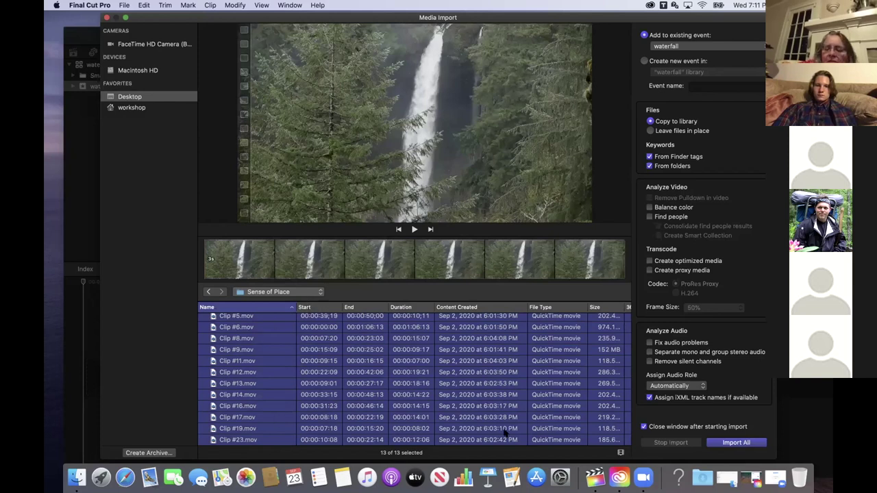
click(726, 444)
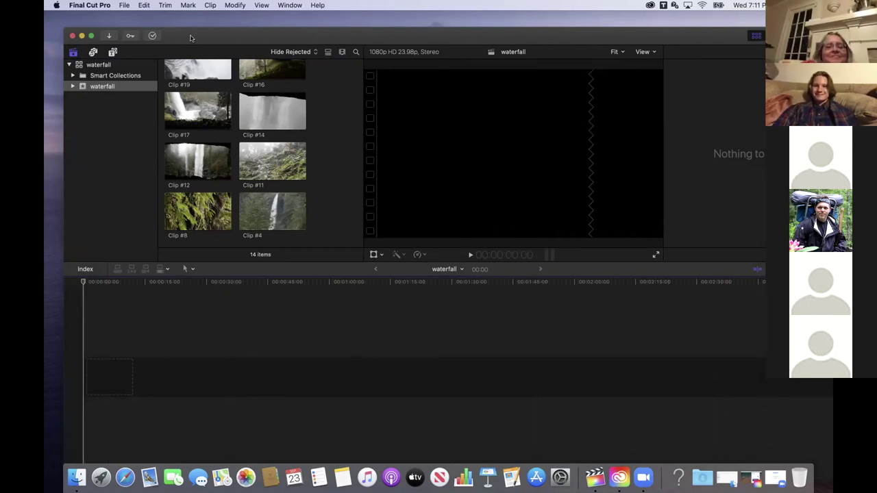
Reposition the Final Cut Pro window back to the top of the screen.
drag(191, 38, 147, 121)
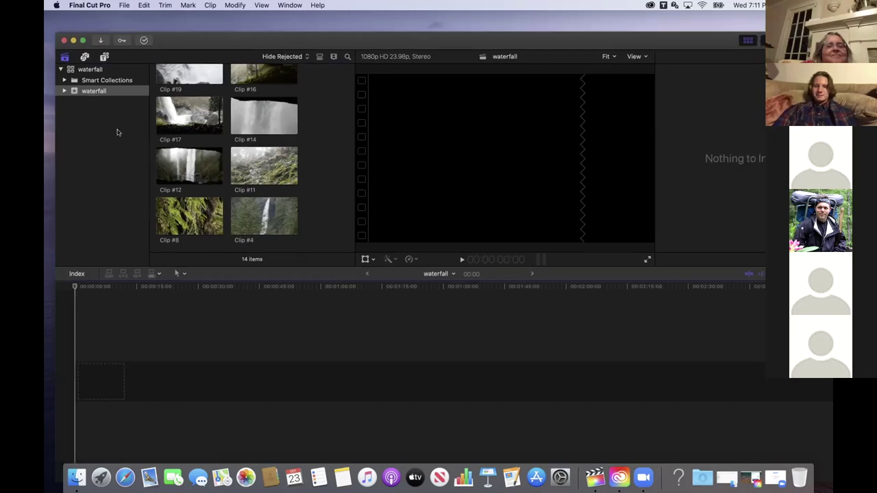
drag(203, 70, 164, 112)
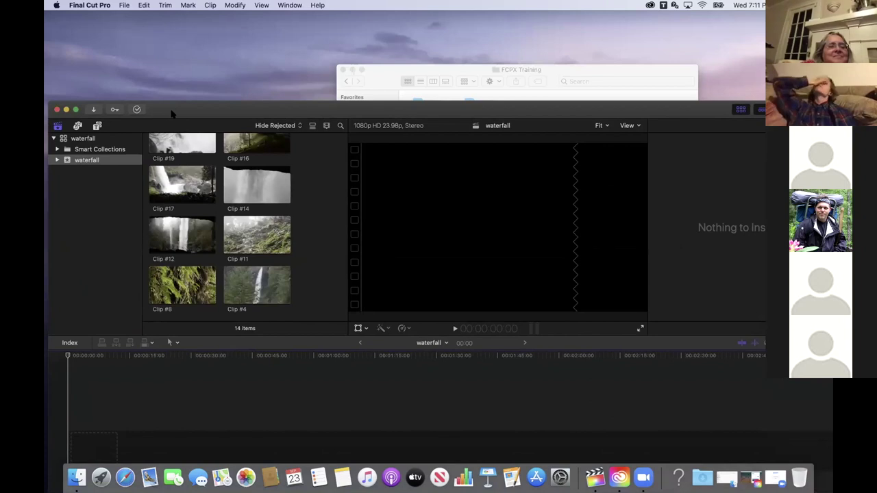
drag(174, 109, 188, 24)
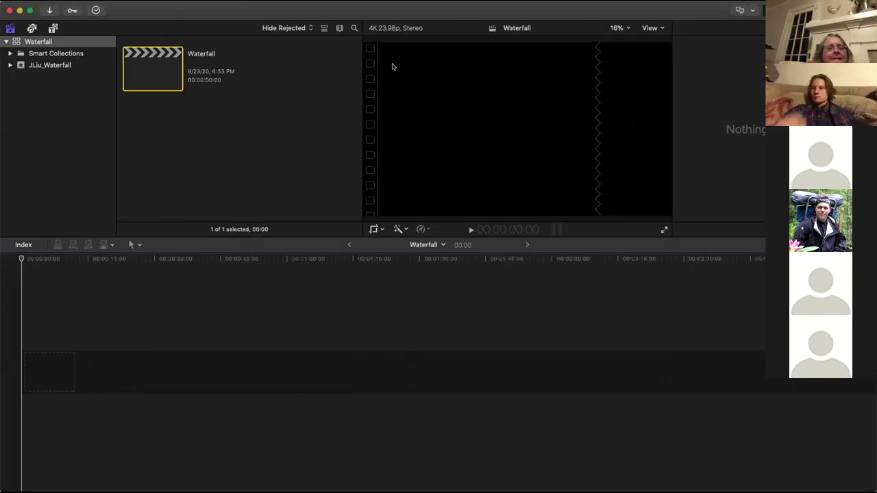
Select the Waterfall library and dismiss its shortcut menu without importing media.
click(226, 157)
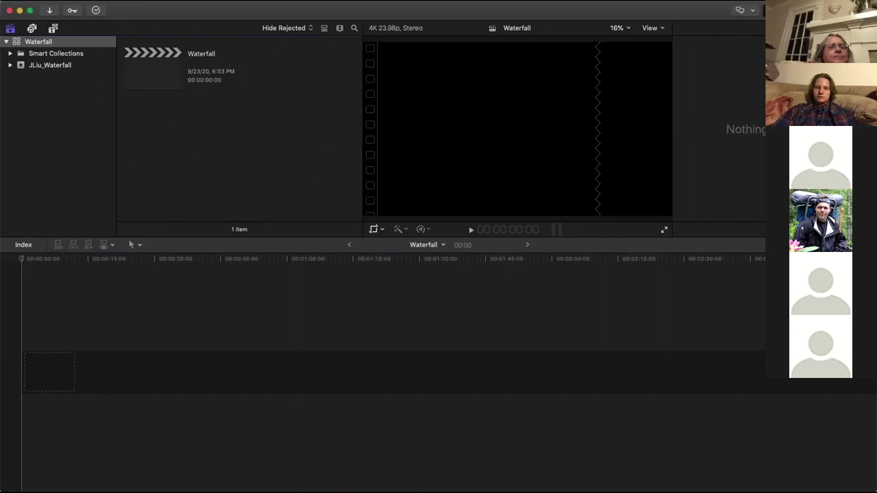
right_click(57, 41)
mouse_move(92, 30)
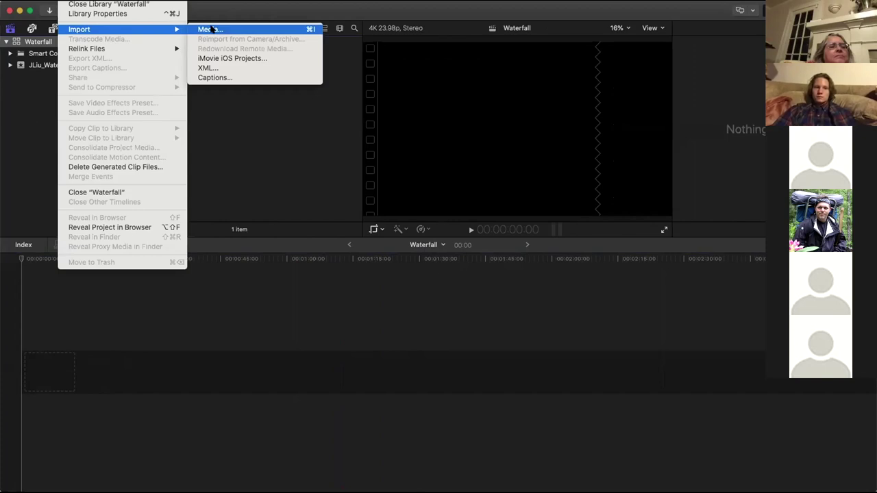
click(233, 153)
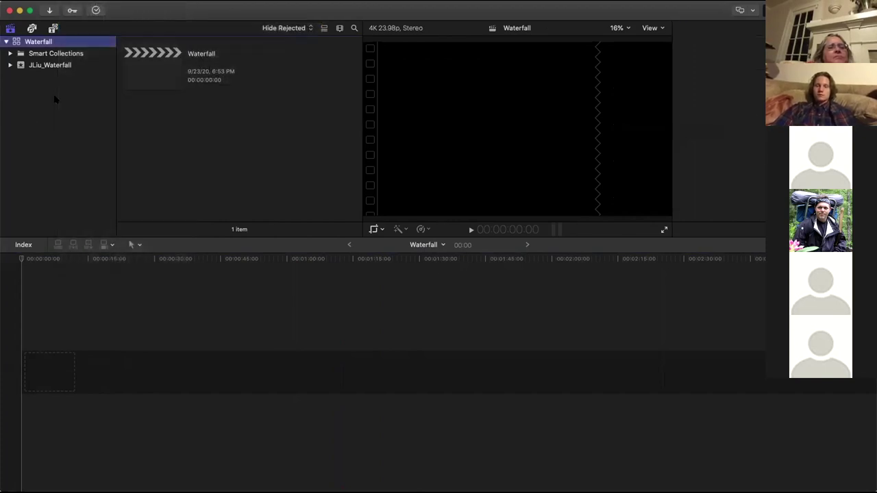
right_click(53, 113)
right_click(41, 84)
click(26, 83)
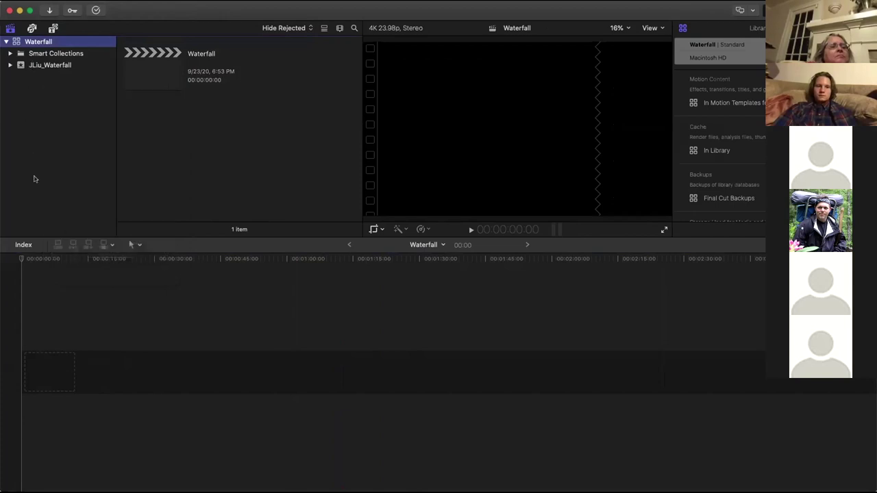
right_click(54, 85)
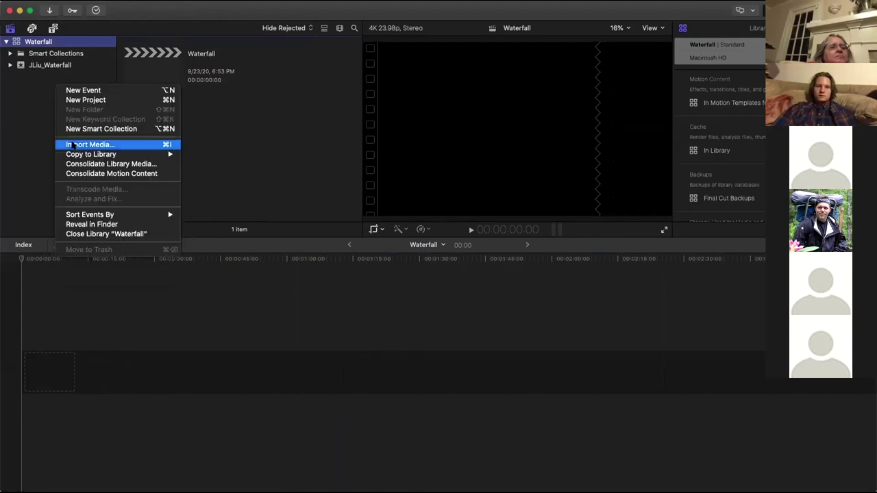
click(210, 143)
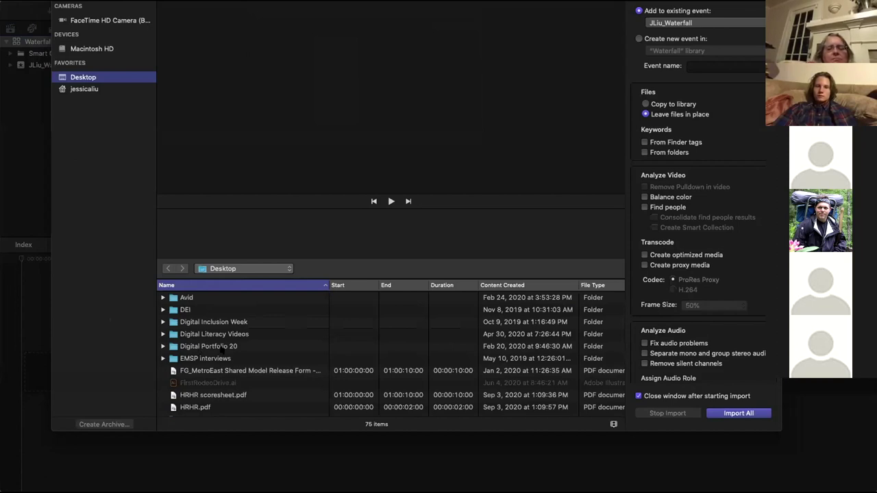
Switch the import location to Users and expand the home and Movies folders.
scroll(225, 346, down, 4)
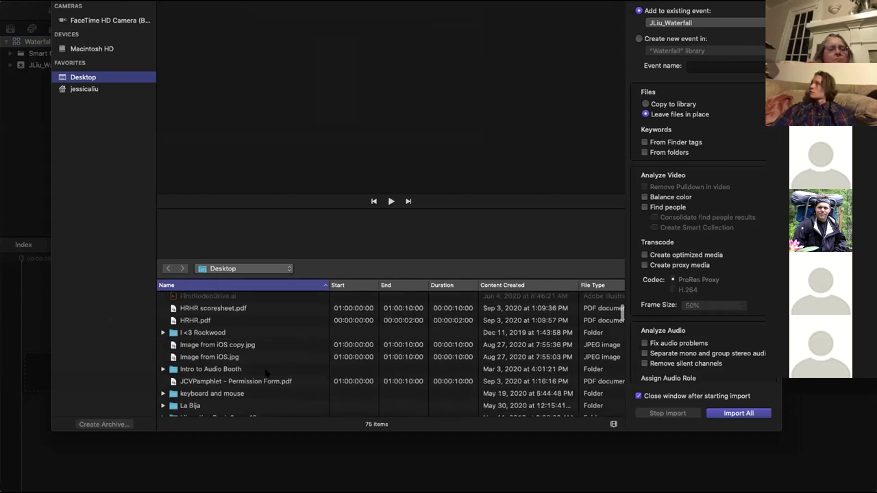
scroll(267, 372, down, 5)
scroll(268, 373, down, 15)
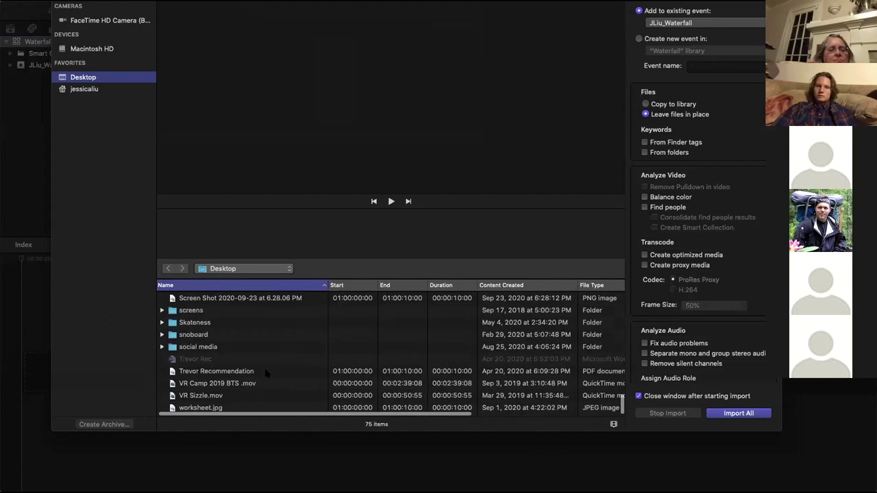
scroll(267, 372, down, 1)
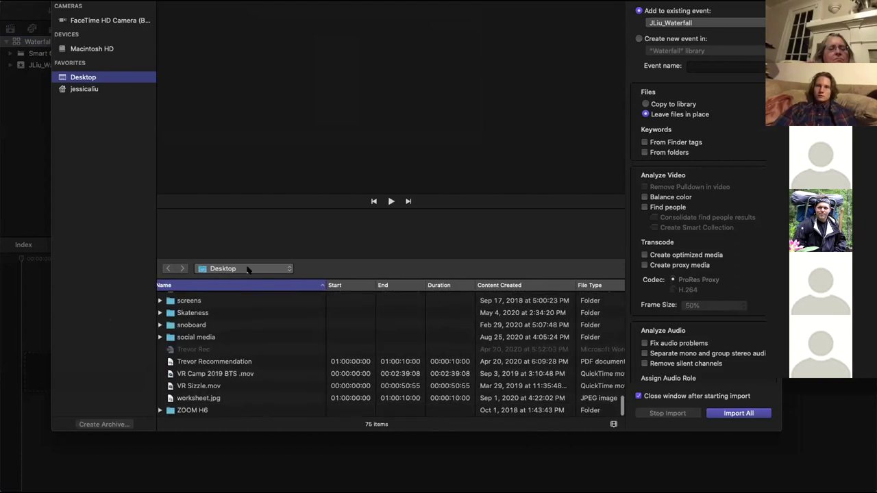
click(246, 269)
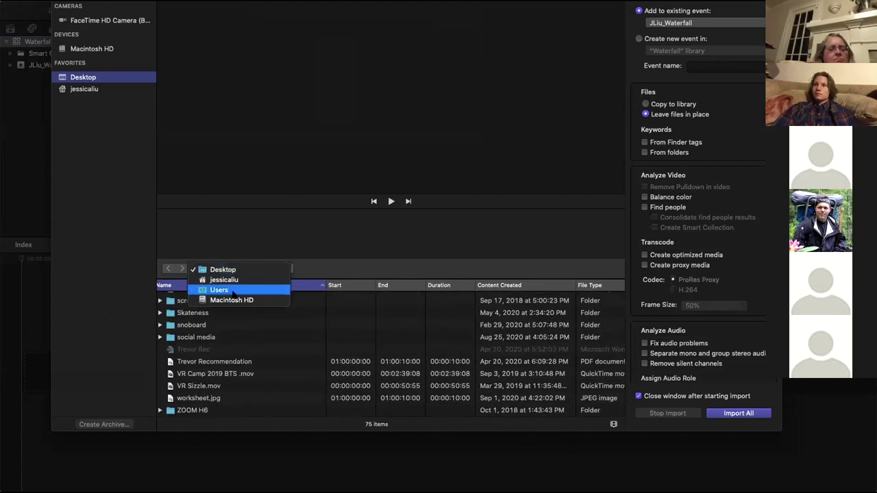
click(233, 290)
click(160, 334)
scroll(237, 372, down, 1)
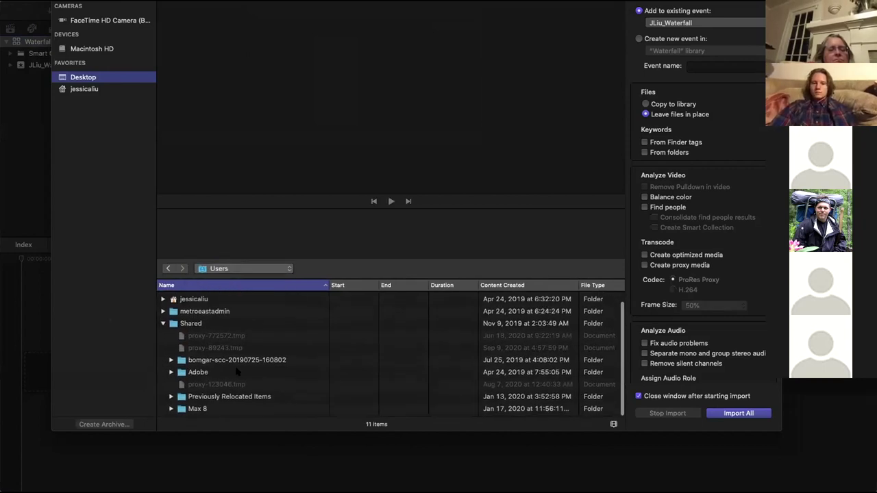
scroll(233, 356, up, 1)
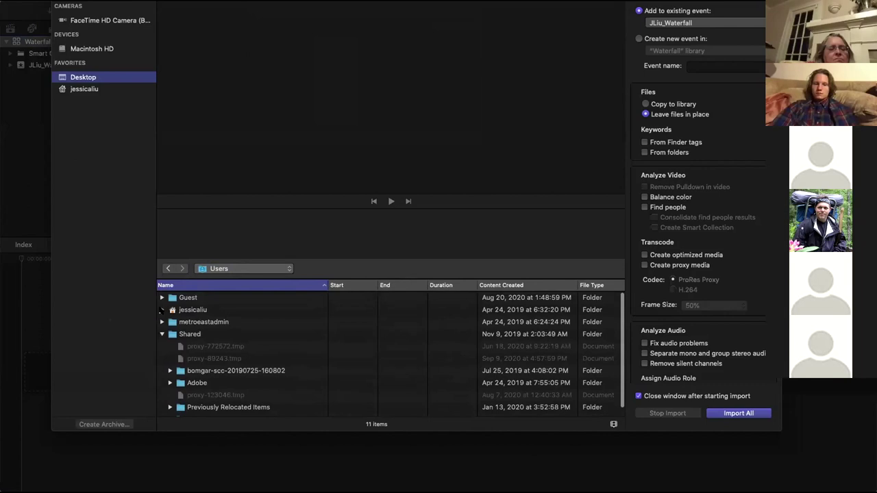
click(161, 309)
scroll(165, 329, down, 2)
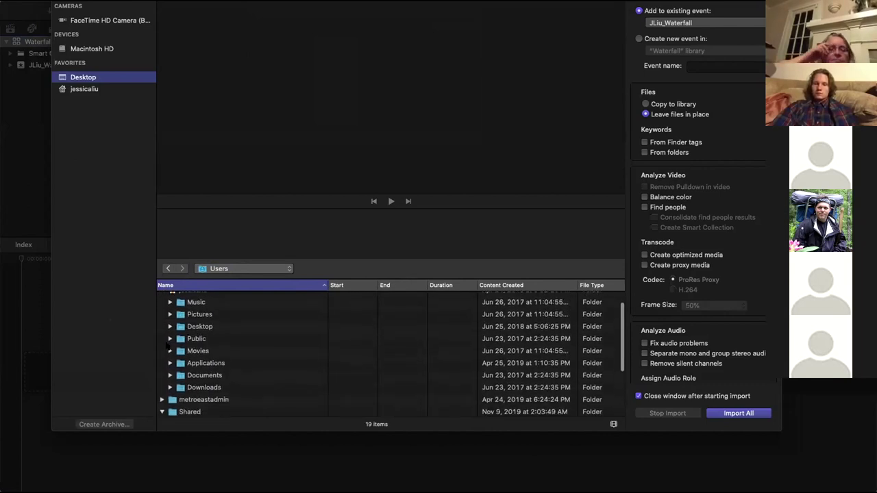
click(170, 351)
Expand Basic Editing, 01_Footage and Sense of Place so the clips are listed.
scroll(205, 350, down, 5)
scroll(212, 348, down, 5)
scroll(192, 342, down, 5)
click(179, 340)
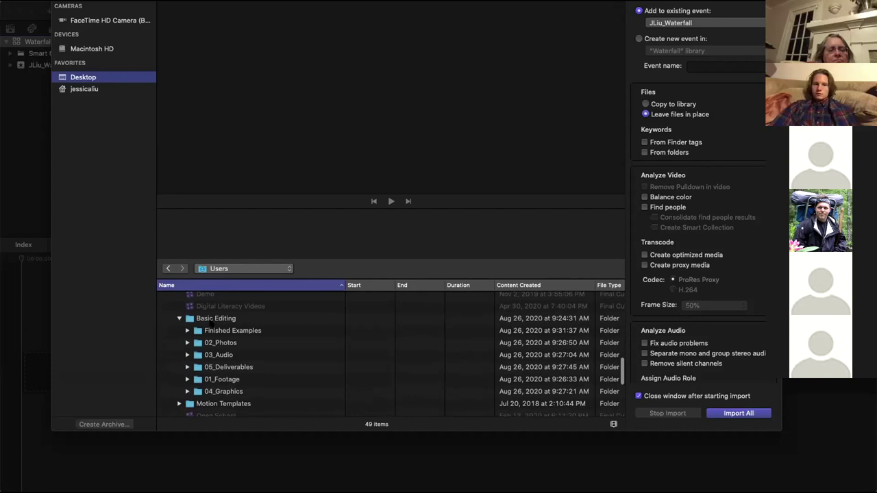
click(212, 324)
scroll(238, 330, down, 1)
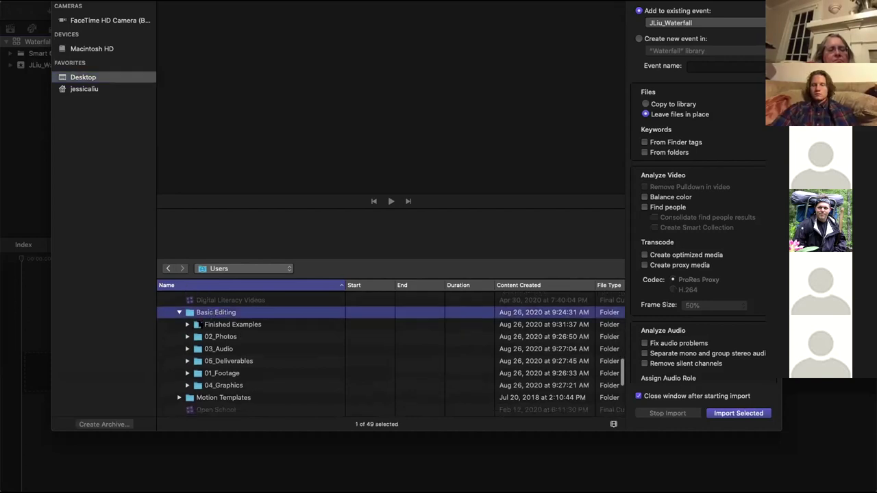
scroll(209, 376, right, 1)
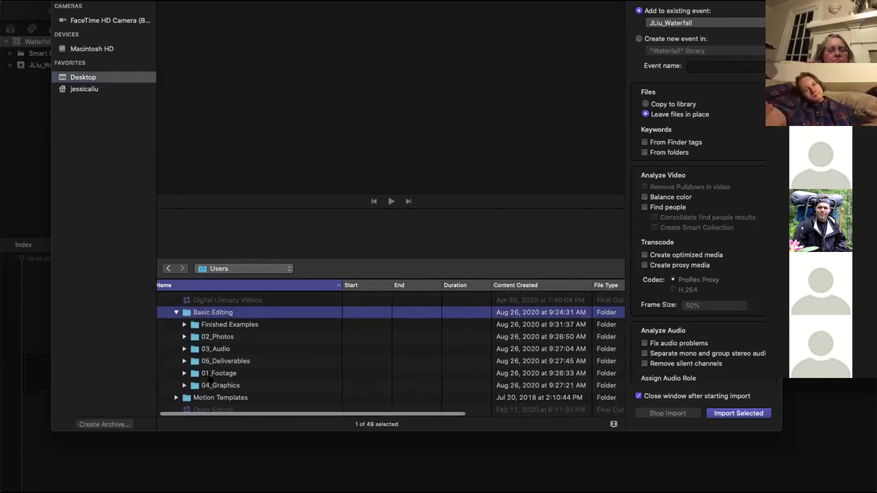
click(211, 374)
click(183, 374)
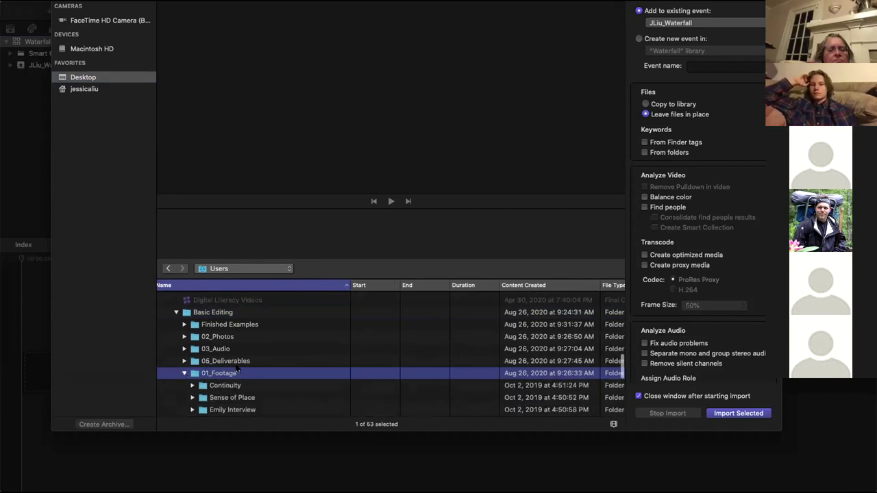
scroll(233, 373, down, 3)
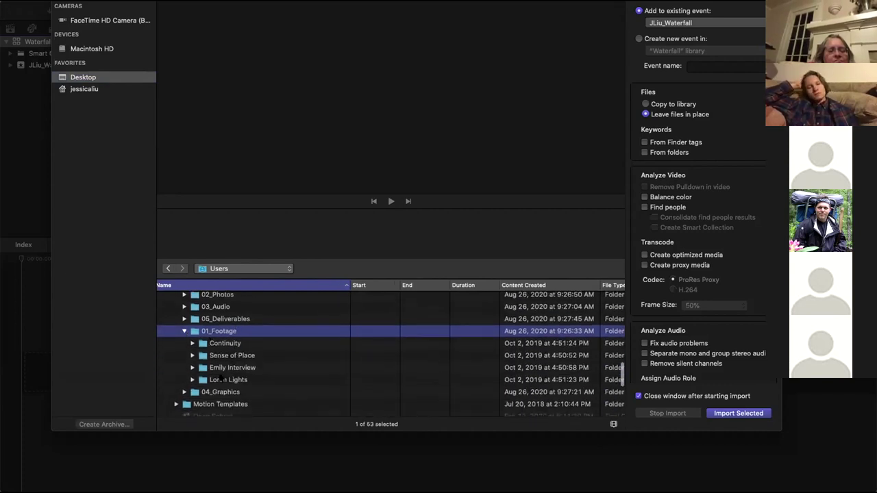
click(221, 358)
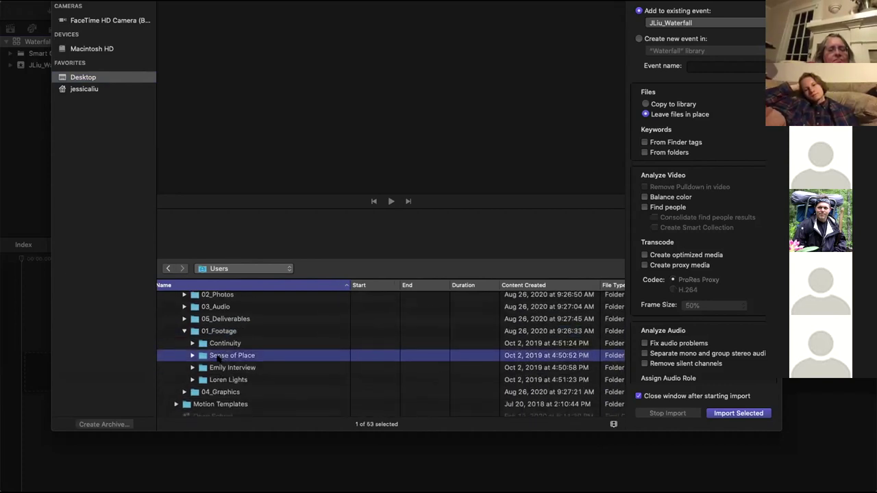
scroll(218, 361, down, 1)
click(193, 344)
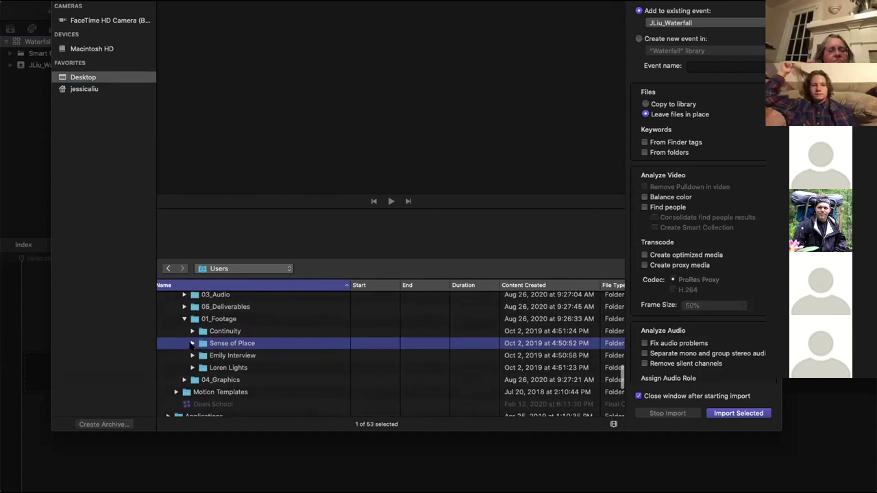
drag(161, 14, 145, 3)
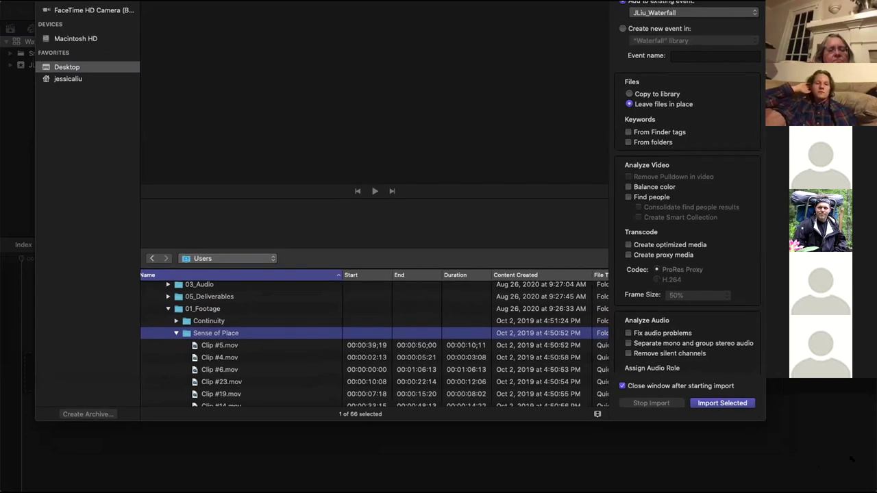
Enlarge the import window and preview Clip #5 and Clip #6 with range selections.
drag(765, 420, 874, 477)
scroll(215, 342, down, 2)
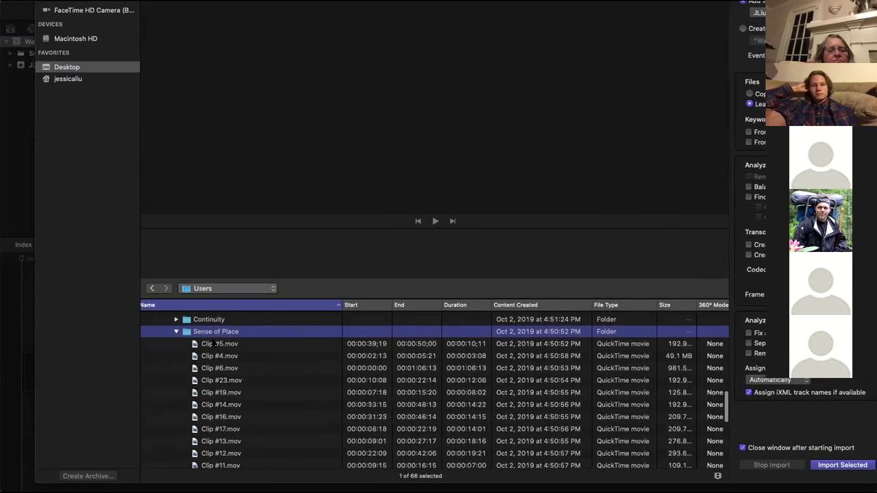
click(216, 344)
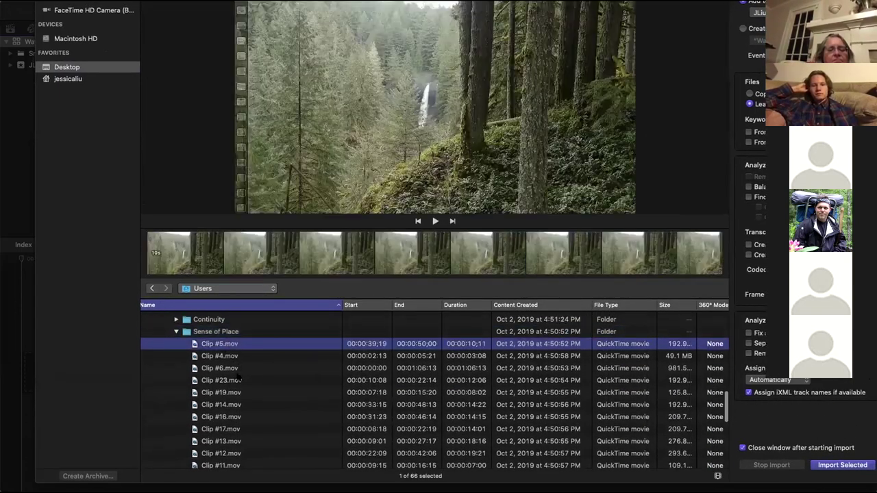
key(shift+Down)
key(shift+Down)
key(shift+Down)
key(shift+Down)
key(shift+Down)
key(shift+Down)
key(shift+Down)
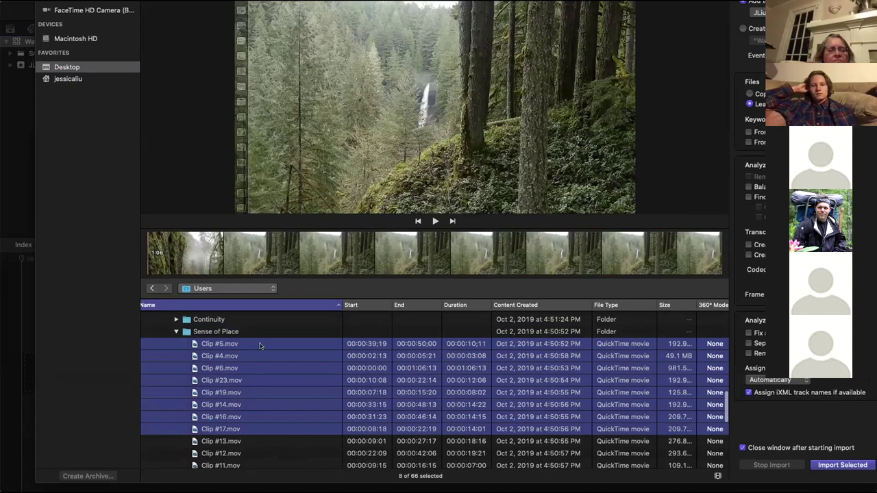
click(247, 368)
key(Down)
key(shift+Down)
key(shift+Down)
key(shift+Down)
key(shift+Down)
key(shift+Down)
key(shift+Down)
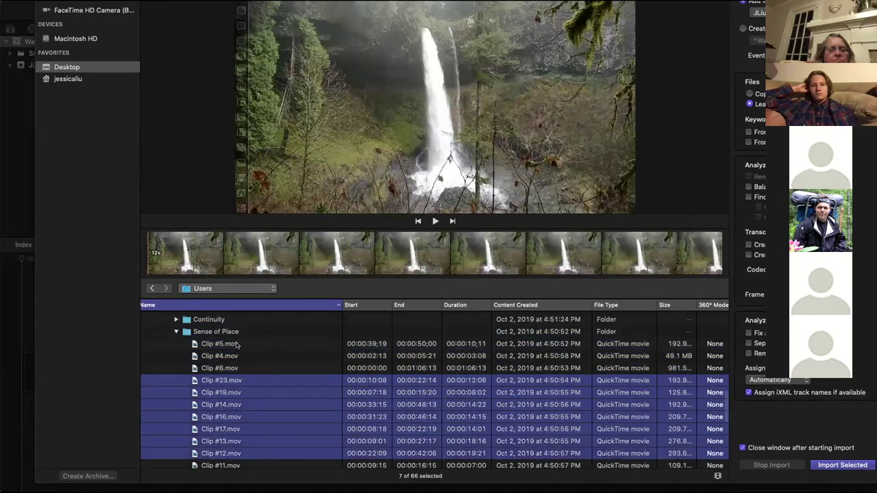
click(241, 346)
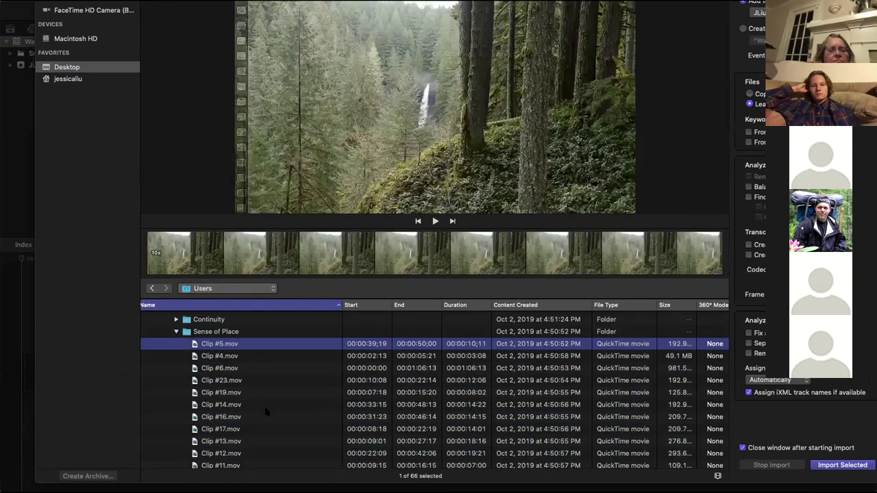
Extend the selection from Clip #5 through Clip #8, then narrow it to Clip #6.
scroll(267, 412, down, 3)
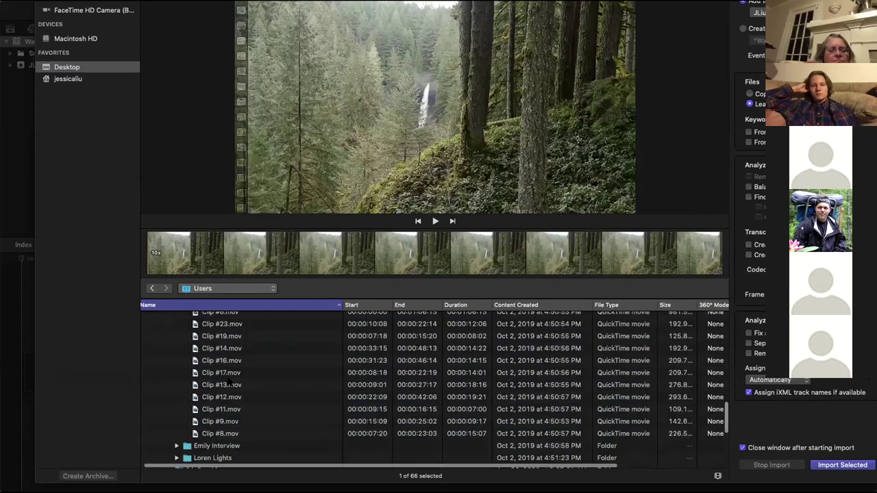
scroll(226, 382, down, 2)
scroll(226, 382, down, 1)
shift+click(226, 382)
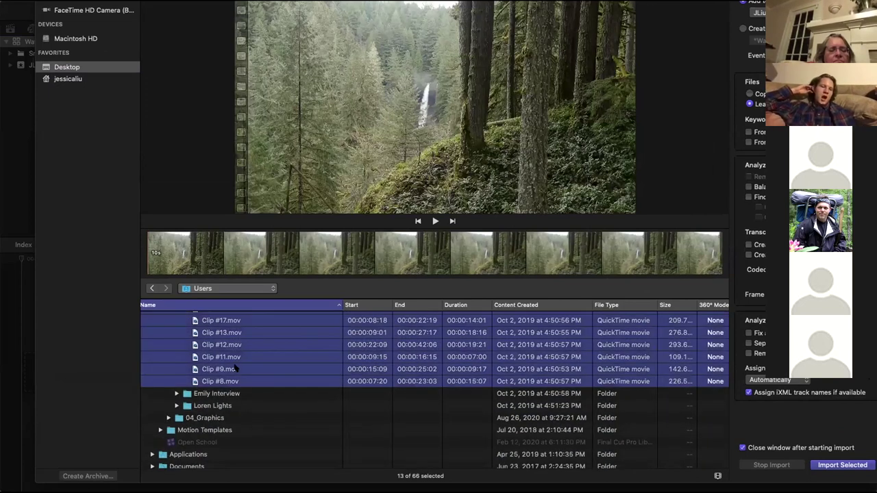
scroll(225, 389, up, 1)
scroll(225, 388, up, 2)
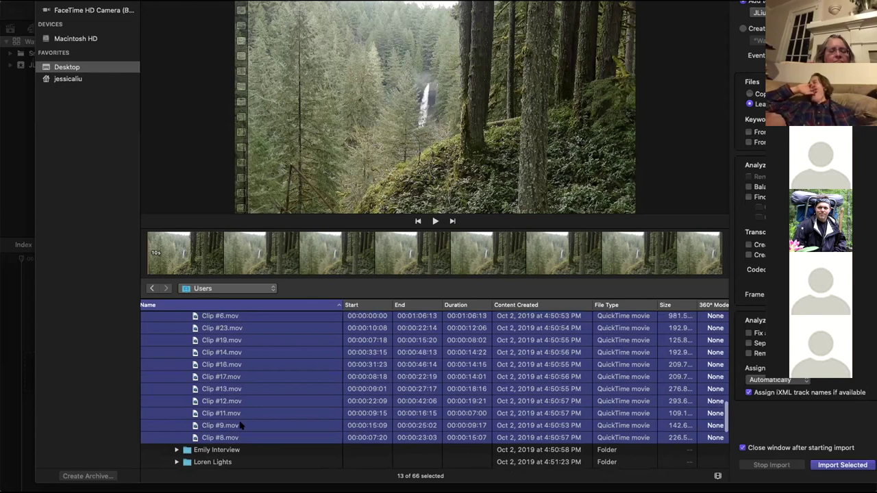
scroll(242, 381, up, 3)
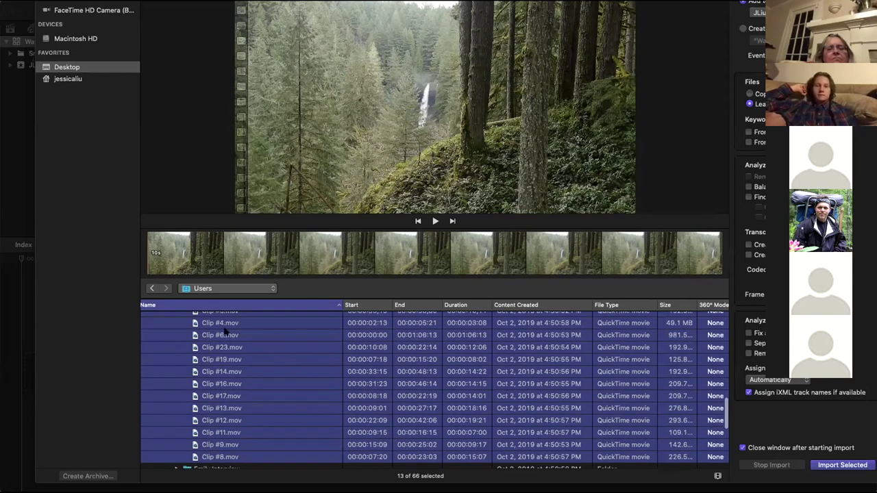
key(Down)
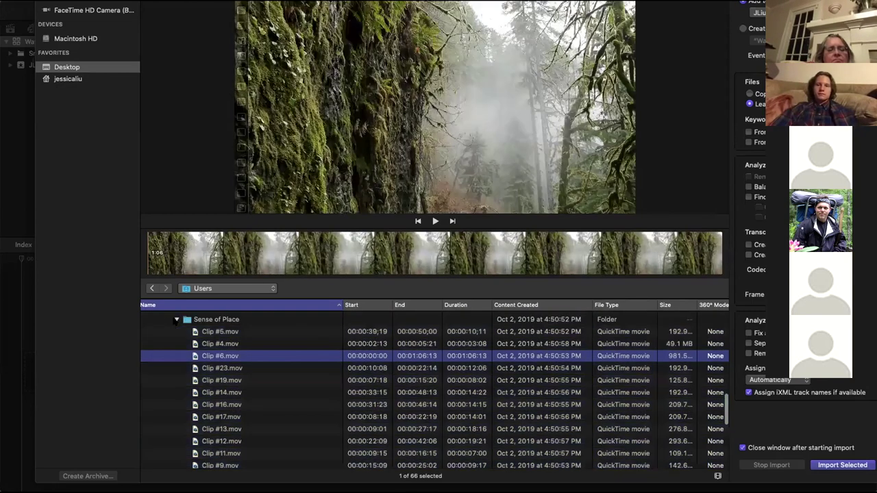
click(216, 319)
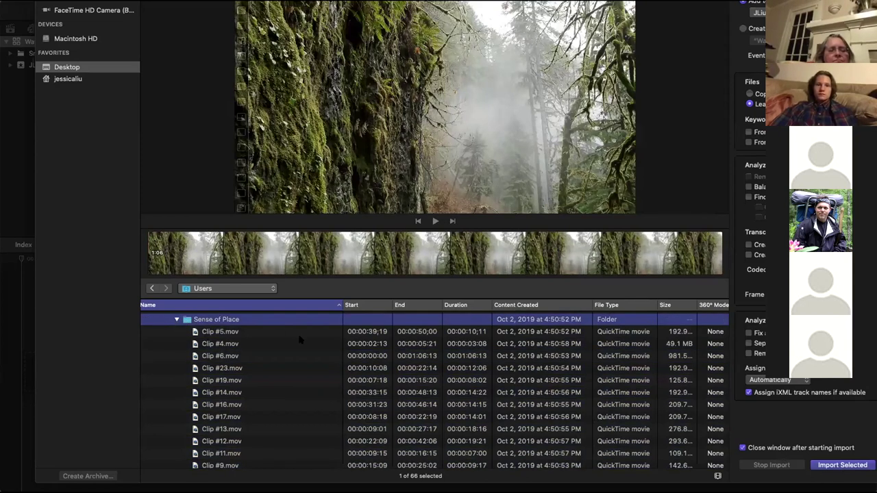
Re-expand the Sense of Place folder, select Clip #5.mov and jump to a point in its preview.
click(177, 319)
key(Right)
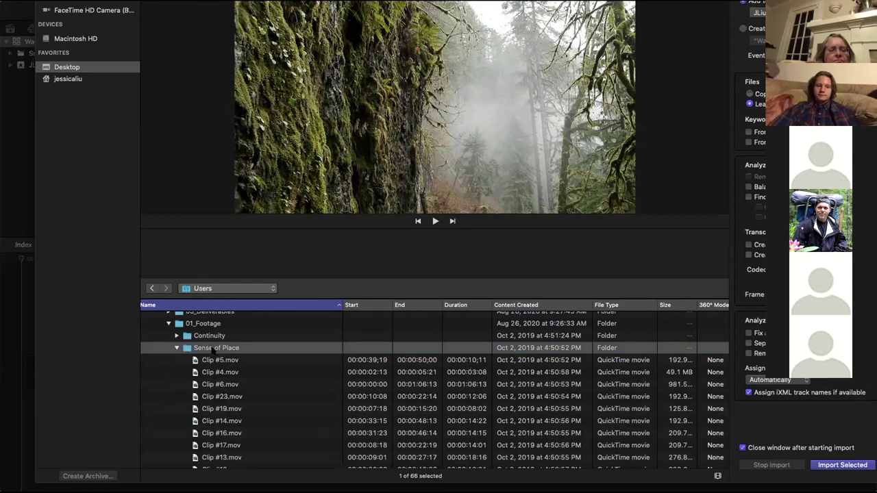
scroll(230, 374, down, 2)
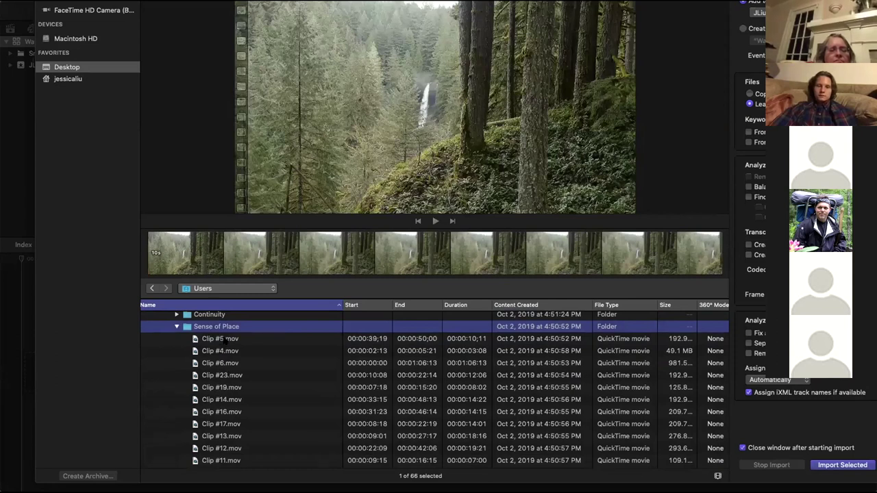
click(225, 340)
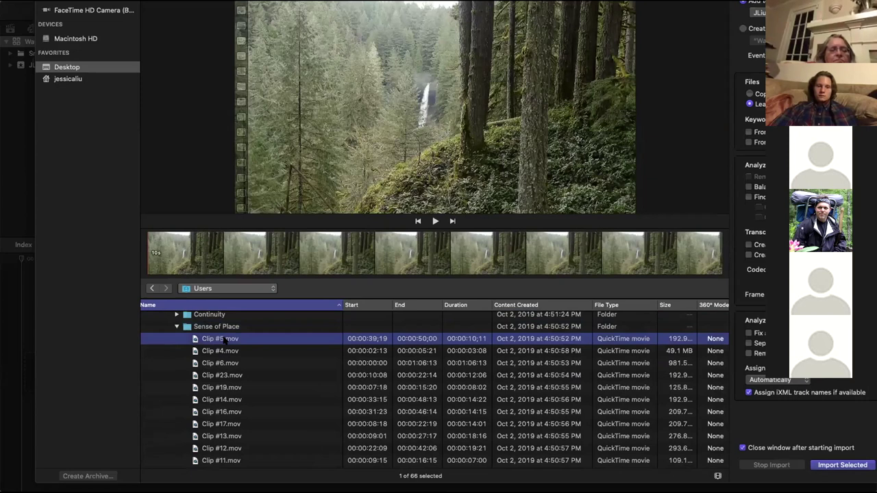
click(321, 247)
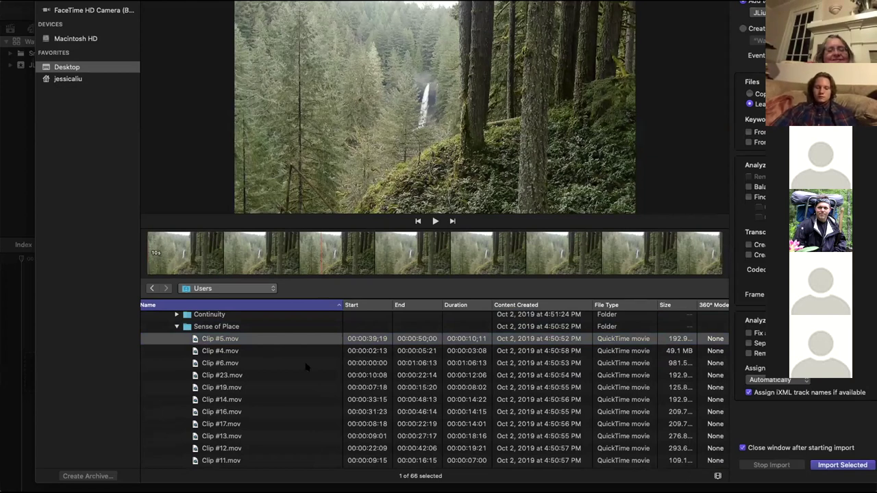
click(225, 340)
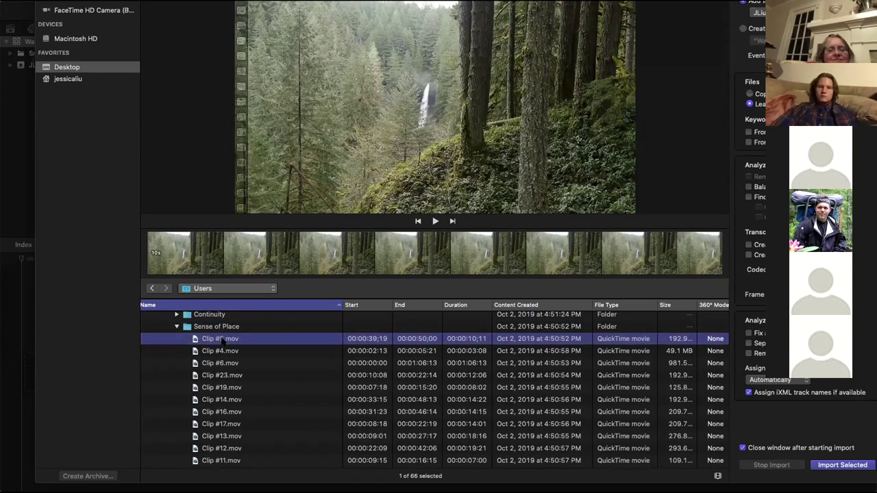
Play and stop the Clip #5 preview, compare it with Clip #6, then collapse Sense of Place.
click(177, 252)
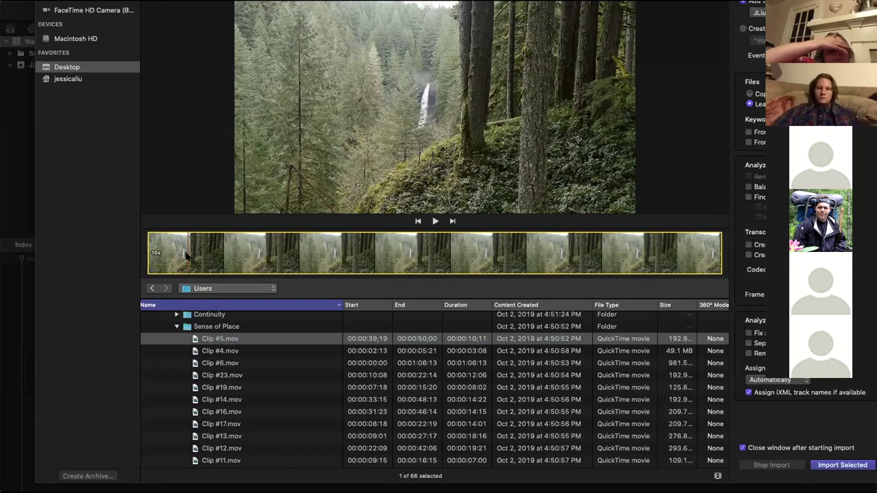
key(space)
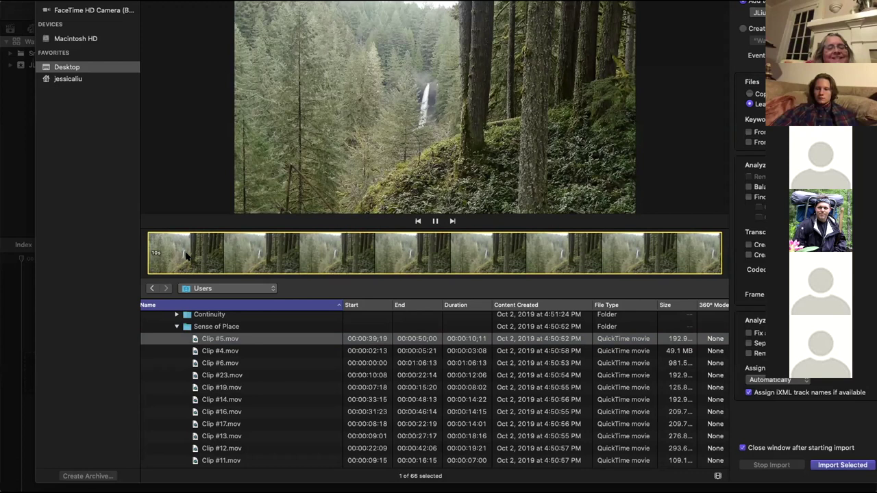
key(space)
click(223, 260)
key(Down)
key(Down)
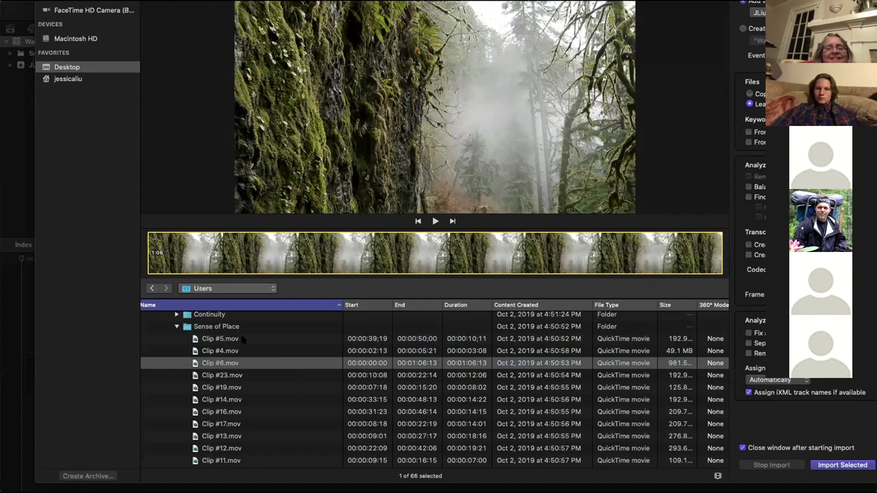
click(218, 337)
click(176, 326)
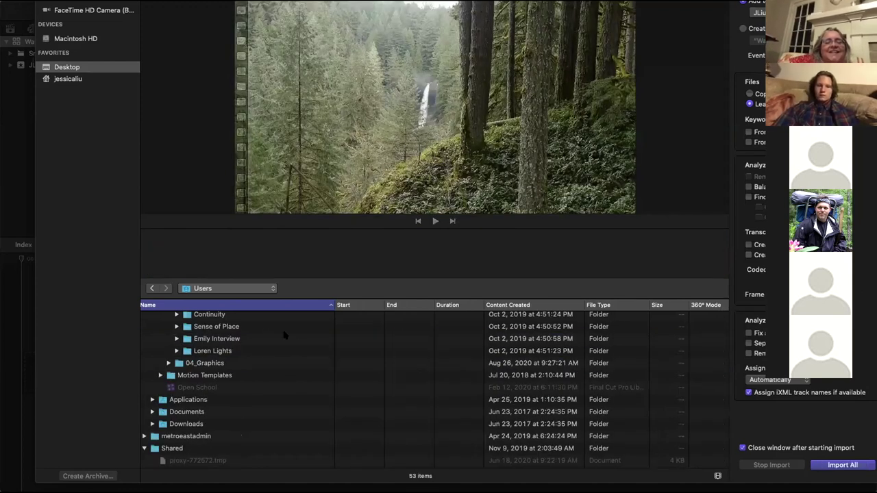
Import the whole Sense of Place folder's 13 clips into the JLiu_Waterfall event.
click(284, 332)
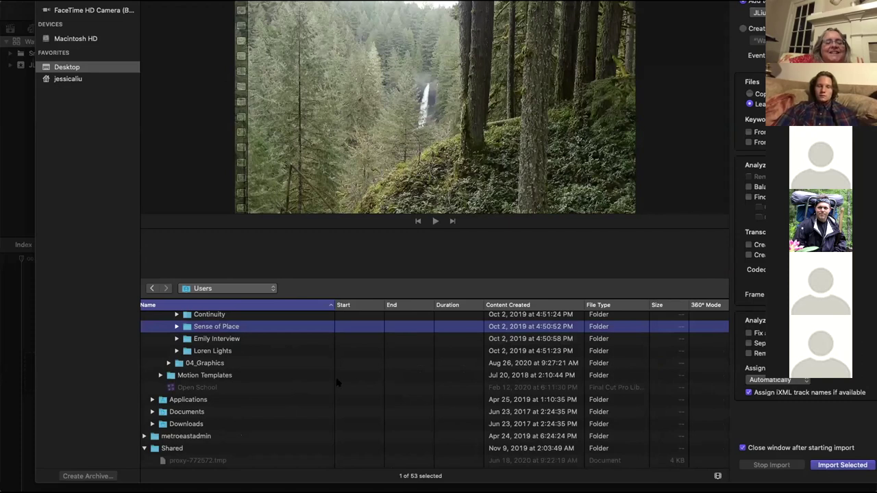
click(842, 465)
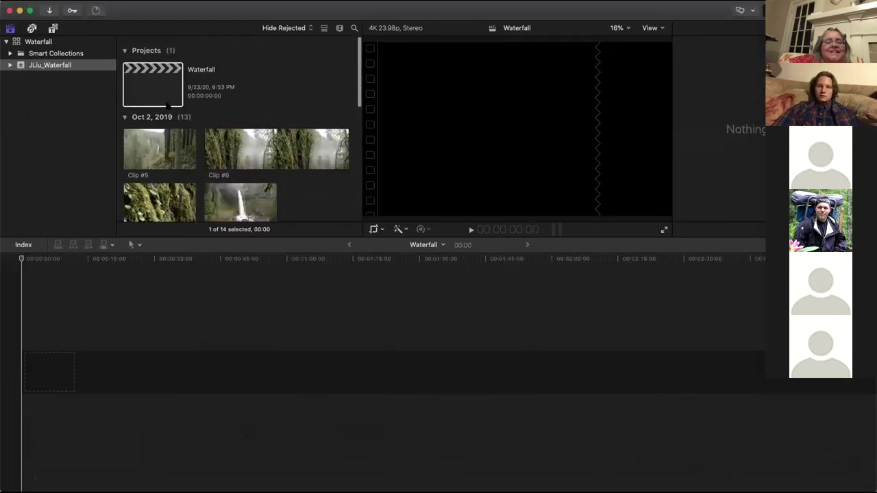
scroll(288, 170, down, 5)
scroll(289, 170, up, 5)
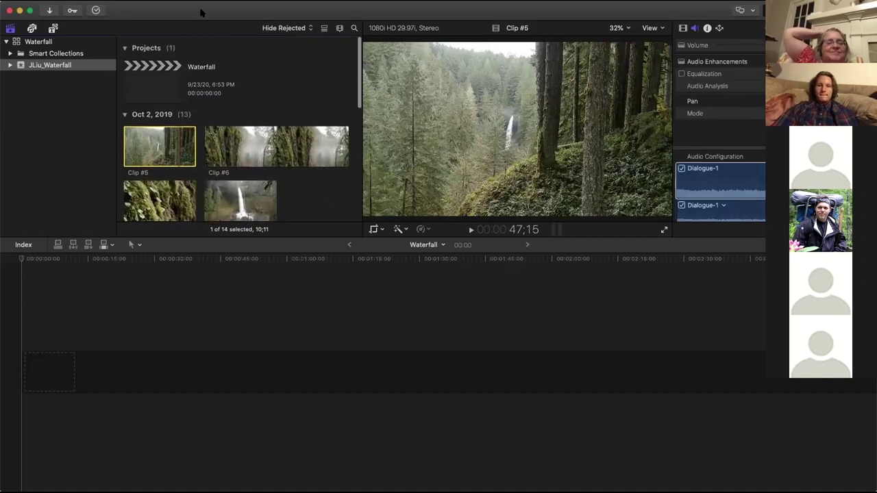
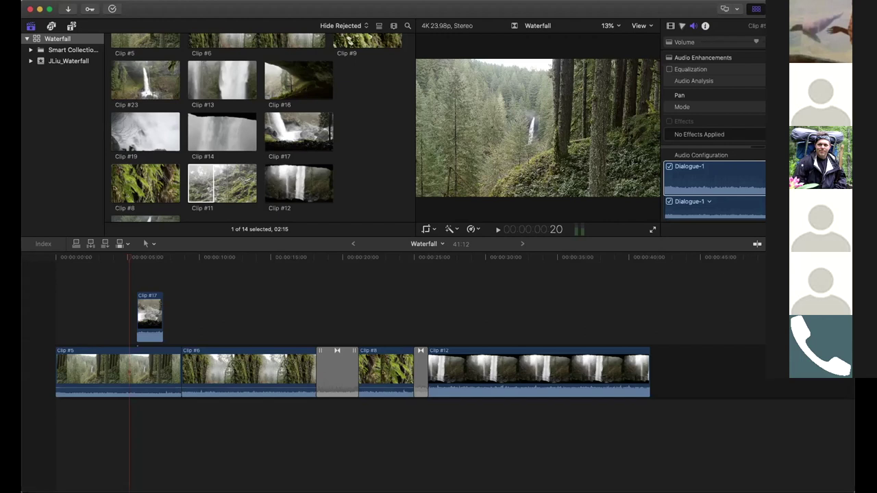
Select and then deselect the connected Clip #17 above the main storyline.
scroll(268, 304, right, 2)
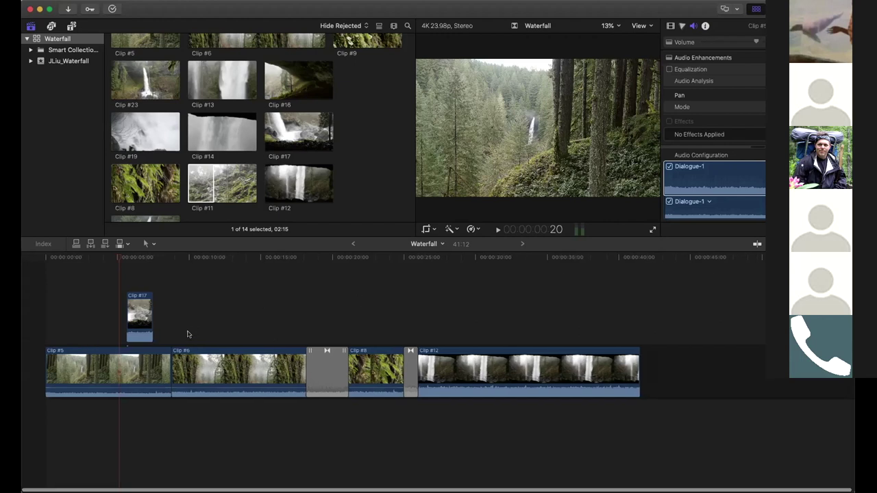
click(140, 305)
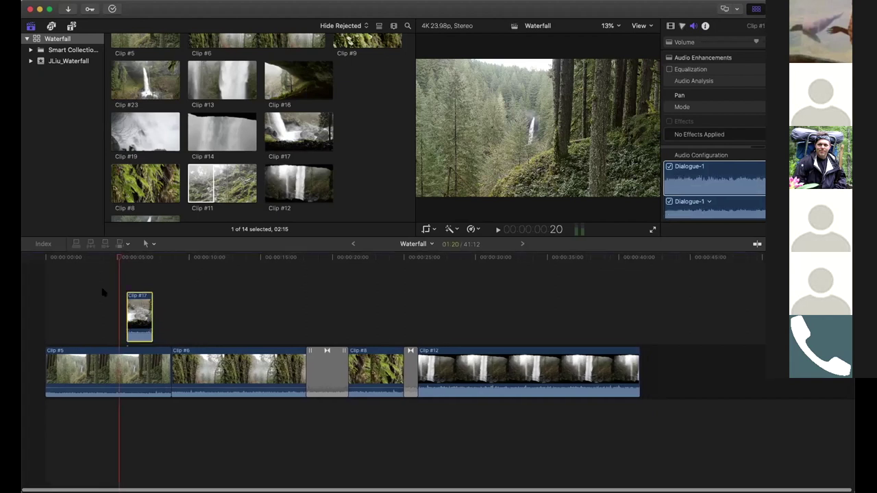
click(33, 274)
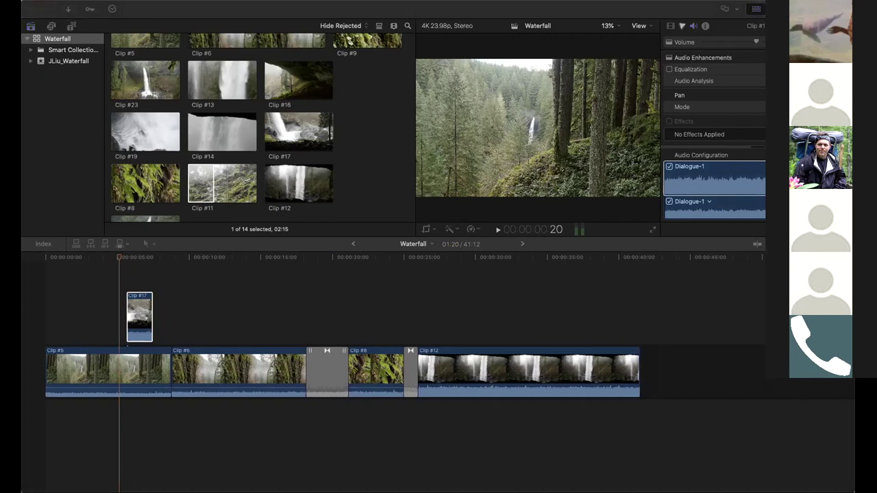
click(575, 303)
Send the Waterfall playhead Home, check clip appearance options, and park it at the start.
click(30, 287)
key(Home)
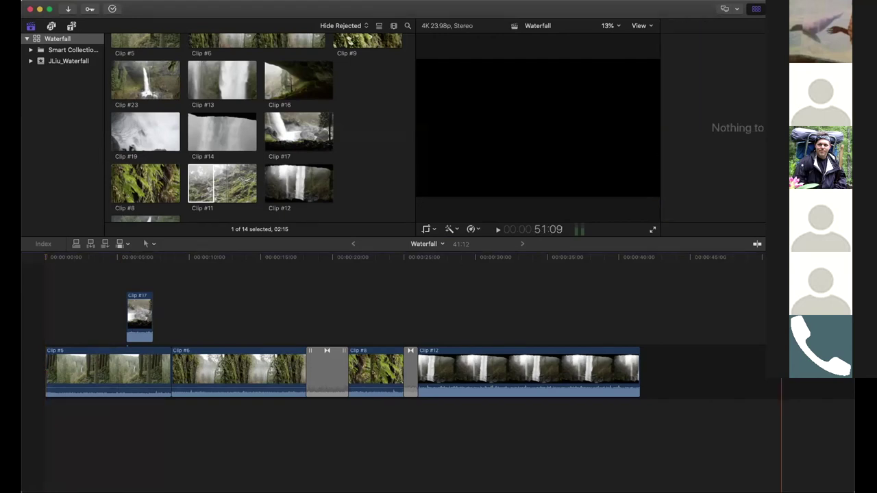
click(757, 244)
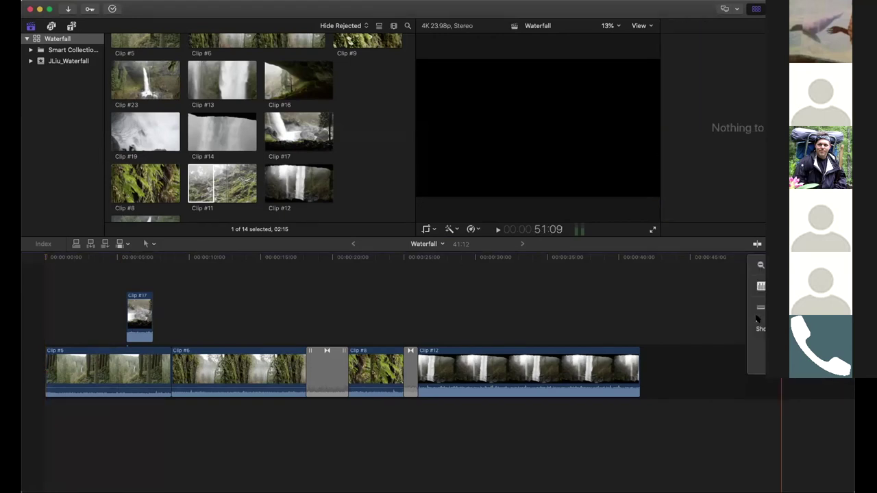
click(452, 289)
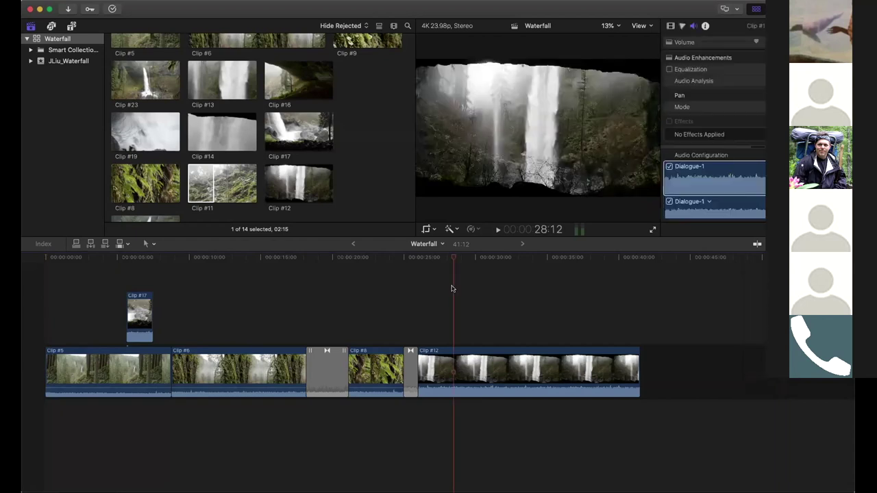
click(44, 289)
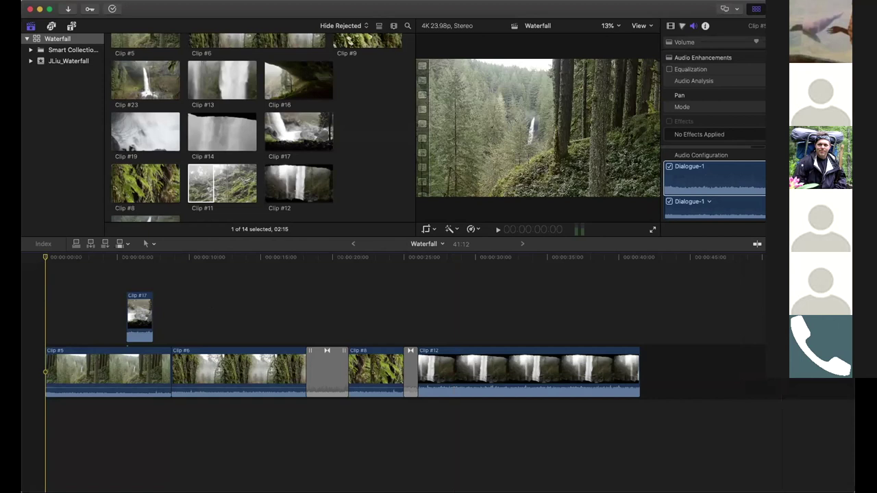
Open the Effects browser and play the Color Board effect preview.
key(super+5)
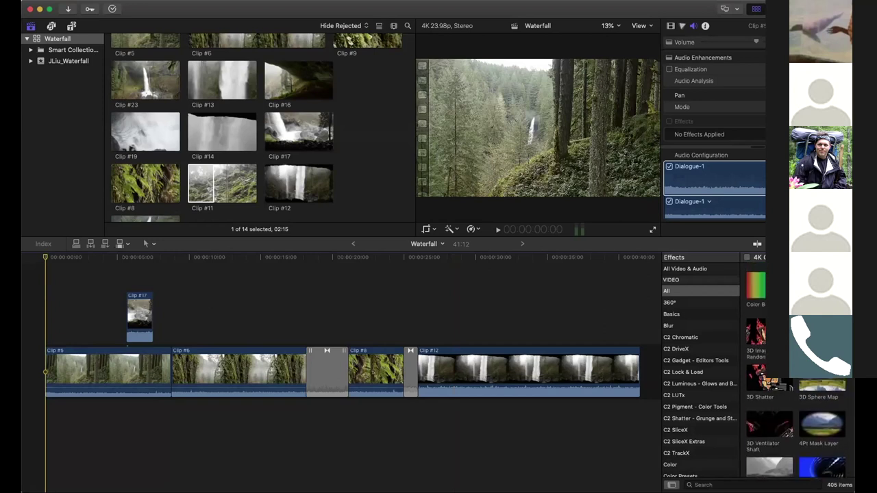
click(752, 285)
key(space)
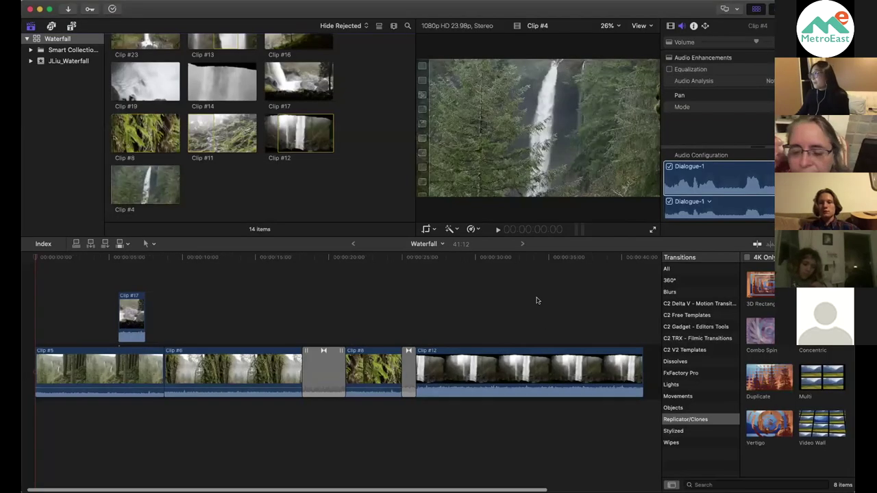
Show All transitions instead of Replicator/Clones, then switch to the Effects list.
click(533, 293)
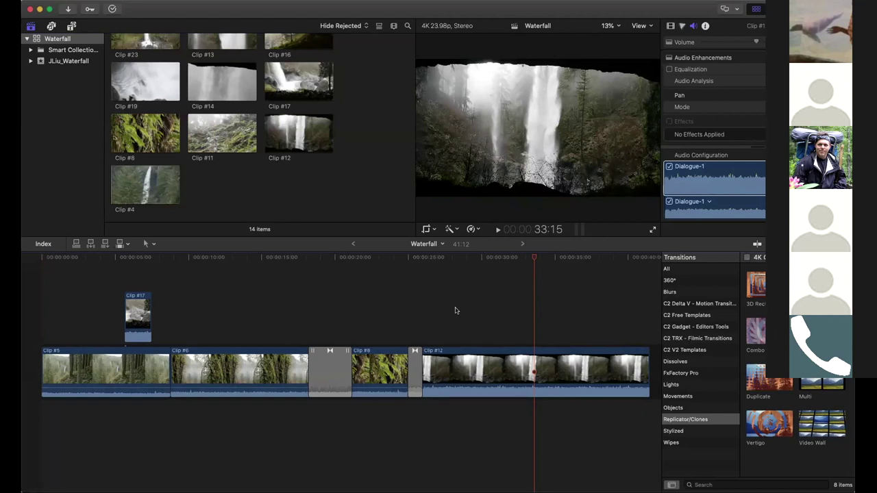
scroll(466, 310, right, 1)
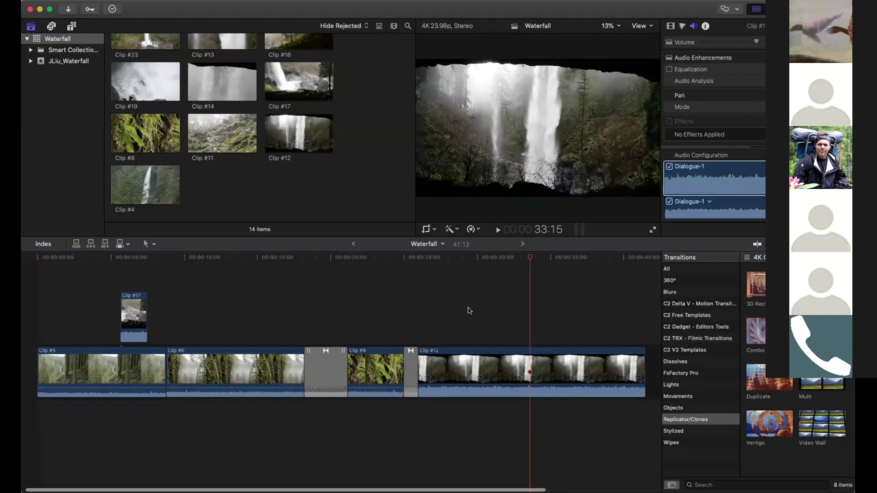
click(677, 269)
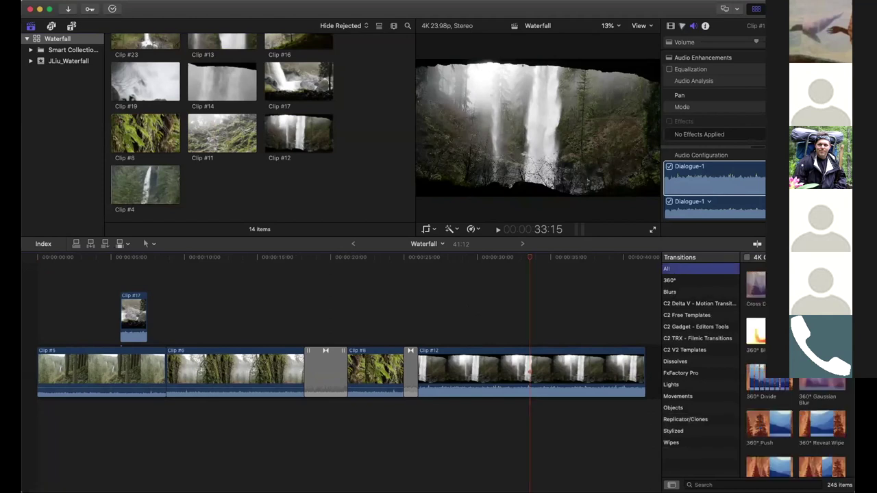
key(super+5)
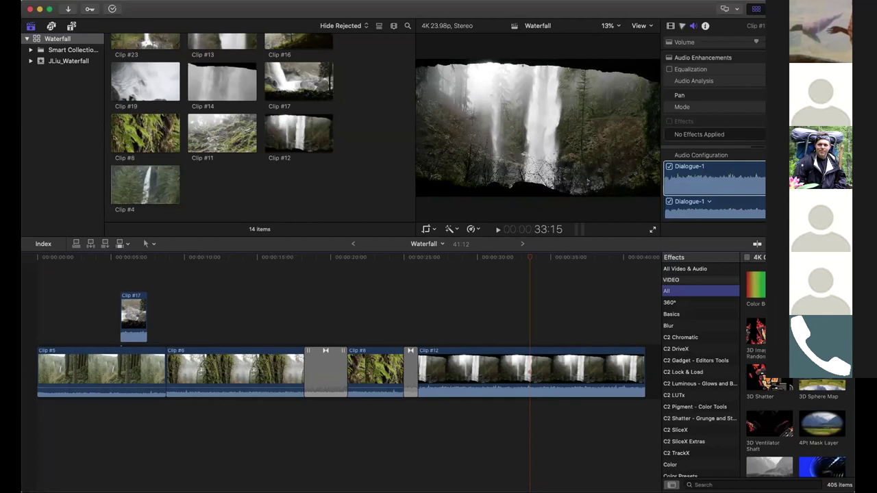
scroll(812, 437, down, 3)
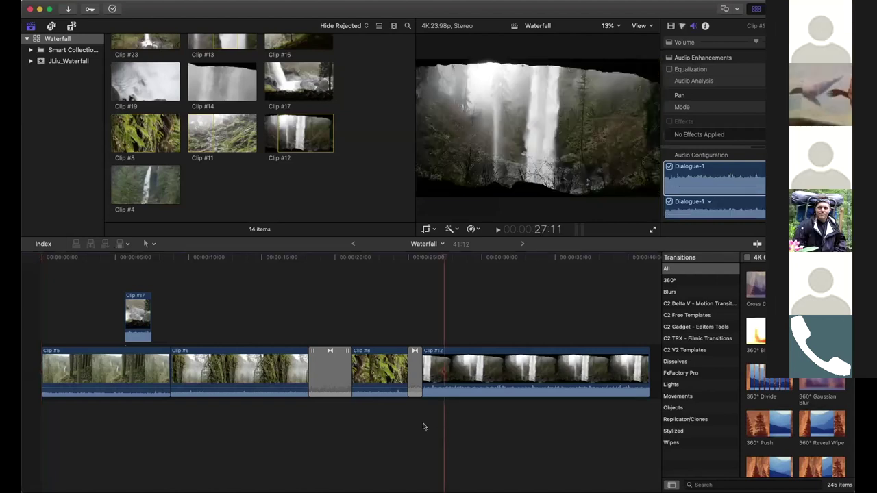
Try a transition and undo it, then drag the 50s TV effect onto Clip #6.
drag(756, 332, 176, 370)
key(super+z)
key(super+5)
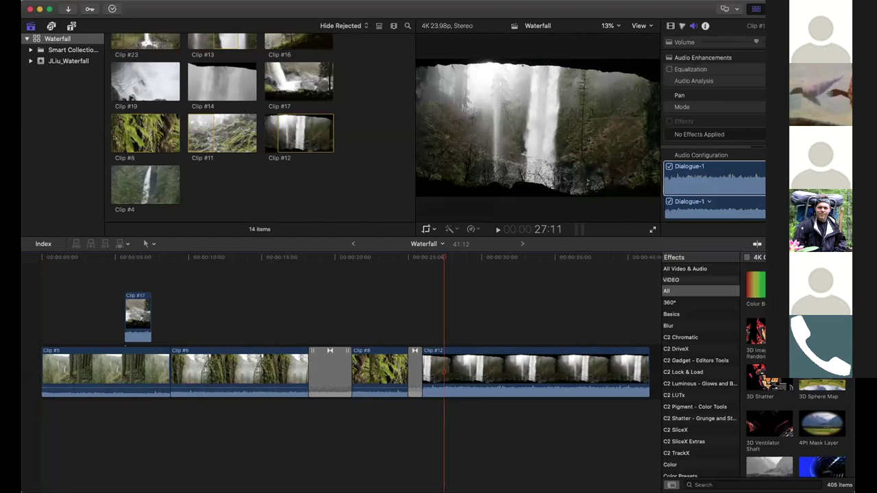
scroll(696, 327, down, 5)
scroll(744, 368, down, 4)
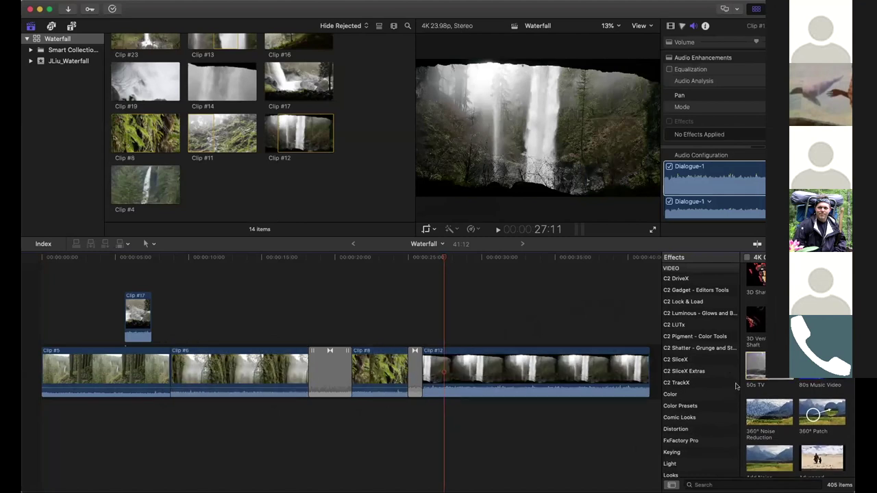
drag(755, 364, 215, 371)
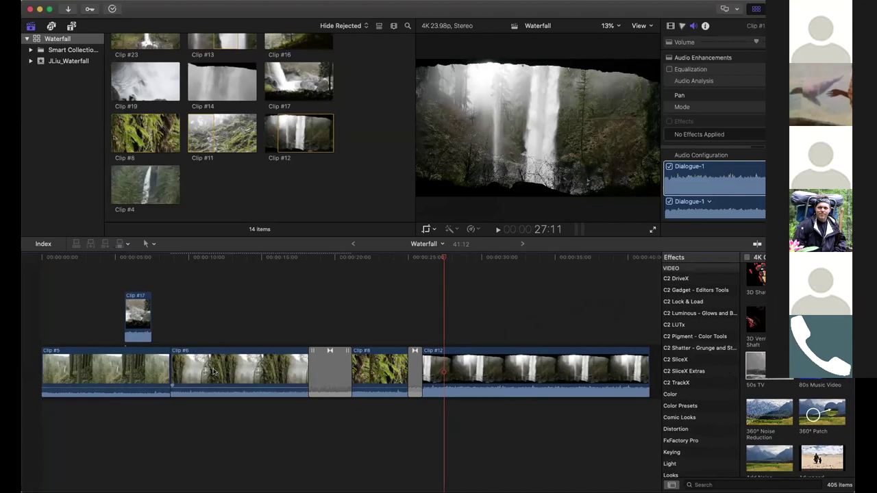
Widen the viewer and skim Clip #6 to review its black-and-white look.
click(208, 258)
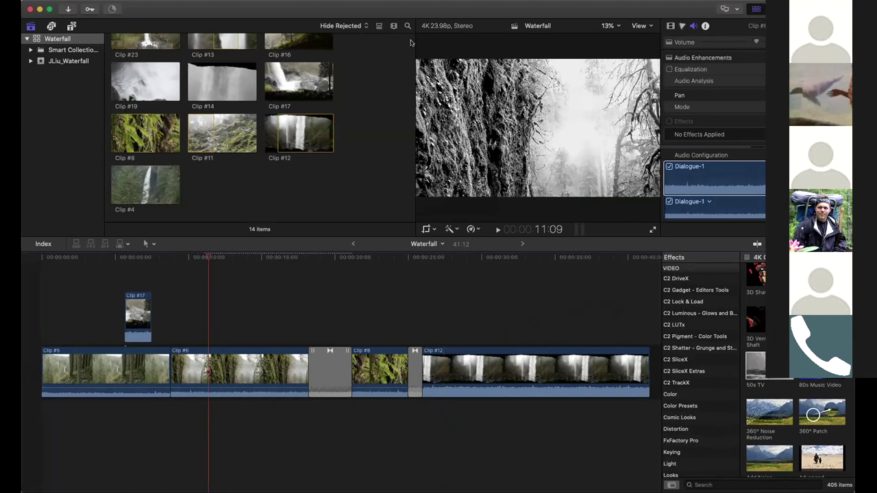
drag(414, 27, 353, 33)
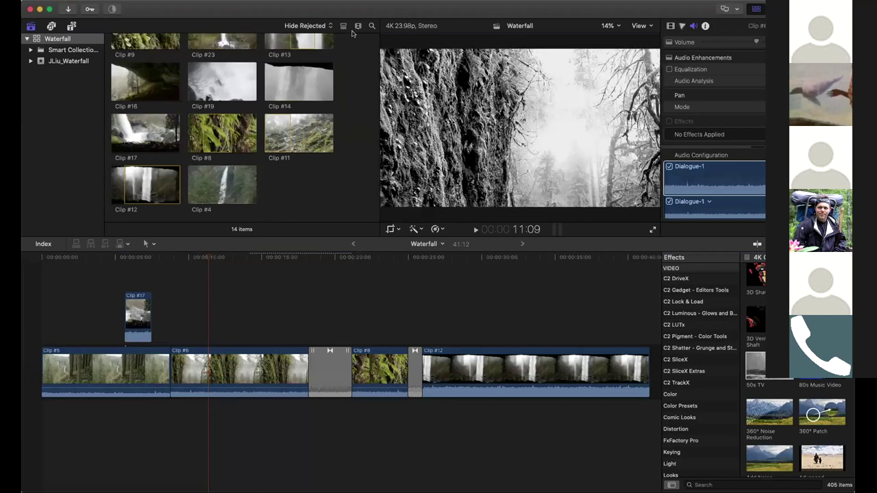
click(212, 258)
mouse_move(249, 259)
mouse_down()
mouse_move(285, 259)
mouse_move(181, 261)
mouse_move(251, 269)
mouse_move(237, 272)
mouse_up()
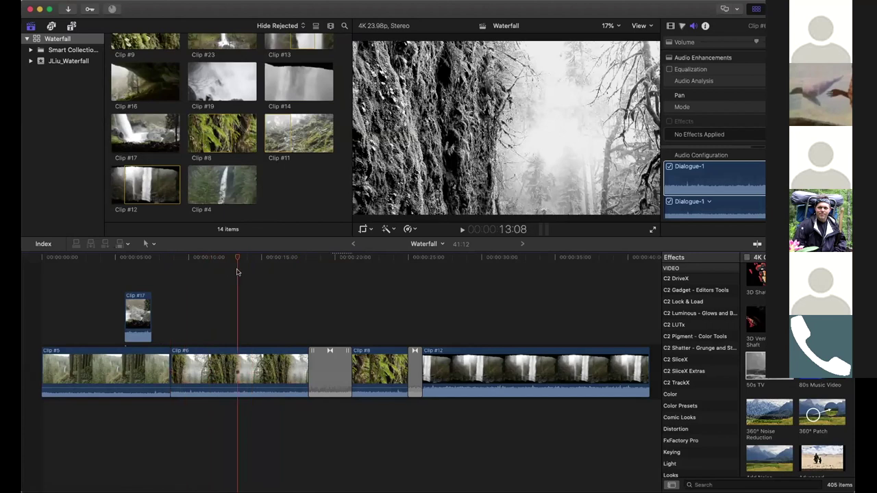
Select Clip #6 and show its Video Inspector with the 50s TV Amount and Brightness.
click(215, 377)
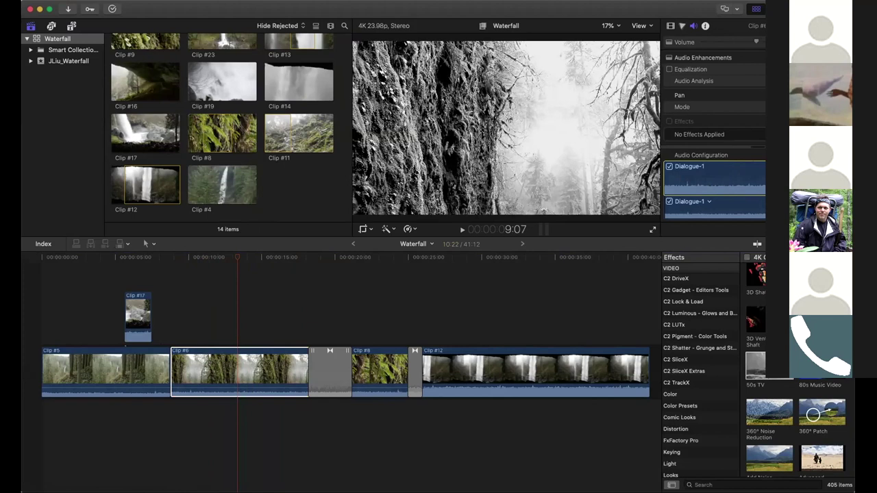
click(671, 27)
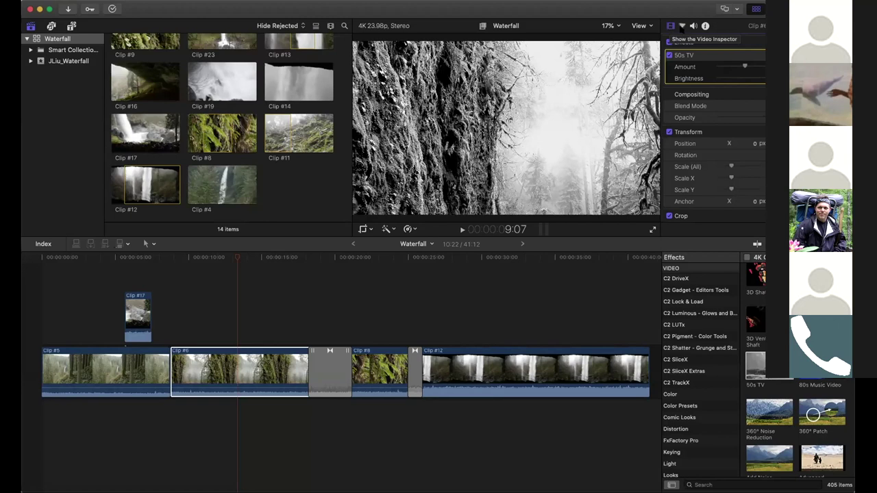
Check Clip #6's Color Inspector, then switch to its Audio Inspector settings.
click(683, 27)
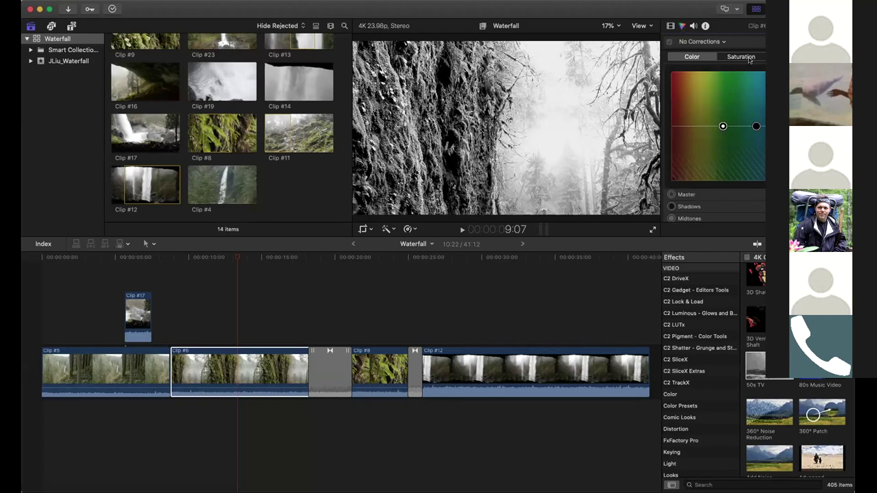
click(692, 26)
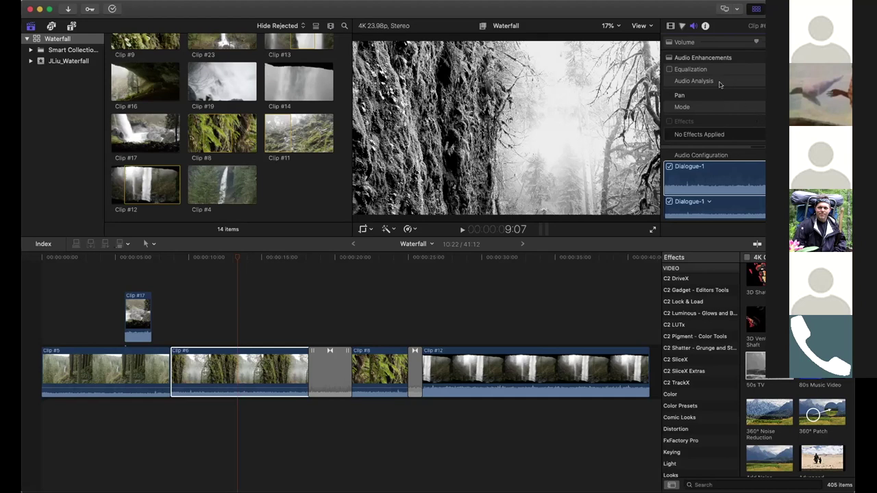
Switch the Inspector from Audio to Video to show Clip #6's 50s TV and transform controls.
click(671, 26)
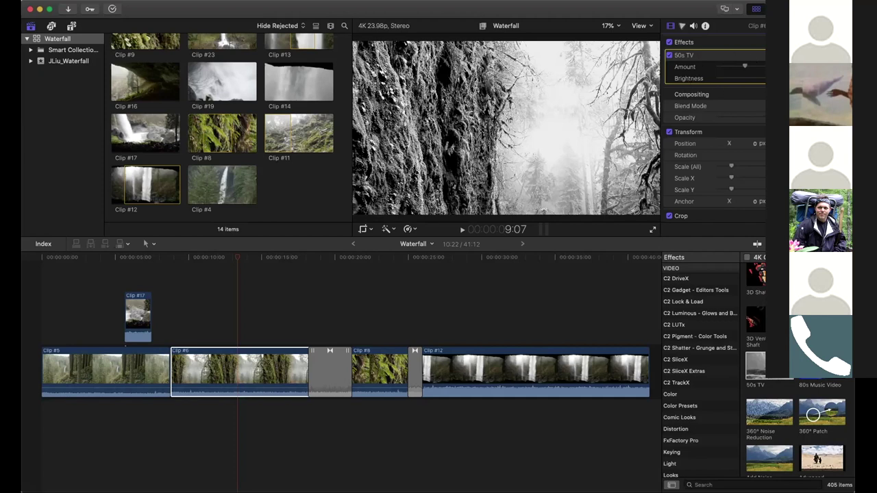
Scroll the Video Inspector to reach Clip #6's Transform Rotation and Scale controls.
scroll(747, 130, down, 5)
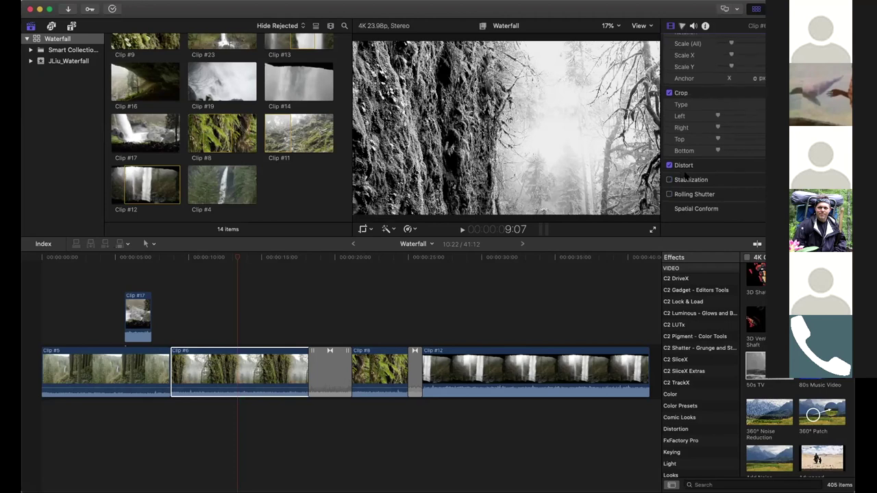
scroll(738, 124, up, 5)
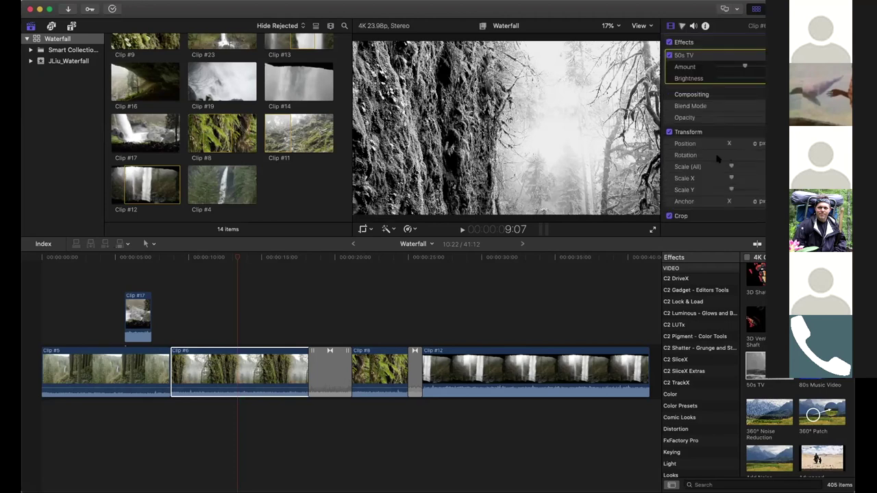
scroll(719, 159, down, 1)
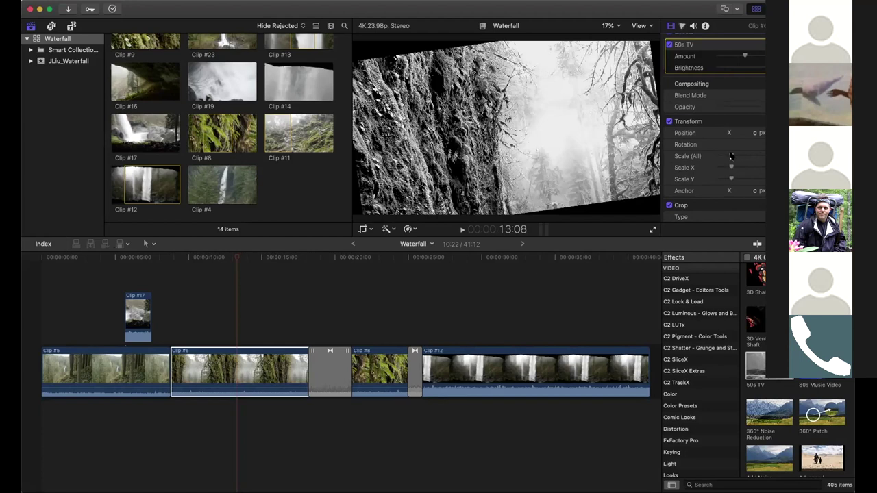
Drag Scale (All) so Clip #6 fills the frame, then scrub Position X sideways.
drag(735, 157, 718, 156)
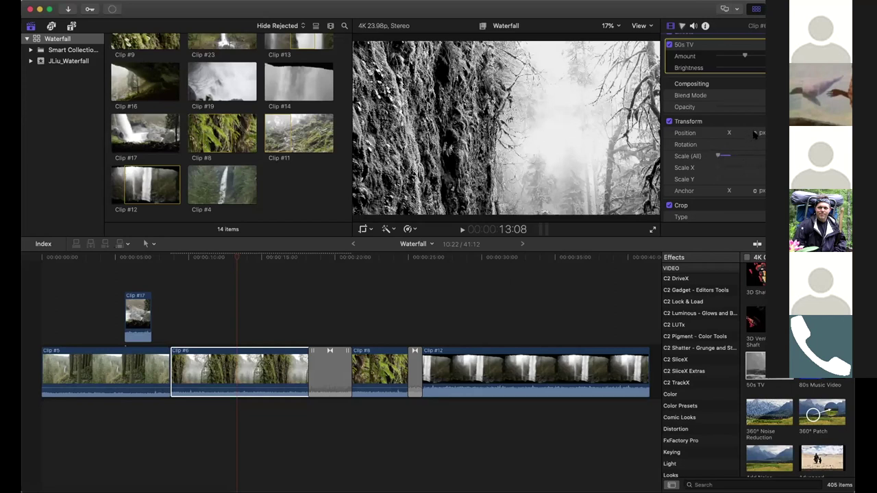
drag(754, 132, 726, 133)
Scroll the Video Inspector back to the top and select the 50s TV effect header.
scroll(670, 197, down, 5)
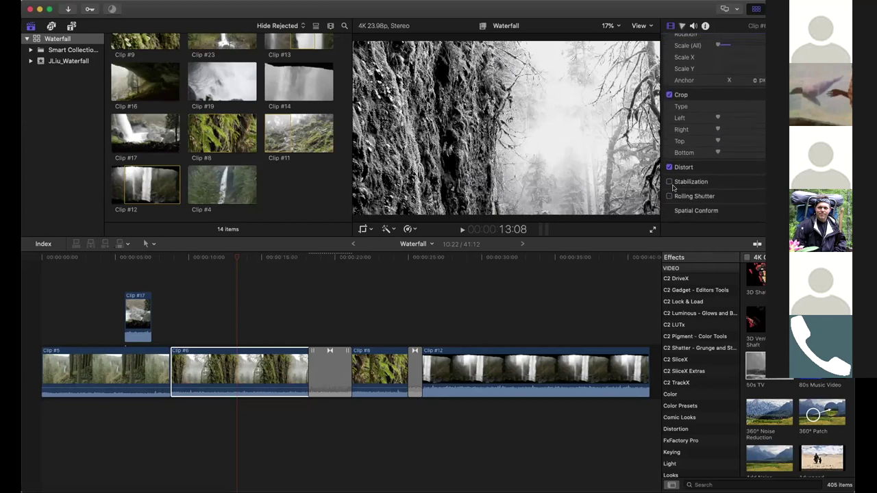
scroll(711, 186, up, 4)
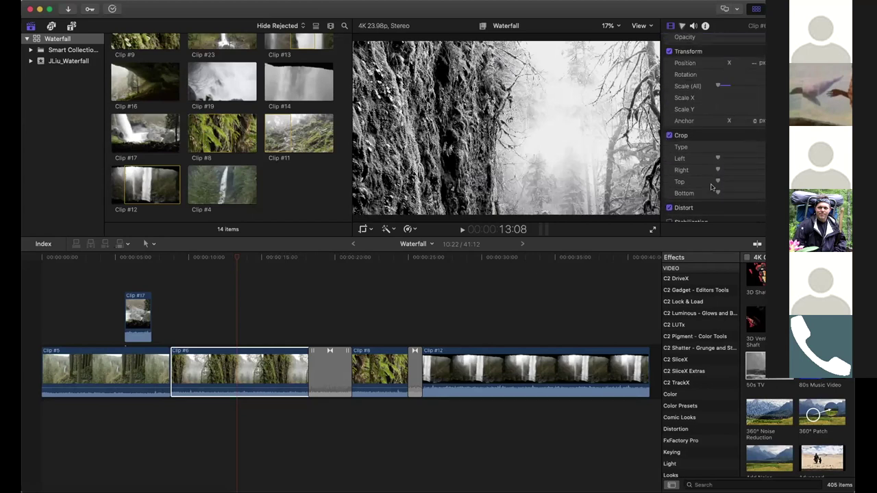
scroll(671, 183, down, 4)
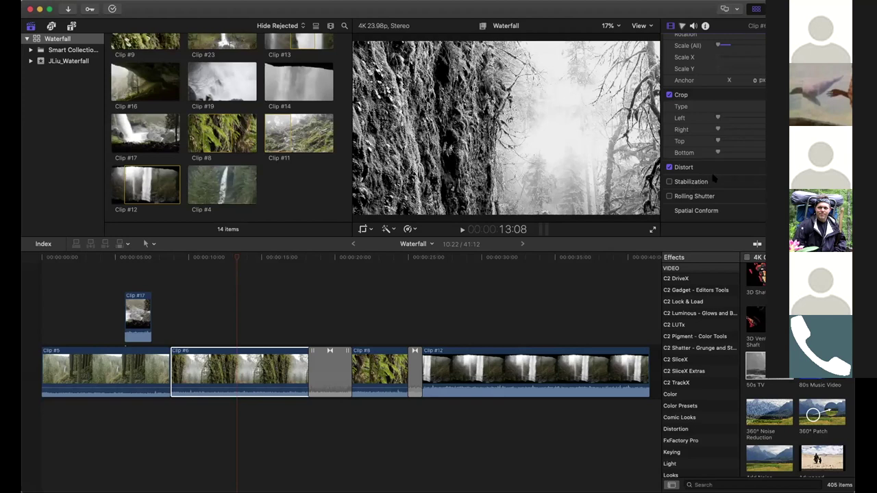
scroll(713, 179, up, 8)
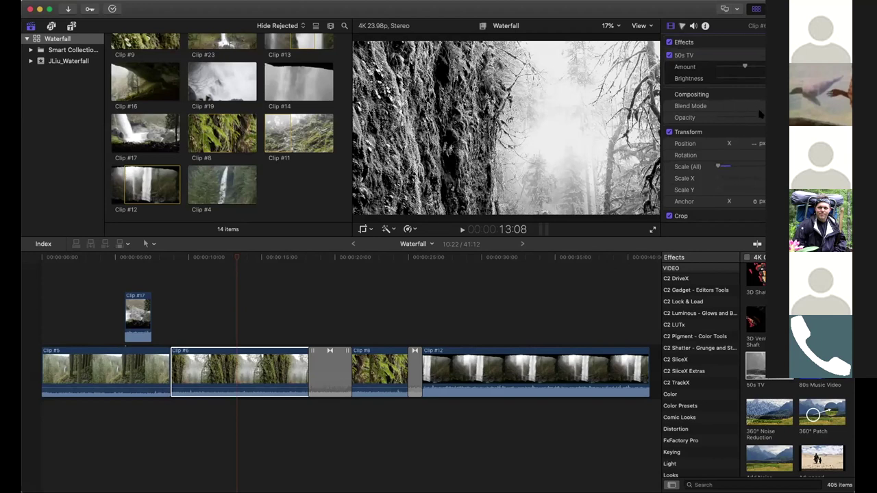
scroll(139, 312, right, 1)
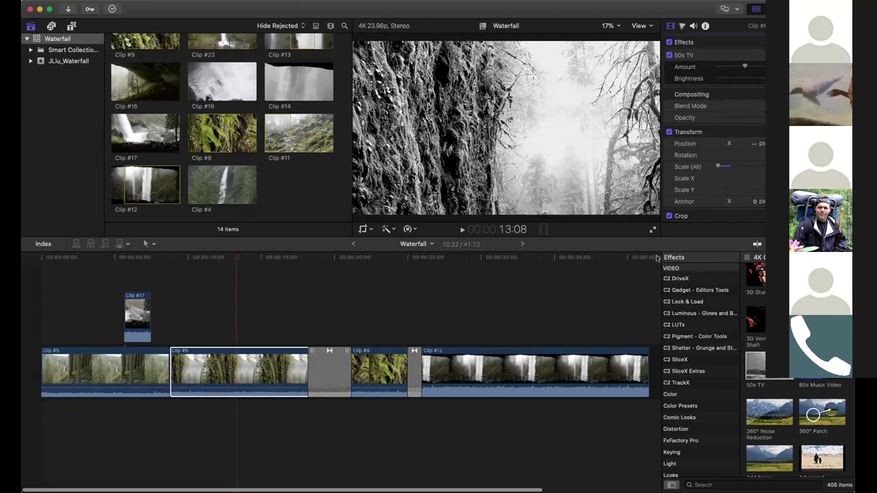
click(699, 79)
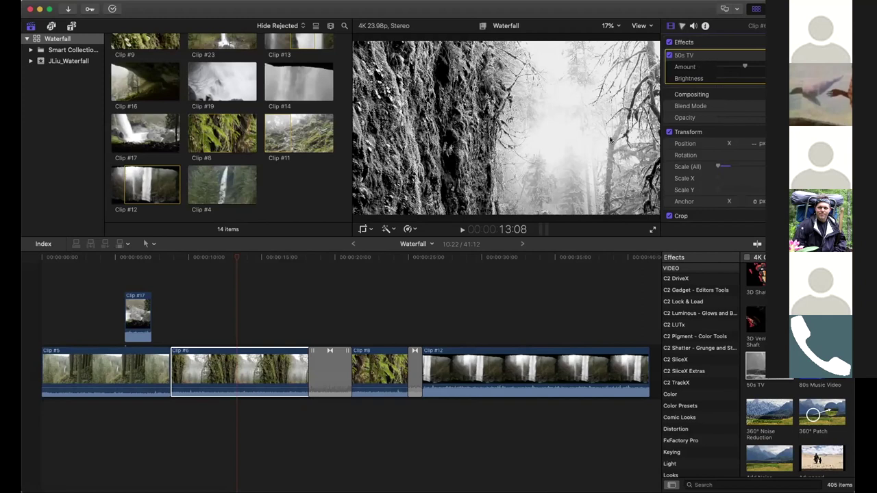
Reselect Clip #6 and push its 50s TV Amount and Brightness sliders higher for a hazier picture.
super+click(245, 373)
click(245, 374)
drag(745, 65, 763, 66)
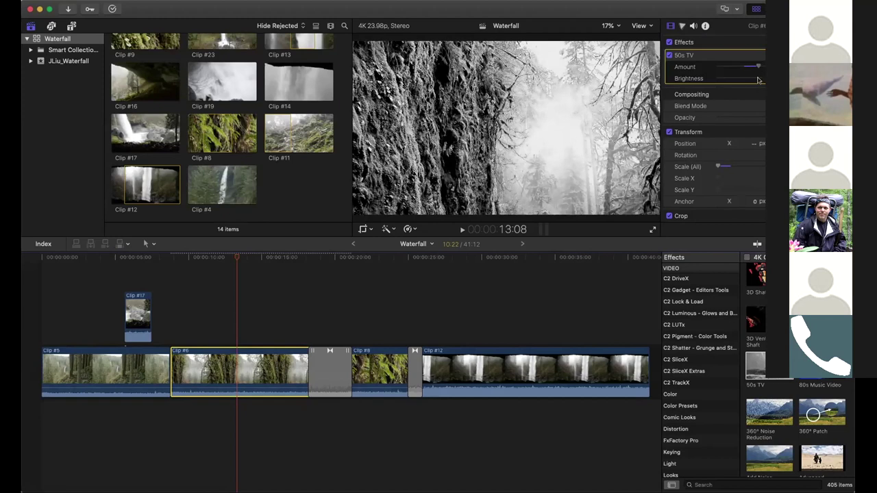
drag(723, 81, 762, 67)
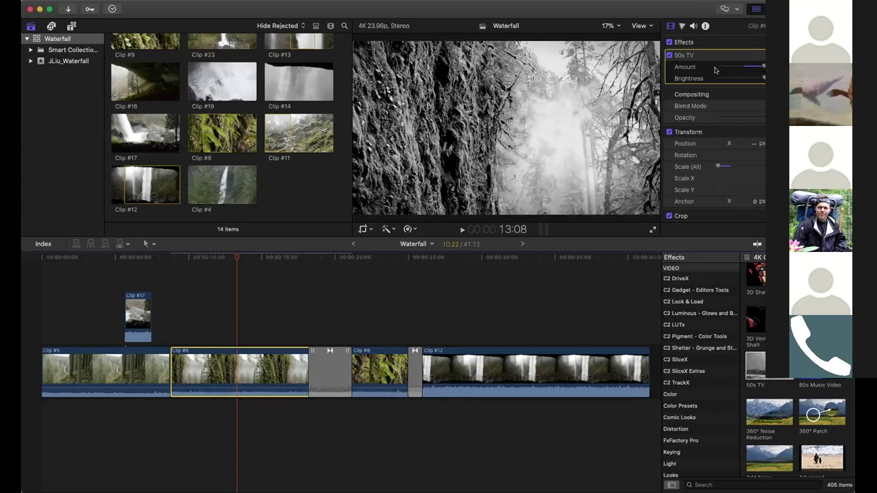
Preview Clip #6, toggle its 50s TV effect off and back on, then cue 6:04.
mouse_move(192, 258)
mouse_down()
mouse_move(220, 259)
mouse_move(206, 258)
mouse_up()
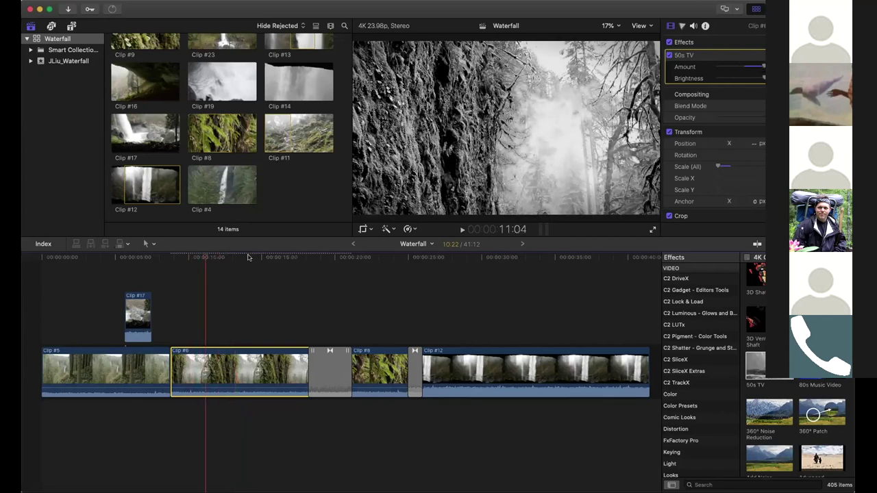
click(669, 56)
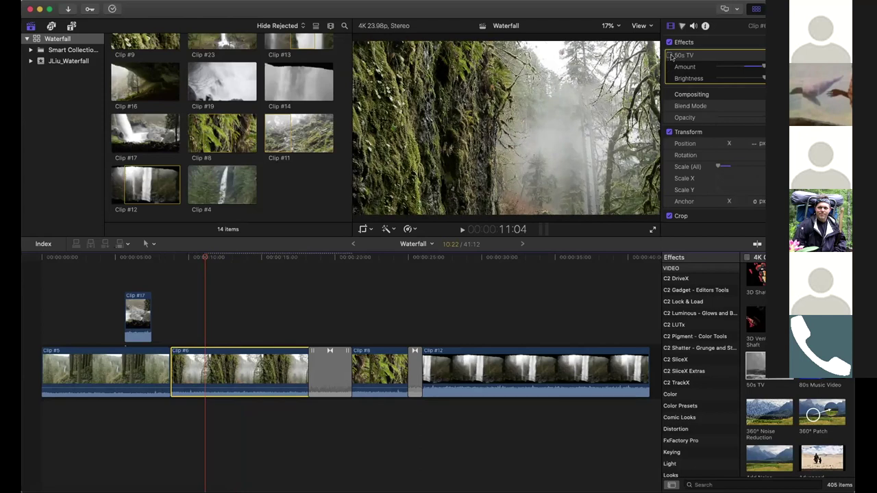
click(670, 56)
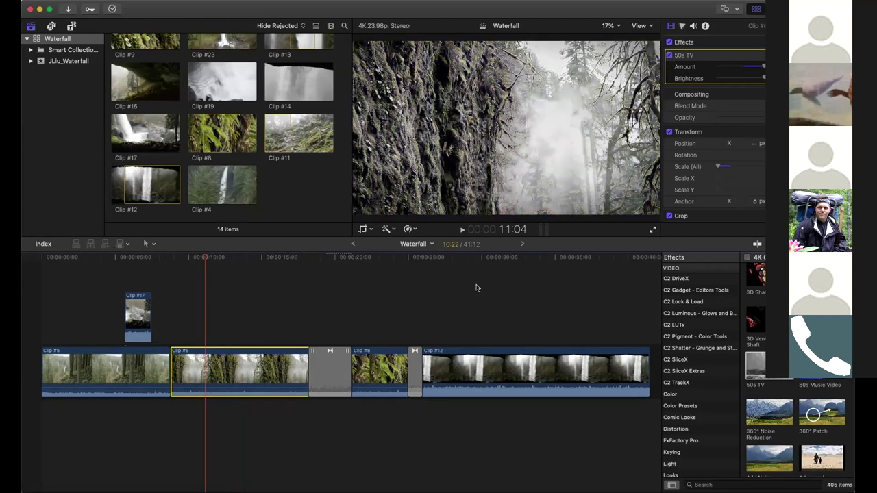
click(132, 259)
scroll(152, 261, right, 1)
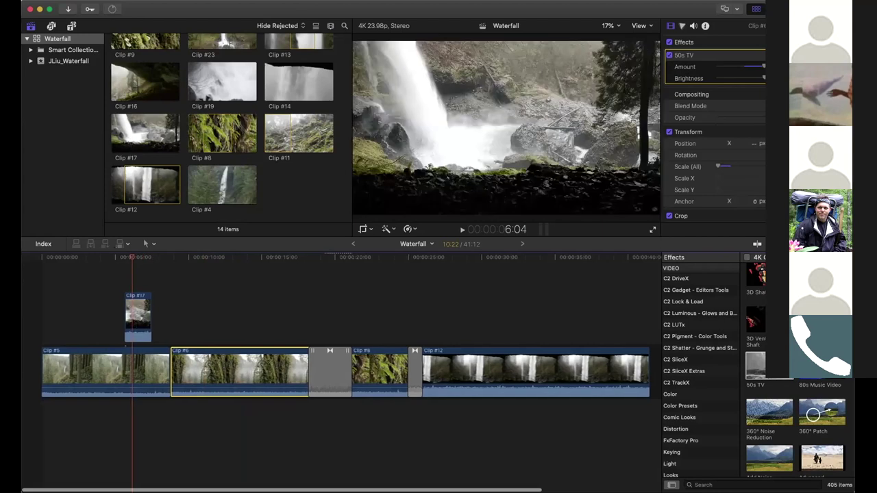
Select connected Clip #17 and slide it slightly later in the timeline.
click(147, 313)
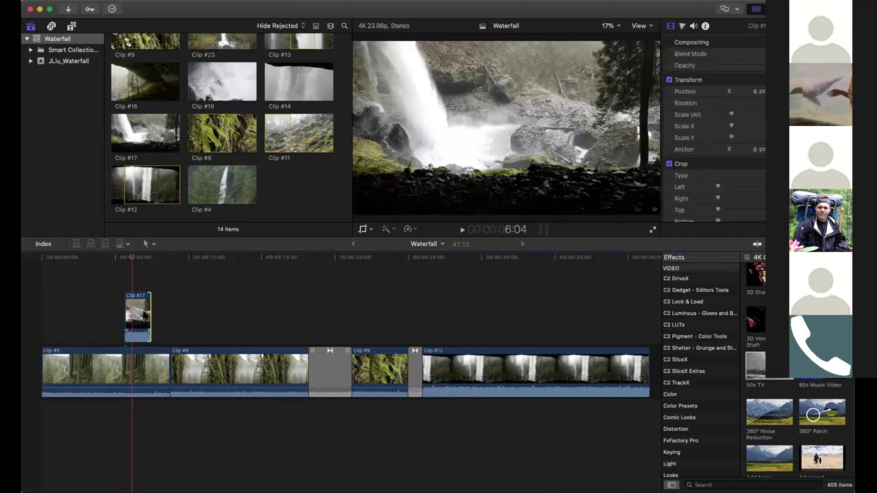
click(138, 311)
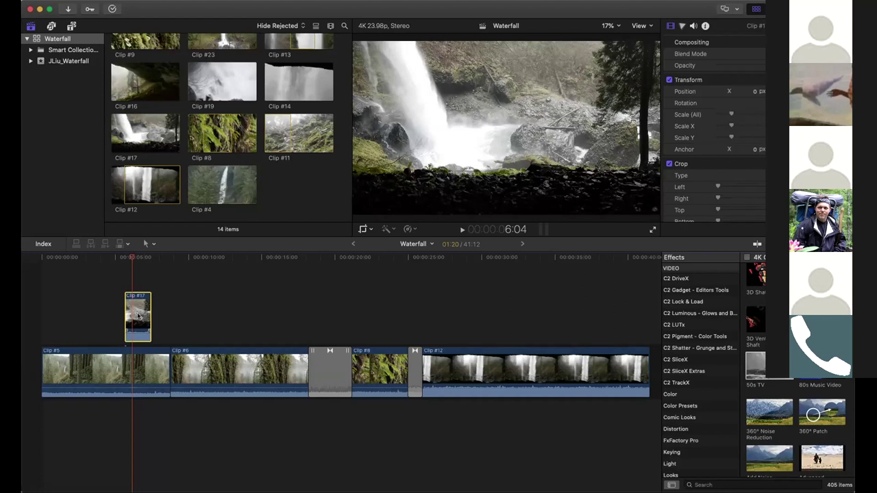
click(151, 259)
click(136, 259)
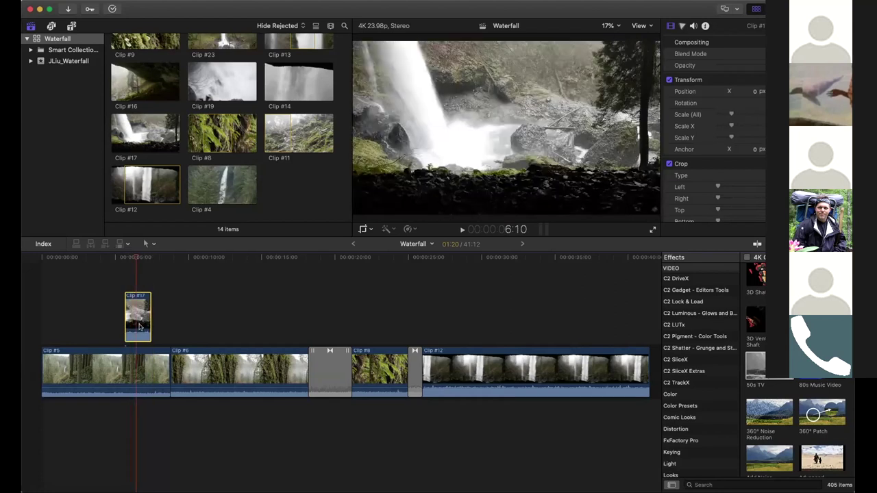
click(136, 354)
click(138, 259)
click(138, 296)
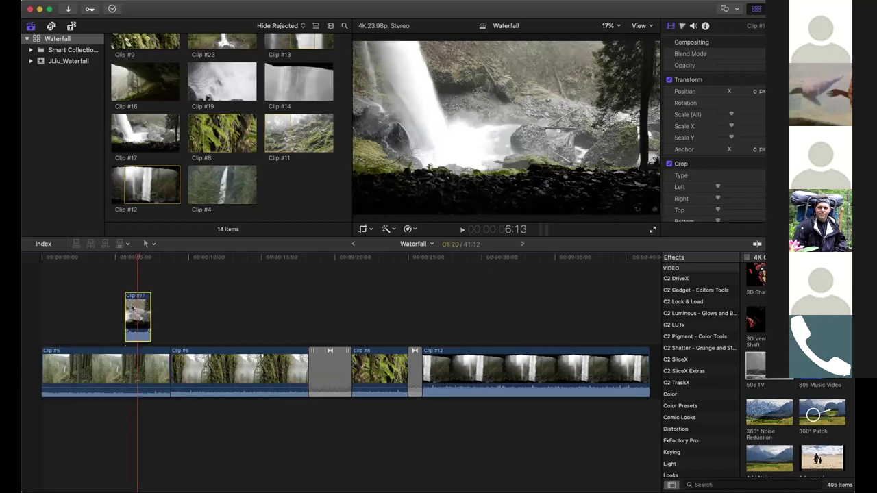
drag(136, 308, 155, 309)
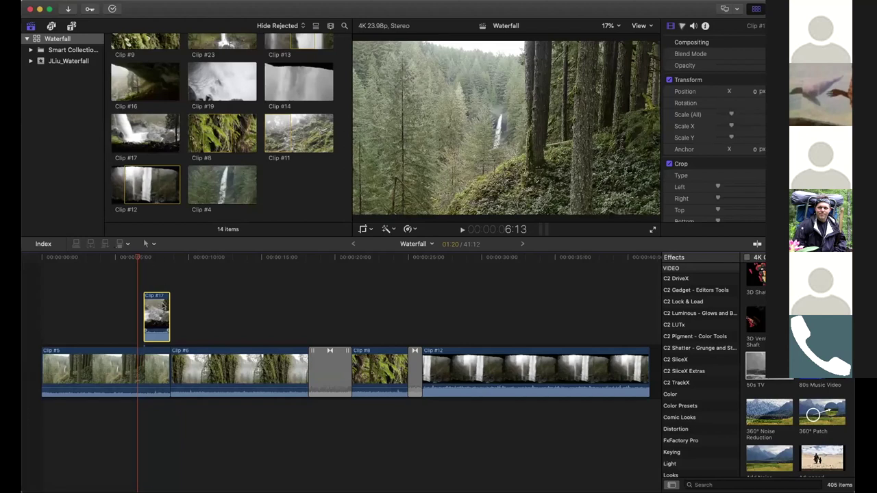
Play back the overlay section and trim Clip #17's start 20 frames earlier.
key(shift+Right)
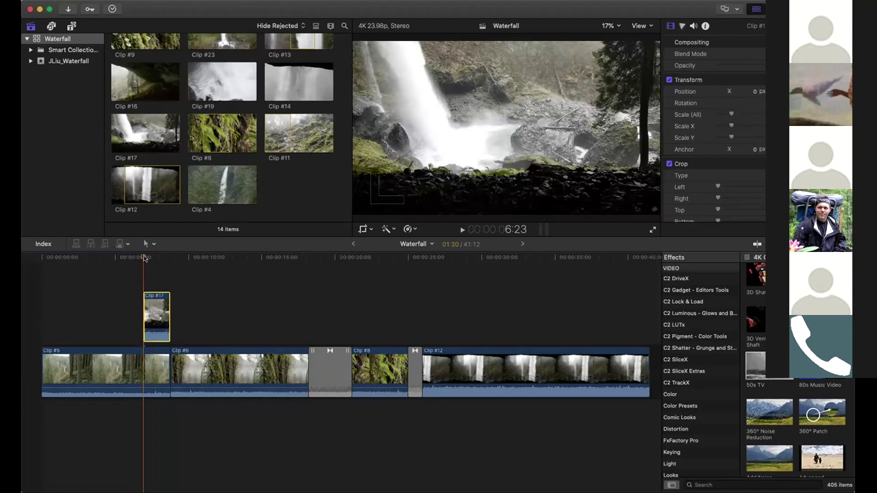
click(153, 258)
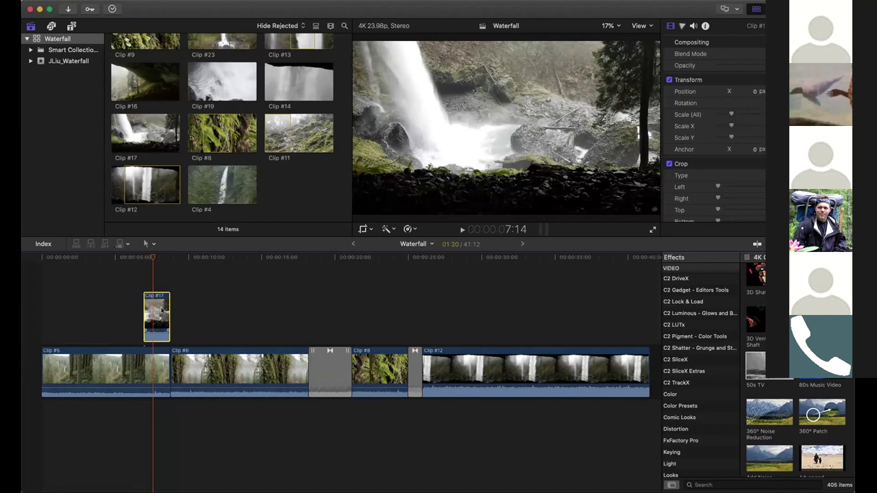
click(150, 258)
key(space)
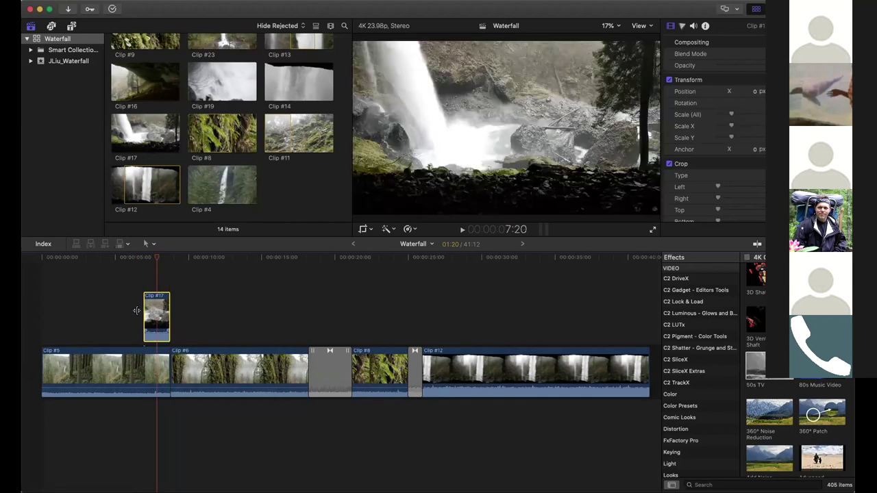
click(179, 310)
drag(178, 310, 153, 259)
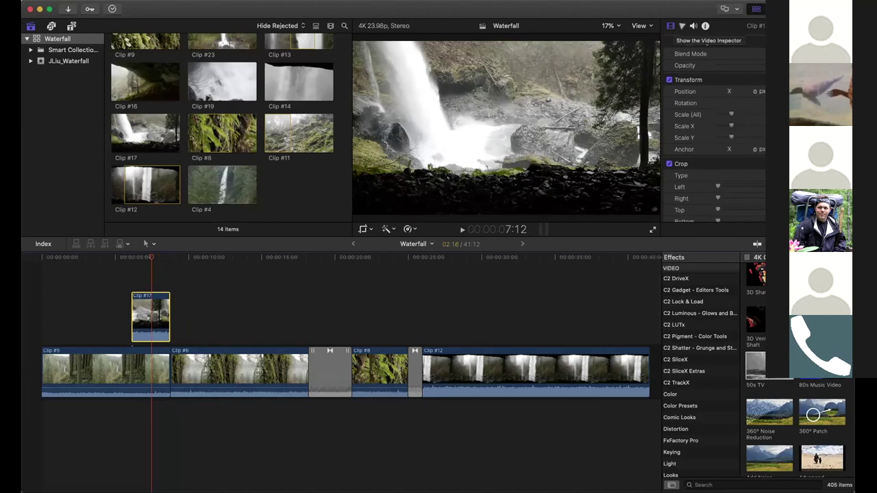
Play and scrub through Clip #17's overlay between 6:14 and 7:14.
scroll(726, 110, down, 2)
scroll(734, 142, up, 2)
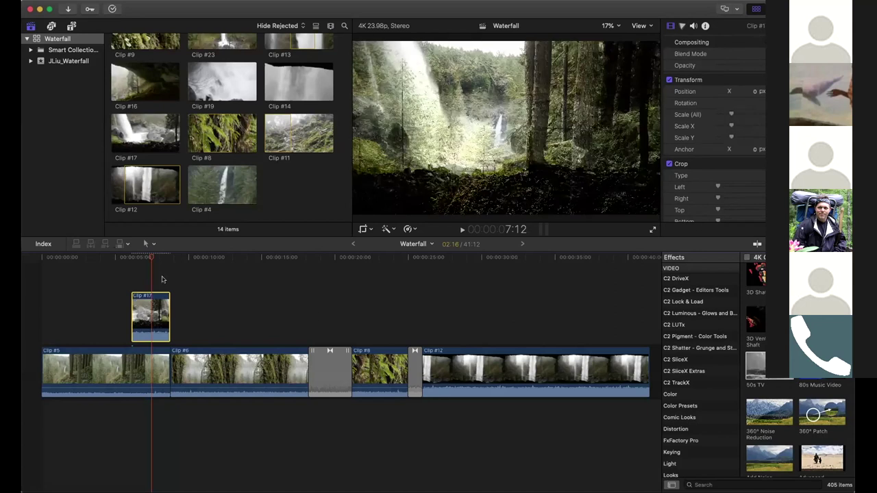
click(139, 258)
key(space)
key(space)
click(153, 257)
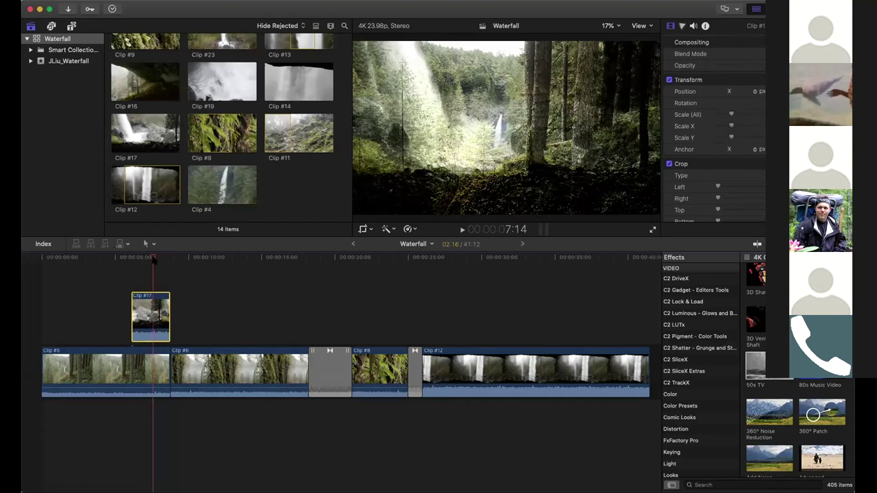
mouse_move(153, 258)
mouse_down()
mouse_move(141, 258)
mouse_move(170, 259)
mouse_move(156, 259)
mouse_up()
click(143, 258)
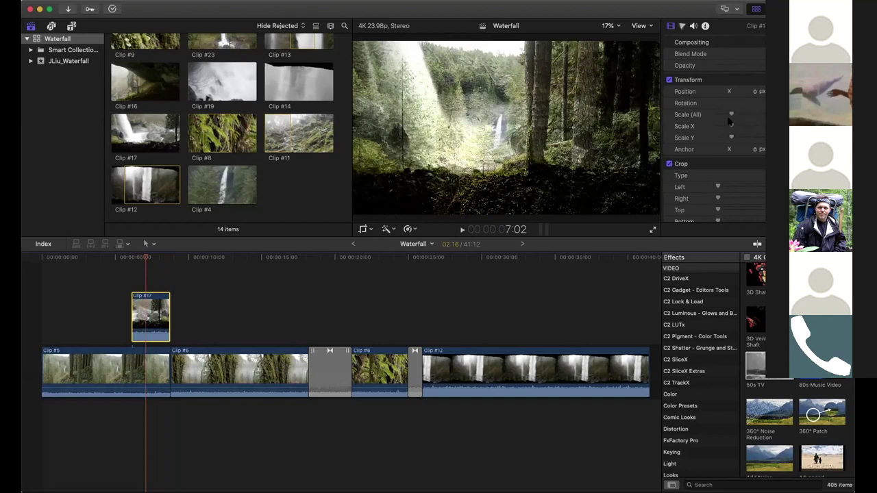
Lower then raise Clip #17's opacity and give it a darker, harsher blend over the forest.
drag(762, 66, 716, 68)
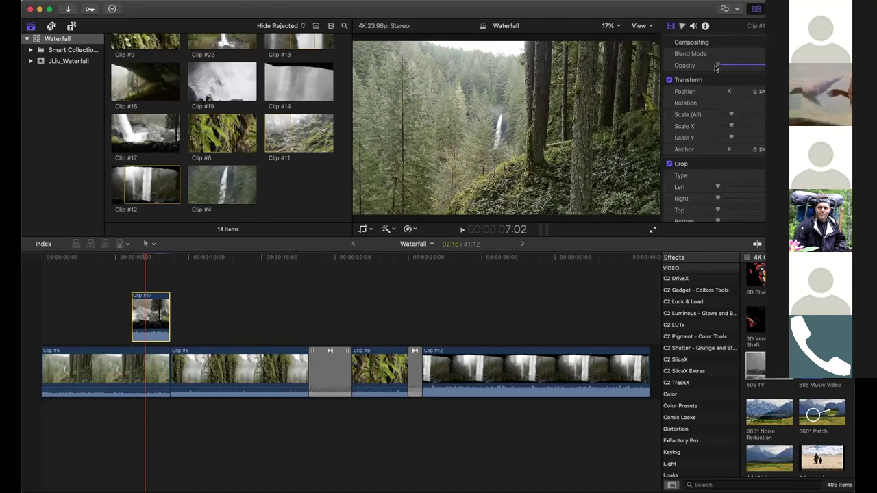
drag(716, 67, 761, 67)
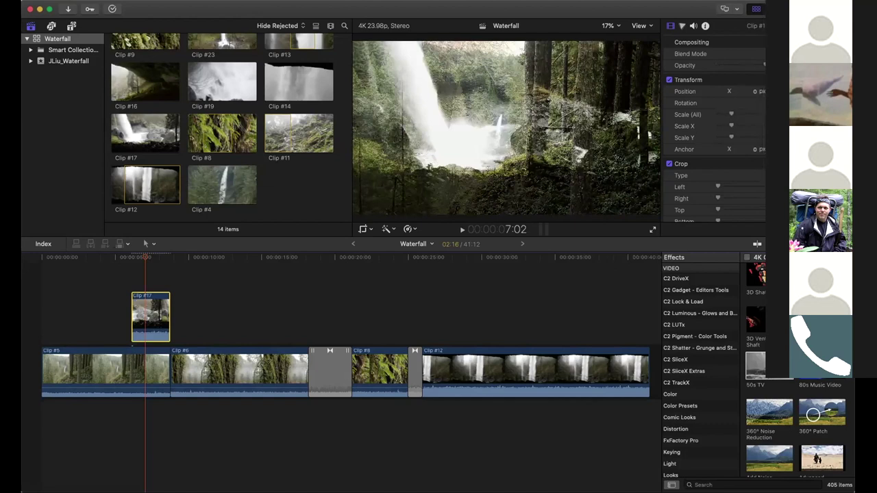
click(762, 66)
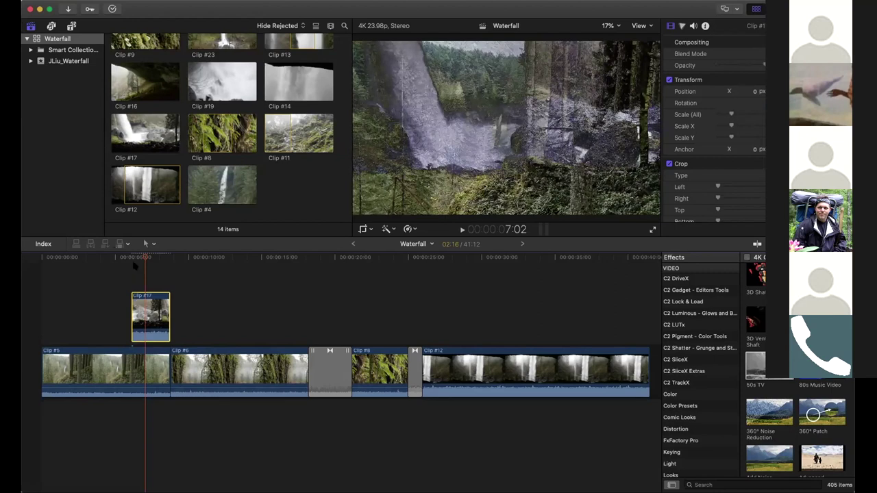
click(122, 257)
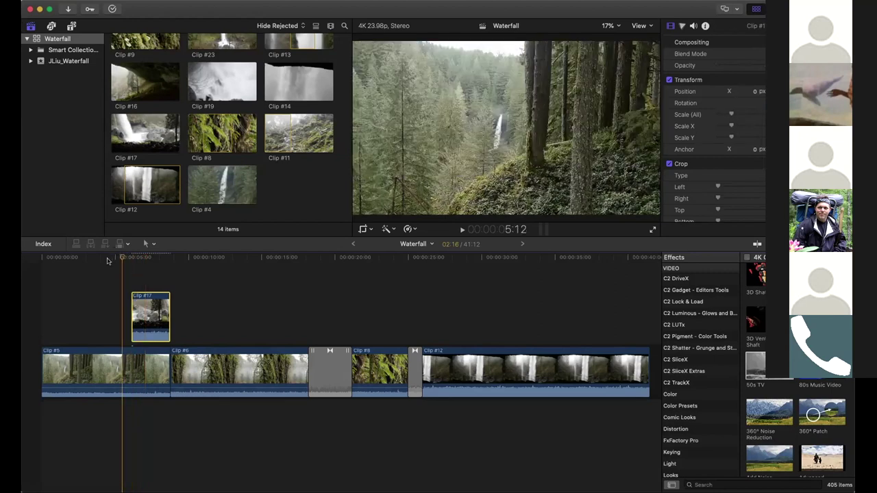
click(113, 258)
click(121, 364)
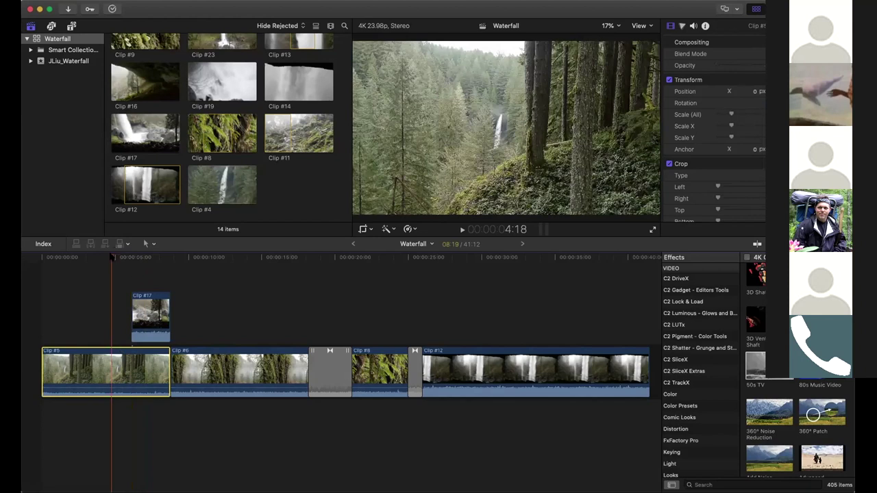
click(130, 258)
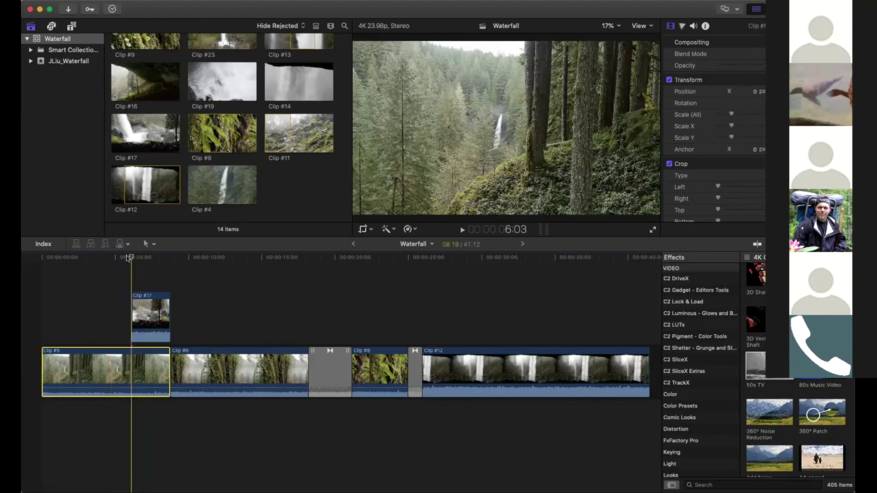
click(146, 316)
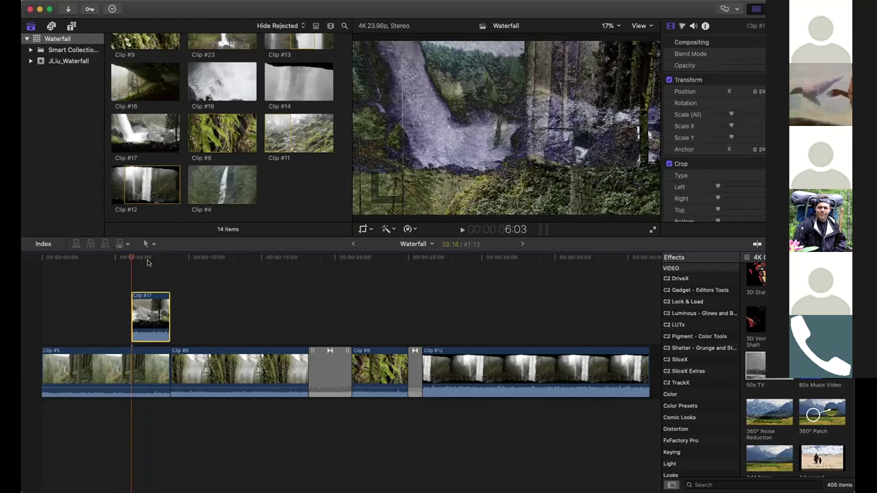
click(109, 258)
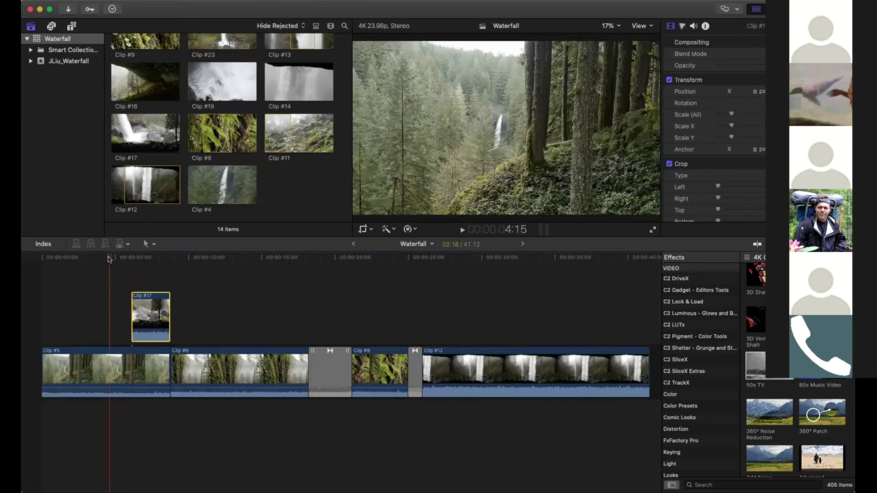
key(space)
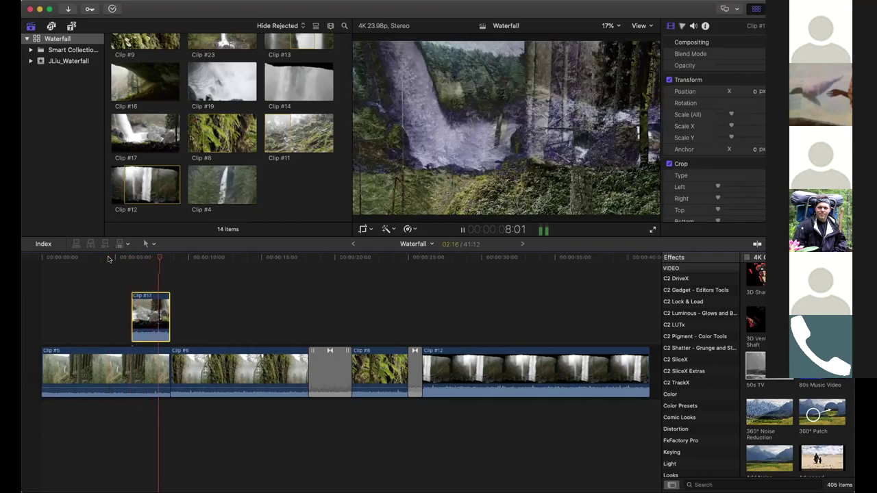
key(space)
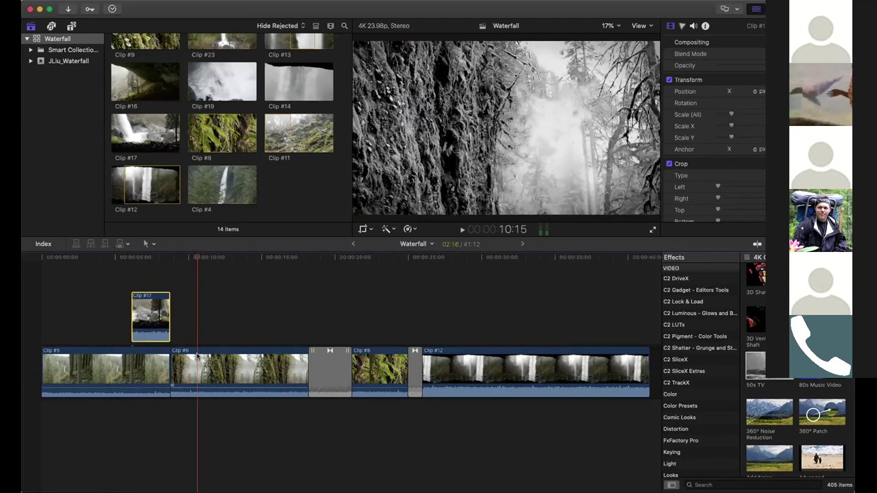
click(138, 256)
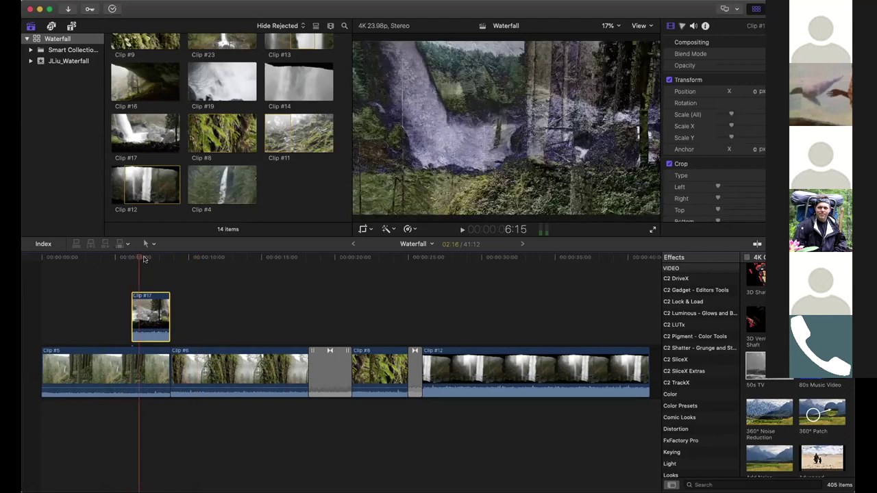
click(158, 257)
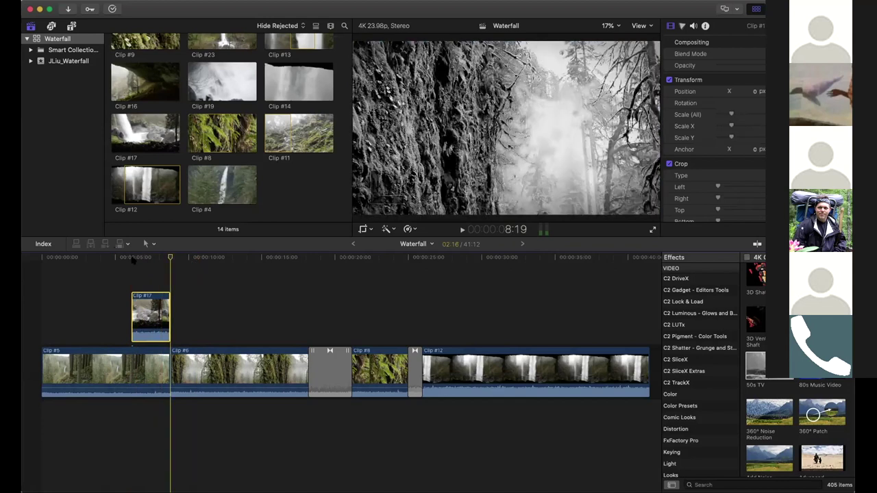
click(210, 271)
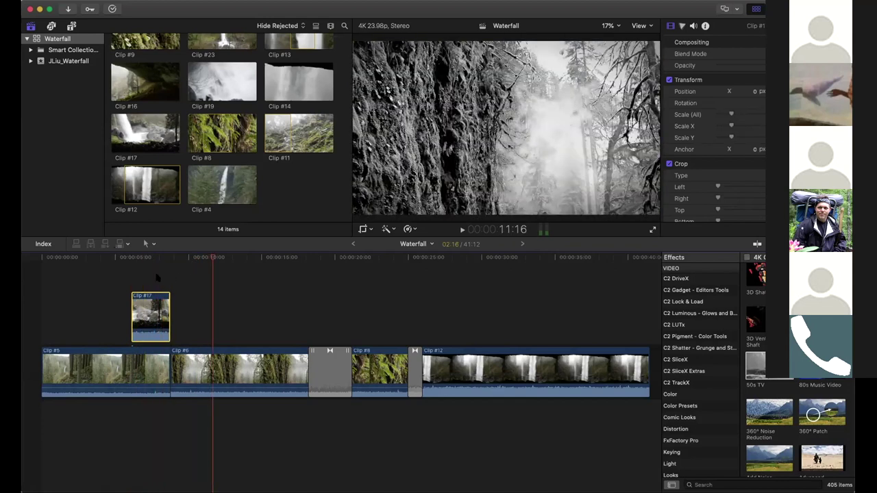
key(Up)
key(Up)
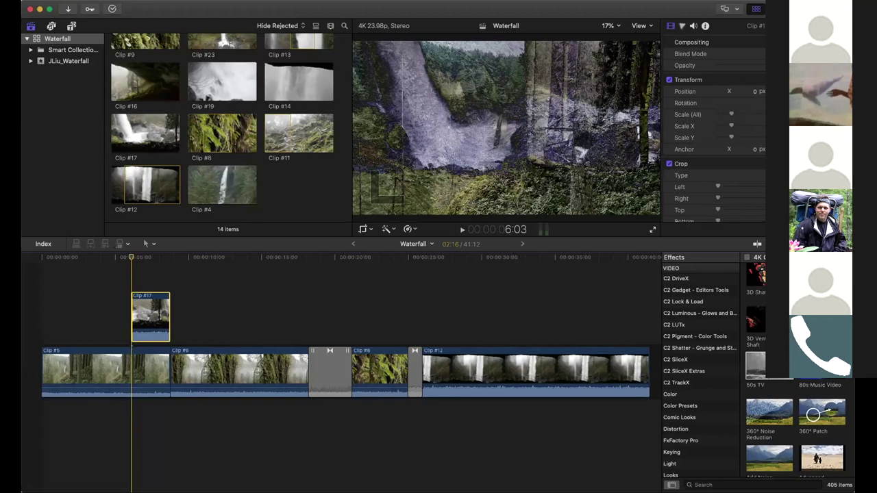
click(217, 373)
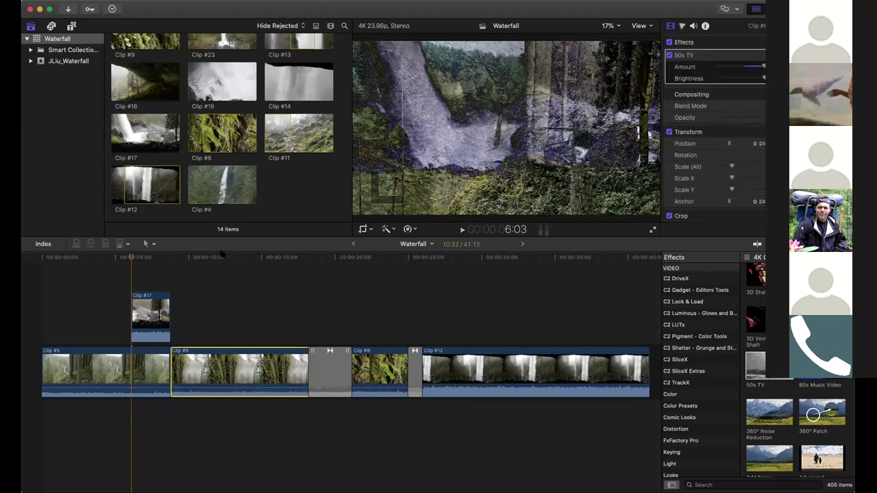
key(shift+super+a)
click(219, 358)
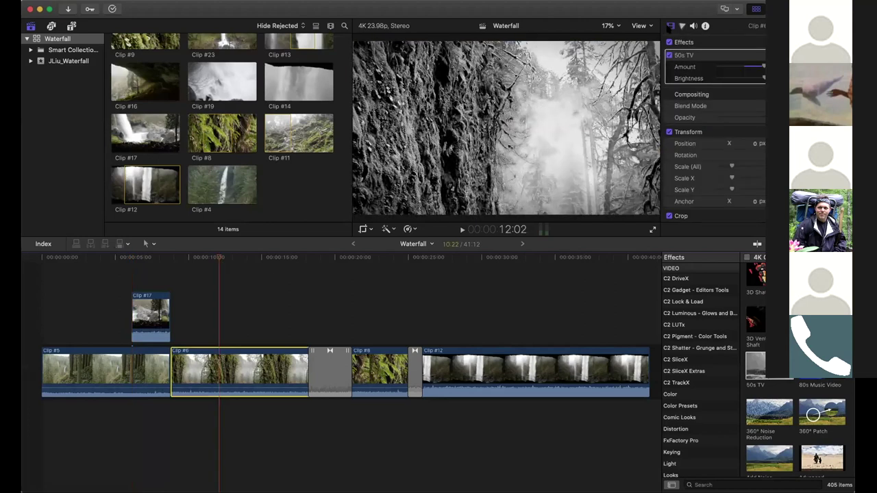
scroll(731, 162, down, 5)
scroll(731, 162, up, 4)
scroll(699, 129, down, 1)
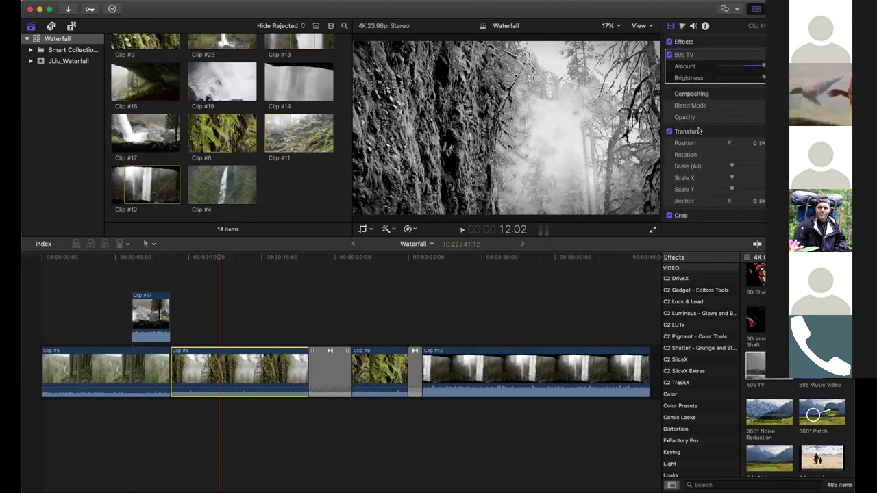
click(48, 277)
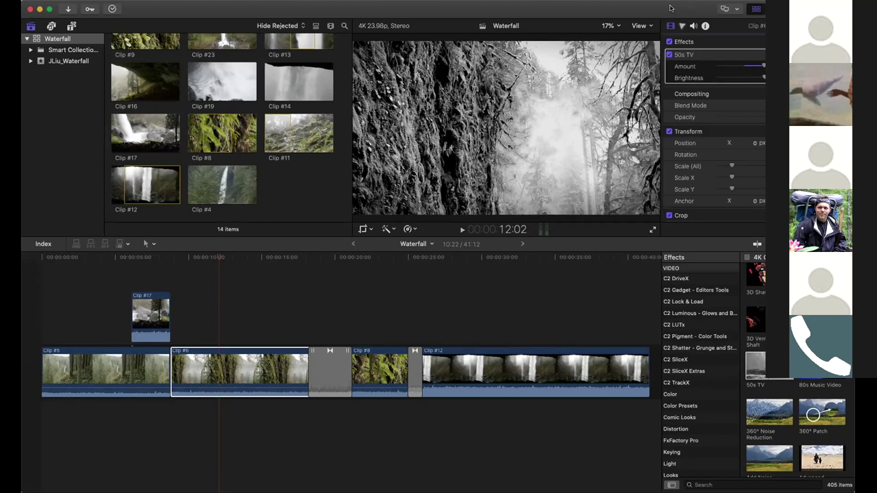
click(540, 284)
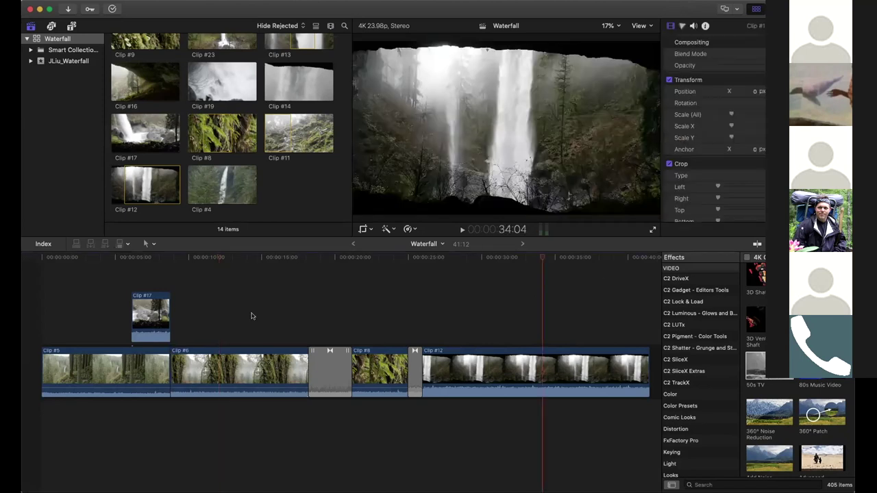
click(144, 258)
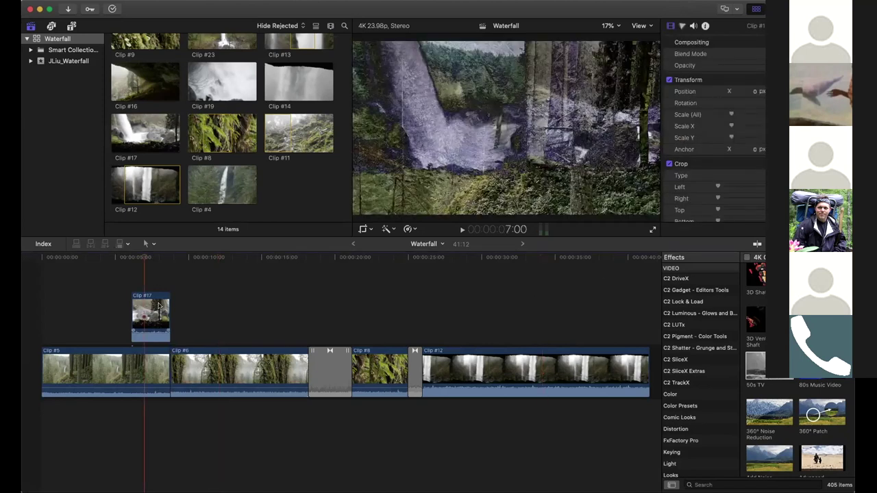
click(160, 306)
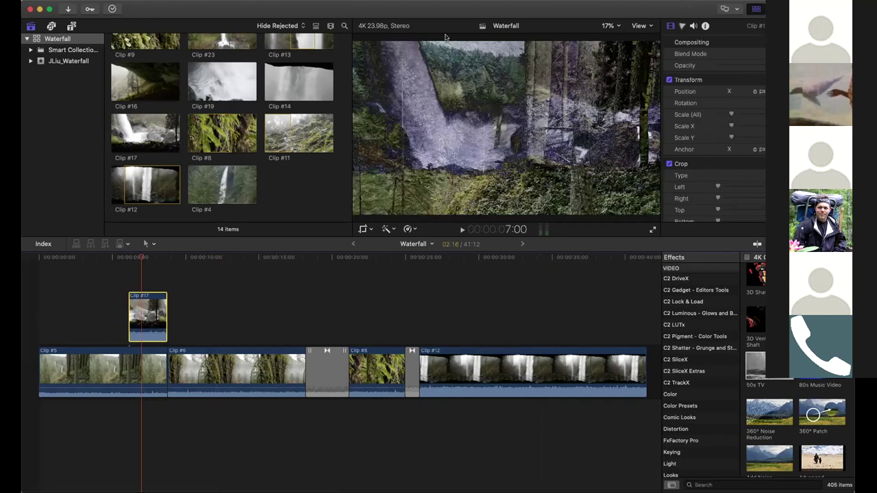
Open and close the Window menu, then exit full screen into a normal window.
click(264, 0)
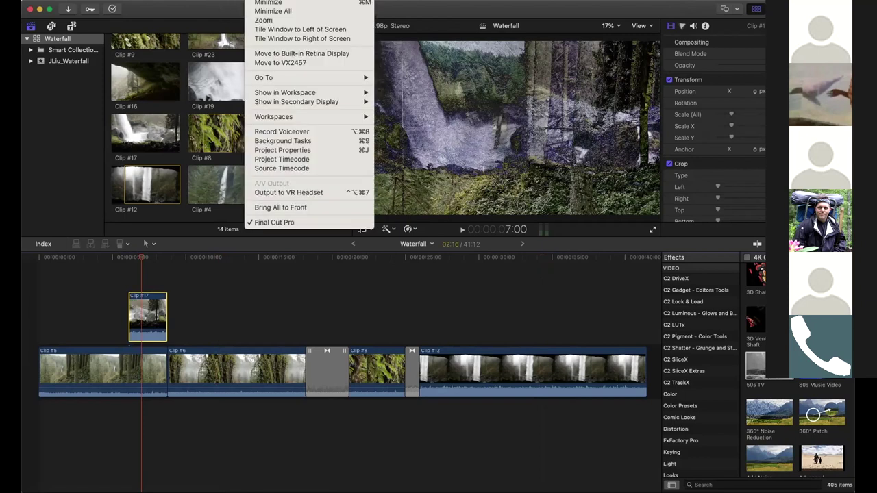
click(219, 10)
click(211, 11)
click(230, 8)
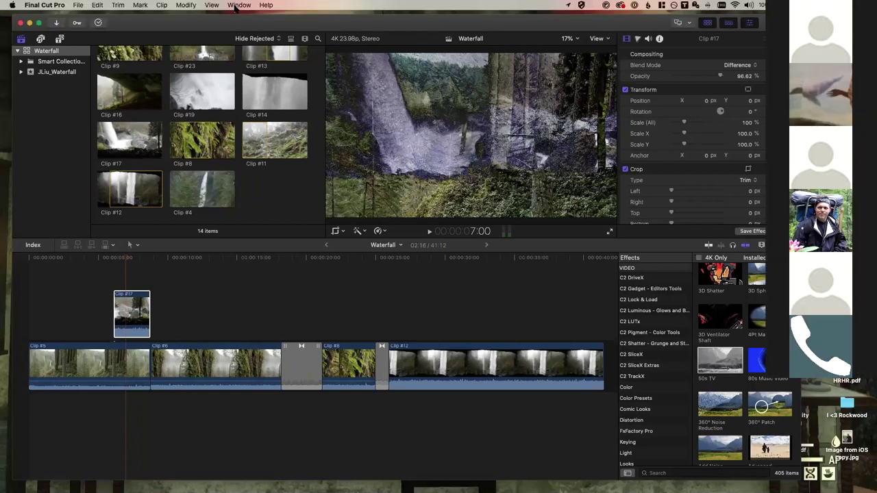
click(236, 6)
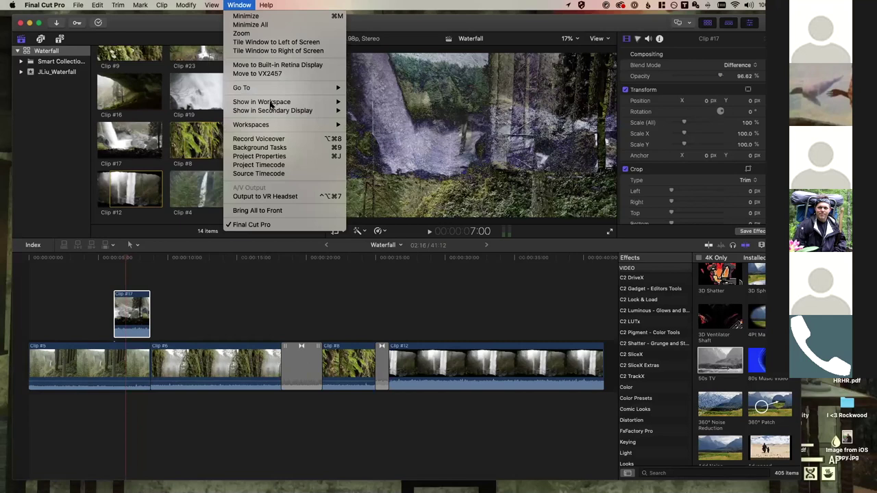
key(Down)
key(Down)
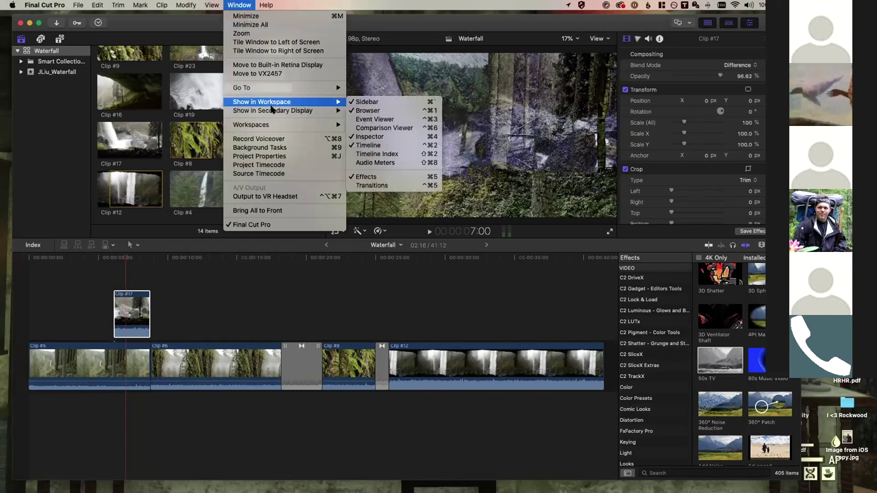
mouse_move(274, 127)
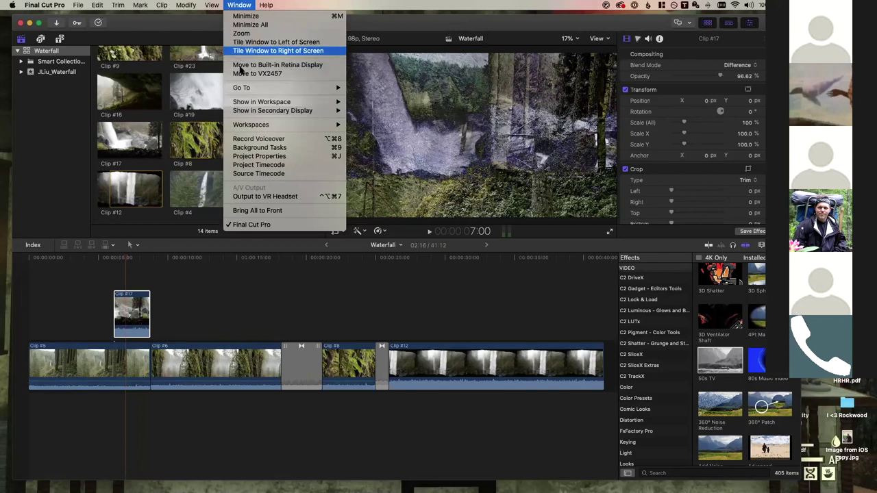
mouse_move(249, 103)
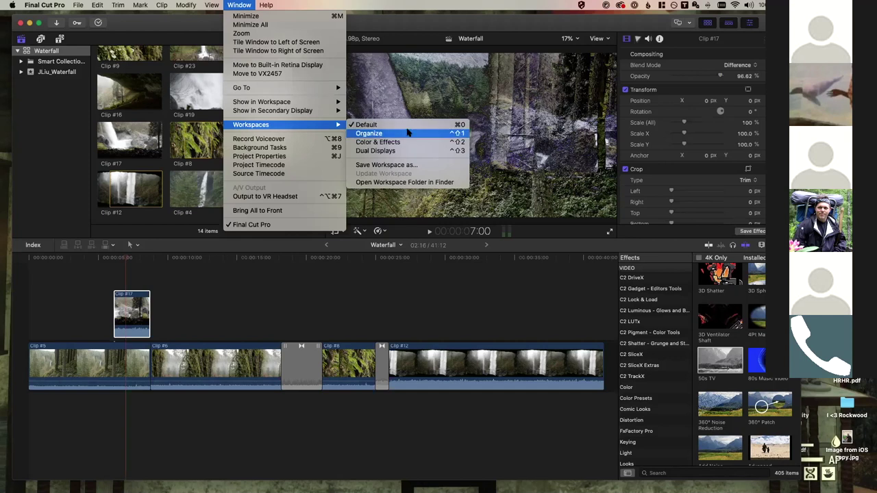
click(394, 22)
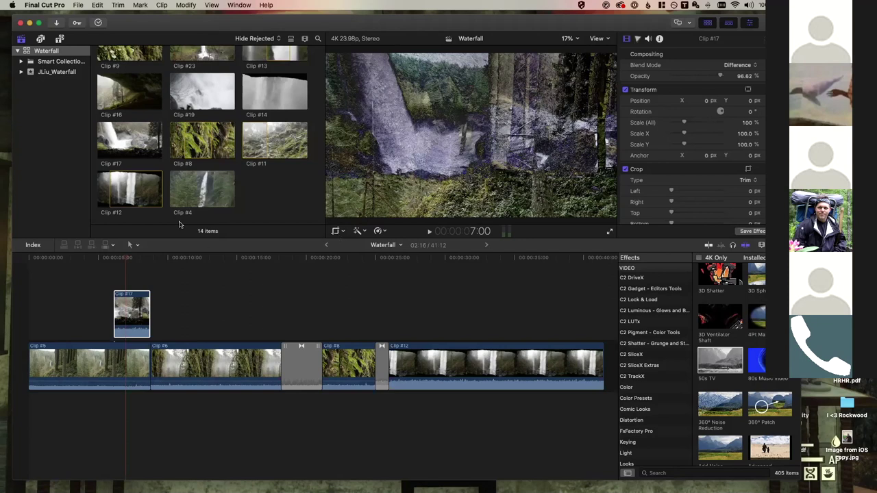
click(183, 273)
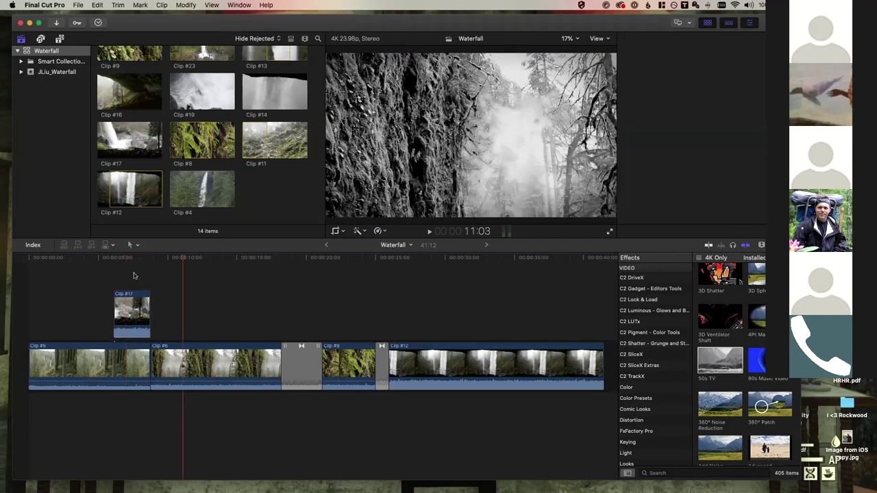
click(127, 302)
key(super+4)
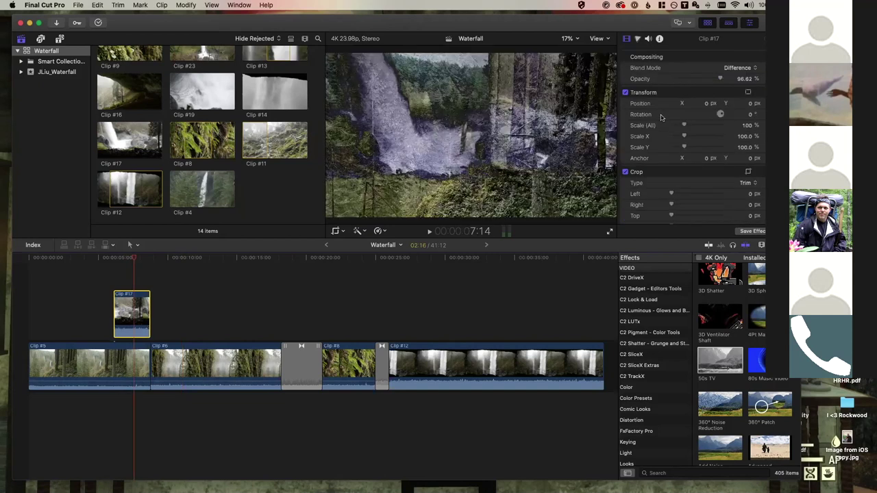
scroll(661, 117, down, 1)
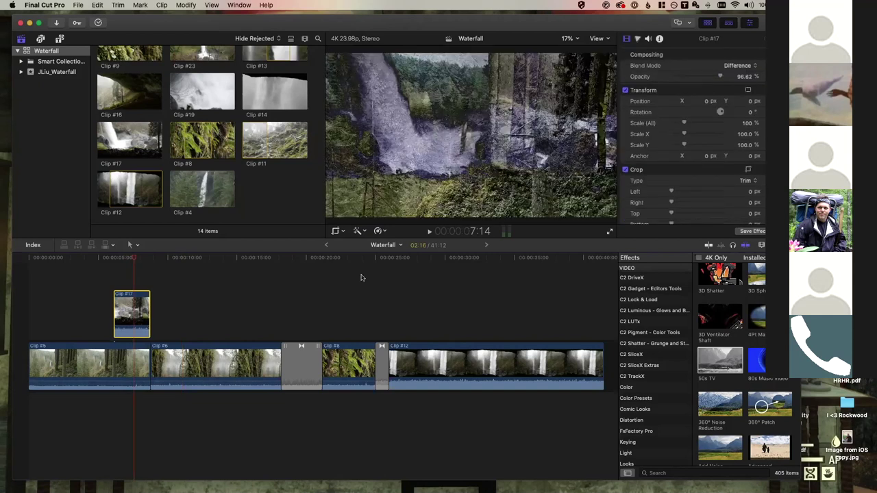
key(Left)
key(Left)
key(Left)
key(Left)
key(Left)
key(Right)
key(Right)
key(Right)
key(Right)
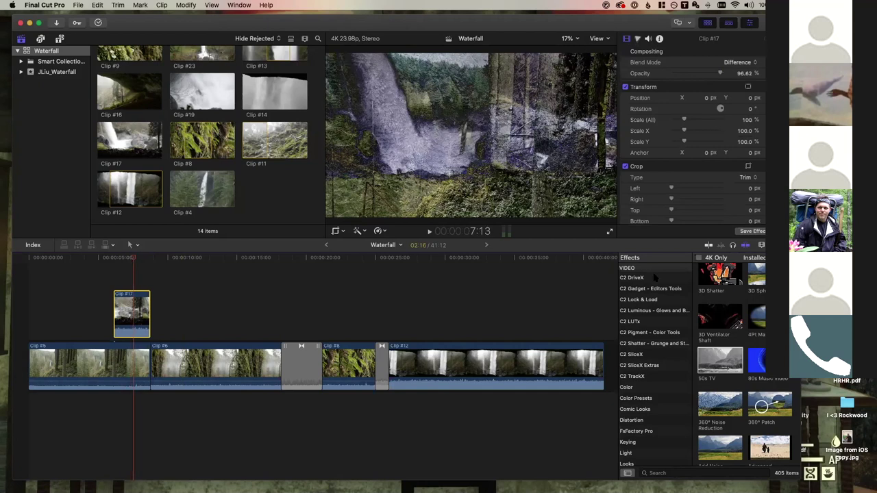
key(Left)
key(Left)
key(Left)
key(Left)
key(Left)
key(Left)
key(Left)
key(Left)
key(Left)
key(Left)
key(Left)
key(Left)
key(Left)
key(Left)
key(Left)
click(760, 245)
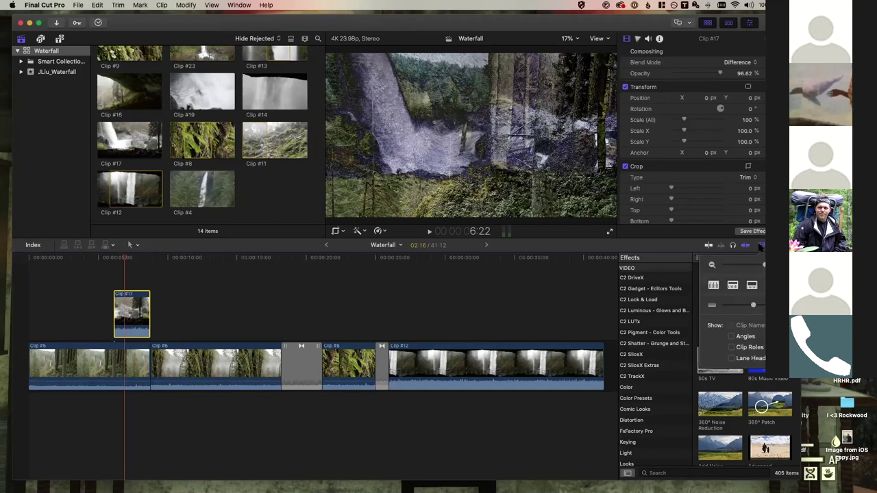
click(760, 245)
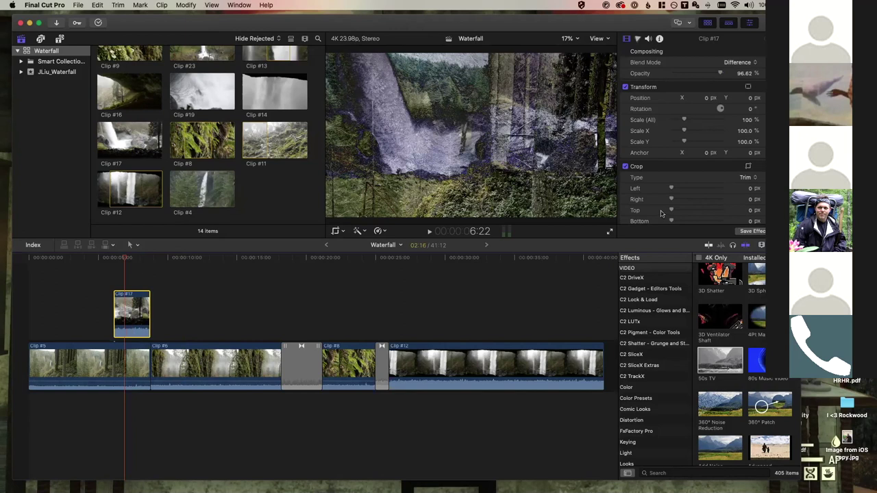
scroll(661, 214, down, 3)
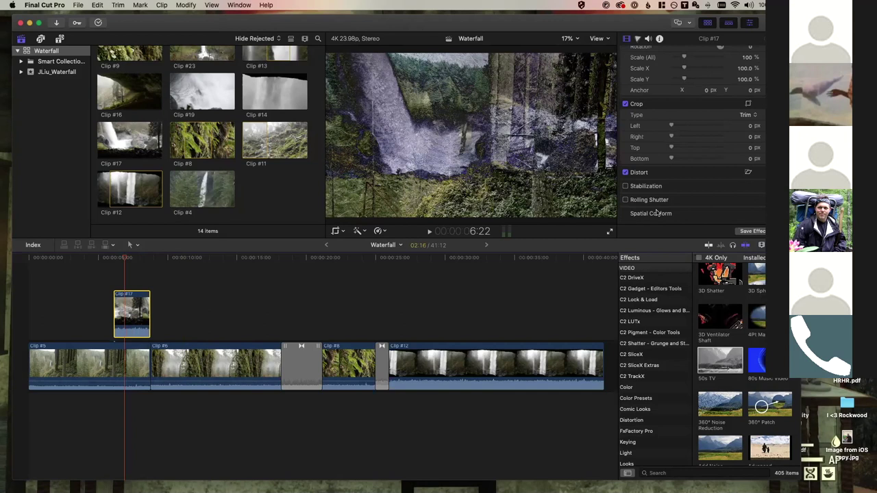
scroll(656, 214, up, 3)
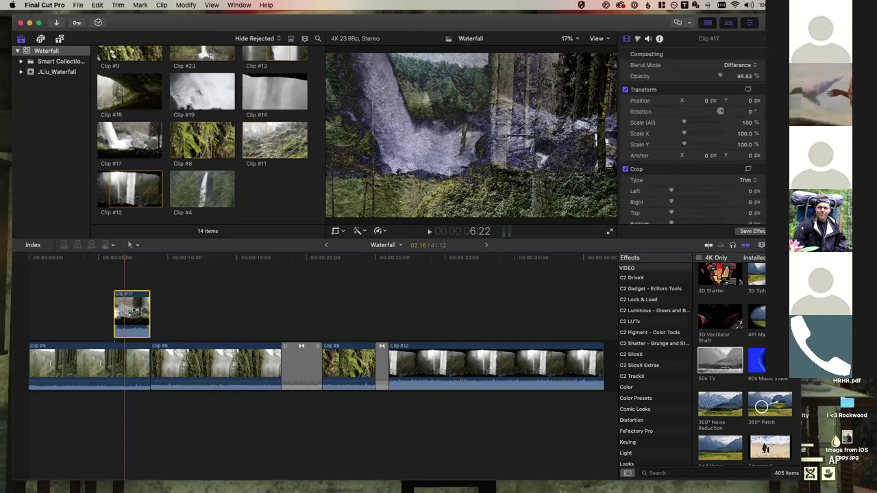
scroll(668, 206, down, 3)
scroll(665, 206, up, 3)
scroll(661, 181, down, 3)
scroll(661, 181, up, 3)
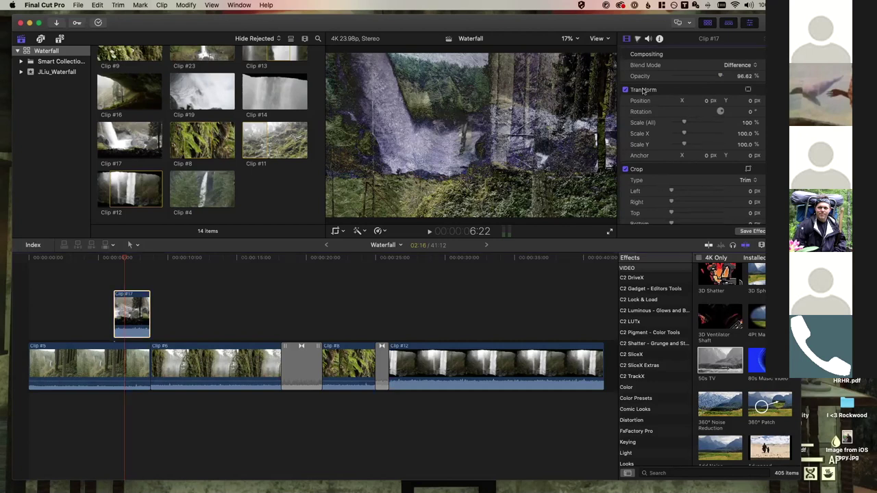
scroll(650, 137, down, 2)
scroll(649, 132, down, 3)
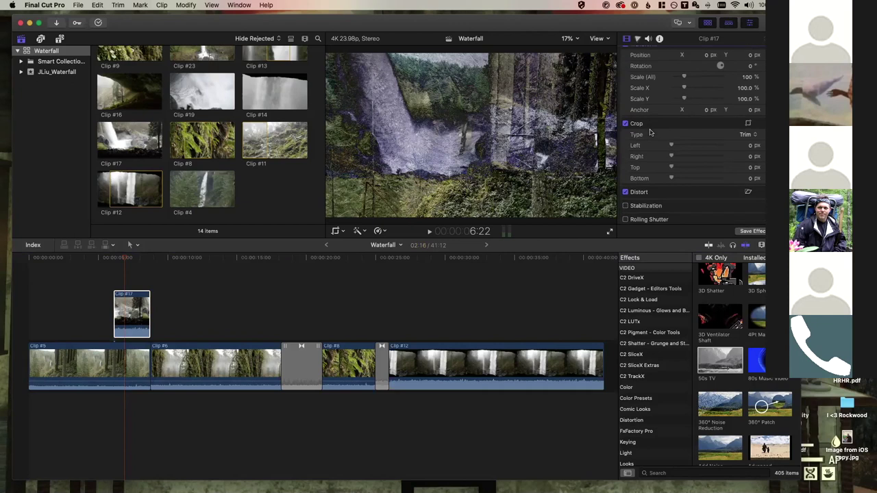
scroll(651, 132, up, 5)
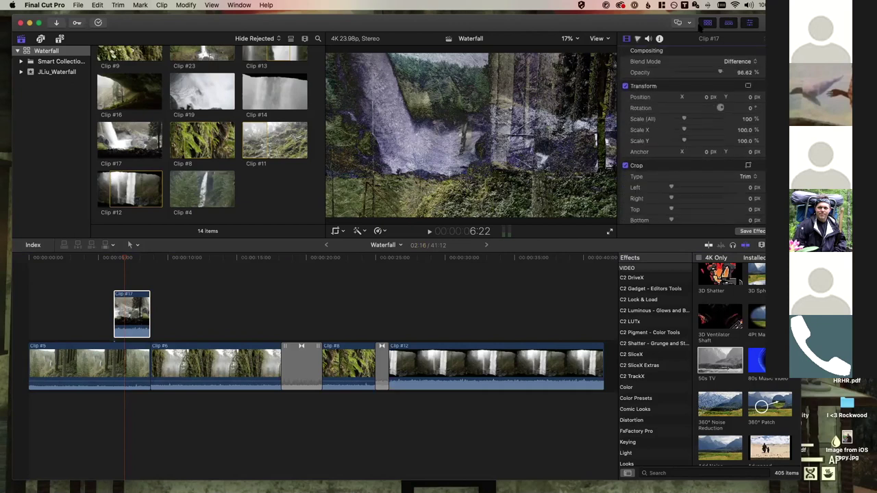
Disable the f.lux screen tint for an hour.
click(674, 6)
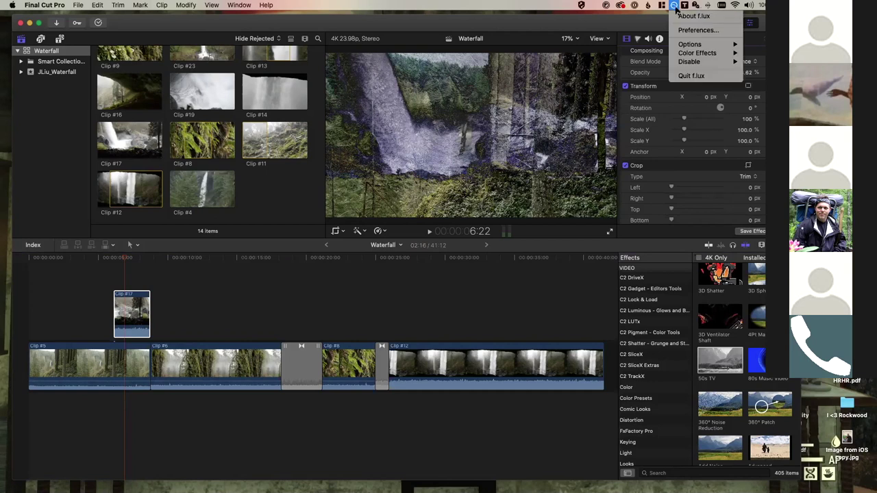
mouse_move(710, 62)
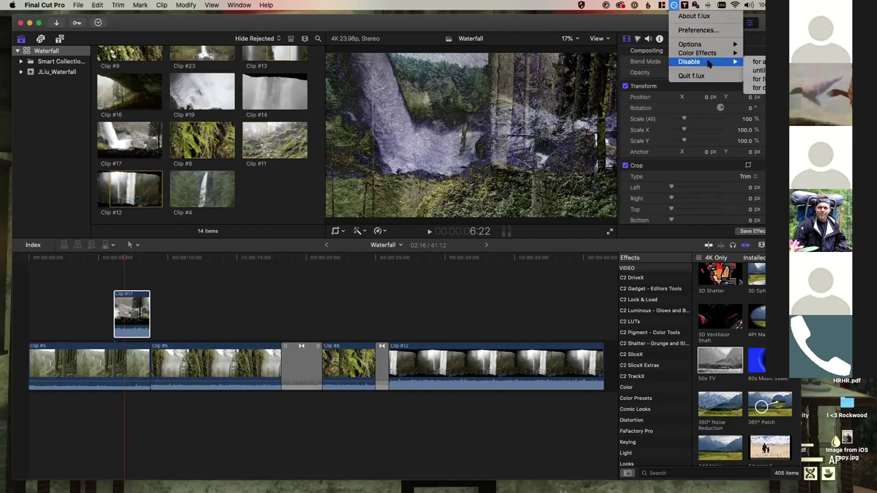
click(759, 63)
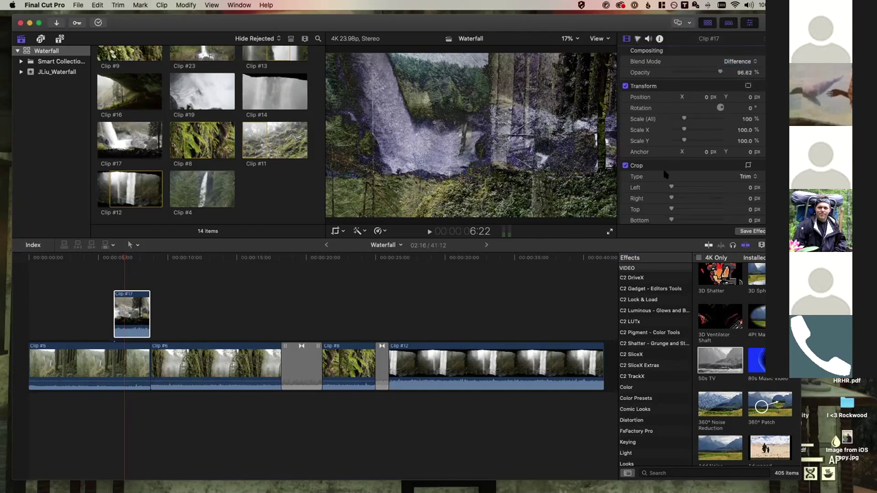
Scroll through Clip #17's inspector settings and park the playhead at 6:18.
scroll(665, 174, down, 3)
scroll(665, 174, up, 2)
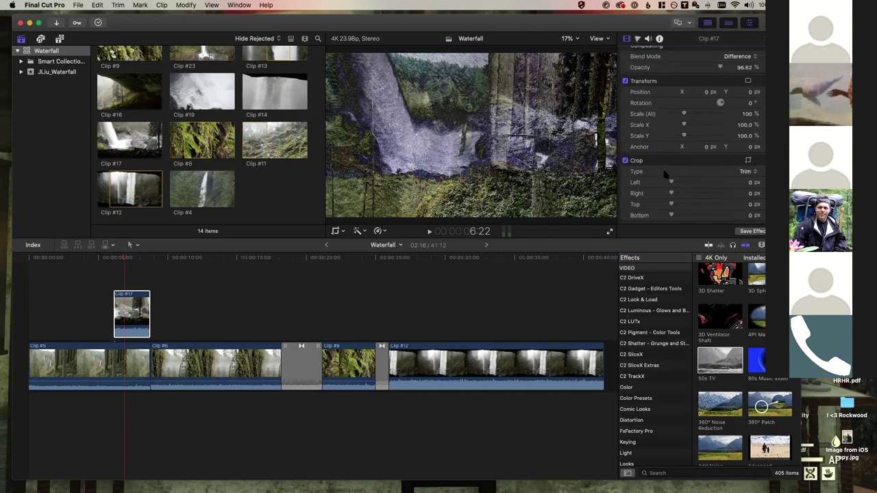
scroll(665, 174, up, 1)
scroll(665, 174, down, 3)
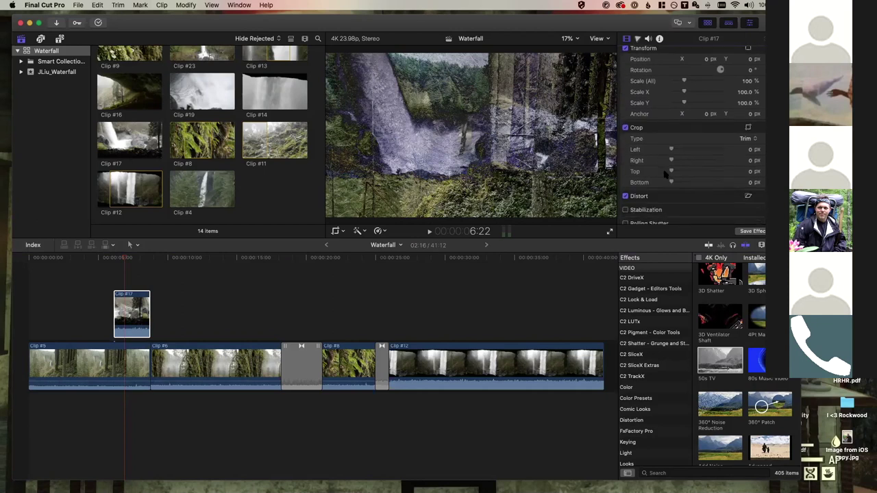
scroll(665, 174, down, 2)
scroll(664, 174, up, 5)
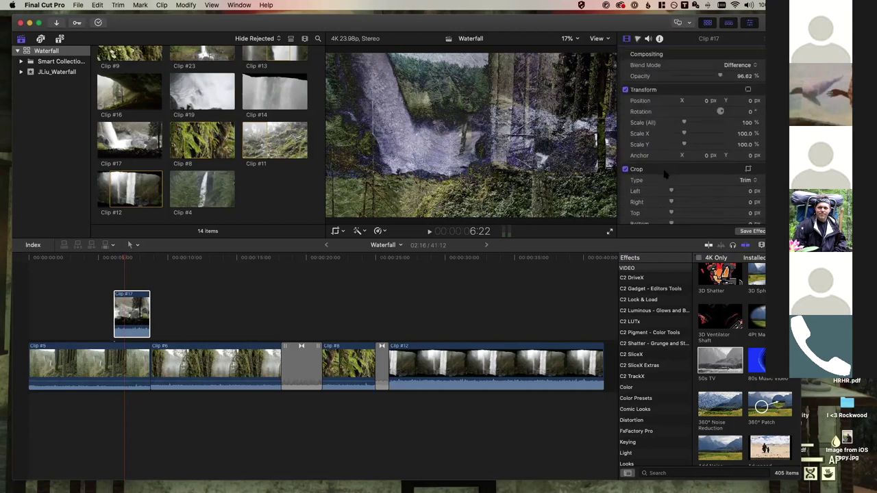
scroll(665, 175, down, 4)
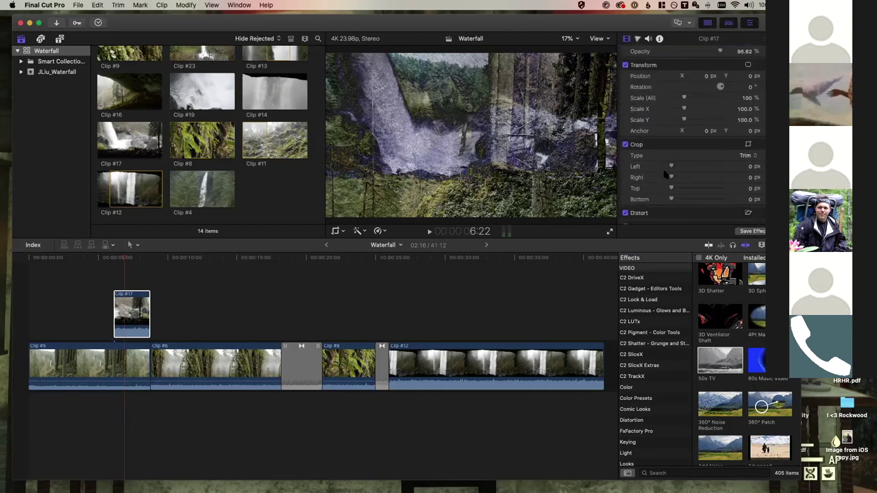
scroll(665, 174, up, 4)
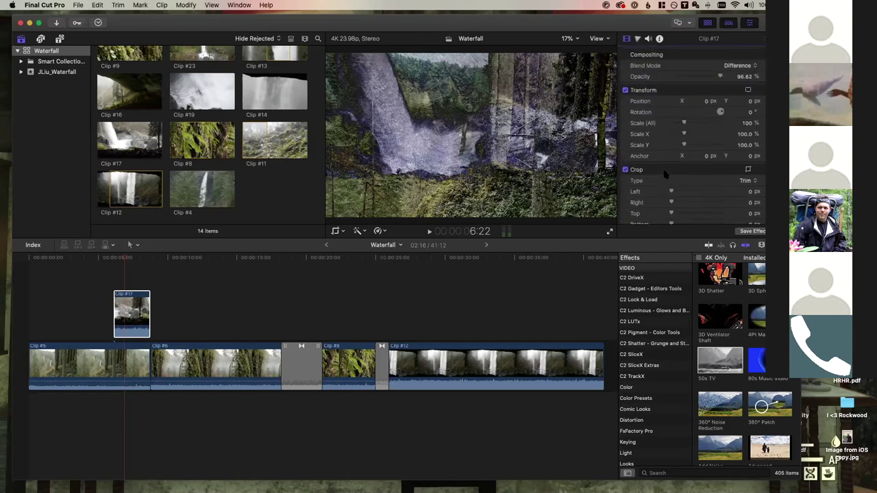
click(123, 258)
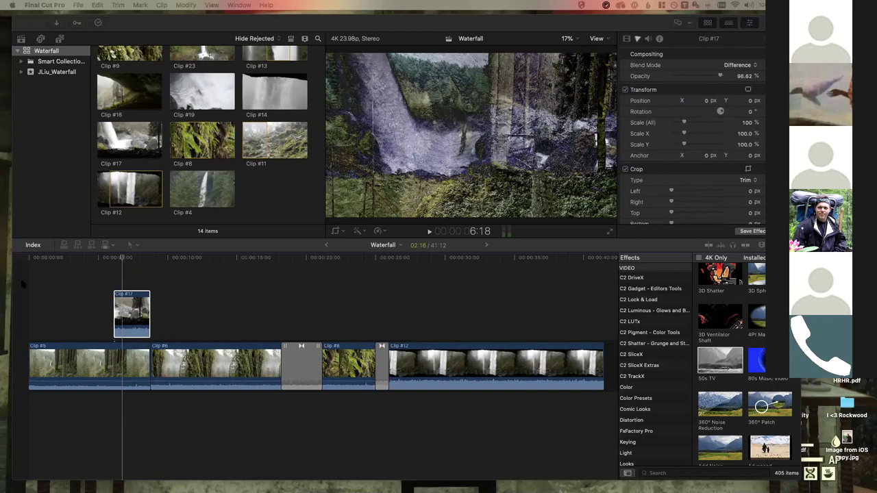
Select Clip #6 and its following Cross Dissolve, then reselect Clip #6 and park at 13:18.
click(30, 261)
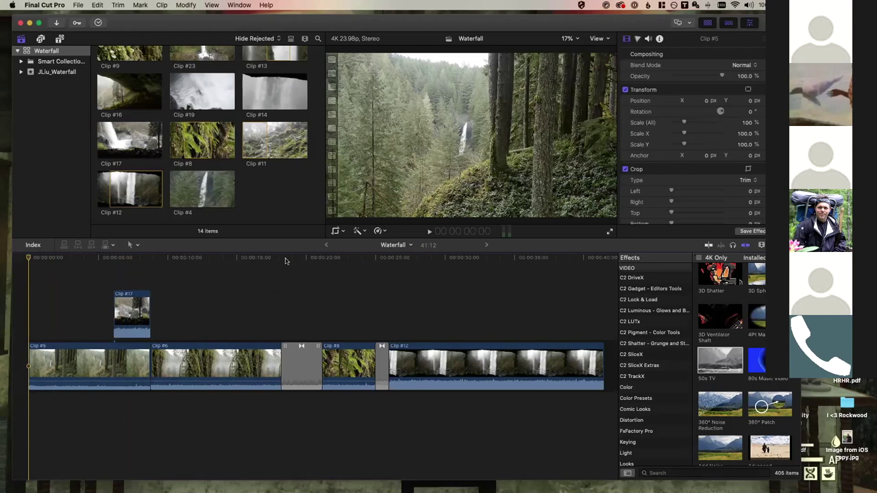
click(281, 362)
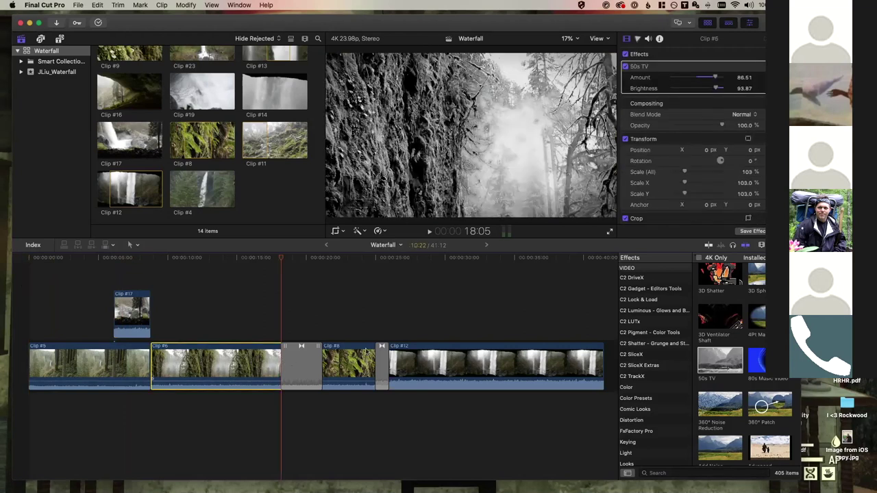
click(302, 365)
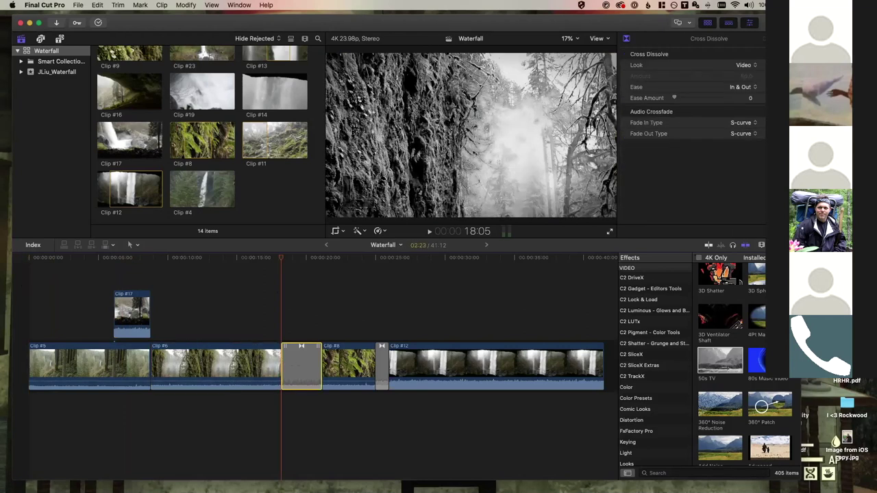
text(10)
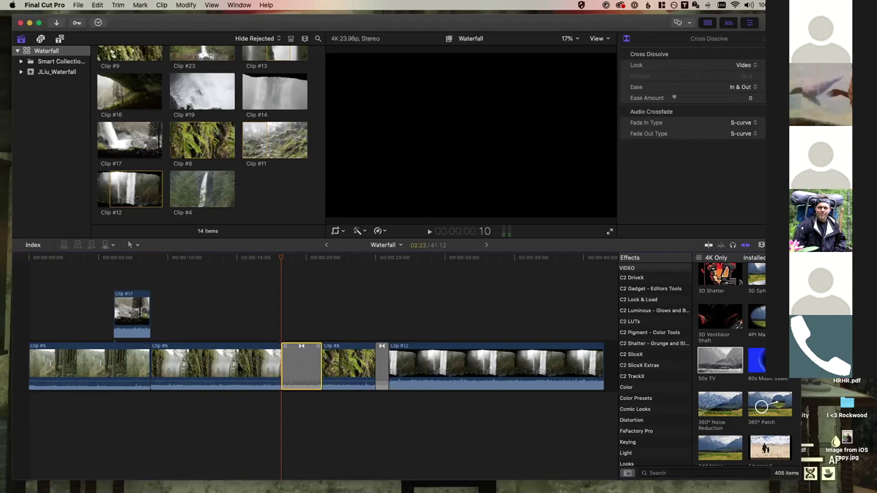
click(189, 361)
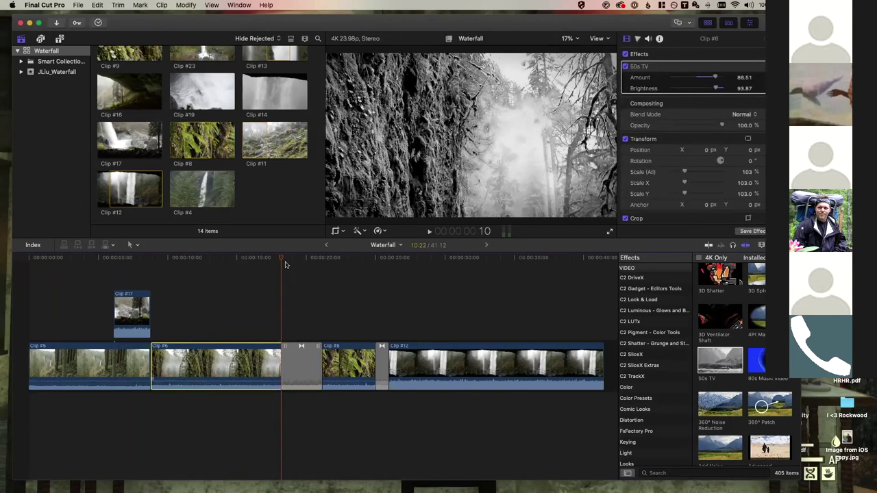
click(220, 367)
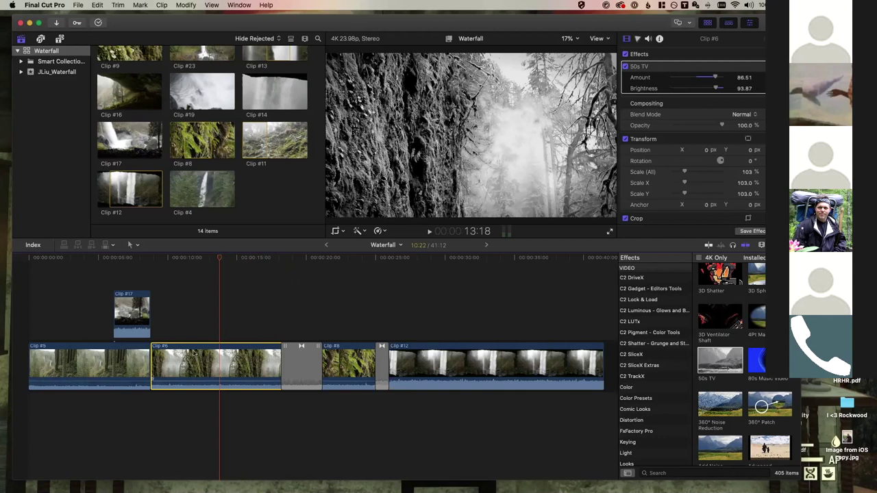
Scroll through Clip #6's Video inspector settings.
scroll(696, 185, down, 3)
scroll(696, 185, up, 3)
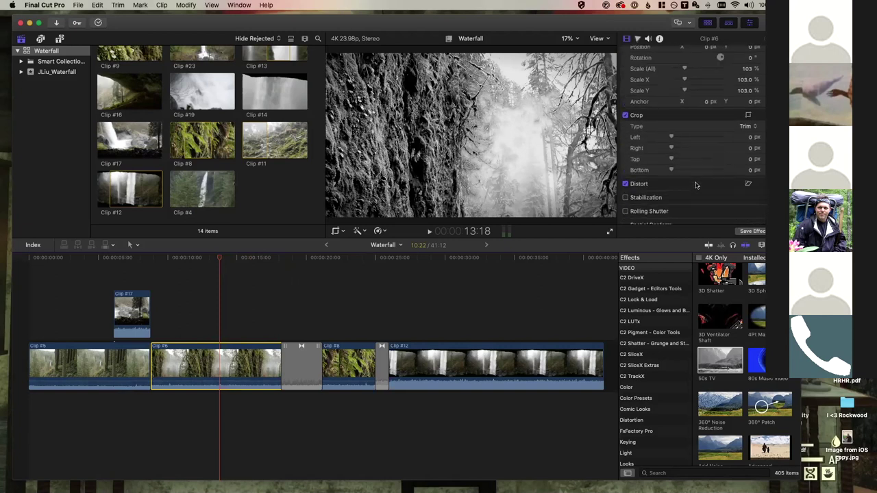
scroll(696, 185, down, 3)
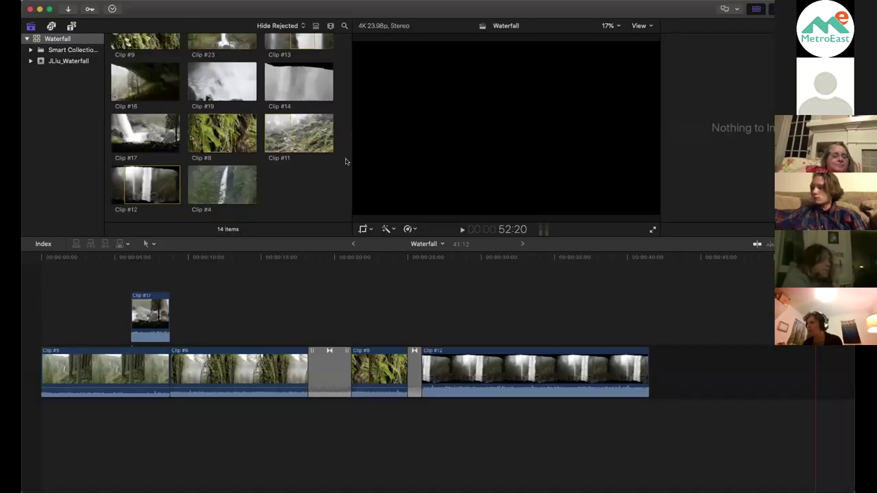
Play through Clip #17's composite and the black-and-white cliff shot, returning to the start.
click(40, 294)
key(super+4)
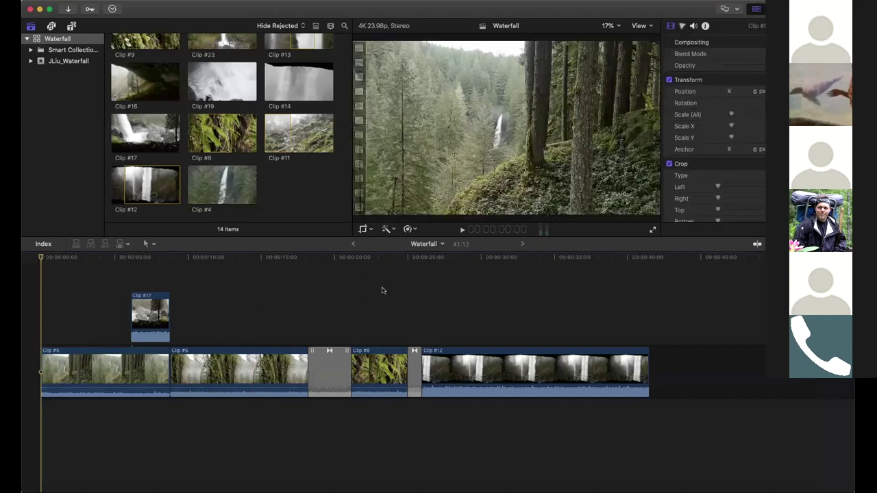
click(204, 278)
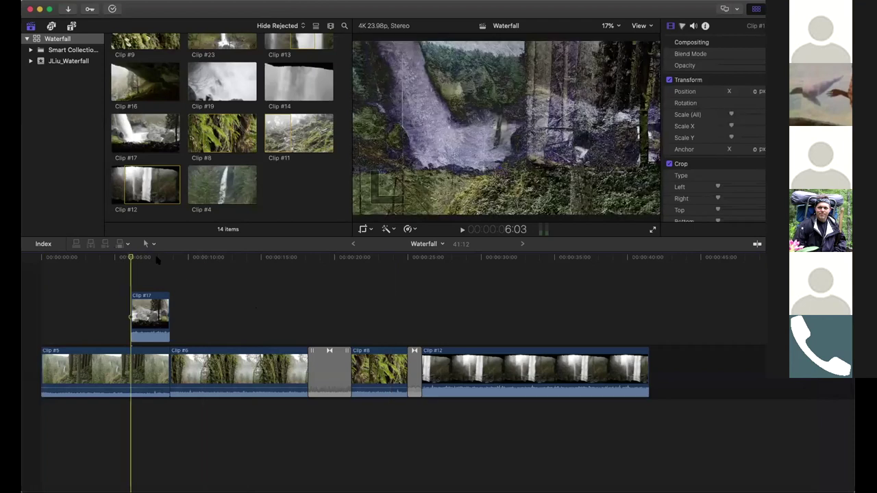
click(156, 258)
click(126, 257)
key(space)
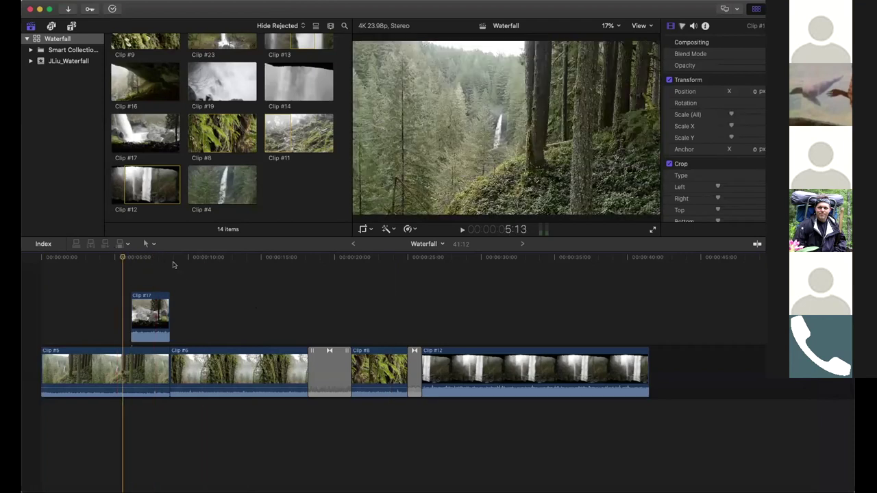
click(197, 268)
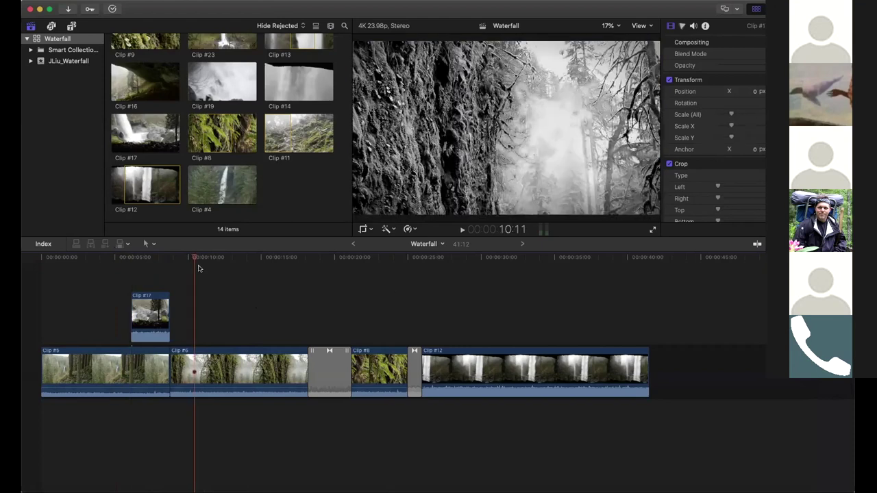
click(41, 275)
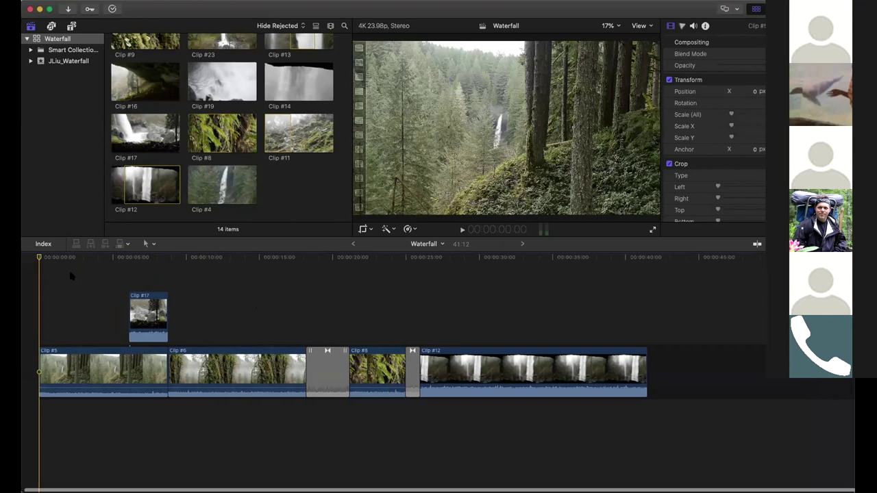
Click through Clips #5, #6, #8 and #12, ending on Clip #6's 50s TV effect.
scroll(114, 374, right, 1)
click(115, 373)
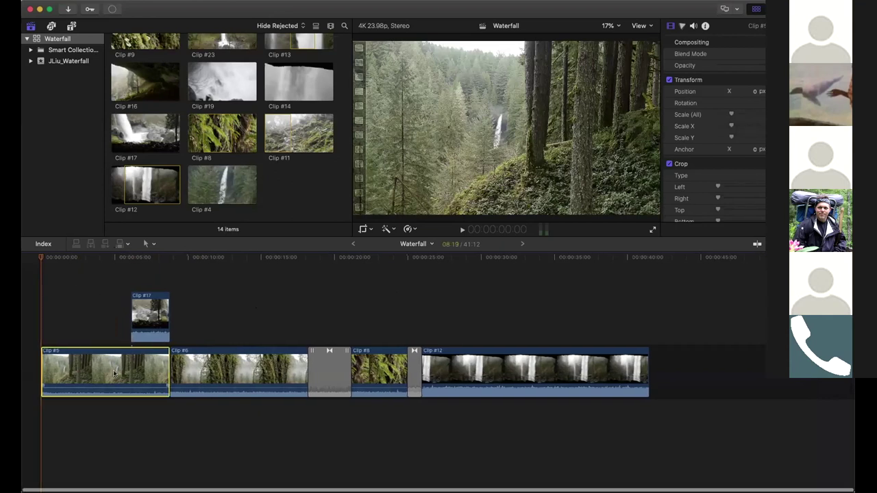
click(223, 368)
click(373, 371)
click(481, 372)
click(241, 375)
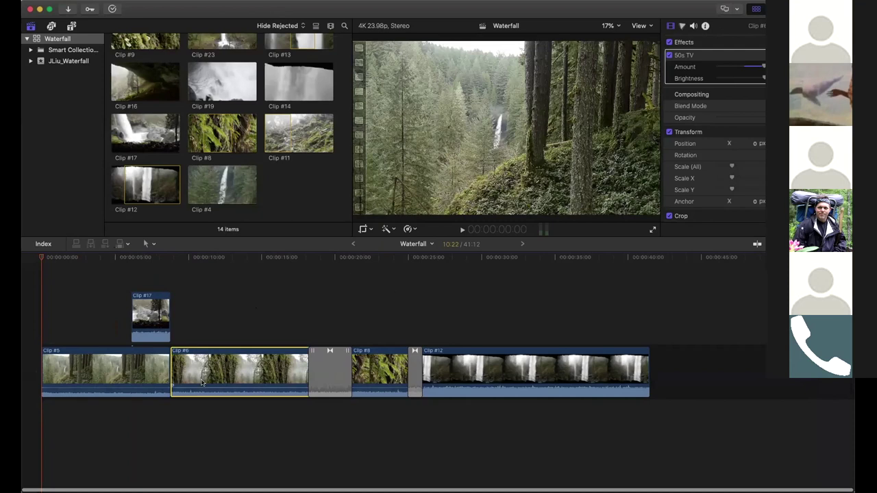
mouse_move(202, 388)
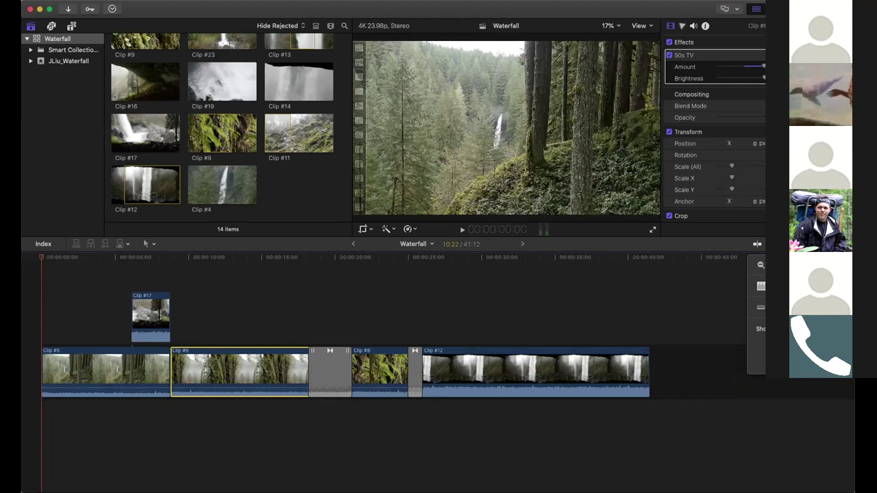
Switch clips to large waveforms, check Clip #12's volume, then select Clip #17 at 4:12.
key(ctrl+alt+Up)
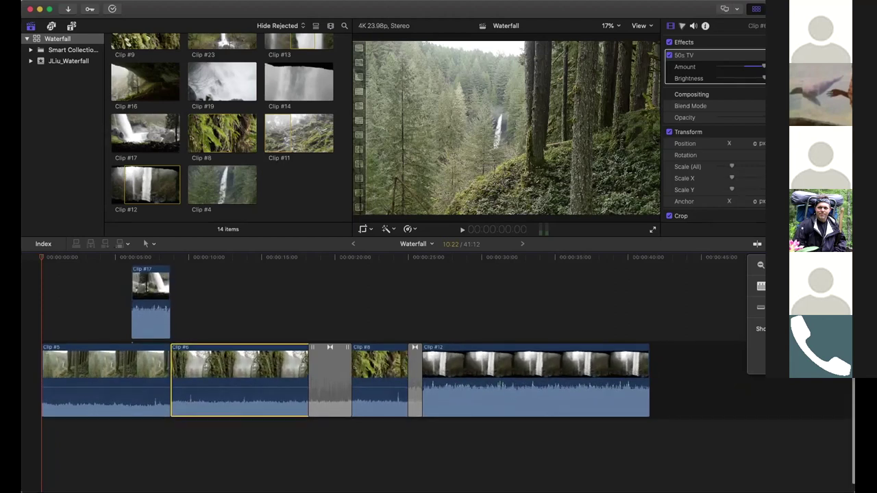
click(689, 290)
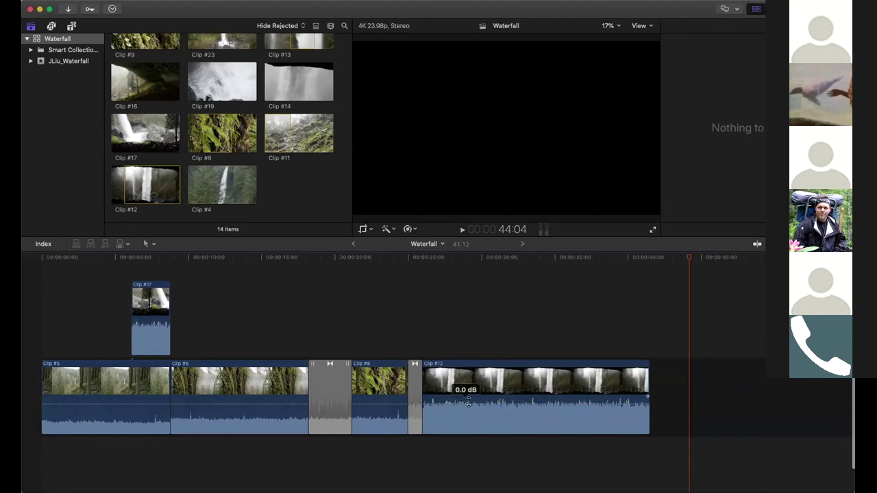
click(566, 399)
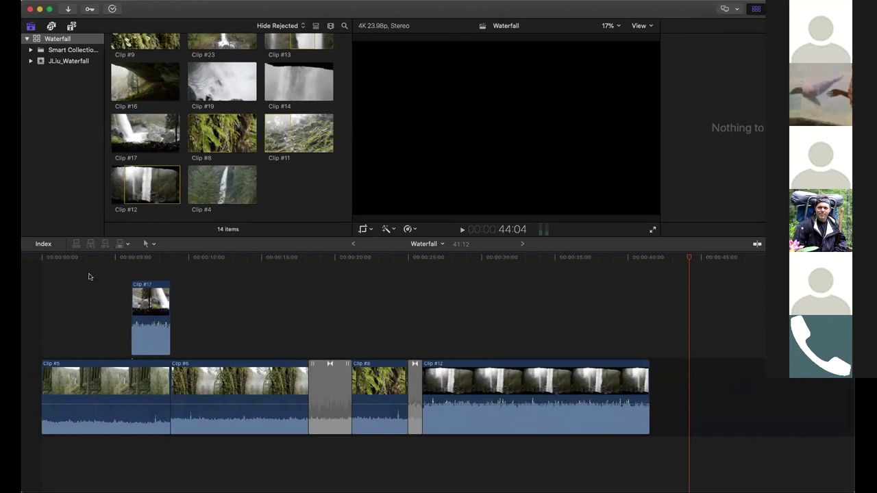
click(68, 257)
click(160, 299)
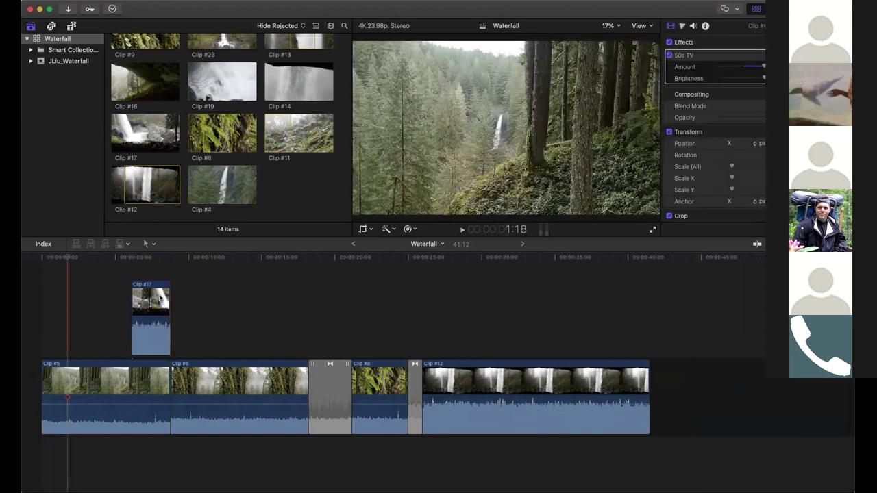
click(108, 258)
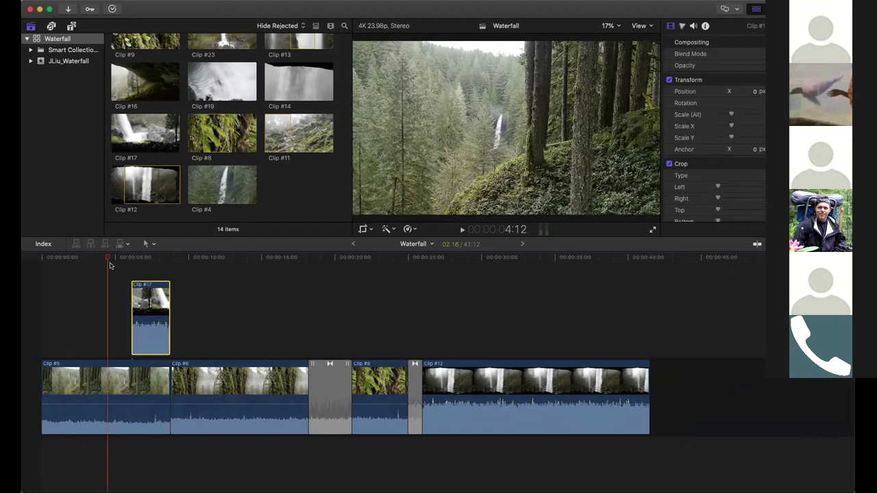
Pull connected Clip #17's volume line down to -∞ dB and check the composite at 4:12.
click(145, 320)
drag(146, 320, 146, 320)
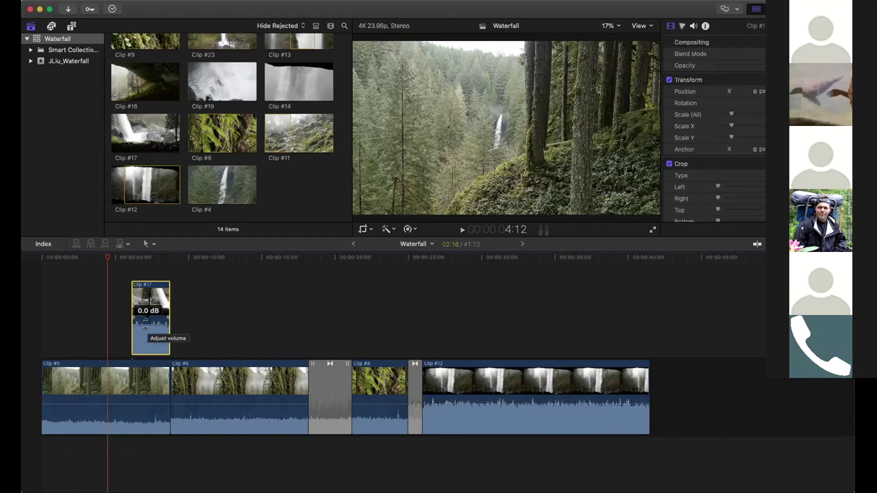
drag(145, 322, 142, 357)
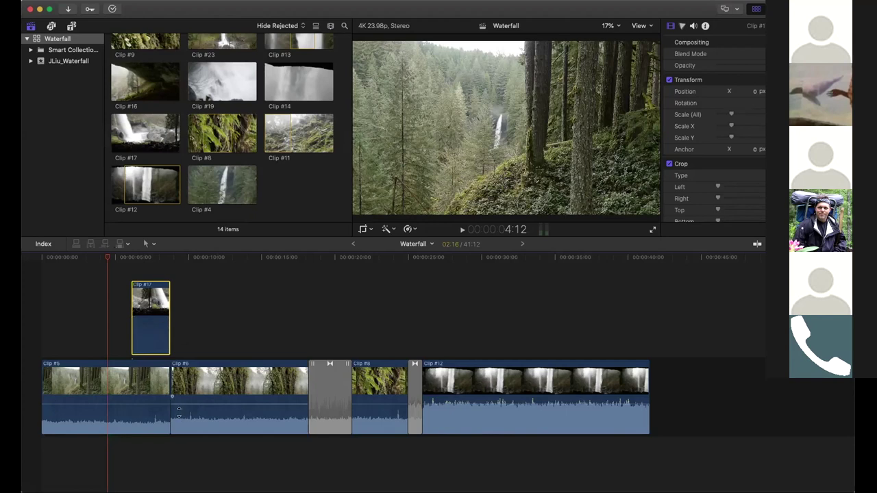
click(230, 334)
click(150, 337)
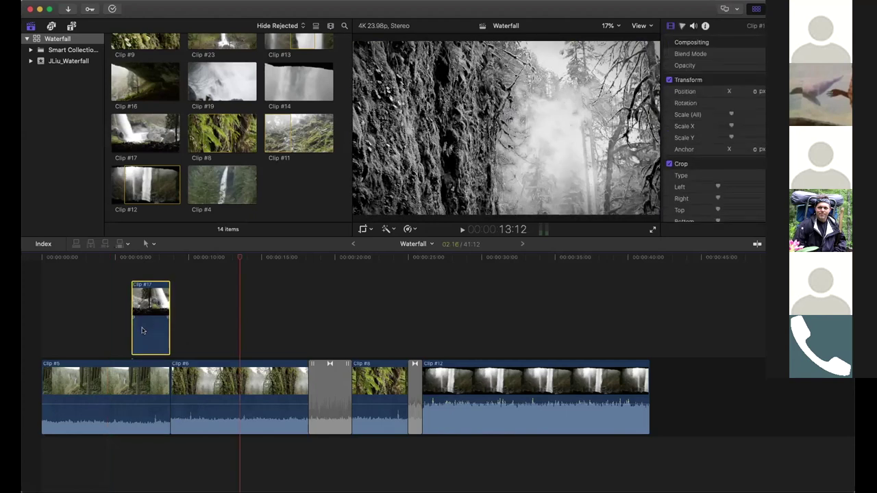
click(146, 257)
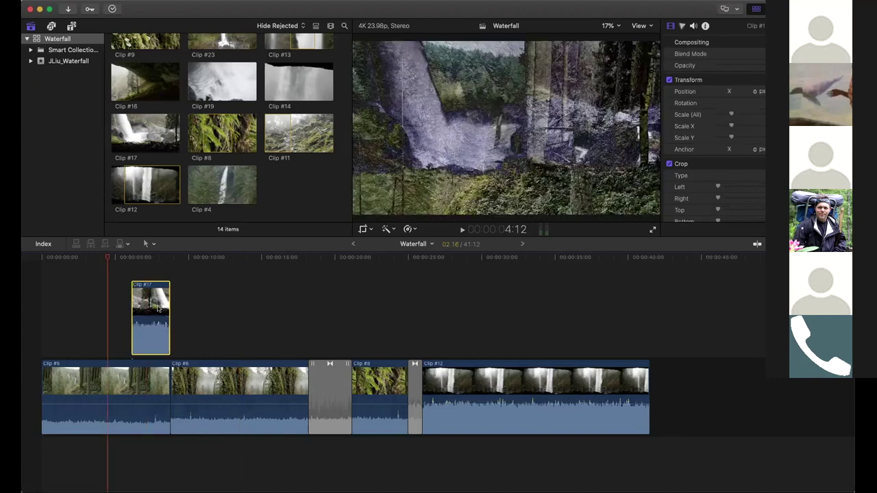
drag(146, 320, 148, 355)
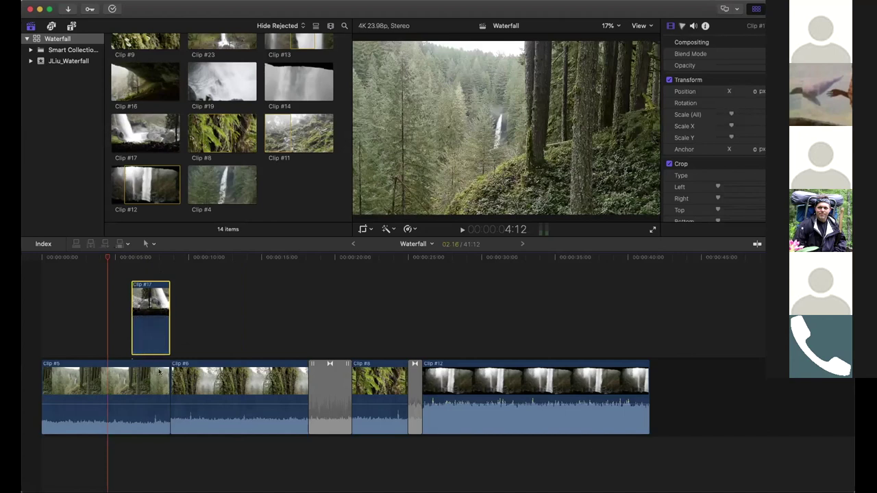
click(116, 380)
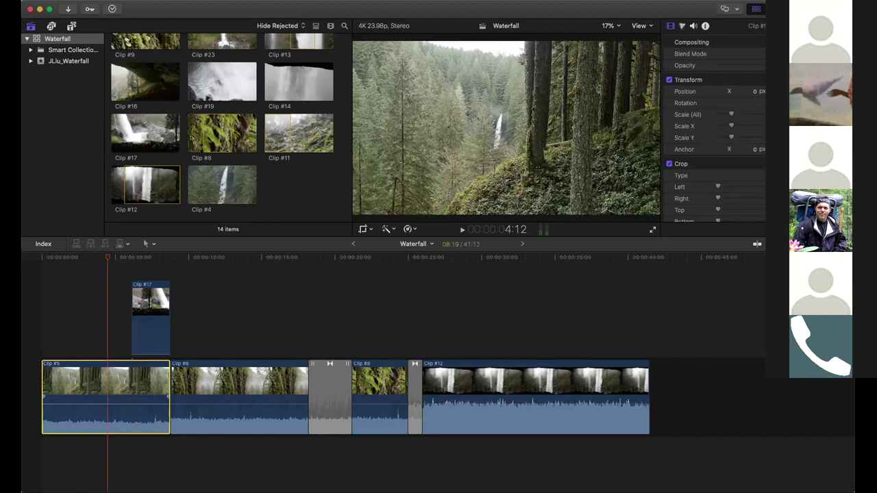
Try lowering and raising Clip #5's volume in the Audio Inspector, then undo the change.
click(693, 26)
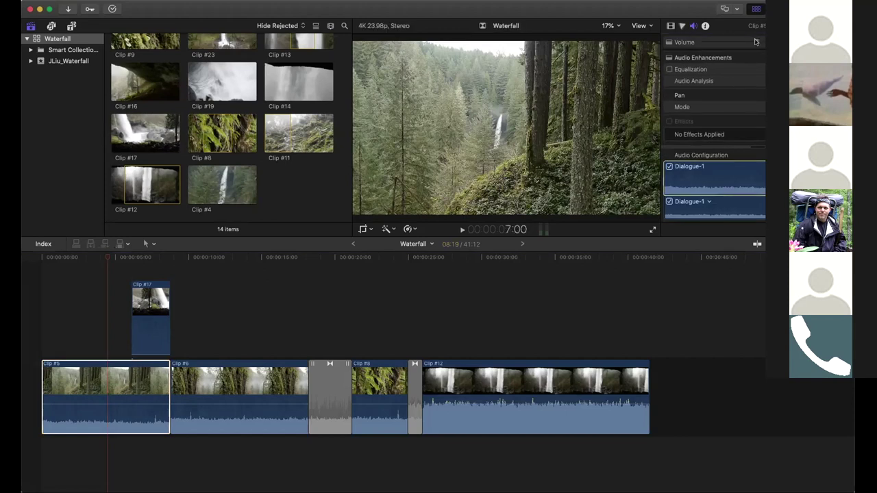
drag(756, 43, 731, 42)
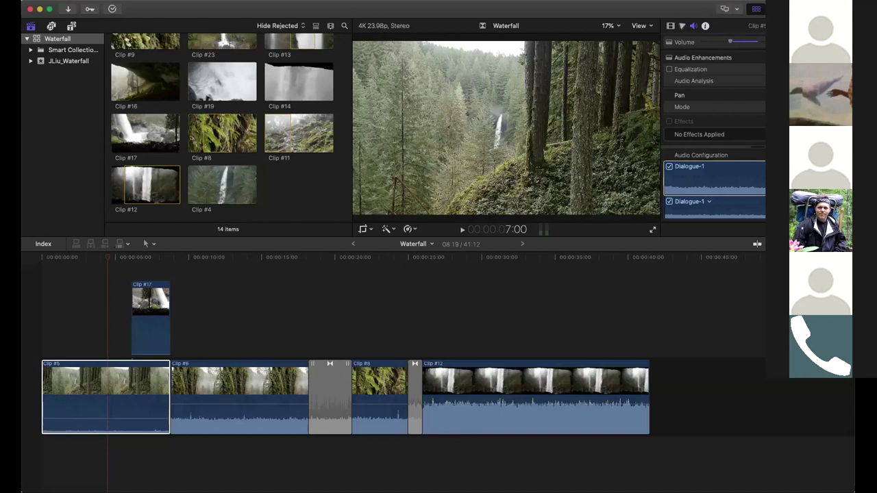
mouse_move(731, 42)
mouse_down()
mouse_move(756, 42)
mouse_move(721, 42)
mouse_up()
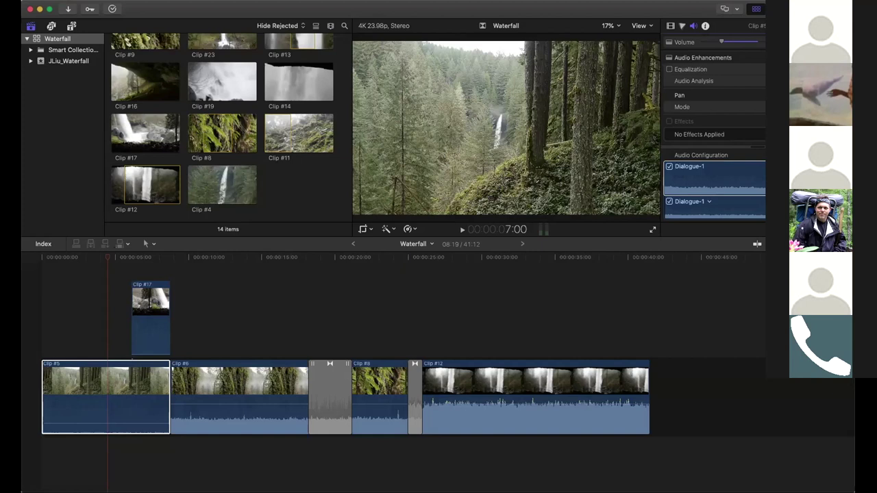
key(super+z)
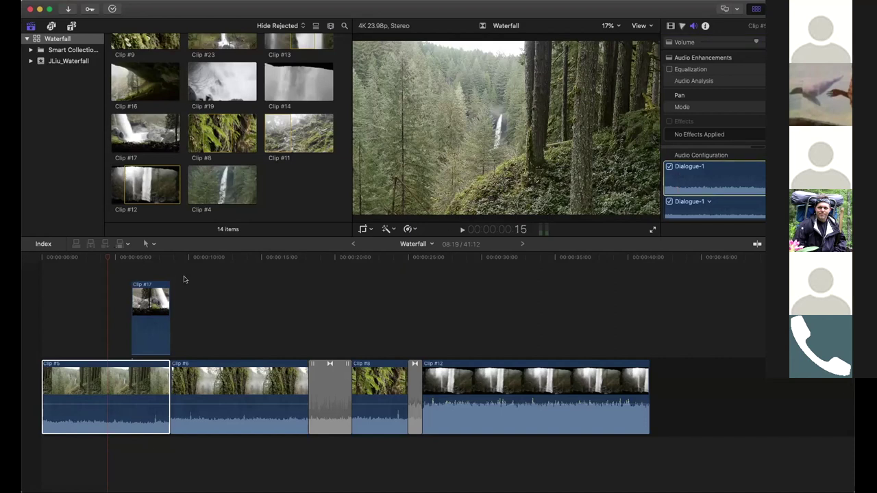
Drop Clip #5's and Clip #6's volumes to -∞ dB, with the playhead at 13:19.
click(144, 376)
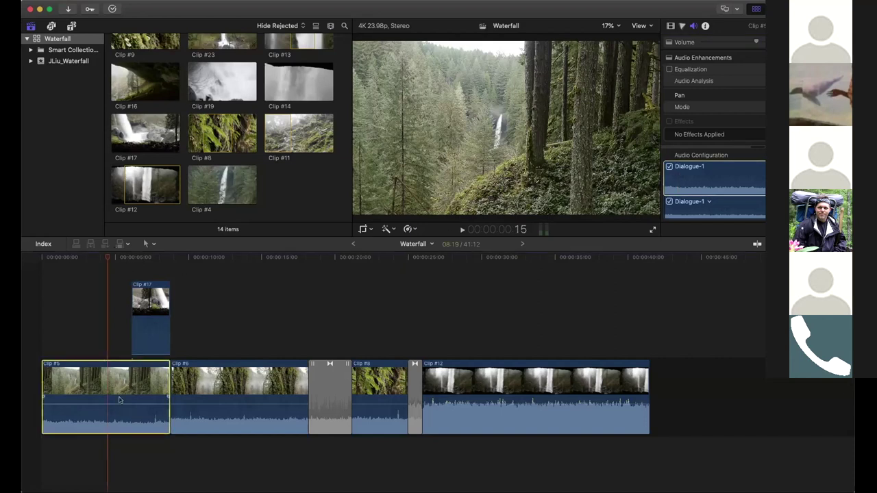
drag(125, 403, 125, 437)
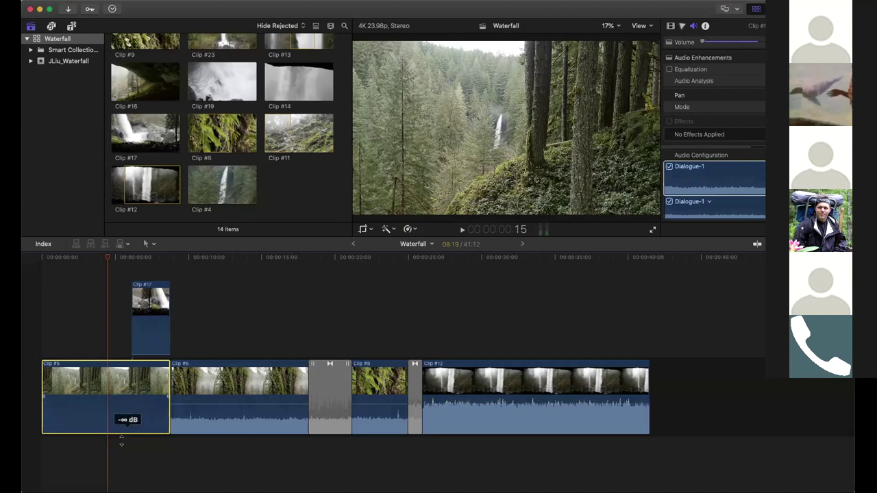
click(215, 376)
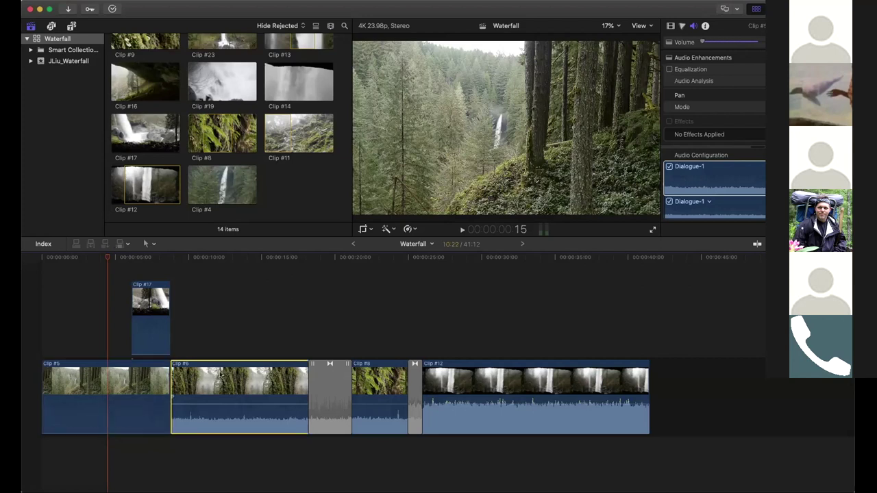
click(243, 259)
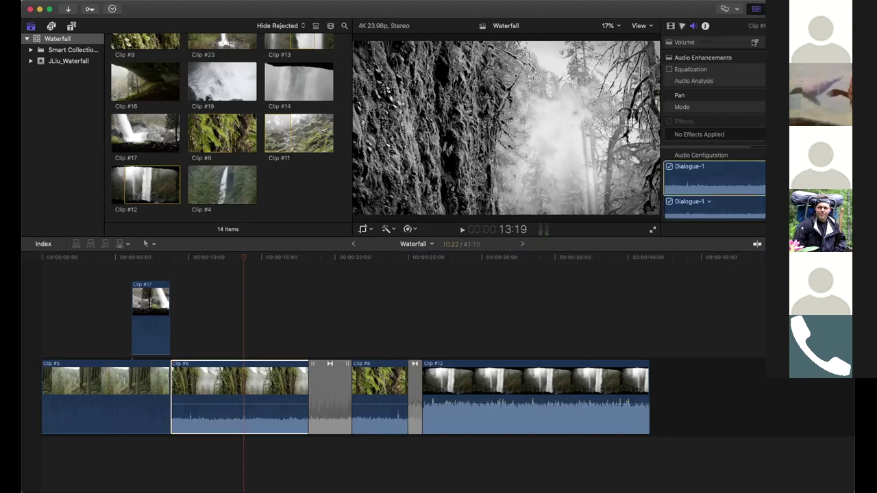
drag(754, 42, 702, 43)
Turn Clip #8's and Clip #12's volumes fully down, undoing one stray change.
click(371, 382)
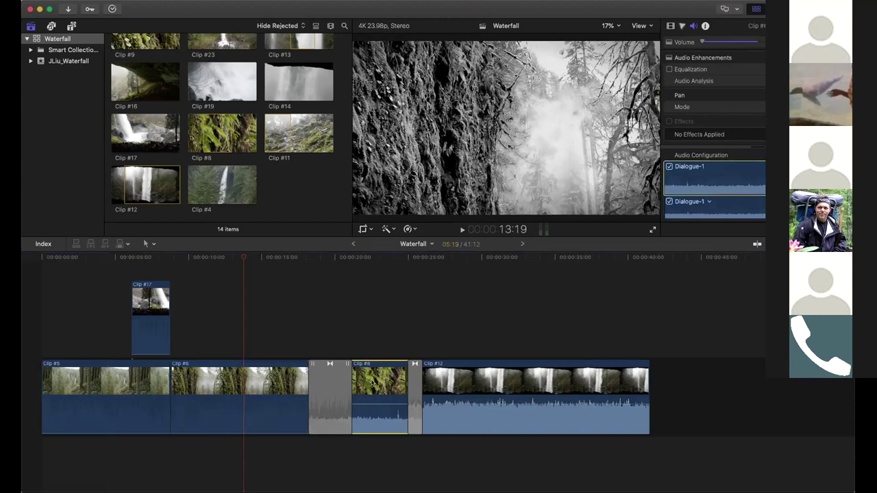
drag(386, 404, 405, 427)
click(476, 373)
drag(476, 400, 485, 445)
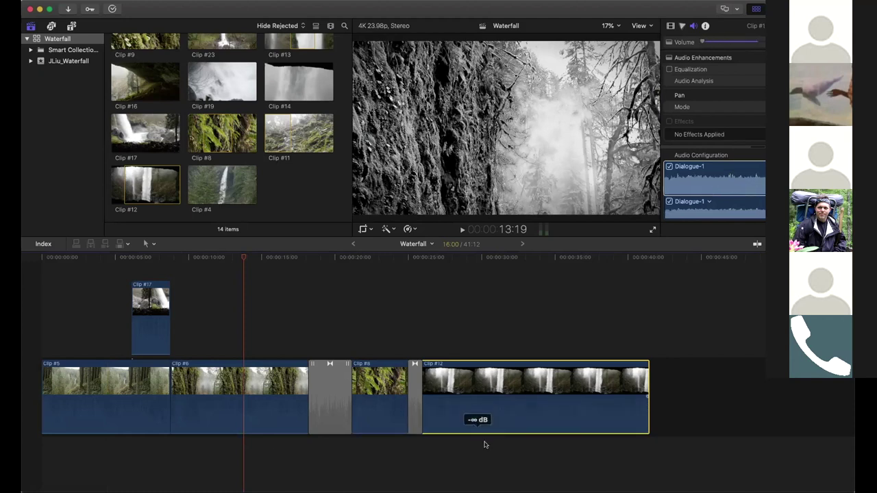
click(136, 377)
key(super+z)
click(239, 390)
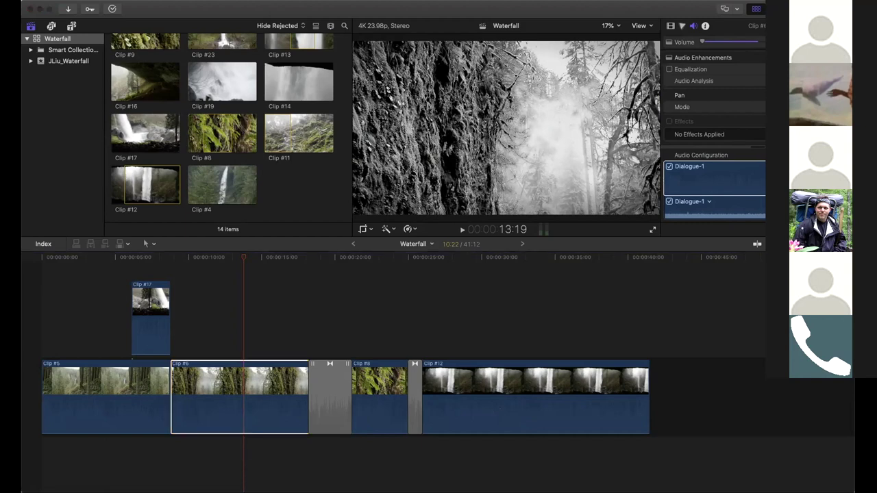
click(331, 7)
scroll(293, 213, up, 3)
scroll(343, 342, right, 1)
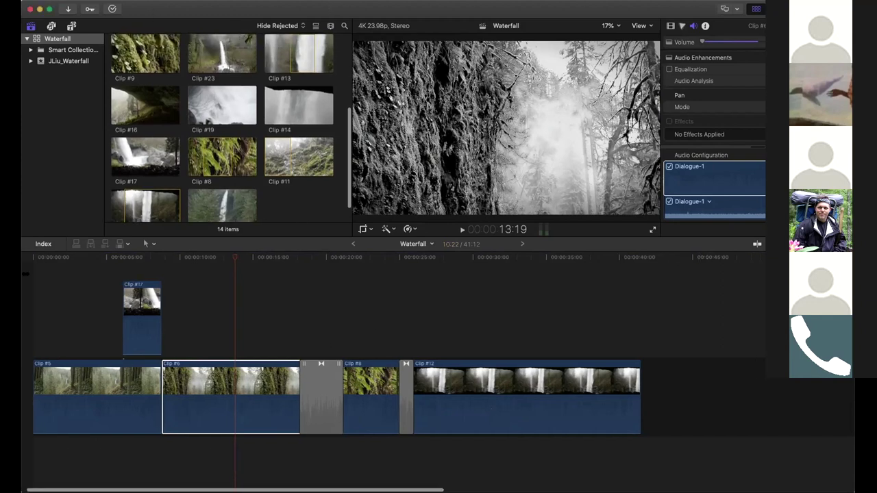
click(40, 286)
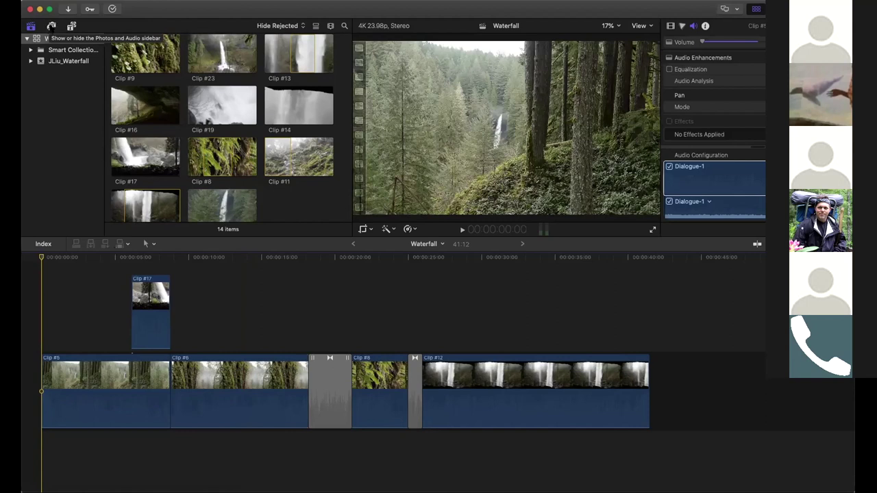
Browse the Music library and audition the 1:31 Coffee track.
click(52, 26)
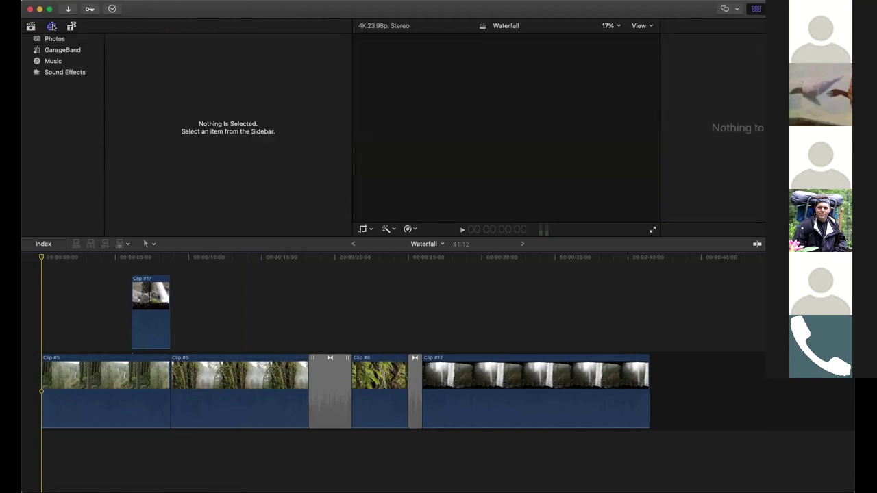
click(55, 73)
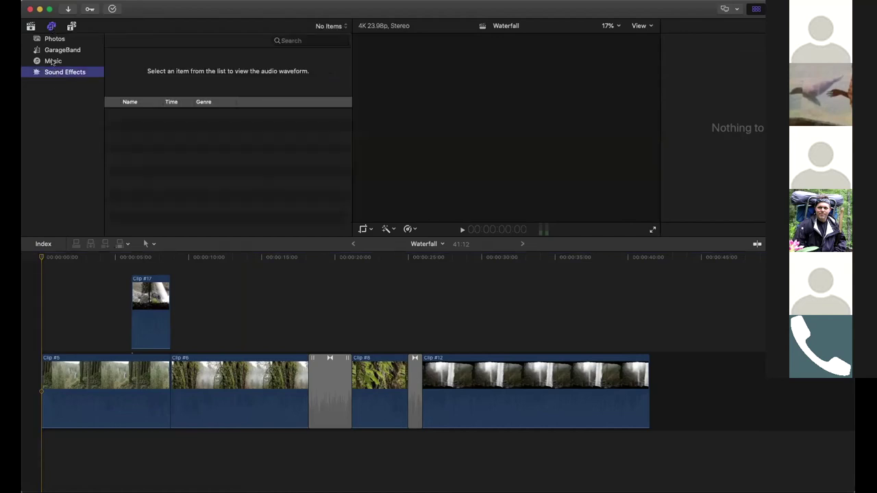
click(53, 62)
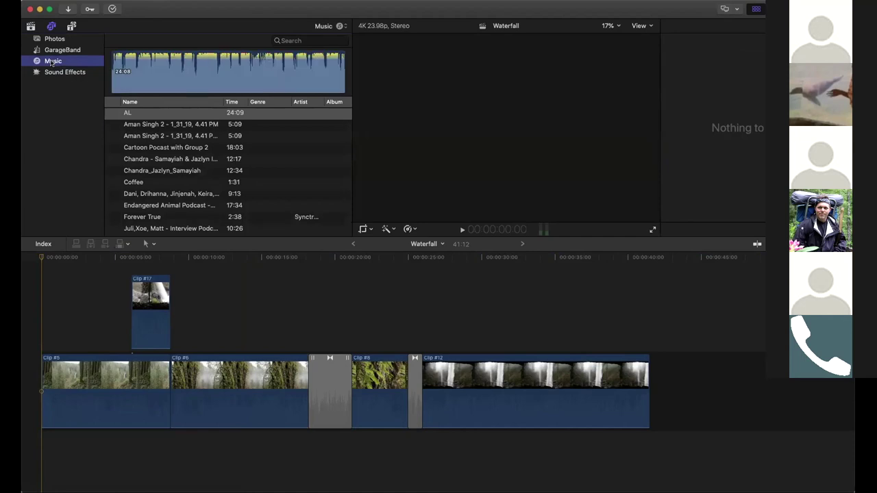
click(176, 83)
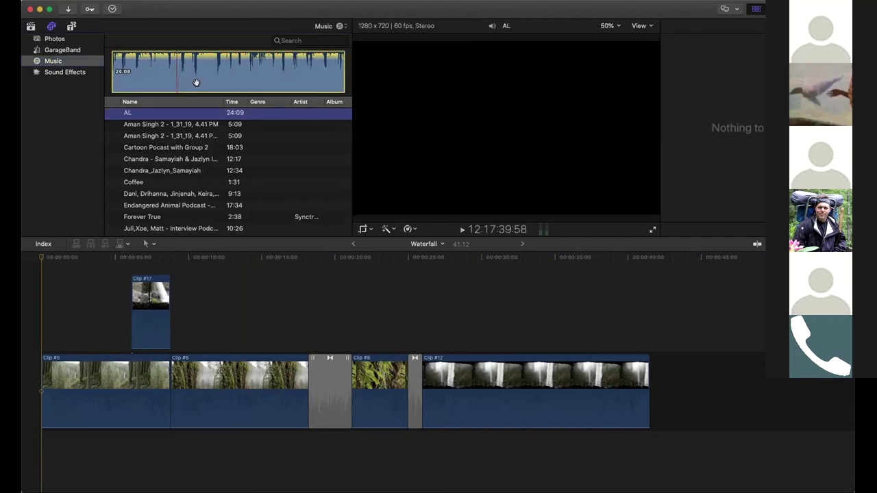
click(137, 183)
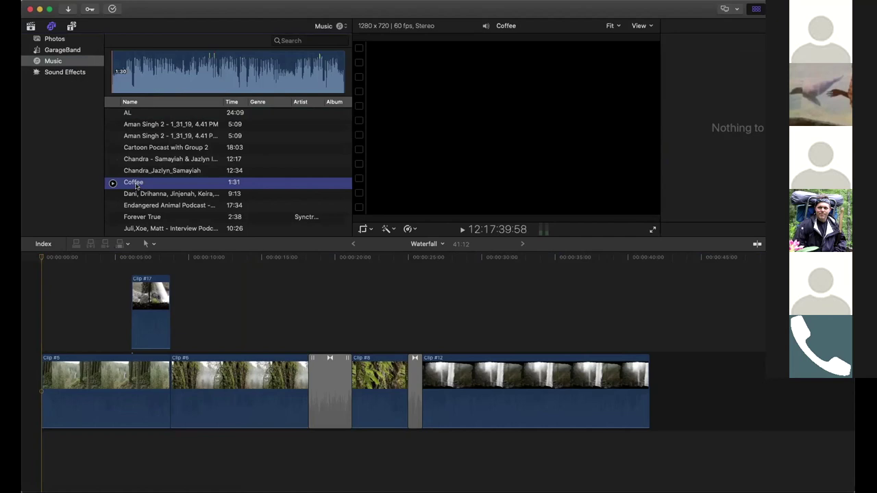
click(133, 81)
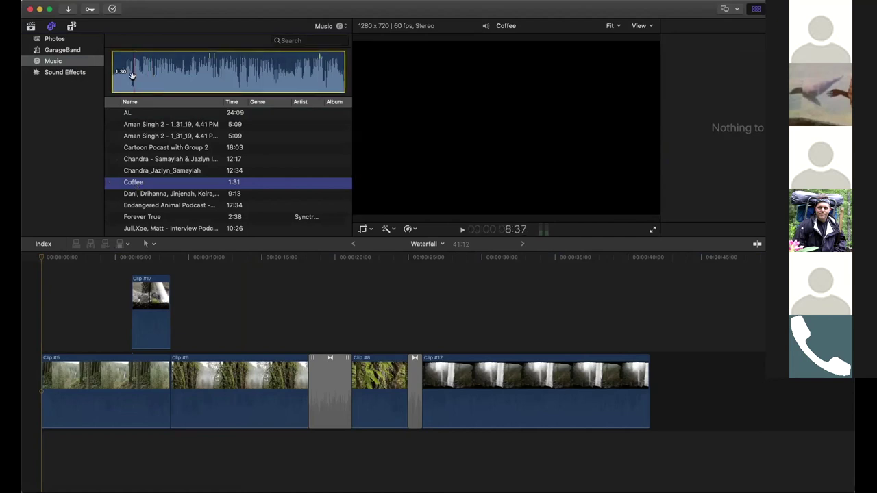
key(space)
key(space)
click(132, 74)
click(113, 185)
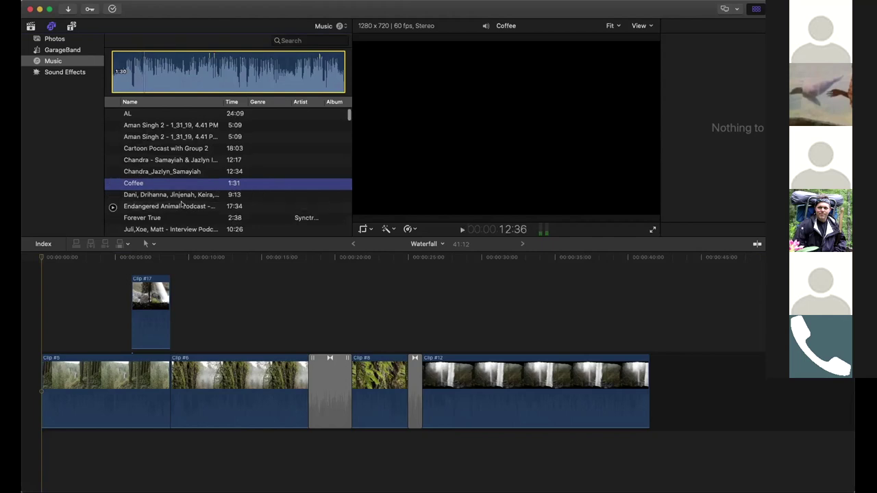
Move the Waterfall timeline's playhead to about five seconds.
scroll(184, 207, down, 4)
scroll(182, 204, up, 2)
scroll(181, 205, down, 4)
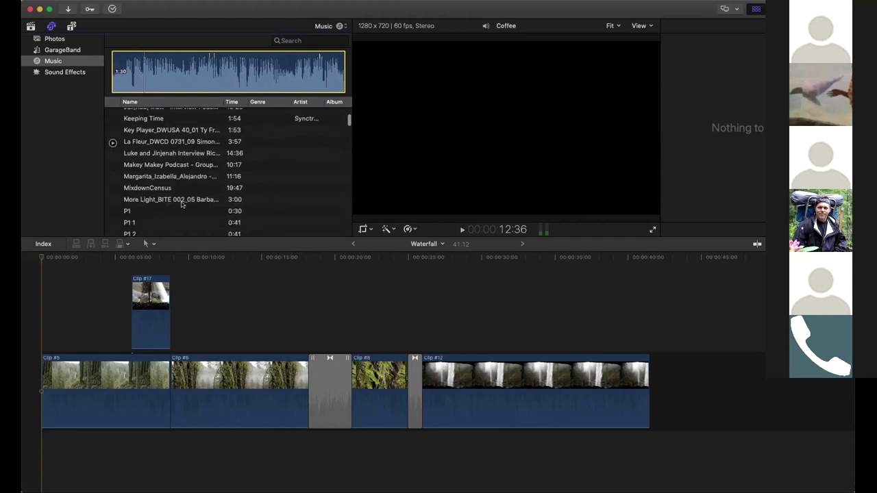
scroll(182, 209, down, 1)
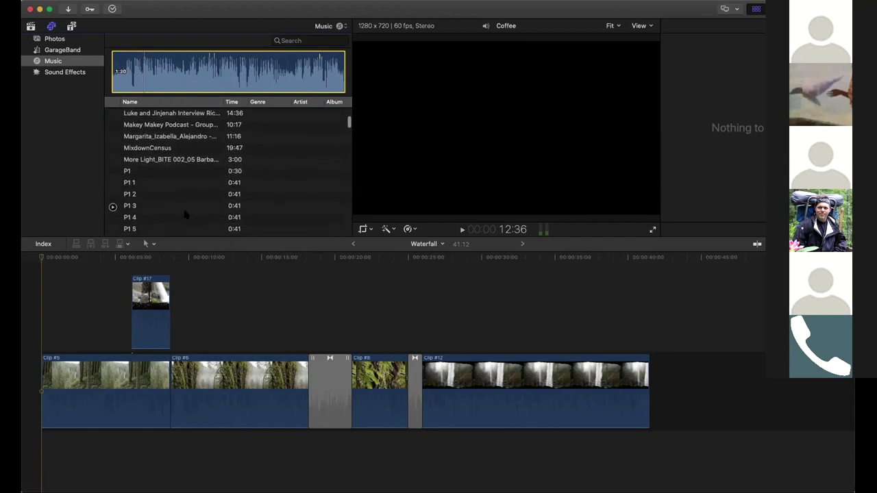
scroll(209, 274, up, 1)
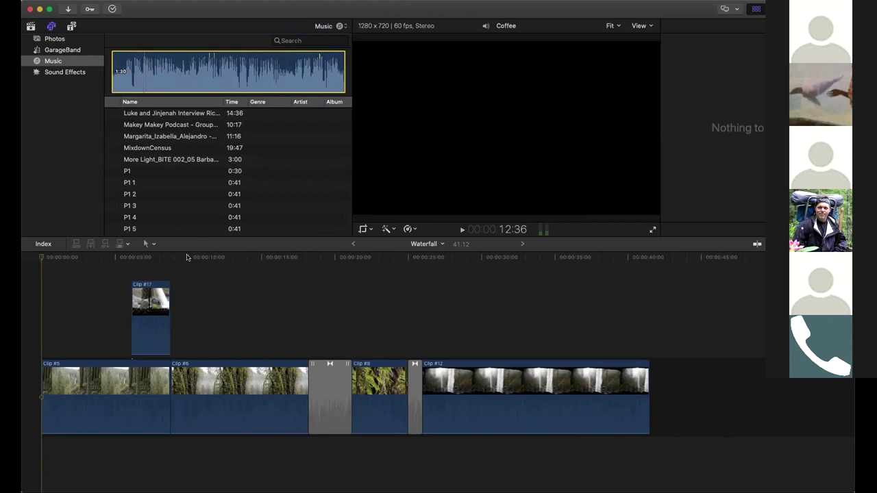
click(187, 257)
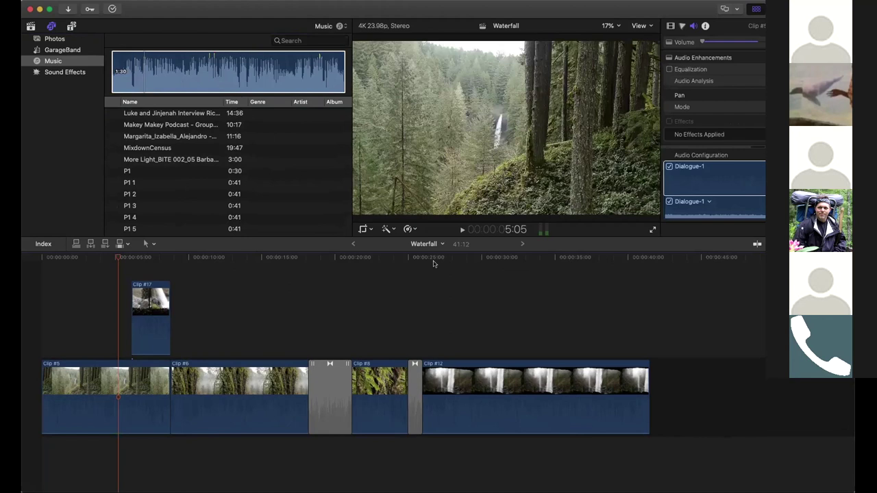
Search the Sound Effects library for 'forest'.
click(57, 72)
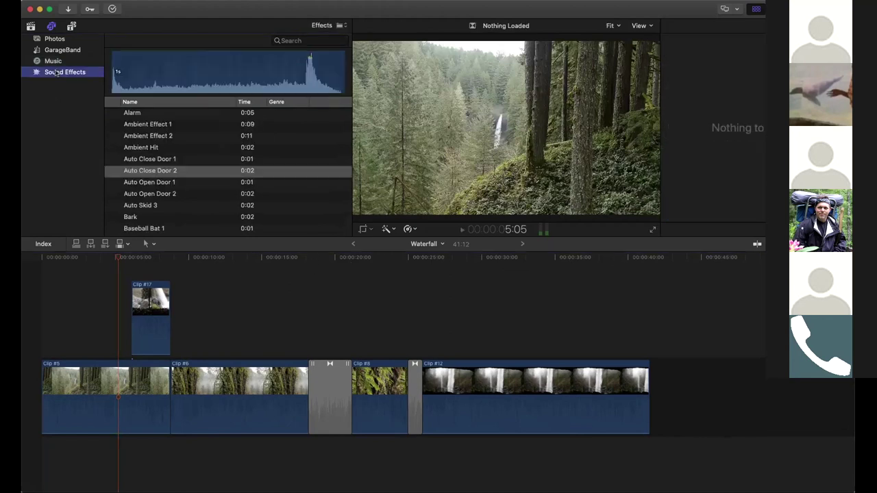
scroll(113, 151, down, 5)
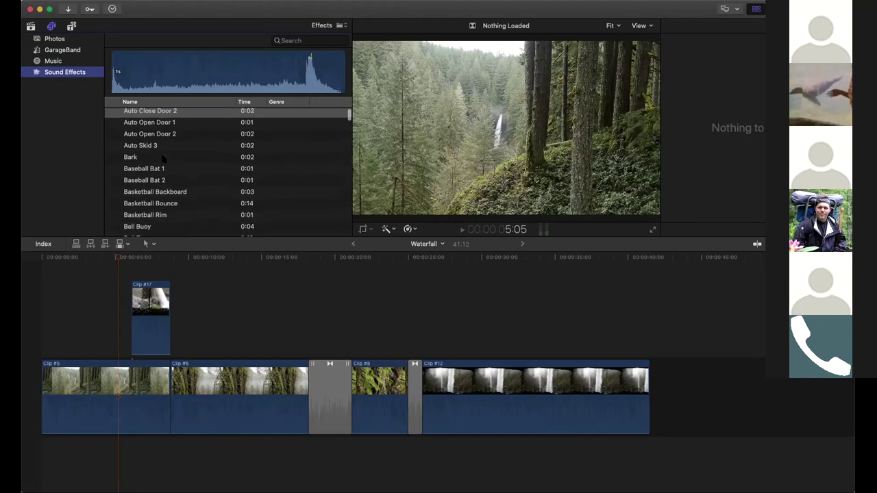
scroll(163, 159, up, 5)
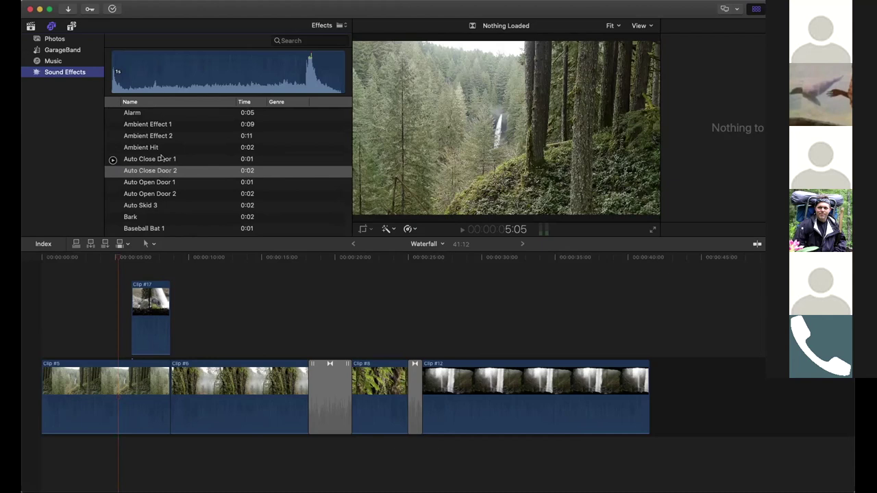
scroll(114, 188, down, 2)
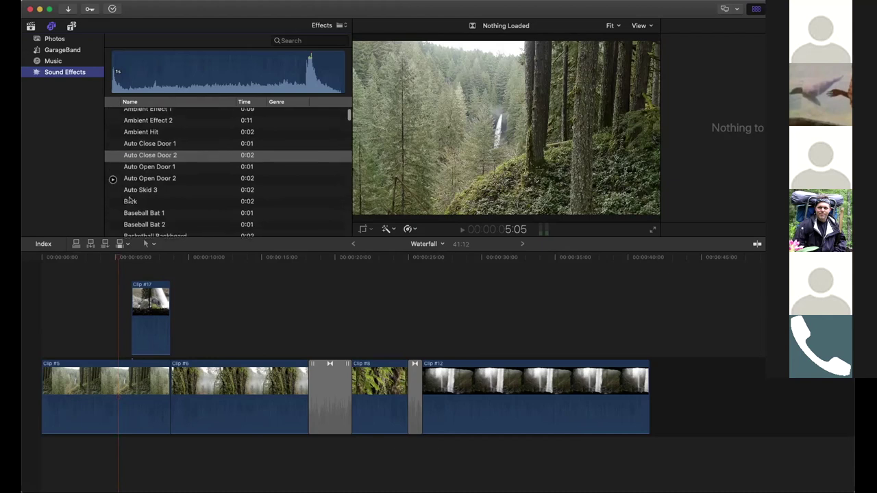
scroll(118, 185, down, 1)
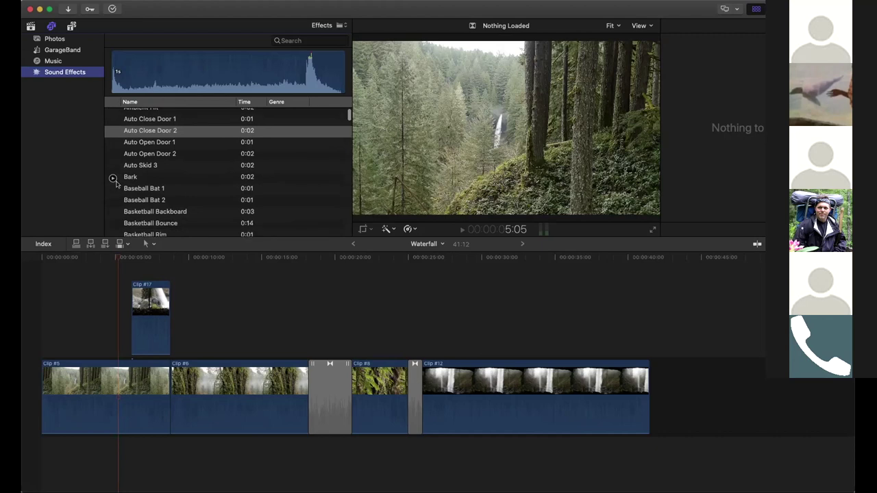
scroll(113, 180, down, 5)
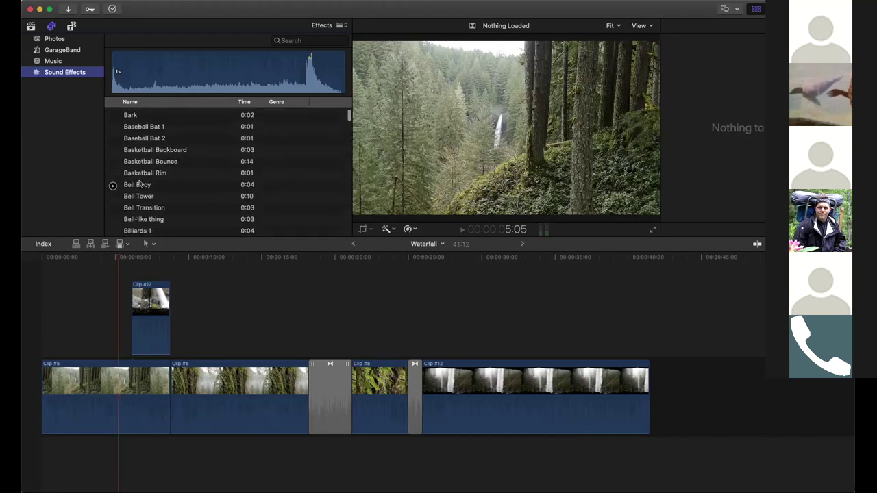
scroll(139, 183, down, 5)
scroll(139, 183, down, 3)
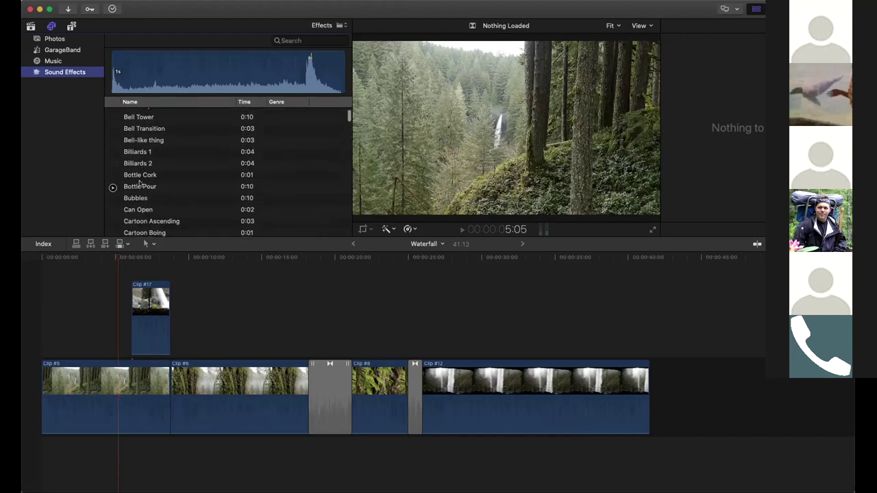
scroll(139, 183, down, 6)
click(306, 39)
text(forest)
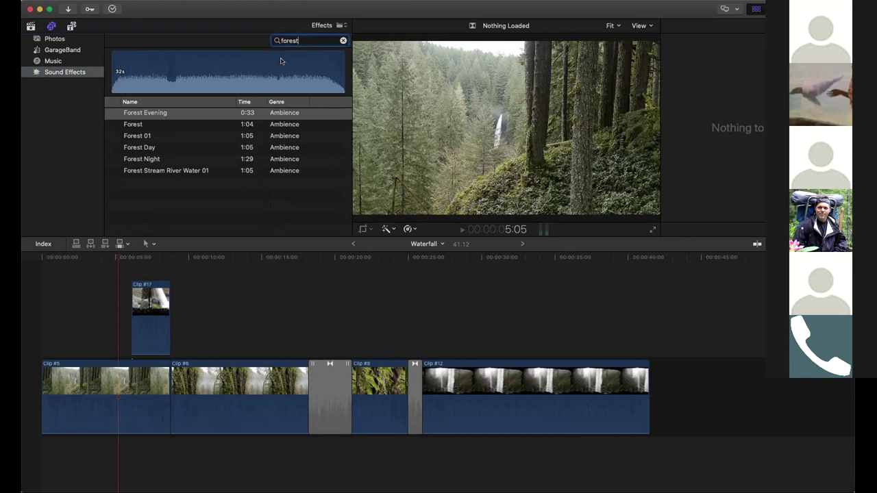
Audition Forest Evening, Forest, and Forest Stream River Water 01.
click(113, 114)
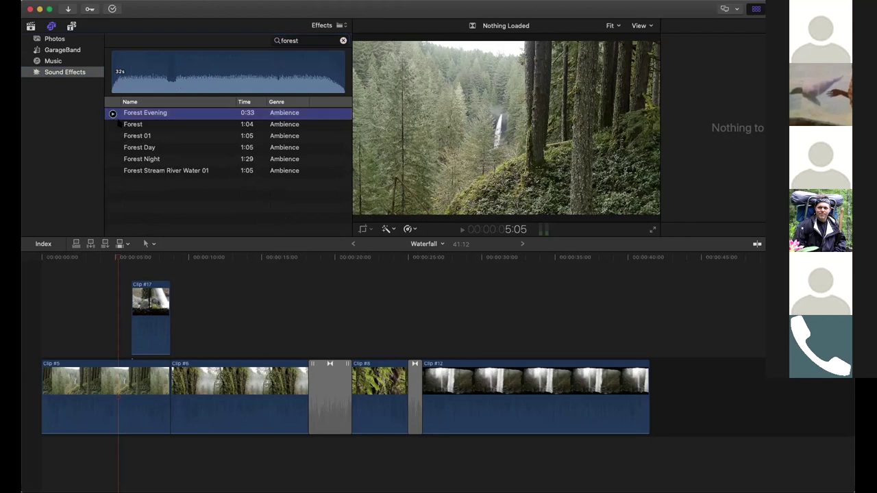
click(132, 81)
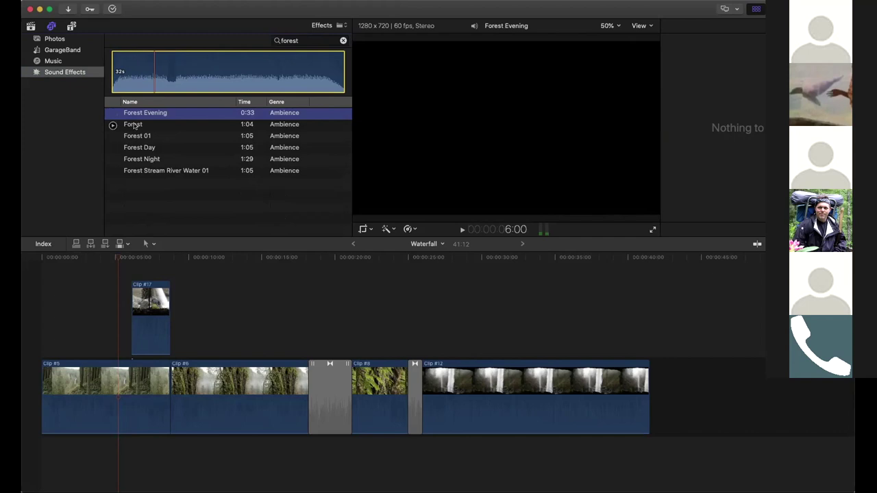
click(114, 124)
click(146, 70)
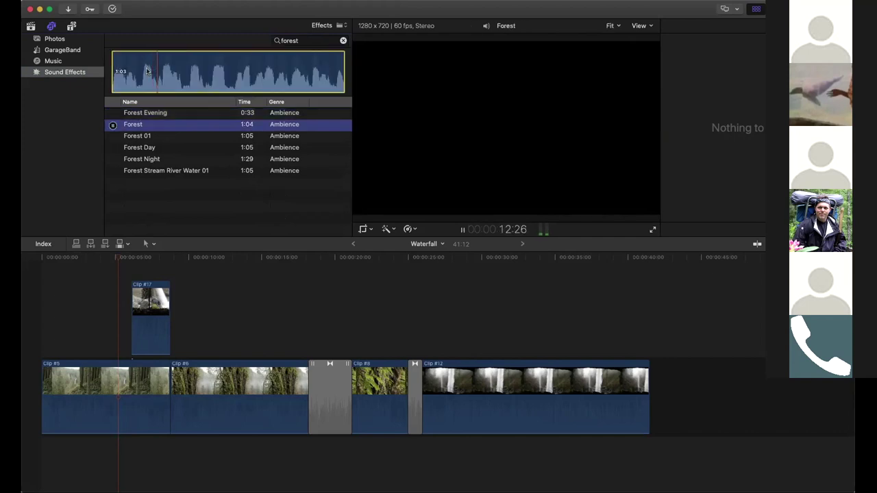
key(space)
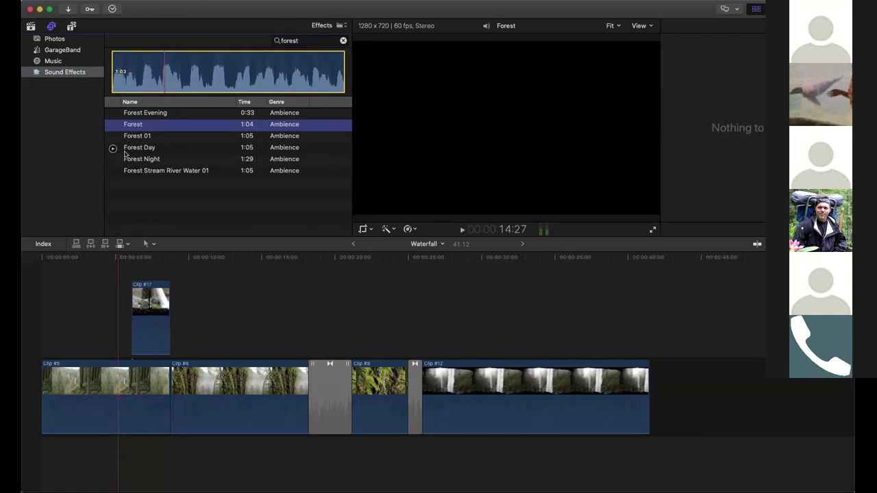
click(132, 171)
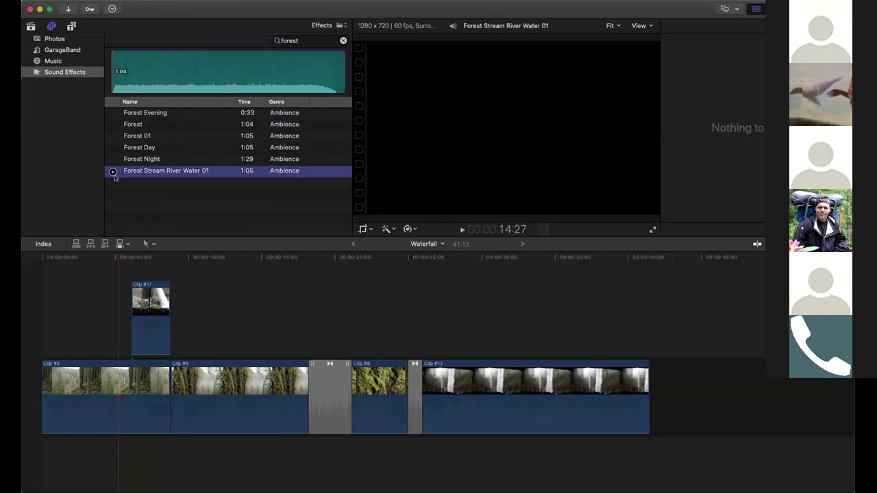
click(113, 172)
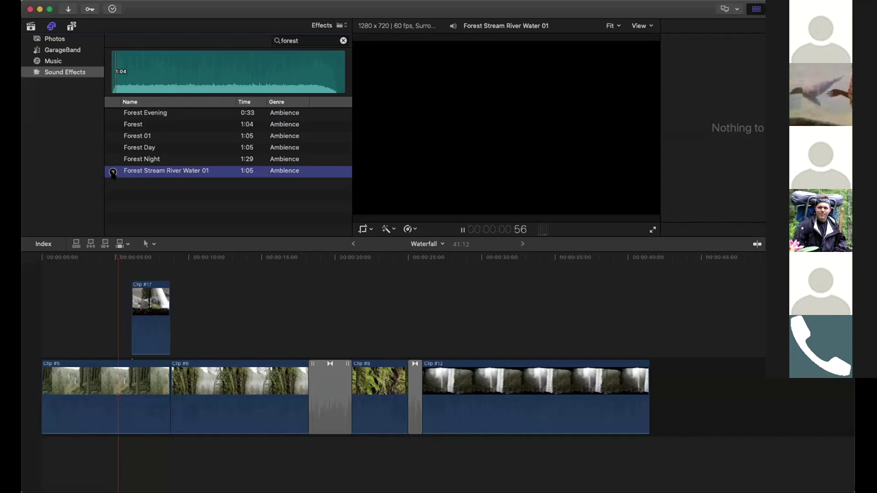
click(158, 177)
Place Forest Stream River Water 01 beneath the timeline clips.
drag(186, 303, 36, 473)
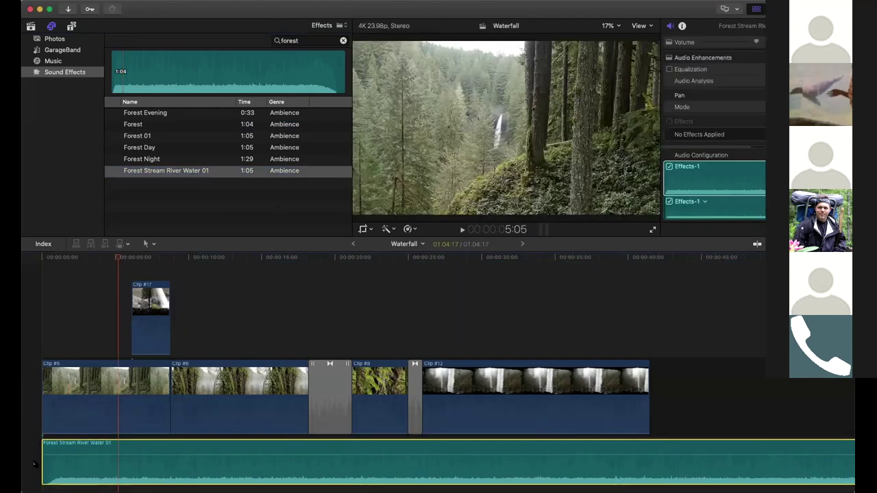
scroll(42, 452, down, 2)
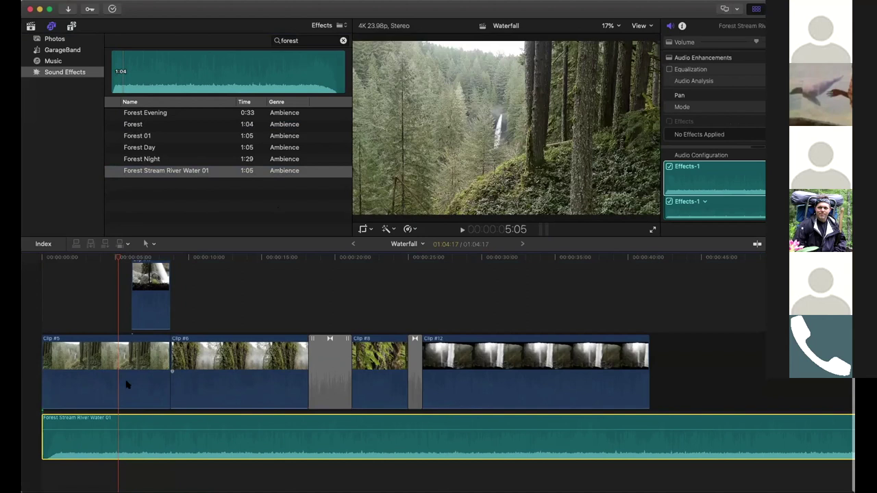
click(32, 277)
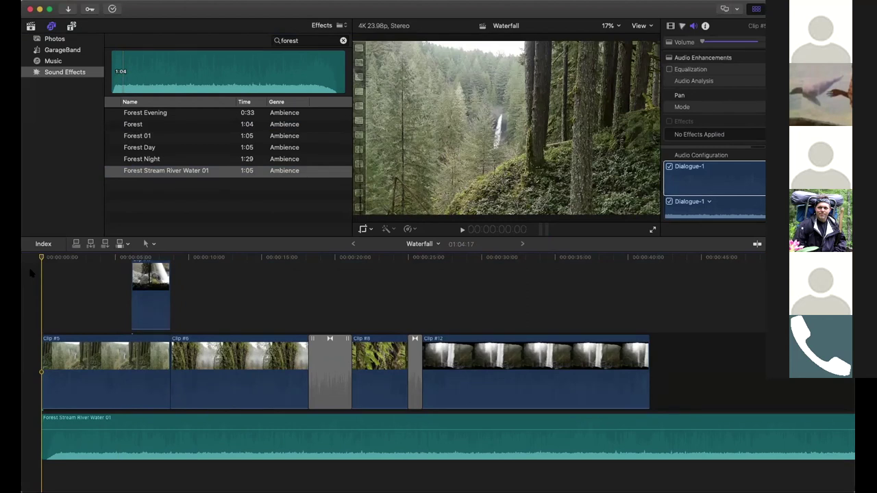
Play the Waterfall timeline from the start twice to review it, then show the Transitions browser.
key(space)
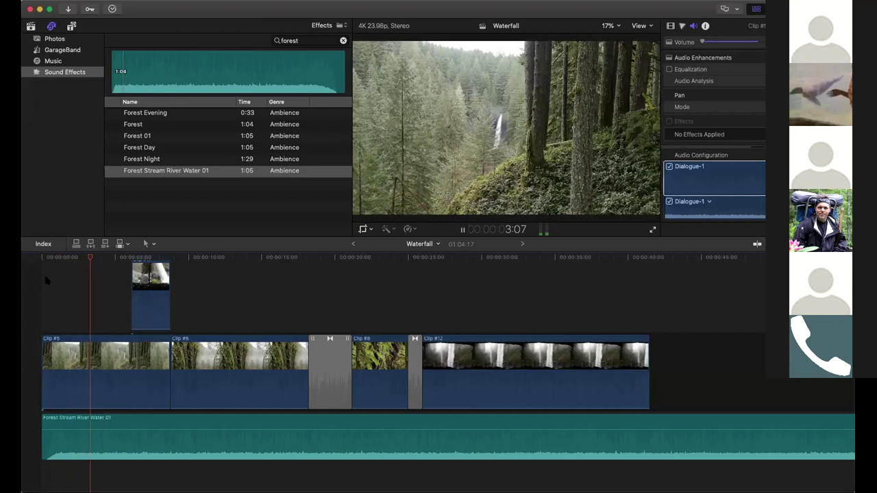
scroll(46, 280, up, 2)
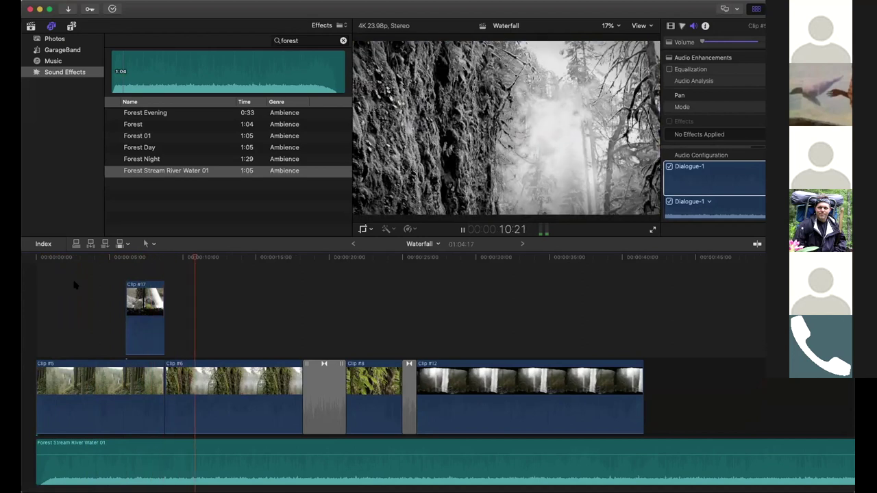
key(space)
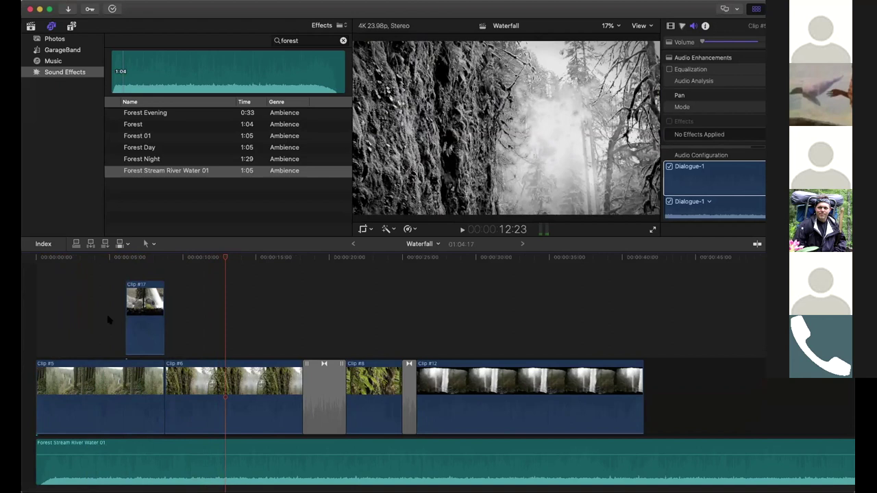
scroll(108, 319, down, 2)
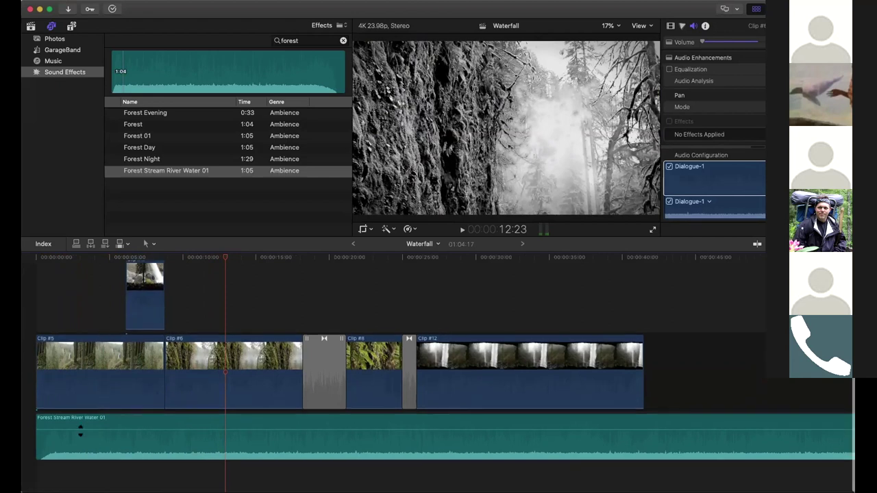
key(Home)
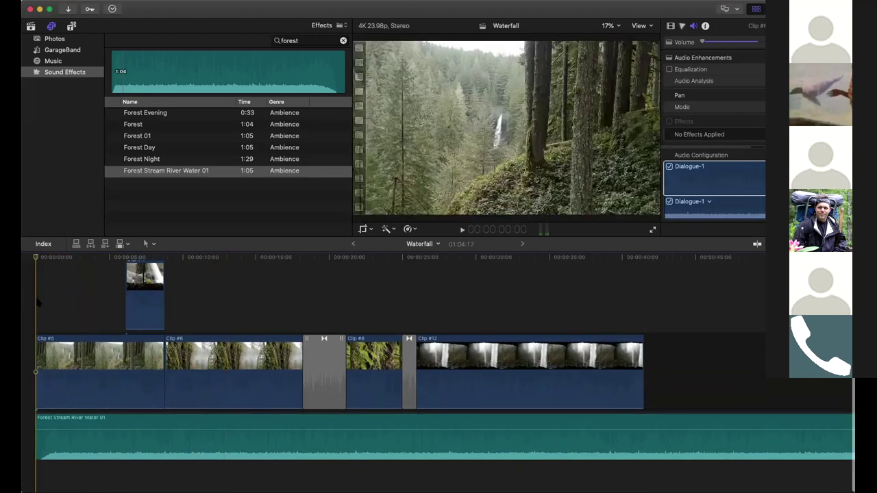
scroll(38, 302, right, 1)
scroll(49, 296, left, 1)
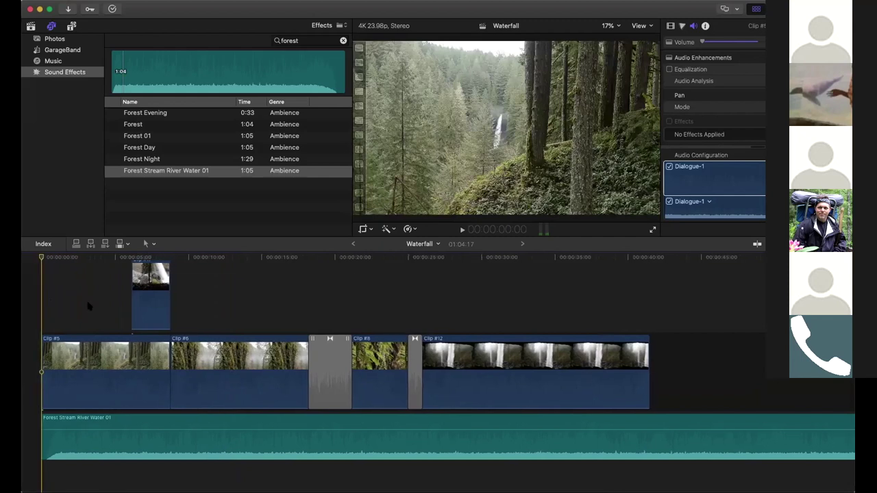
key(space)
key(space)
key(Home)
key(ctrl+super+5)
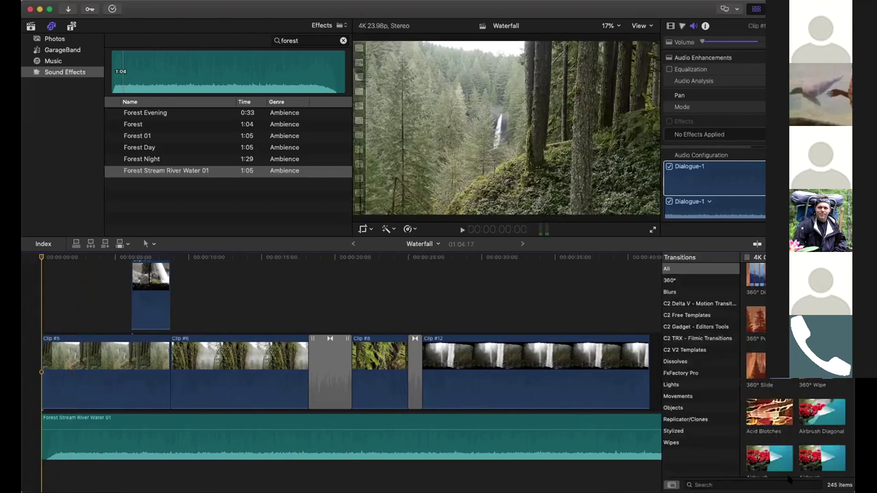
Search transitions for 'fade', add Fade To Color at Clip #5's start, and preview the fade-in.
key(super+f)
text(fad)
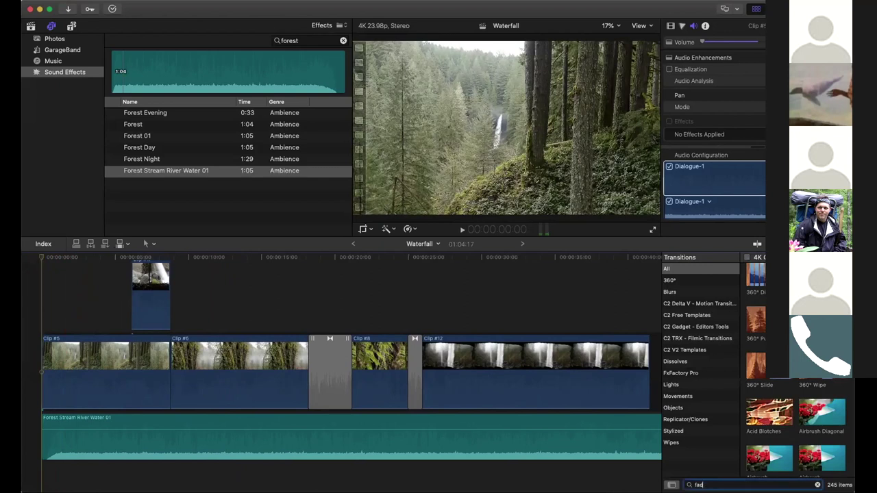
text(e)
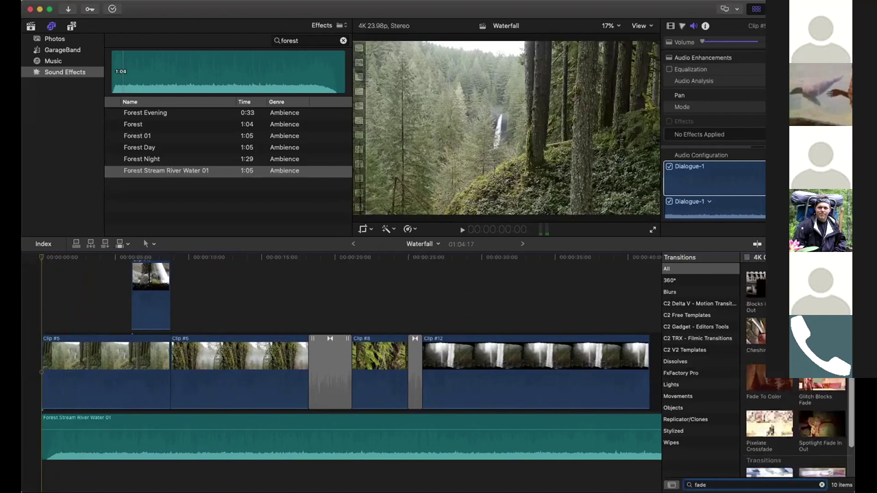
drag(769, 377, 71, 371)
double_click(56, 366)
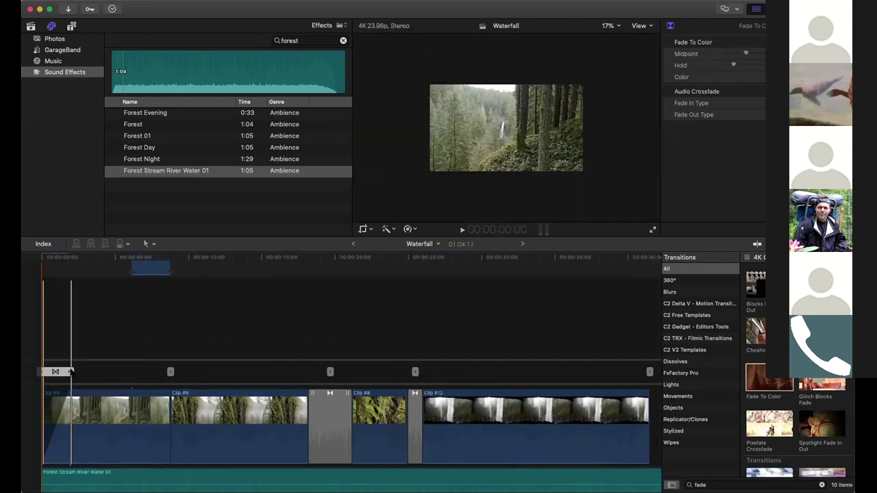
click(34, 309)
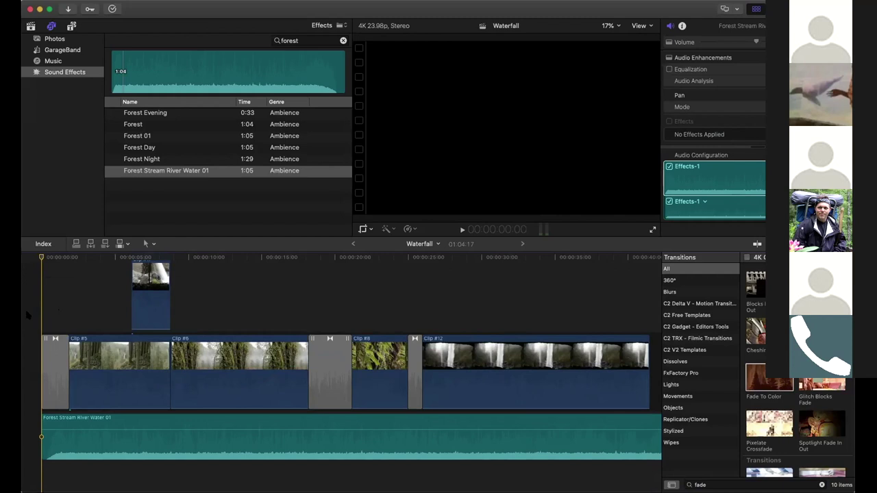
key(space)
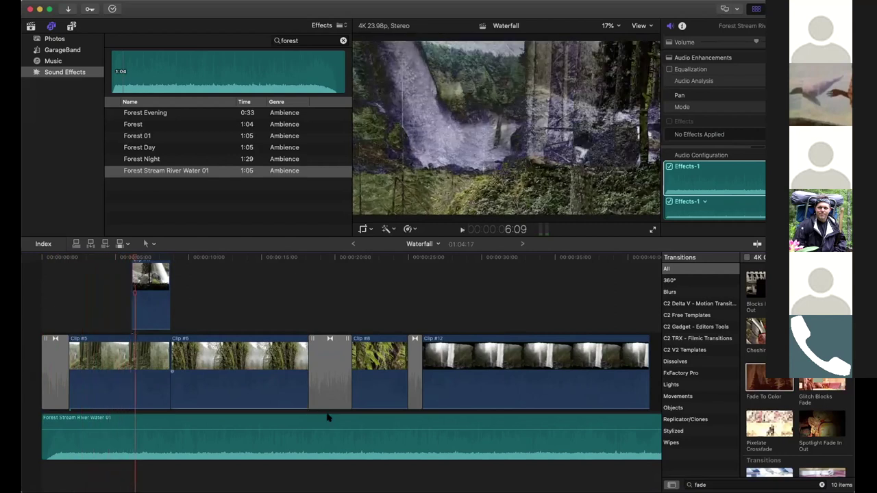
key(space)
scroll(309, 370, up, 2)
Scrub across Clip #5, Clip #6 and connected Clip #17 to review their overlap.
mouse_move(116, 259)
mouse_down()
mouse_move(184, 267)
mouse_move(116, 269)
mouse_up()
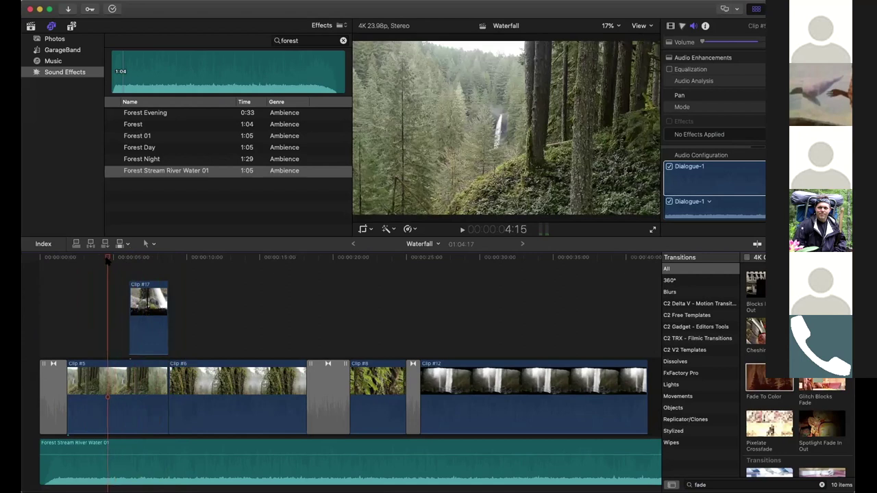
click(114, 379)
drag(108, 259, 186, 261)
click(210, 264)
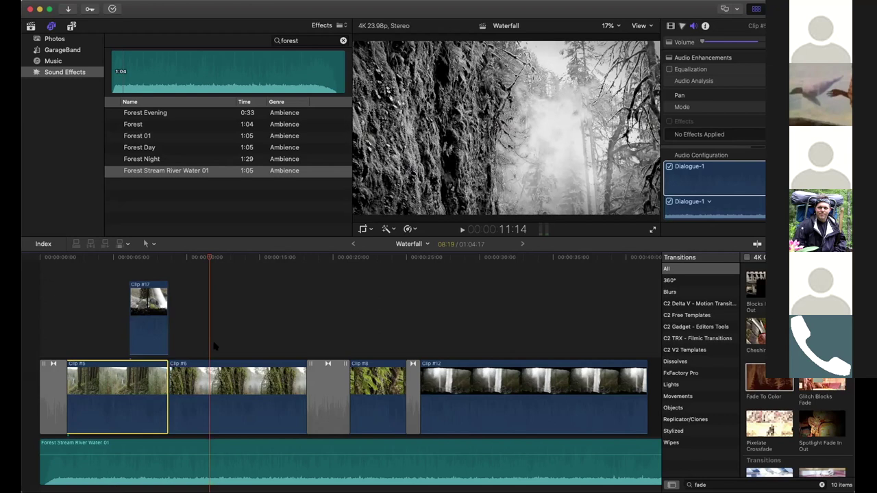
click(92, 258)
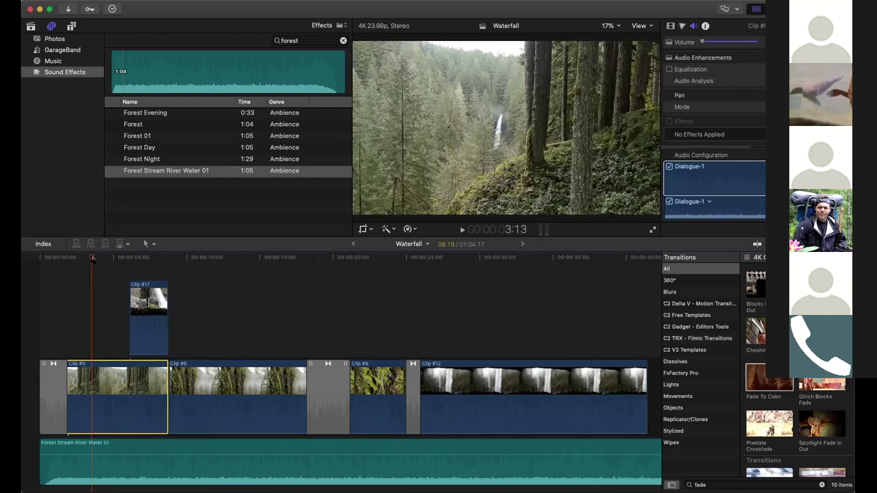
drag(93, 258, 130, 257)
drag(178, 275, 120, 271)
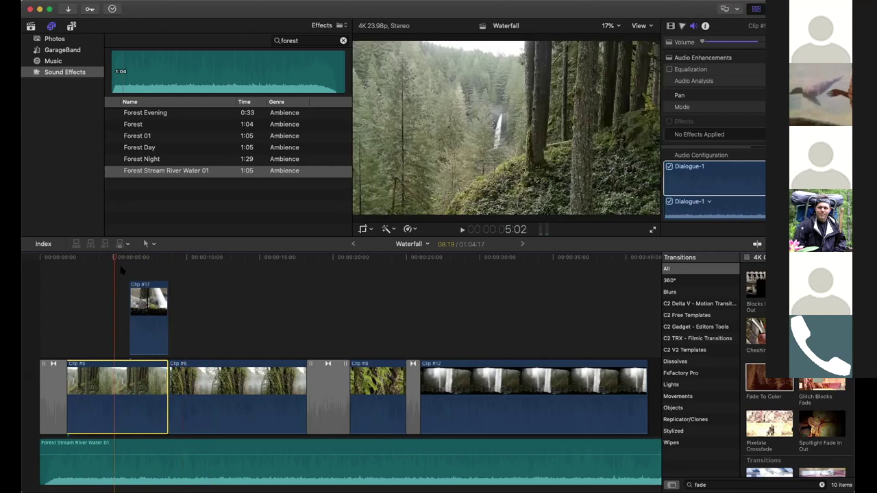
click(151, 304)
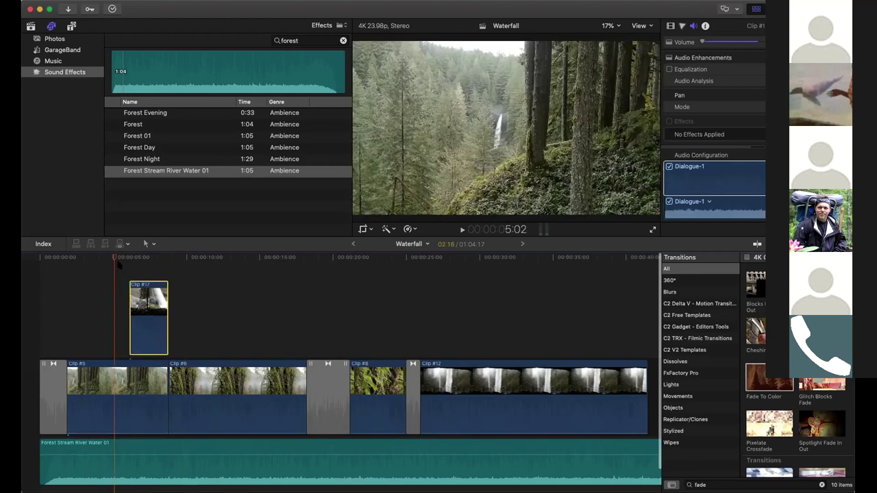
click(75, 259)
key(c)
drag(75, 258, 112, 259)
click(154, 324)
click(140, 257)
scroll(717, 109, up, 1)
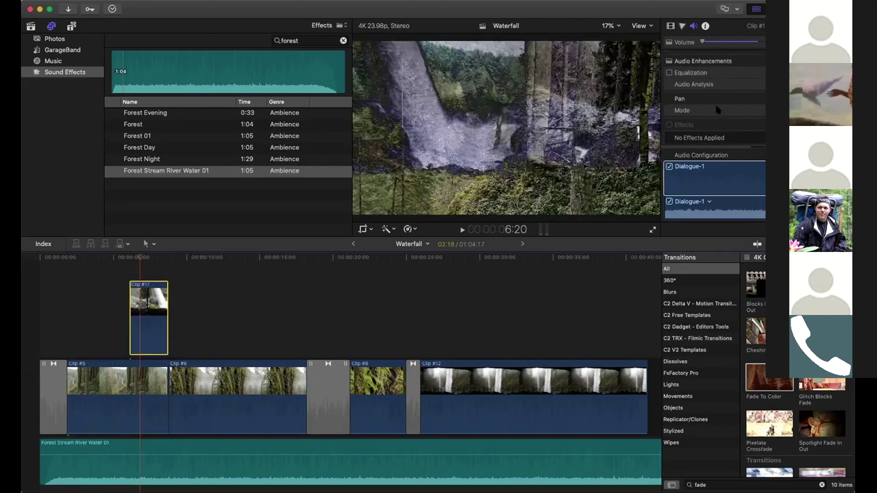
Check Clip #17's video properties and drag its audio volume line lower.
click(670, 25)
scroll(670, 87, down, 1)
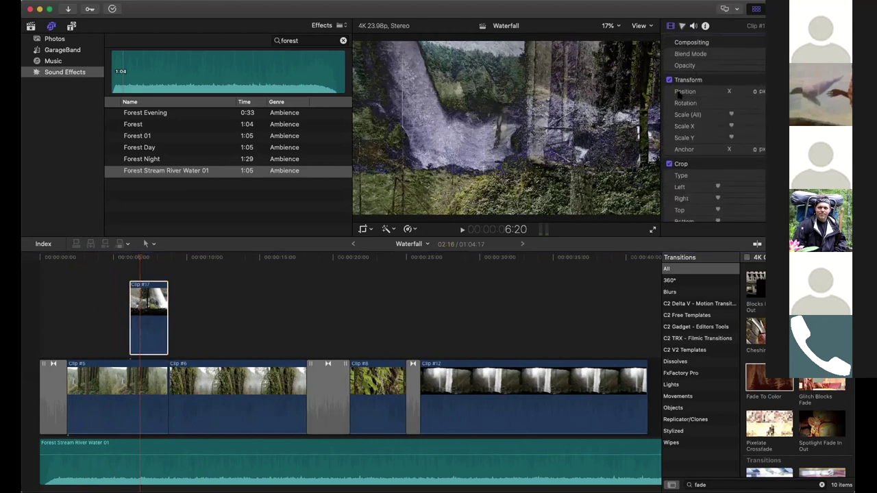
scroll(679, 96, down, 3)
click(145, 310)
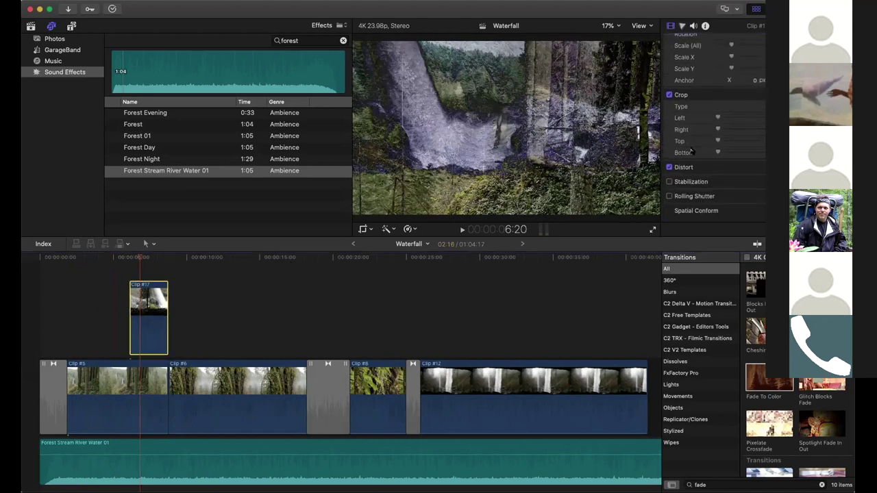
scroll(704, 149, up, 3)
scroll(704, 149, down, 1)
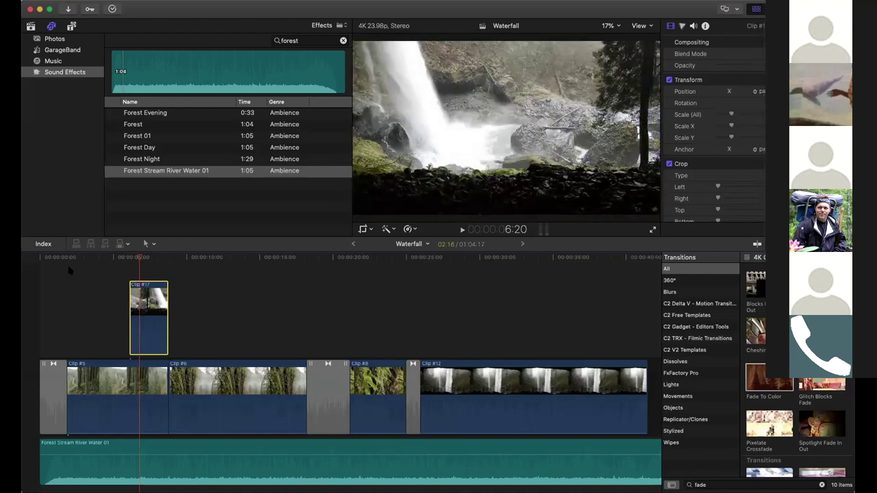
click(117, 258)
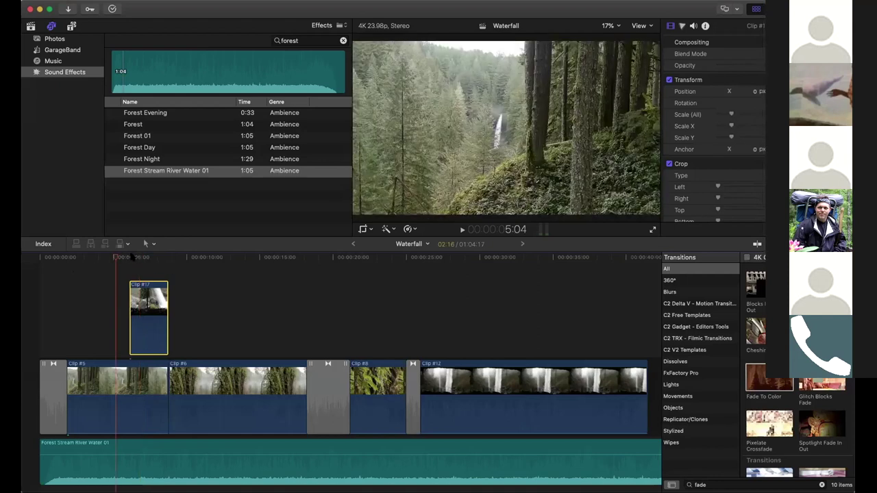
click(137, 258)
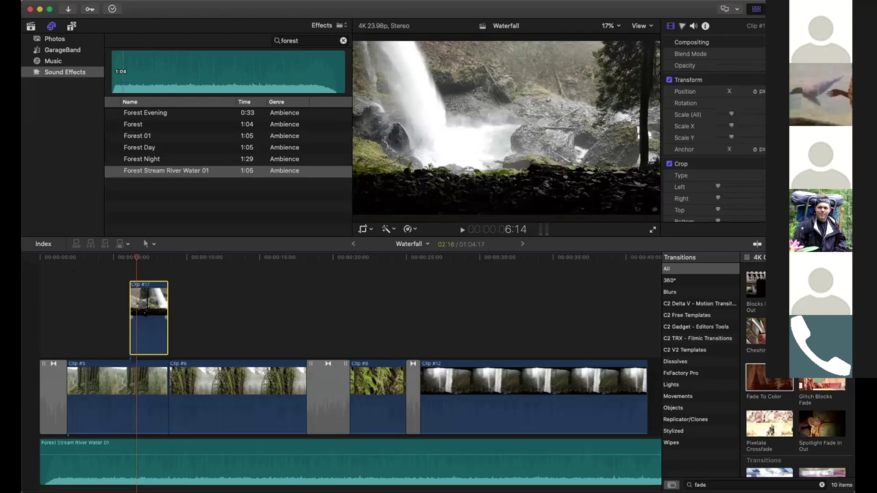
mouse_move(149, 346)
mouse_down()
mouse_move(147, 354)
mouse_move(145, 327)
mouse_move(145, 334)
mouse_up()
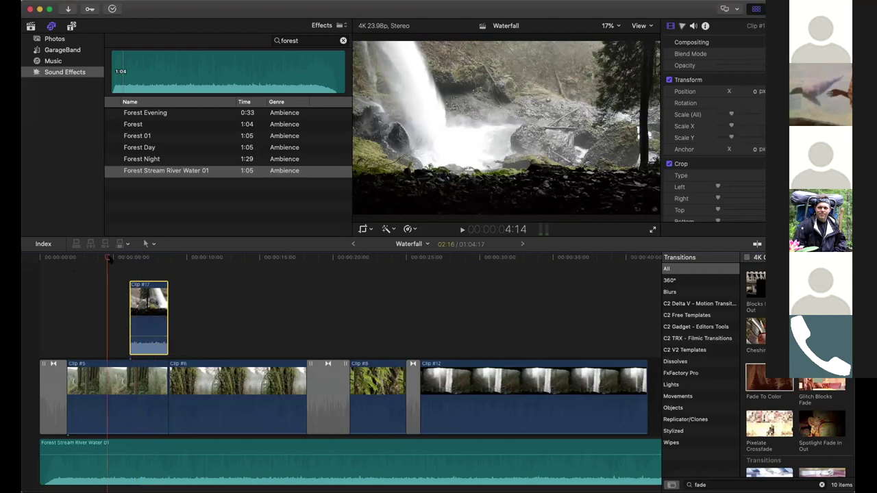
Replay from about 4 seconds, then park at 4:02 and hide the Transitions browser.
click(106, 258)
drag(107, 258, 102, 258)
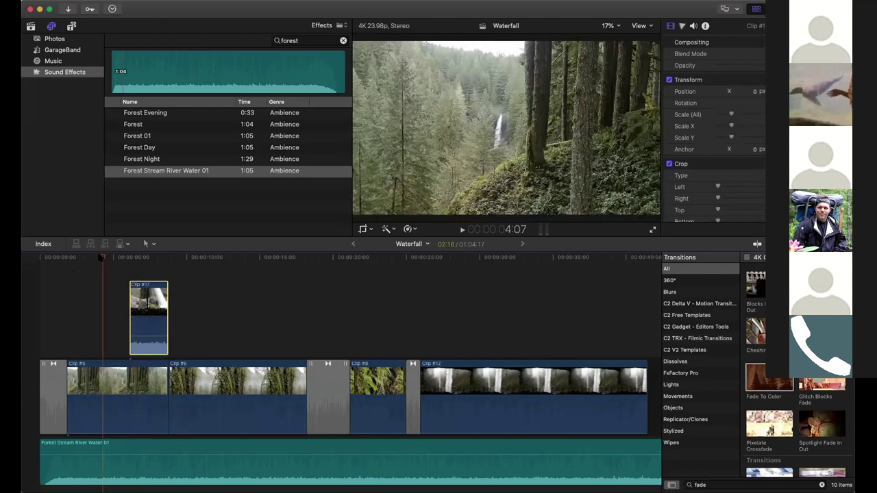
key(space)
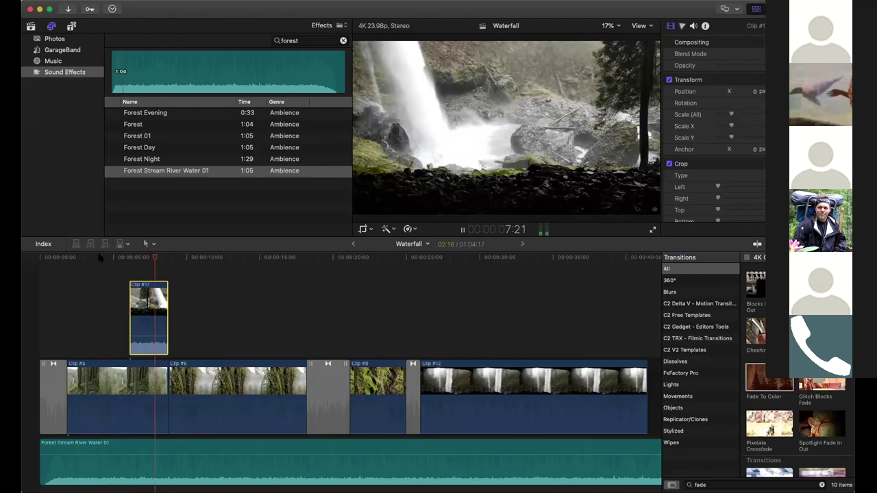
key(space)
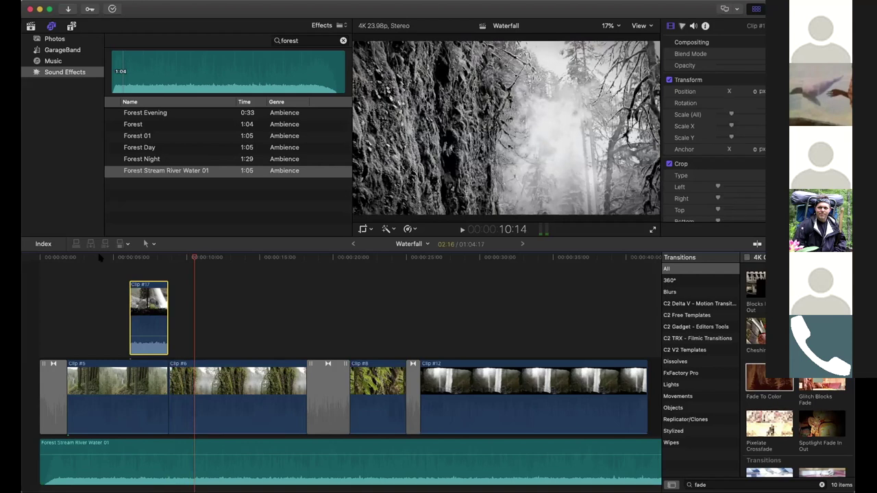
click(99, 257)
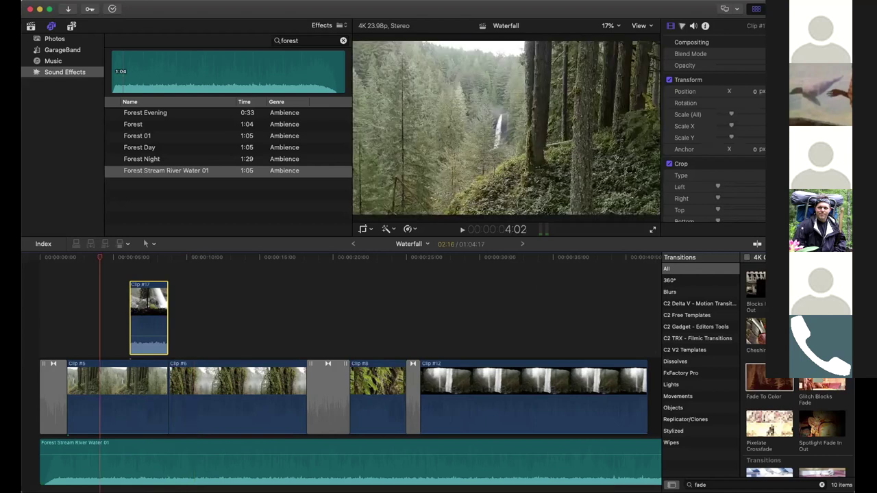
key(ctrl+super+5)
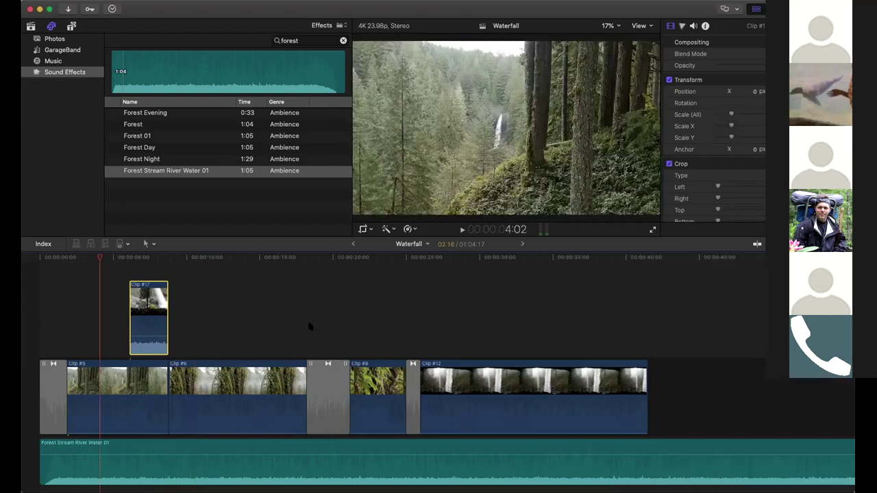
Open the Sound Effects category in the Photos and Audio browser.
scroll(295, 315, down, 2)
click(51, 28)
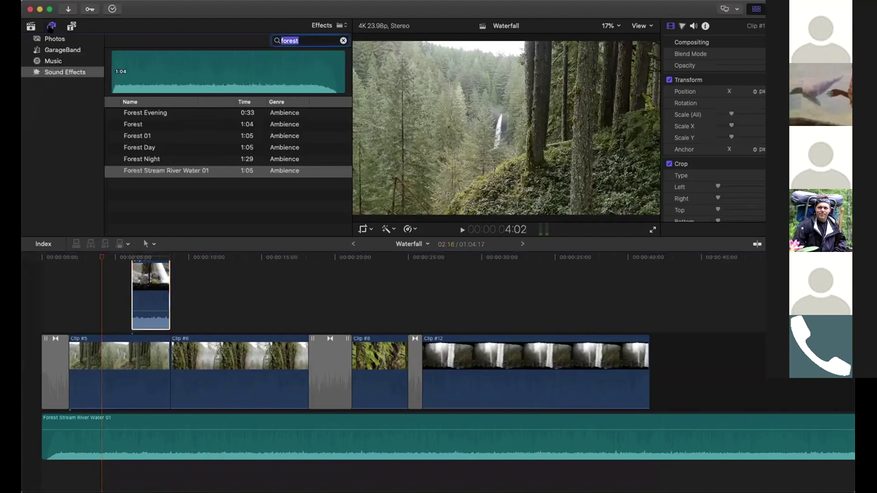
click(61, 73)
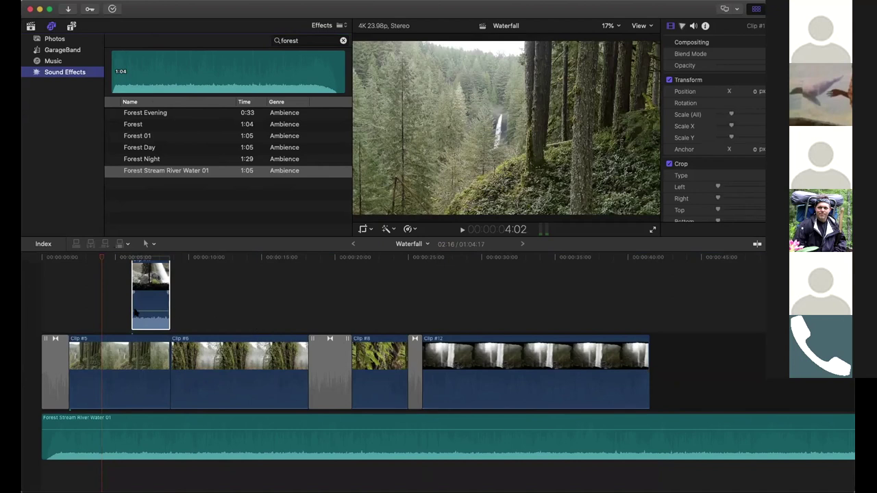
scroll(145, 308, up, 2)
Select Clip #17 at 7:06, nudge its volume, and show its Audio Inspector settings.
click(148, 322)
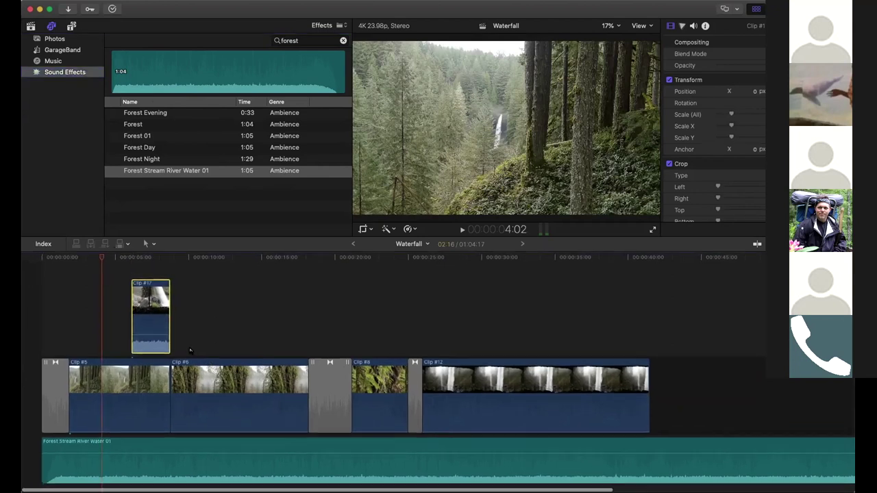
click(147, 258)
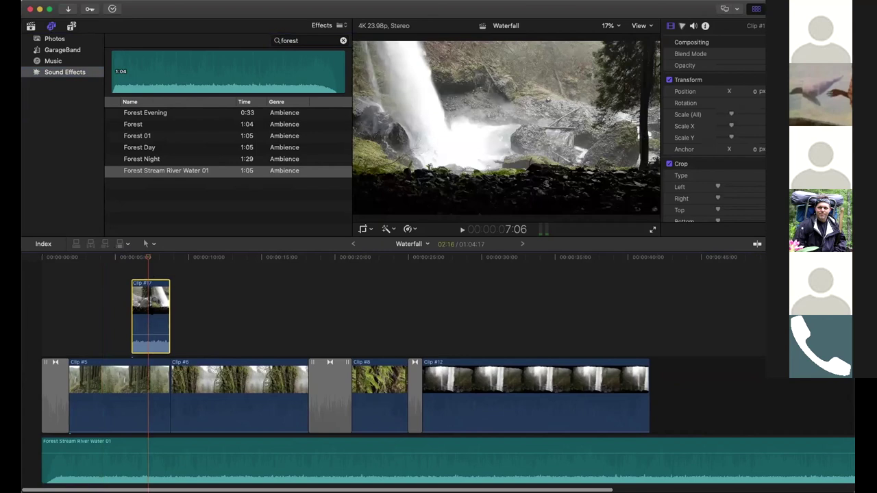
drag(148, 334, 147, 340)
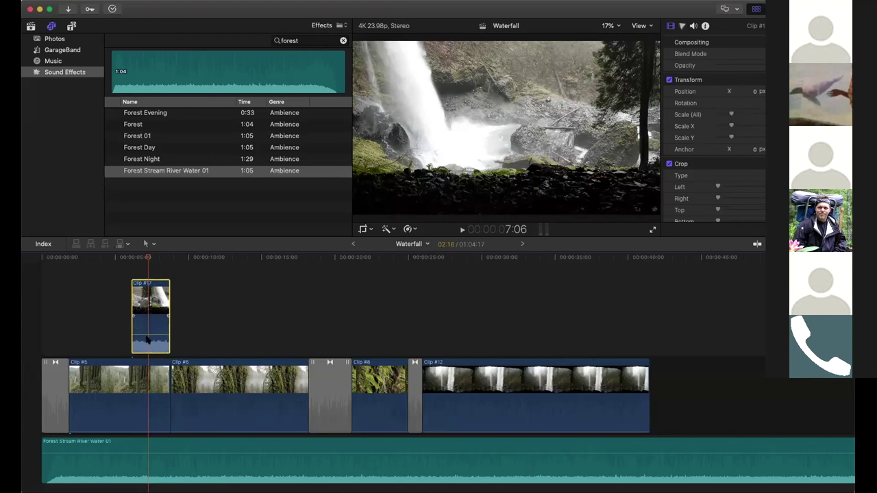
scroll(151, 296, down, 2)
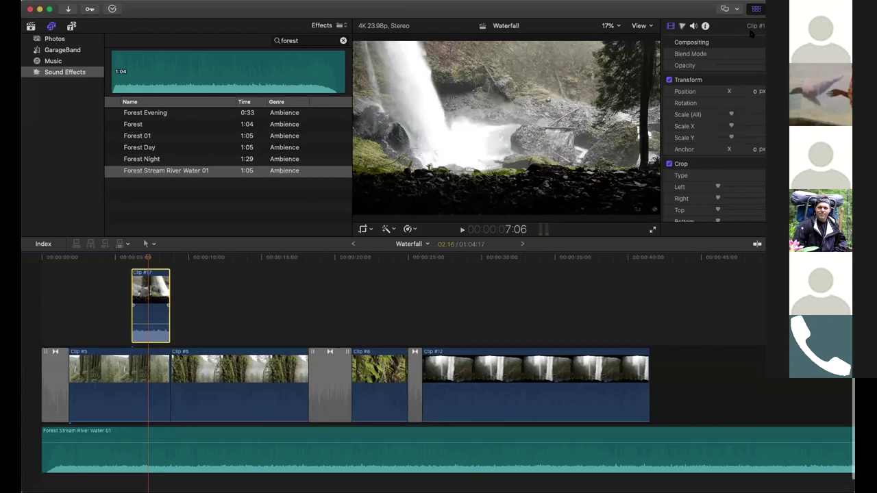
click(694, 26)
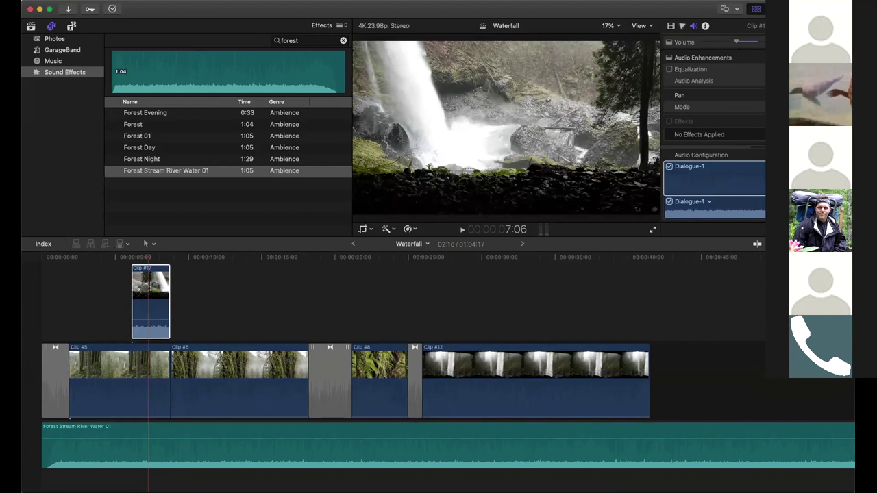
click(114, 171)
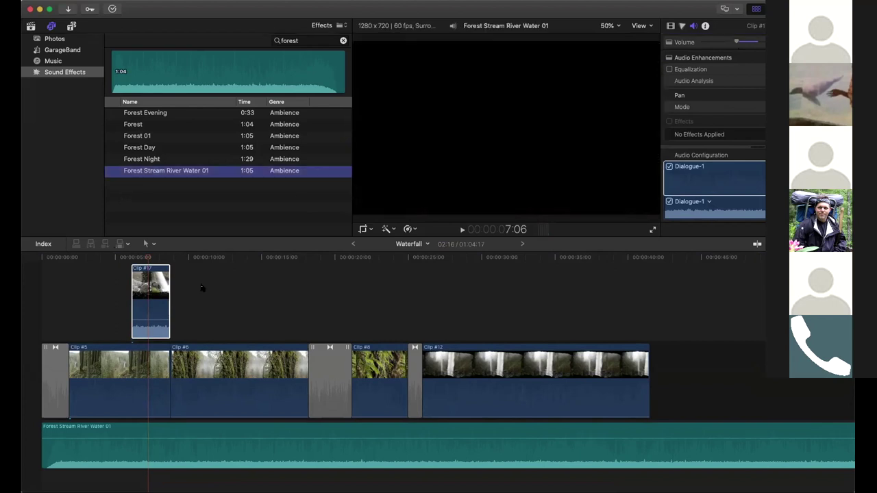
click(94, 259)
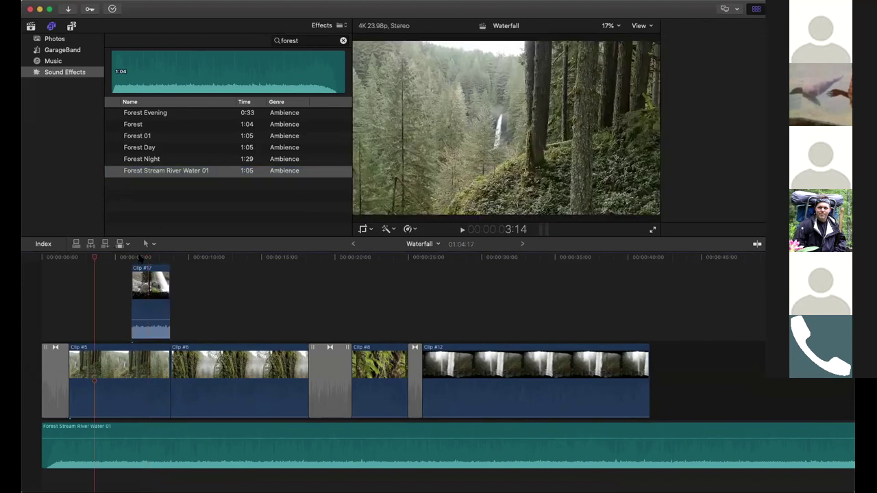
click(75, 74)
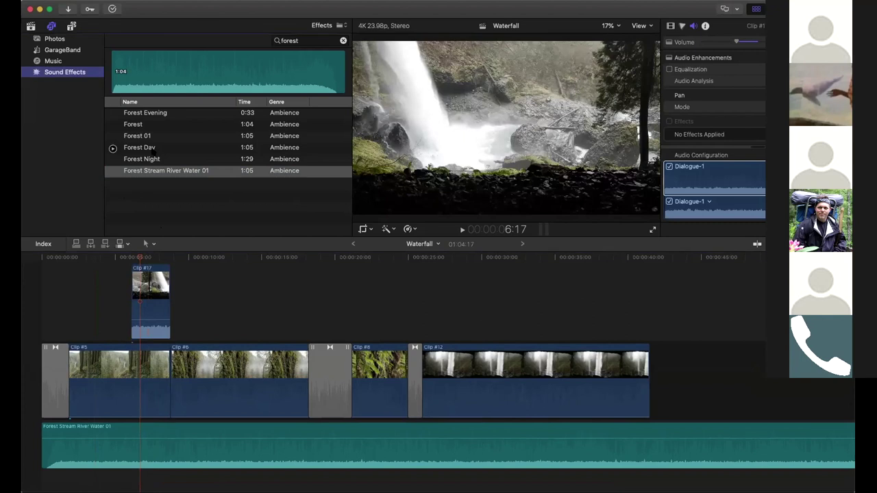
Preview the Forever True track in the Music library.
click(59, 62)
scroll(165, 158, down, 2)
scroll(165, 159, up, 10)
scroll(164, 158, down, 3)
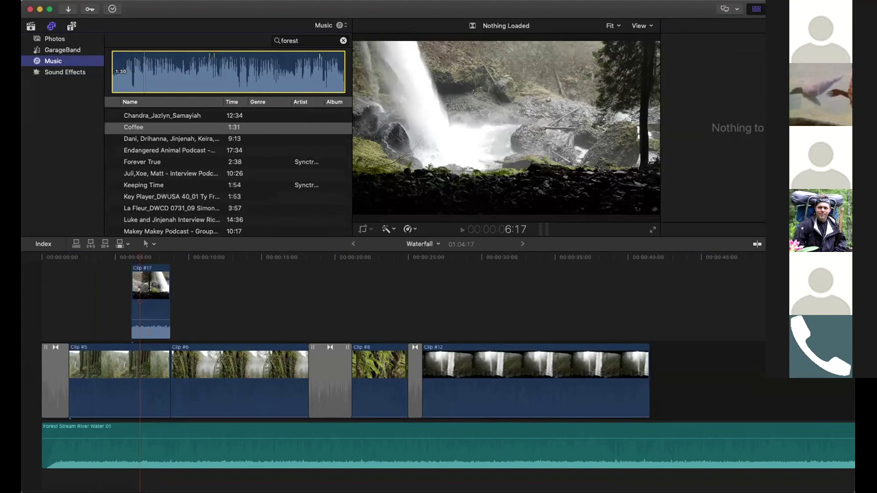
scroll(113, 163, down, 2)
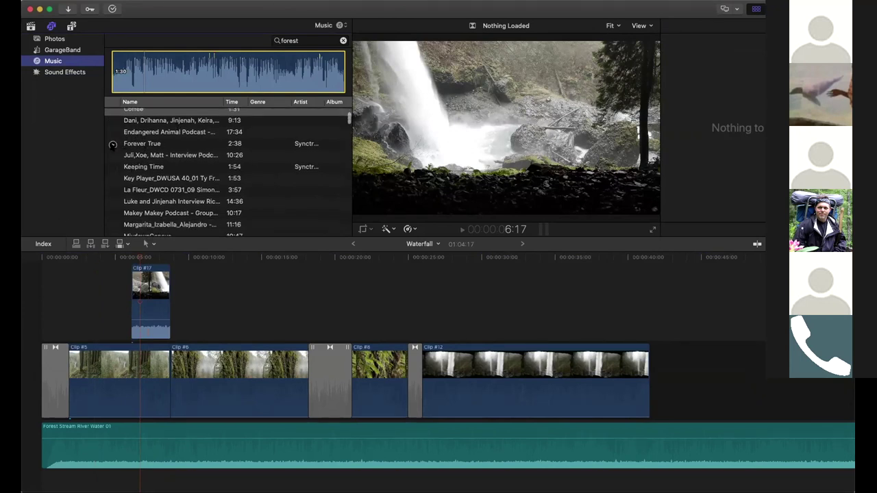
click(113, 145)
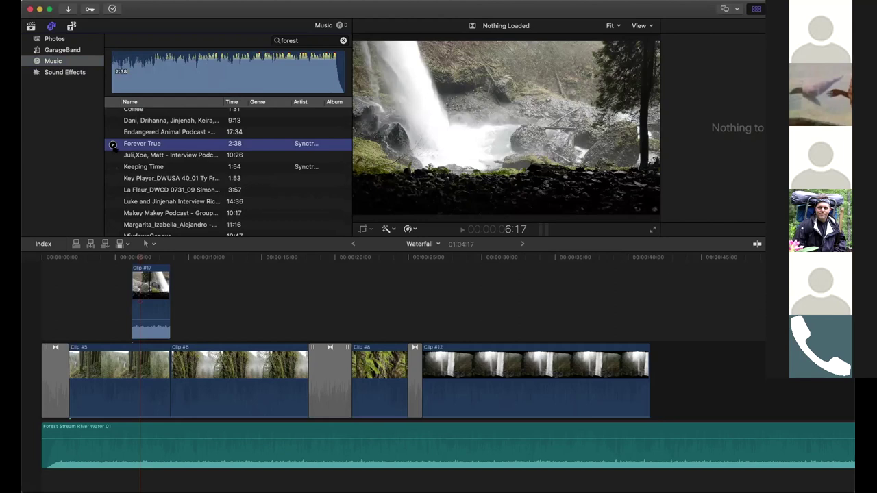
click(124, 82)
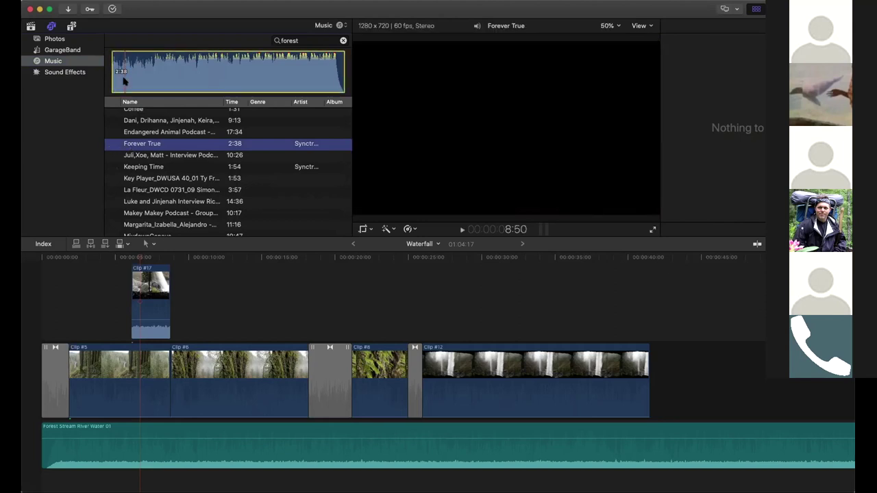
key(space)
Drag the 2:38 Forever True track into the timeline below the forest stream ambience.
scroll(171, 147, down, 3)
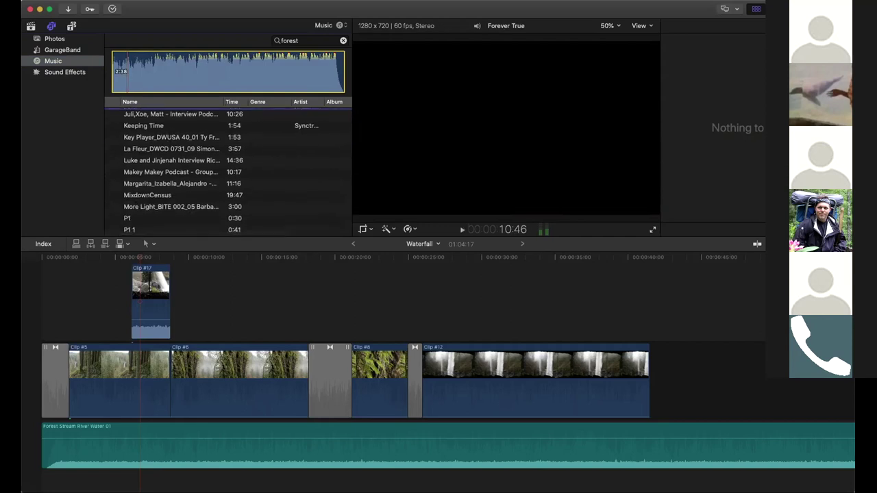
scroll(114, 172, down, 2)
scroll(144, 175, up, 5)
drag(136, 146, 96, 337)
drag(59, 452, 36, 461)
key(super+4)
scroll(36, 460, down, 2)
click(69, 388)
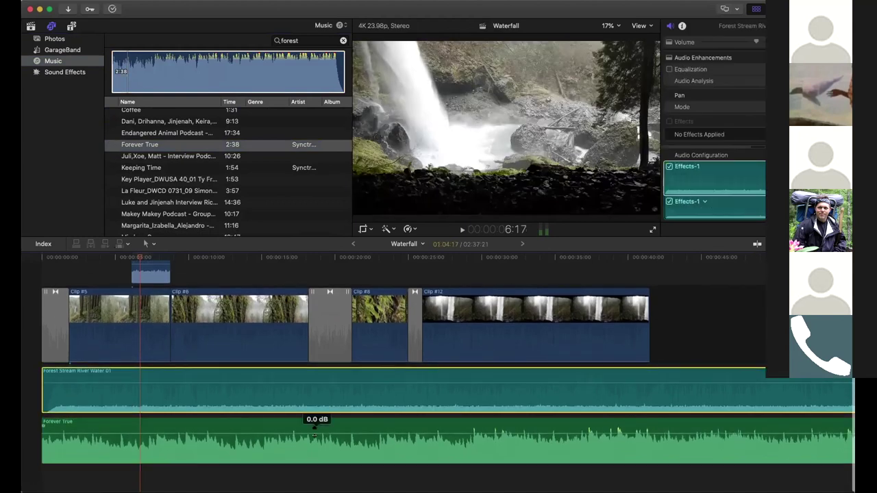
click(650, 376)
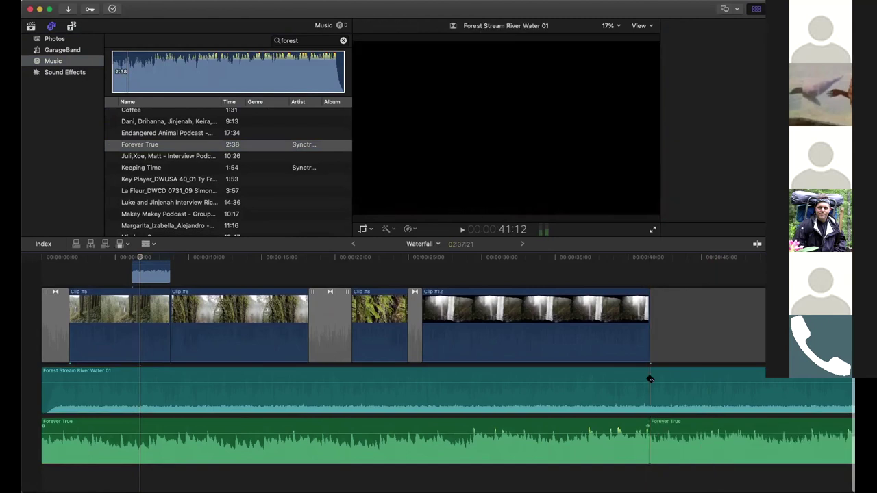
key(a)
click(678, 392)
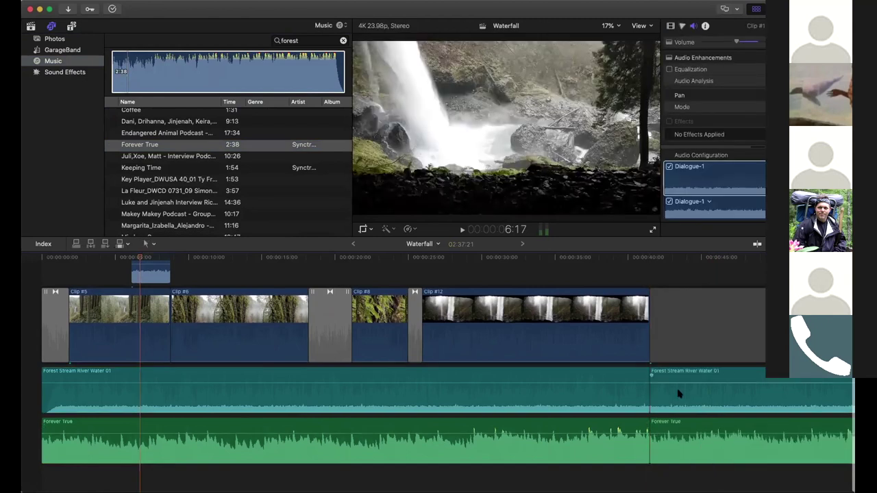
key(super+z)
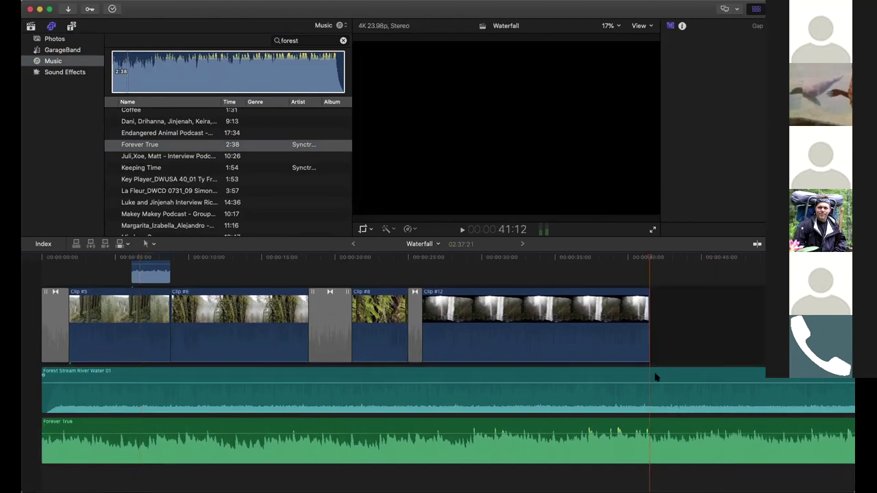
scroll(297, 322, up, 2)
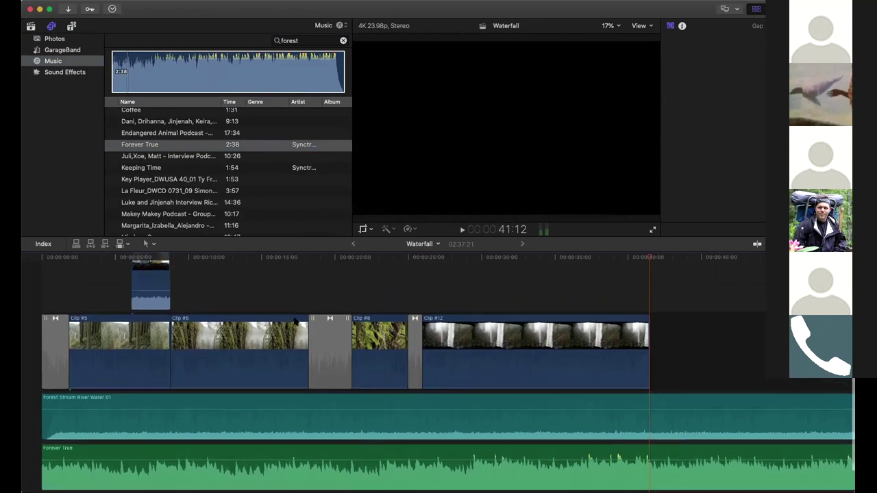
click(307, 257)
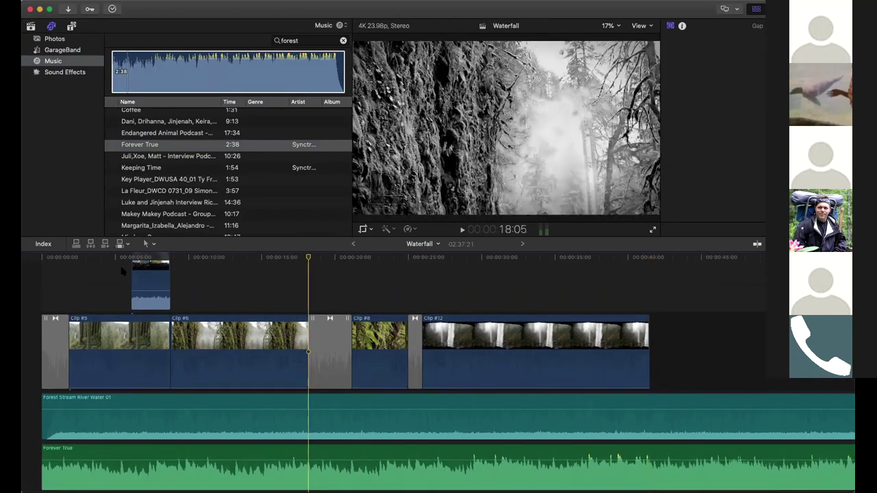
click(148, 272)
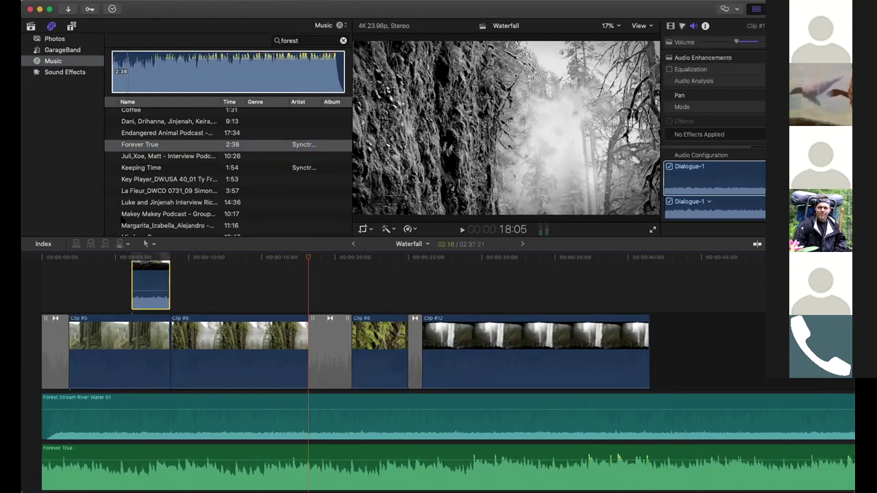
key(super+shift+a)
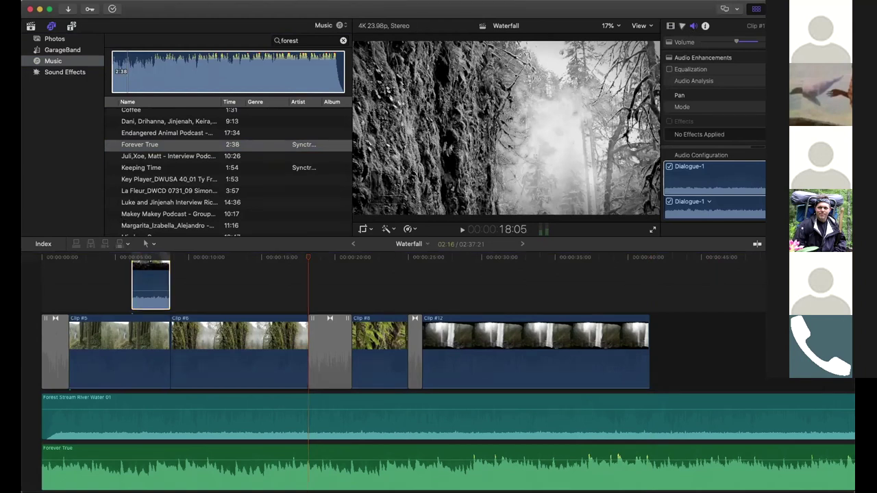
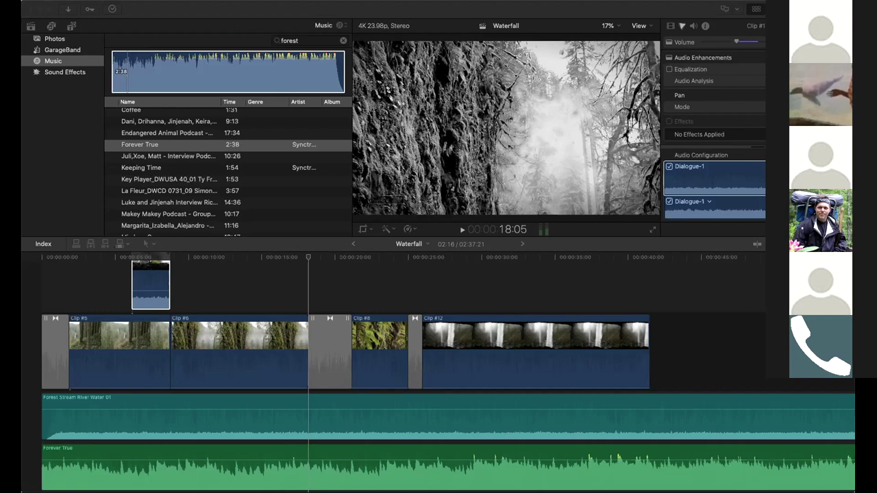
Lower the connected clip's volume line and scrub the timeline to preview it.
click(310, 257)
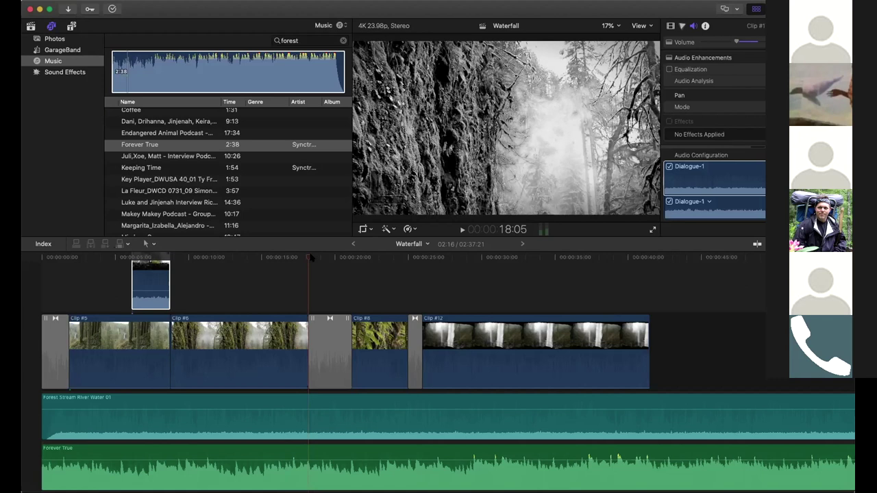
scroll(311, 289, down, 2)
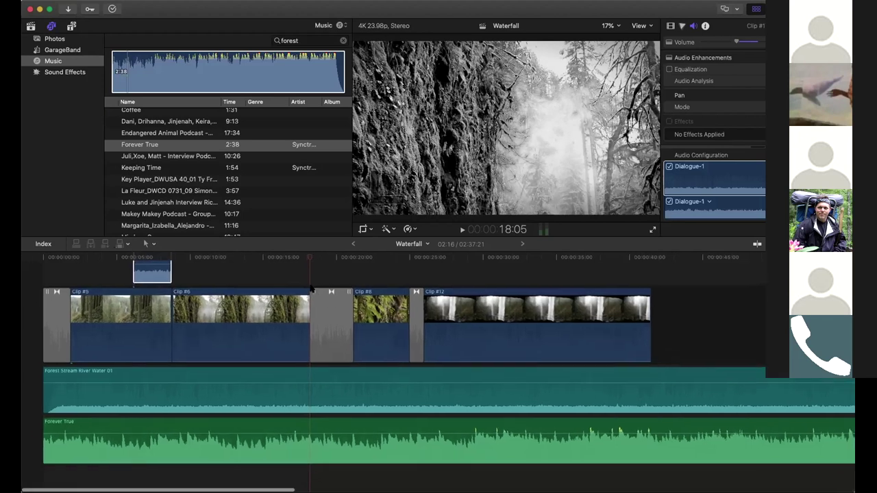
scroll(312, 289, up, 1)
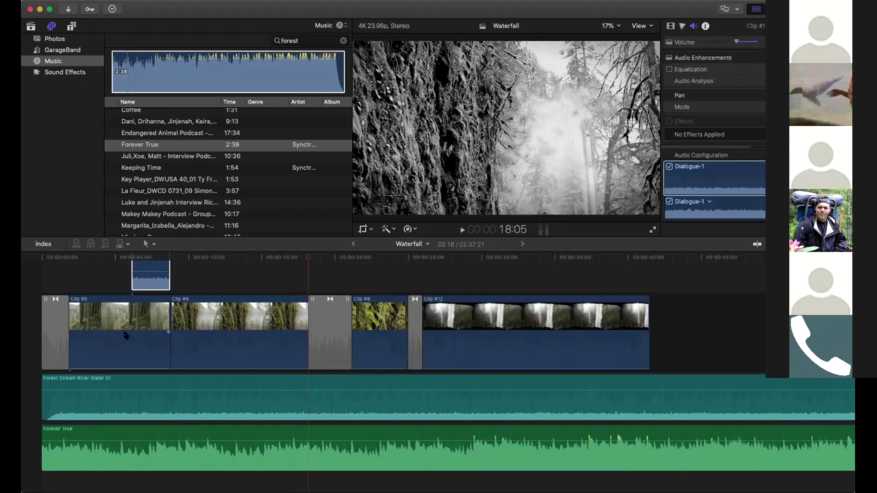
drag(150, 281, 150, 306)
drag(239, 259, 376, 261)
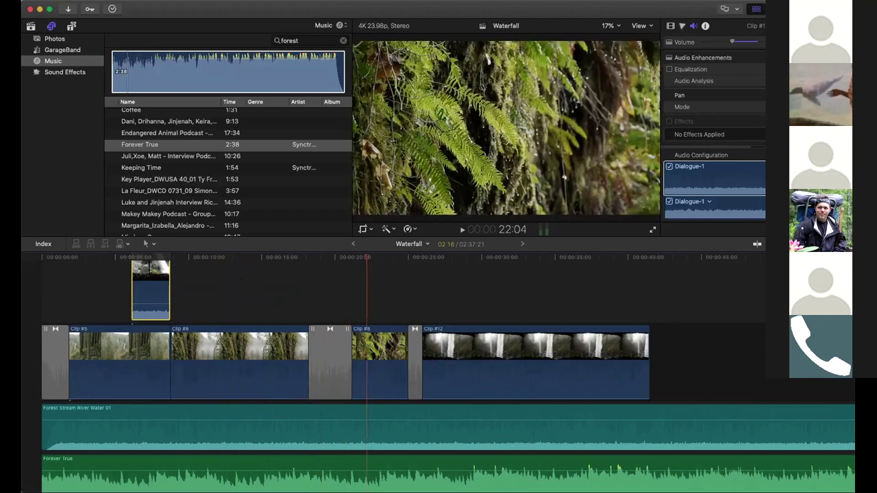
Pull Clip #8's volume down to -53.0 dB and Clip #12's to -32.0 dB.
click(378, 387)
drag(383, 393, 383, 396)
click(468, 258)
click(474, 259)
drag(469, 393, 478, 395)
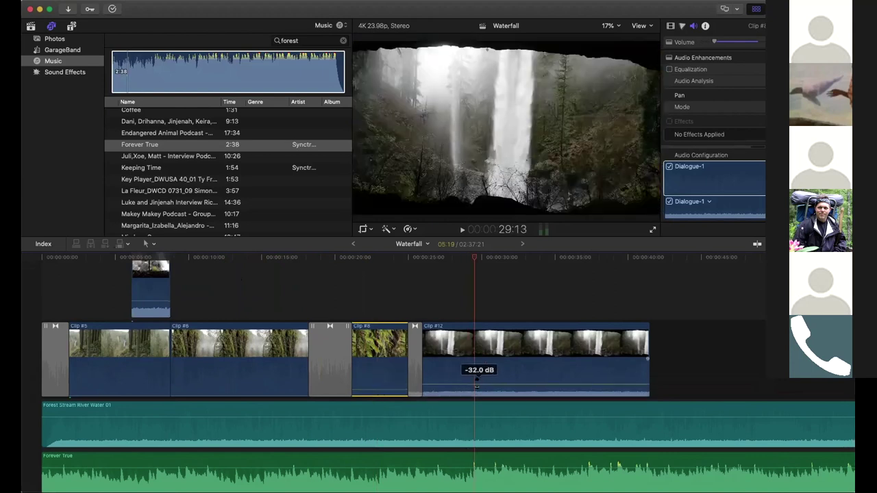
Fit the whole project in the timeline with Shift-Z and fine-tune the zoom level.
click(39, 286)
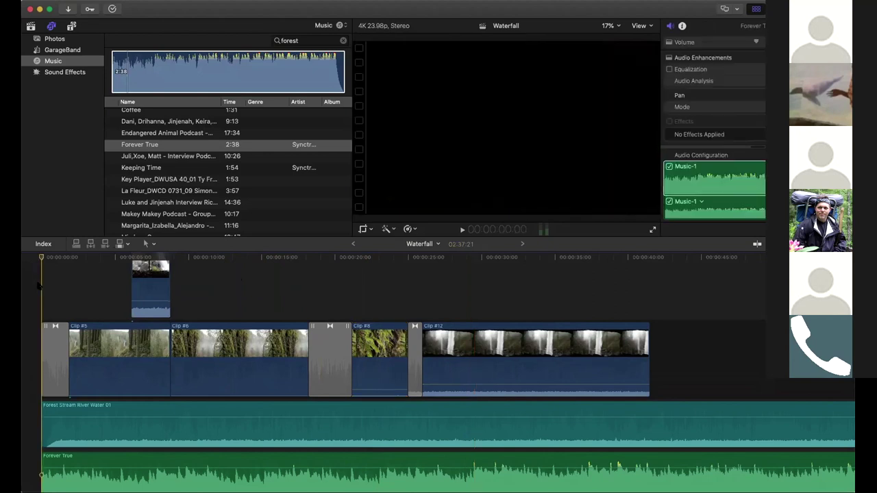
scroll(39, 286, down, 2)
key(shift+z)
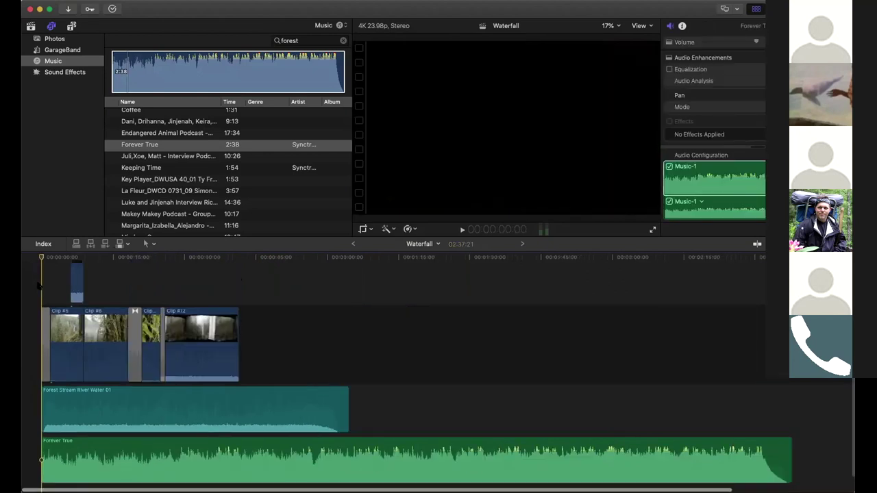
scroll(237, 322, down, 2)
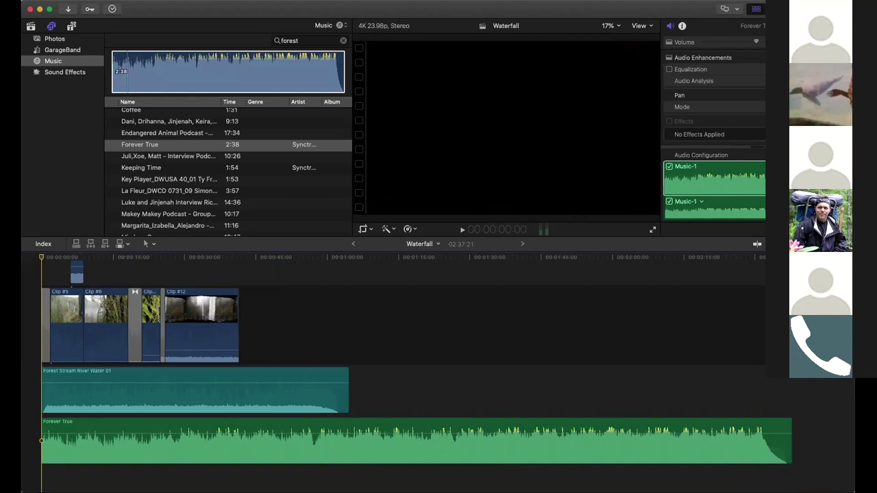
key(super+minus)
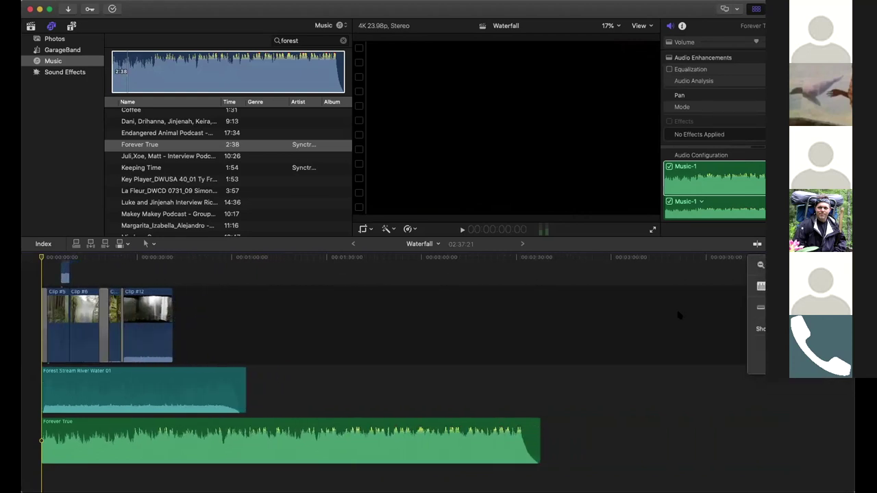
click(597, 325)
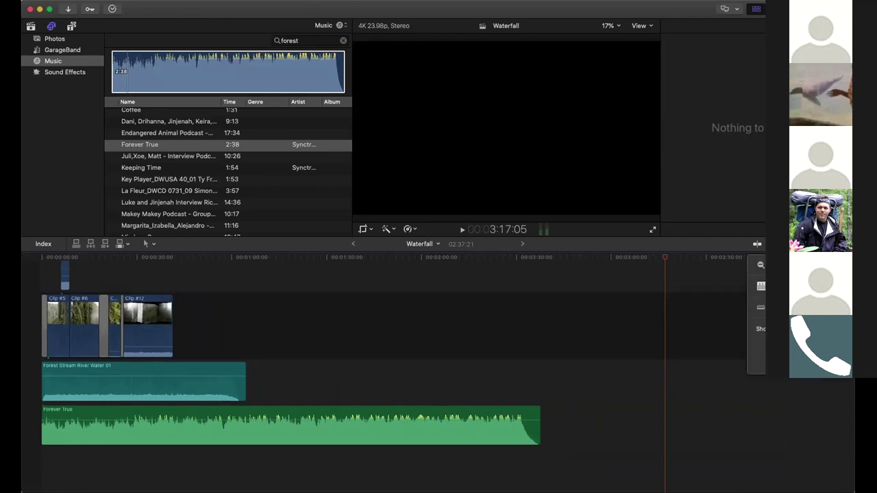
click(621, 303)
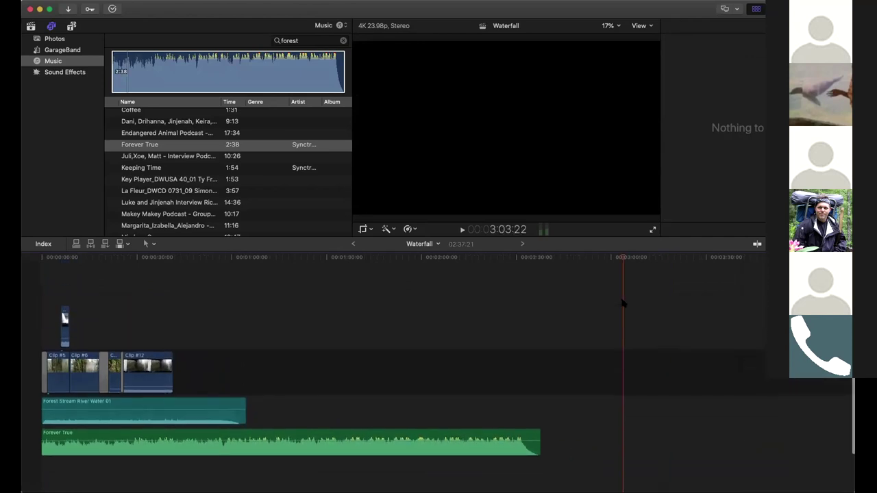
key(super+equal)
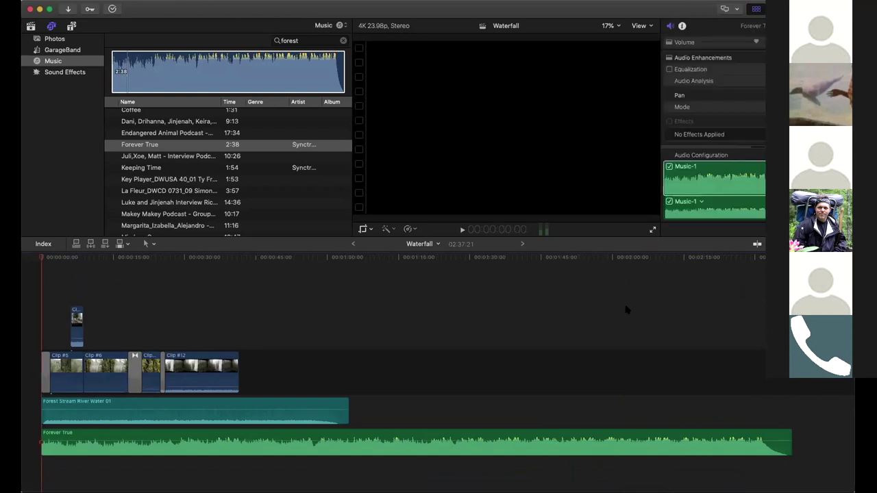
Jump between the project's end and start to check where it begins and ends.
key(End)
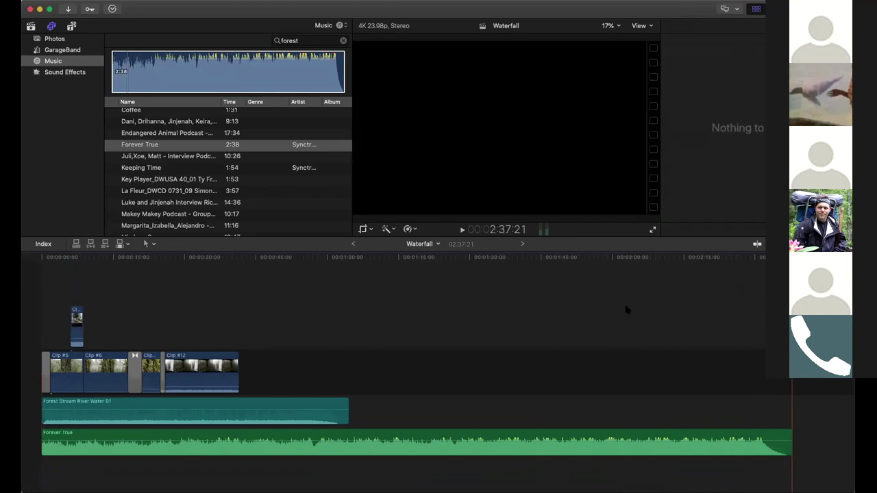
key(Home)
key(super+4)
key(End)
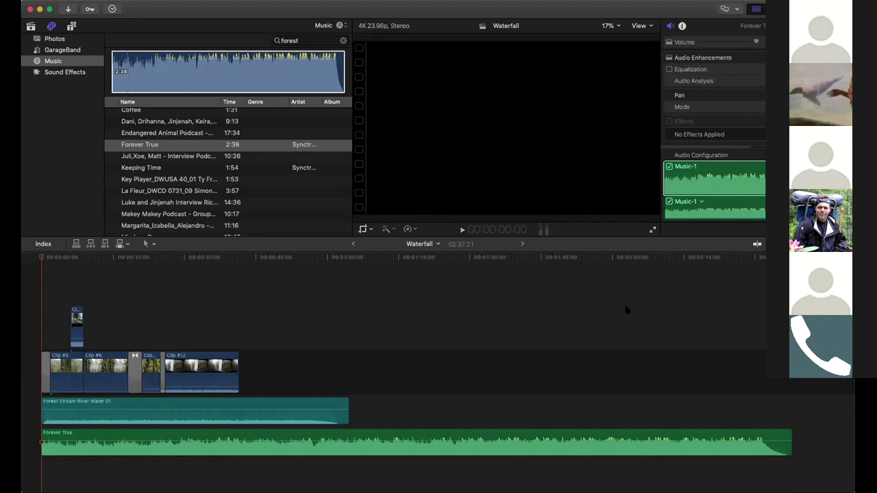
click(626, 310)
key(End)
key(Home)
click(55, 411)
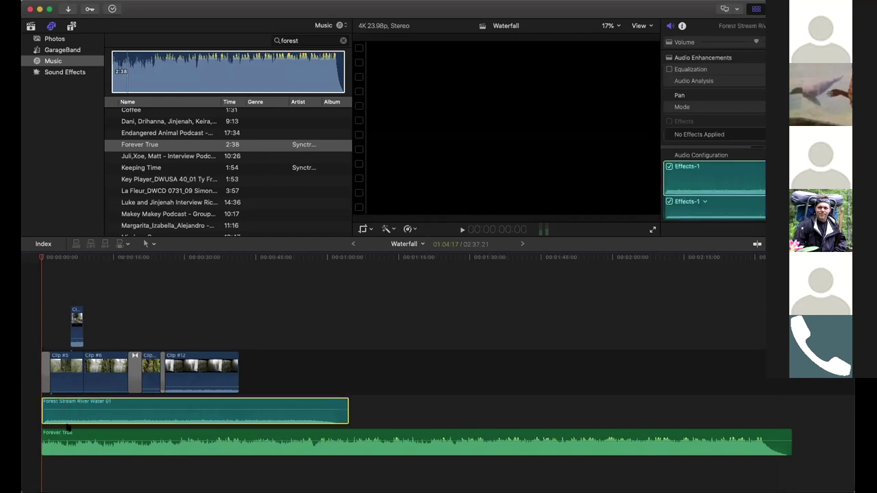
click(50, 278)
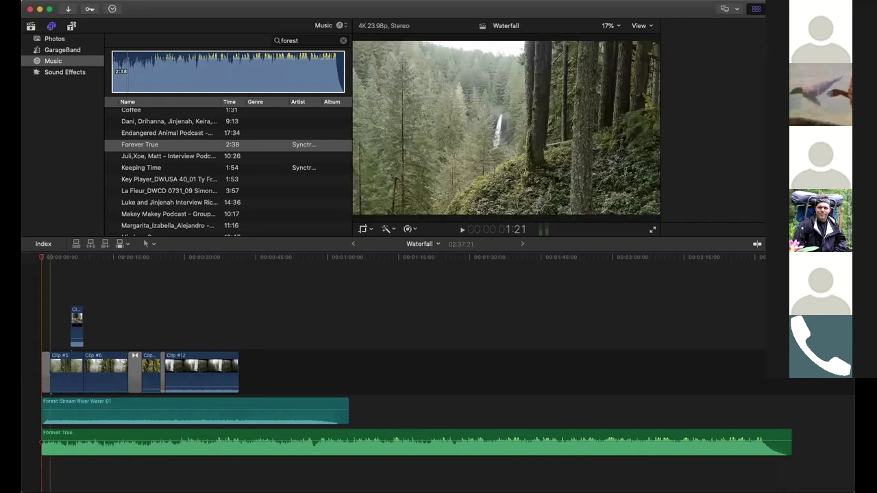
click(36, 283)
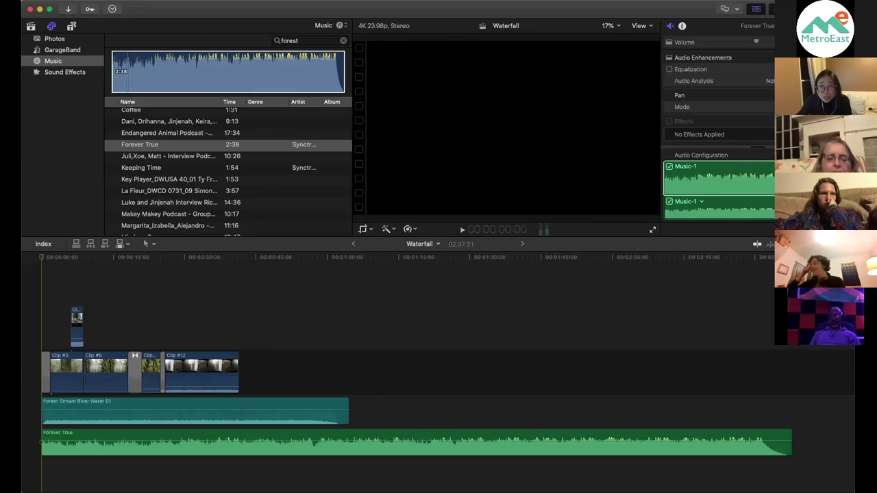
click(157, 276)
click(41, 276)
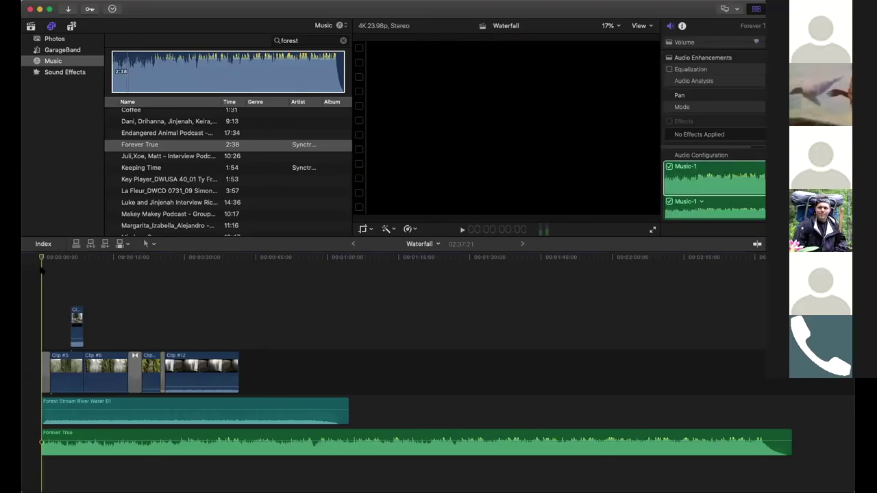
scroll(194, 316, down, 2)
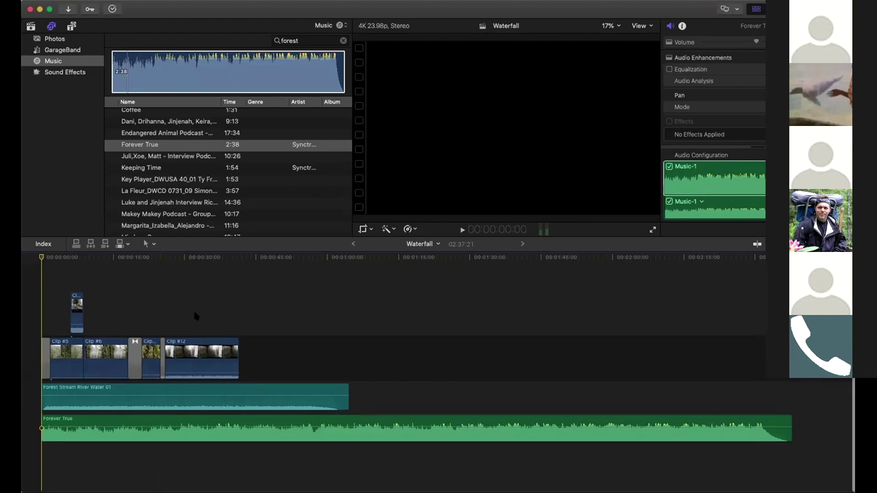
scroll(194, 316, right, 1)
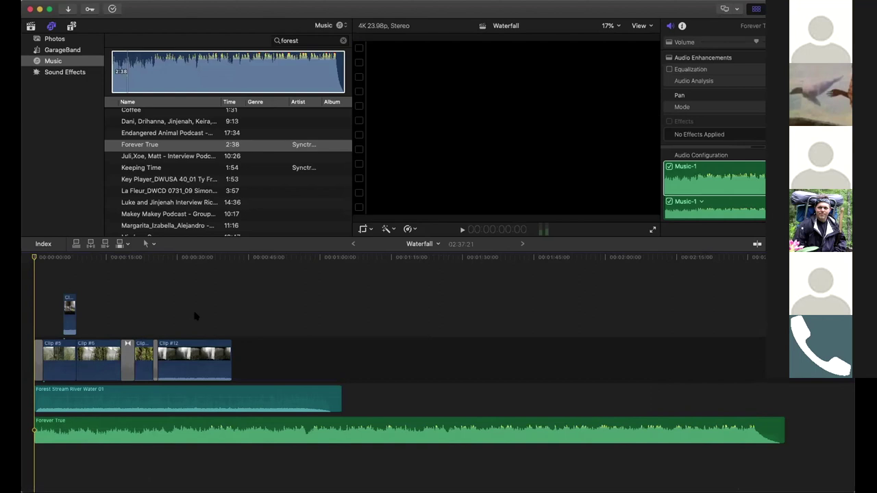
scroll(195, 316, up, 5)
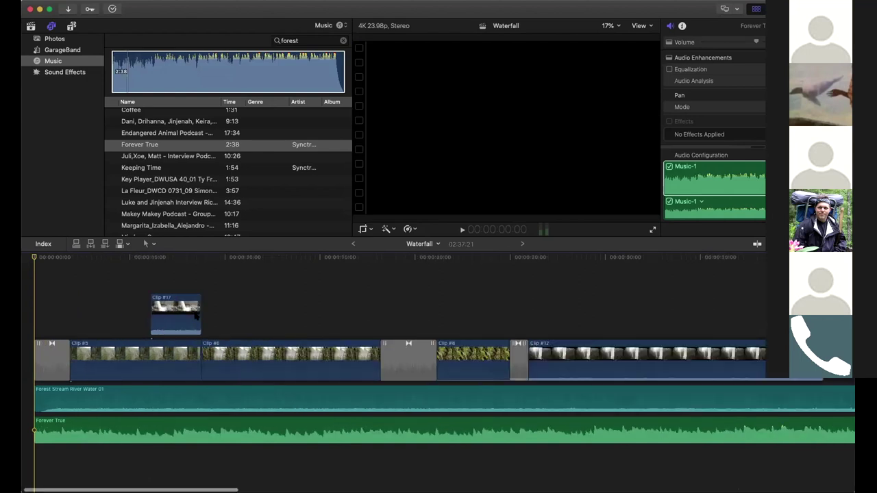
scroll(194, 316, up, 3)
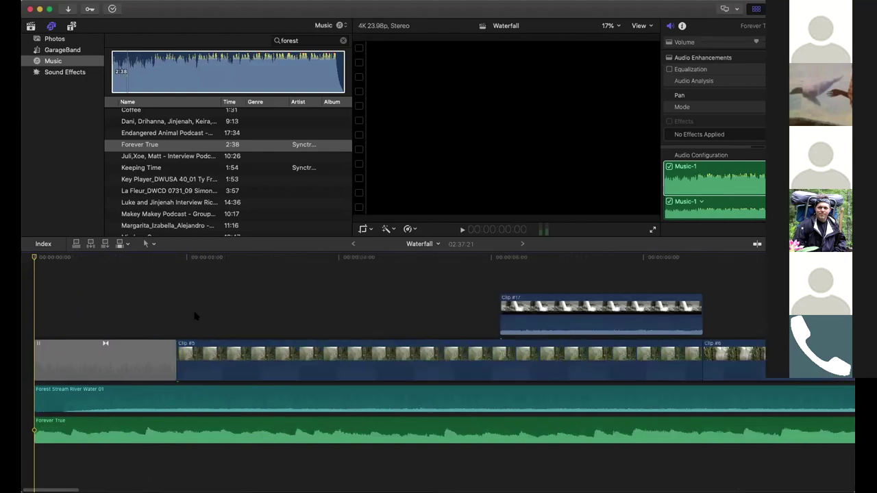
scroll(195, 316, down, 5)
scroll(195, 316, up, 2)
scroll(194, 316, down, 2)
scroll(195, 316, down, 4)
scroll(195, 316, up, 2)
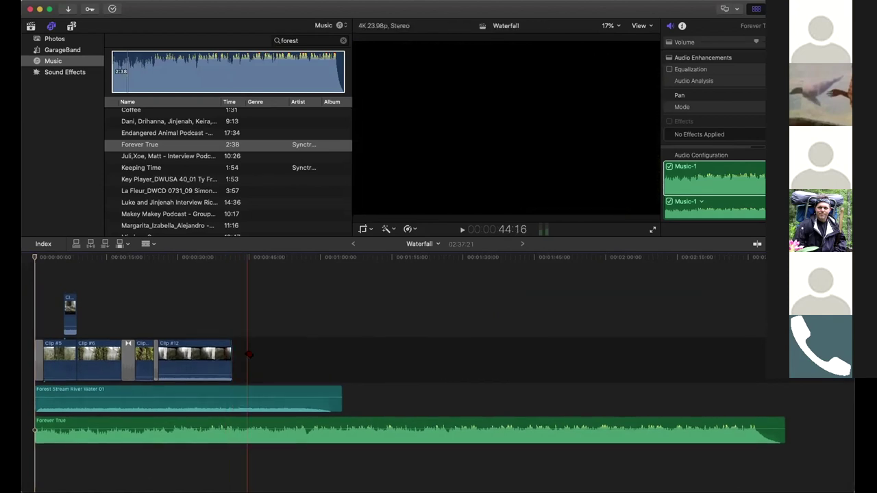
Blade the Forest Stream River Water 01 and Forever True audio where the video ends.
click(231, 392)
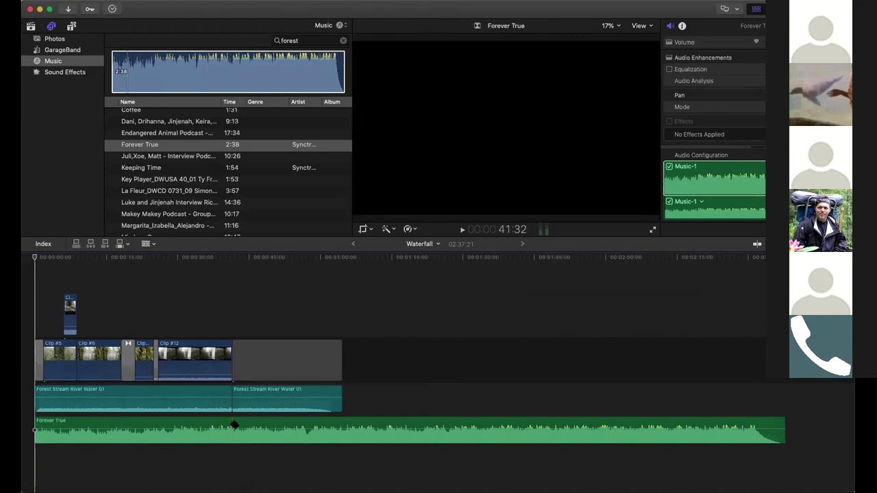
click(234, 424)
key(a)
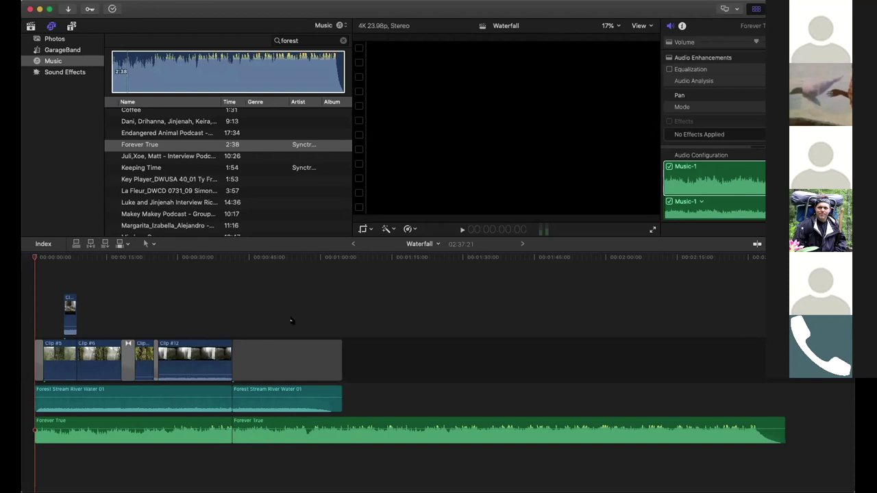
Delete both leftover audio tails so the project ends at 01:04:17.
click(255, 392)
key(Delete)
click(254, 392)
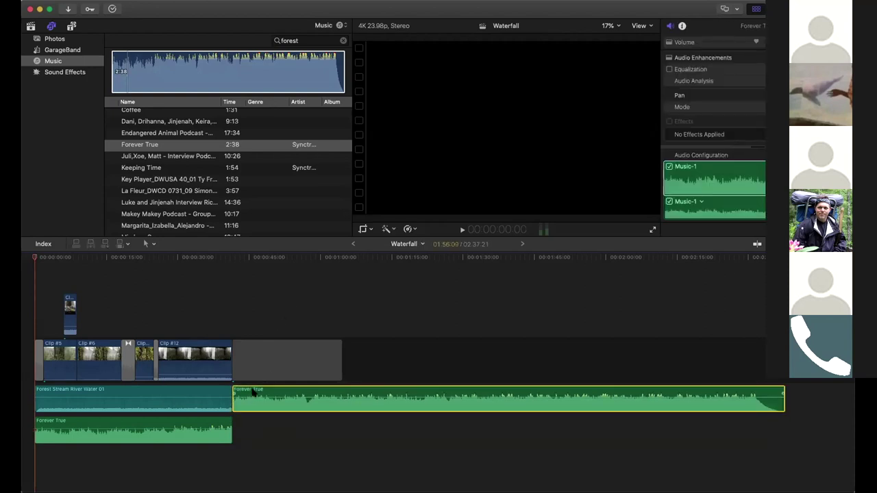
key(Delete)
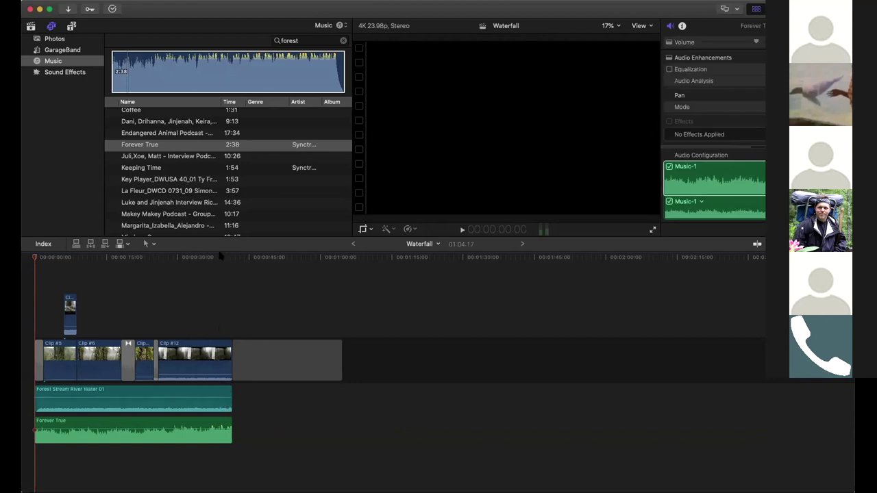
click(219, 256)
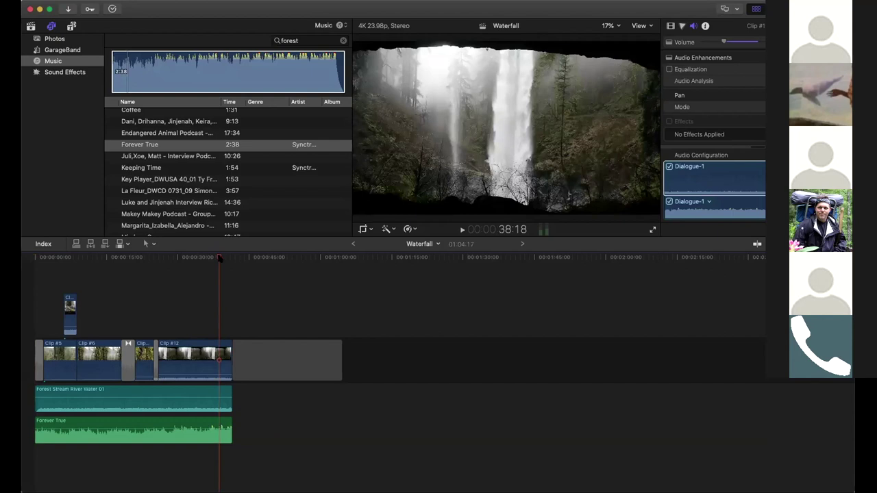
Preview the ending, zoom in twice on Clip #12's end, and adjust its volume line there.
key(space)
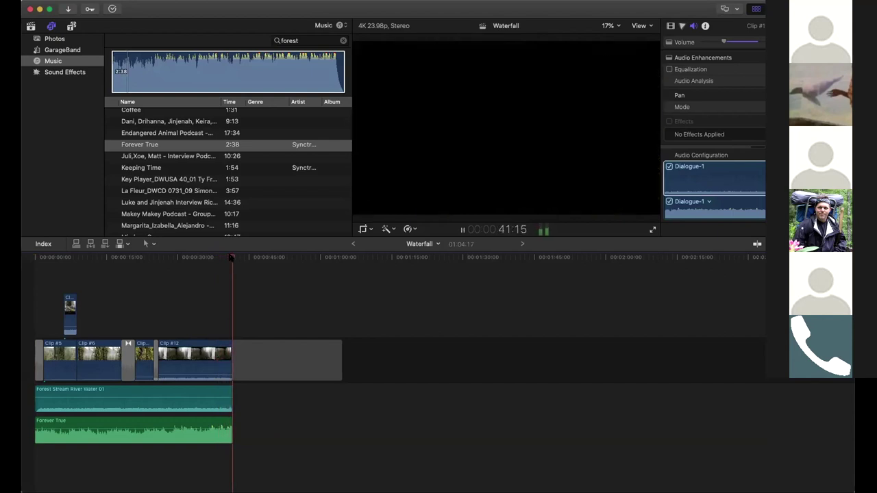
key(space)
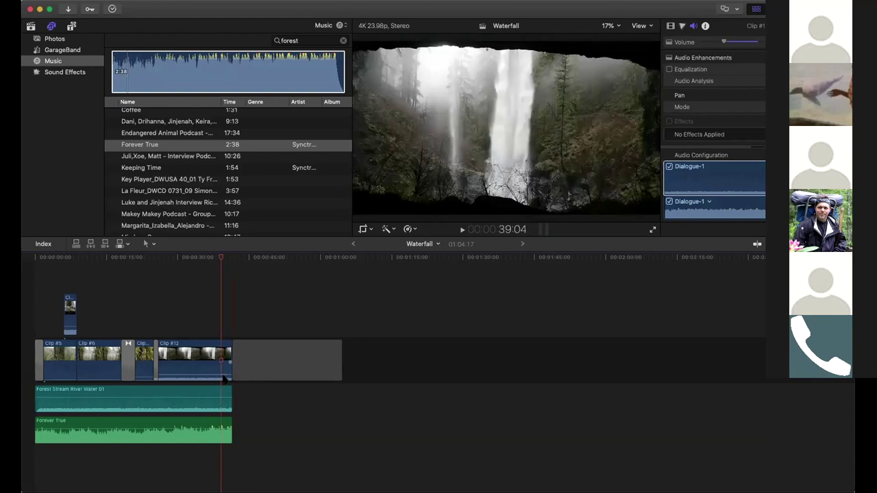
key(super+equal)
key(super+equal)
key(super+equal)
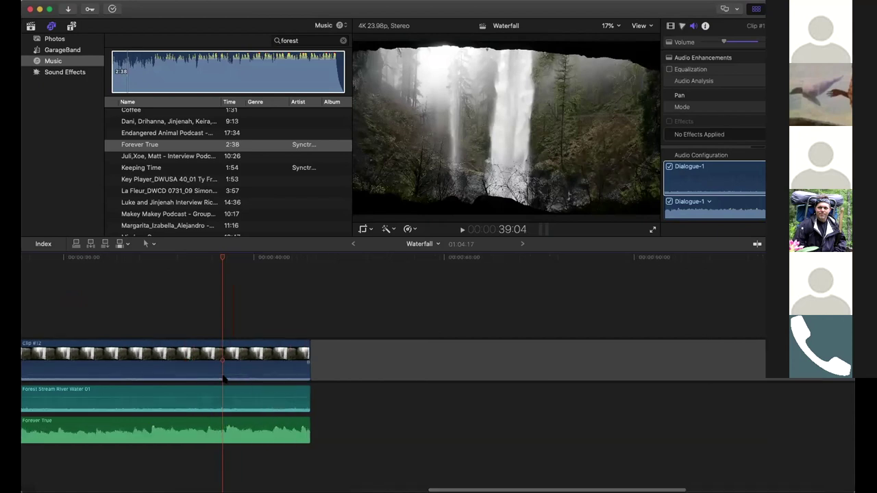
key(super+equal)
drag(368, 375, 368, 373)
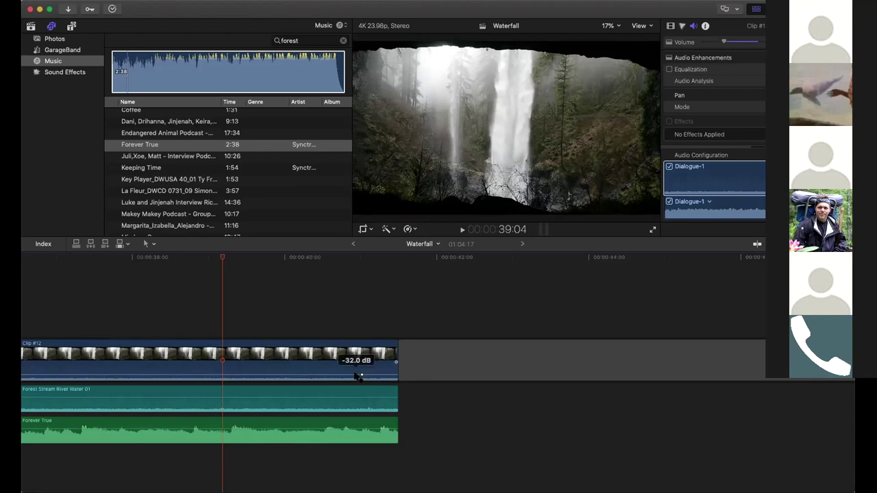
Add end volume keyframes on the audio clips and pull ending levels down, Forest Stream to -46 dB.
click(332, 269)
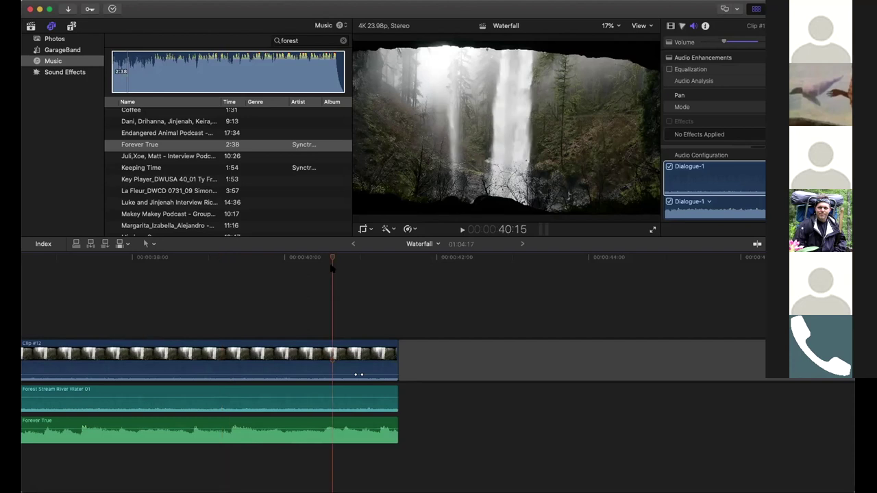
click(361, 399)
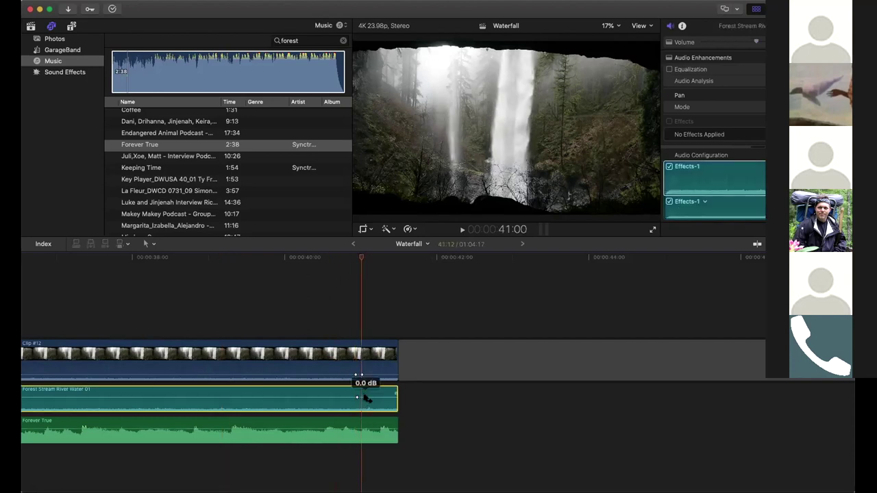
alt+click(364, 397)
alt+click(360, 429)
alt+click(368, 429)
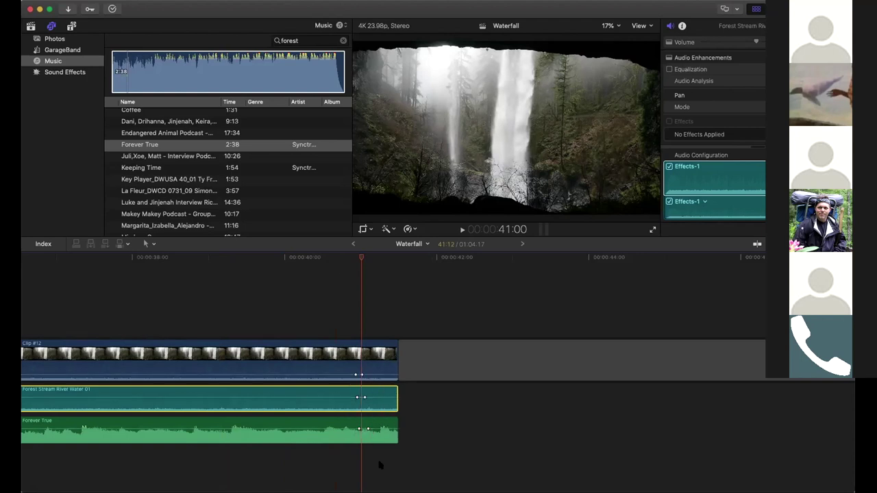
drag(361, 375, 376, 410)
drag(376, 424, 380, 440)
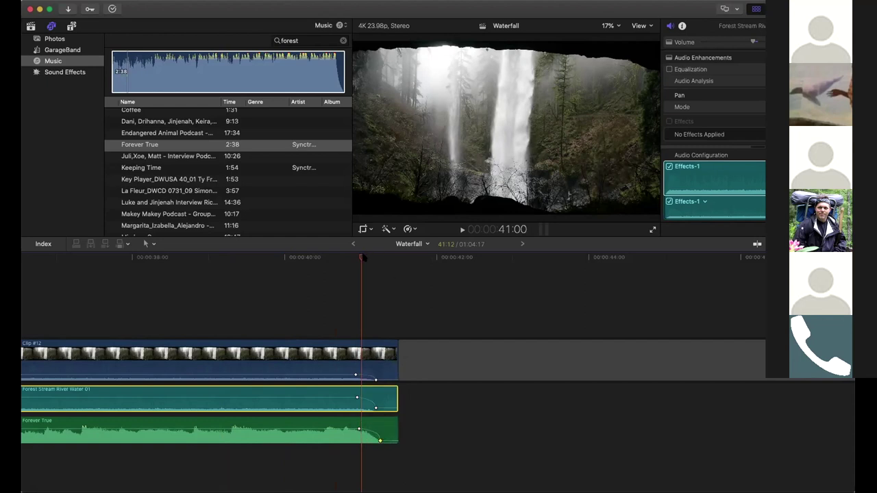
Preview the fade-out and shift Clip #12's volume keyframe to 41:12.
click(337, 259)
key(space)
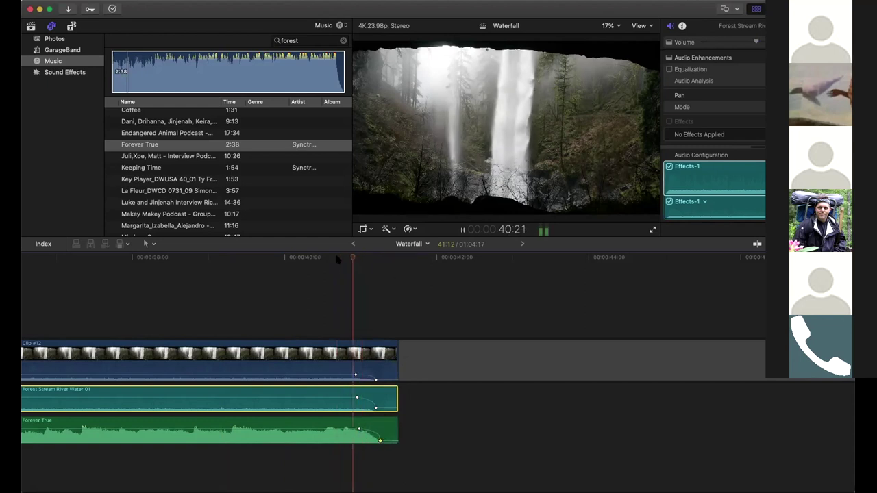
click(247, 257)
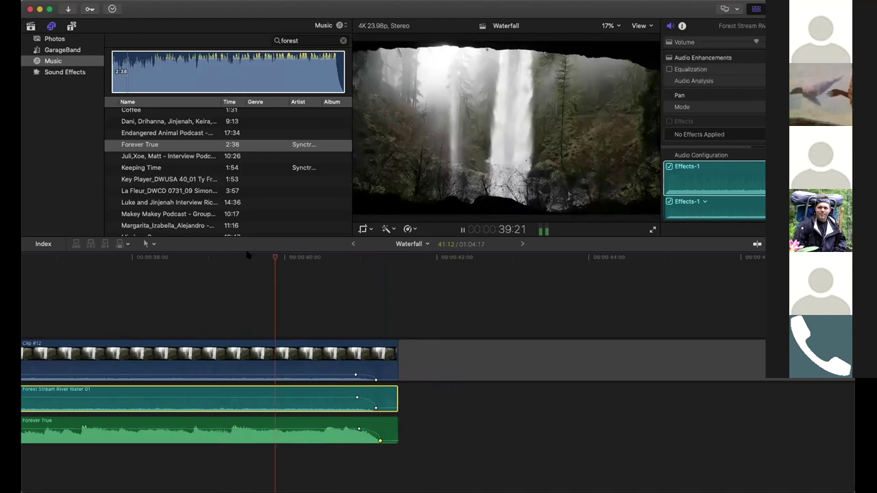
key(space)
drag(356, 374, 340, 375)
Add a fade transition at the end of Clip #12 and preview the ending.
key(ctrl+super+5)
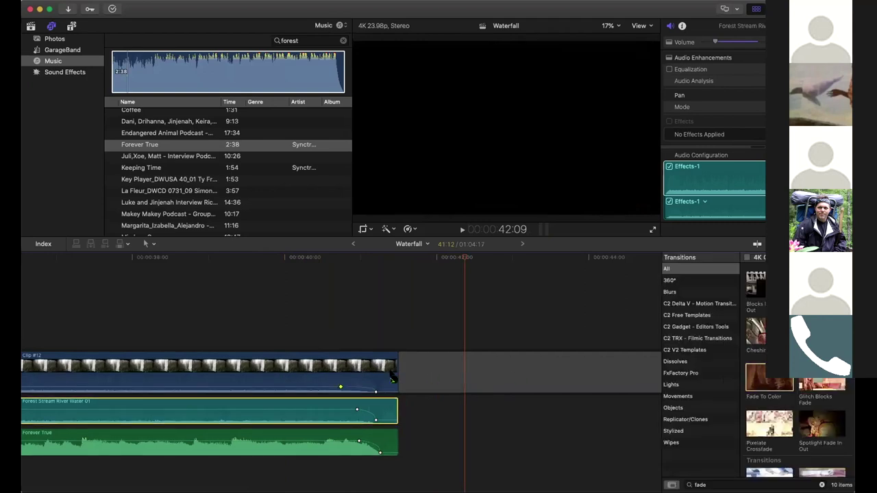
key(super+t)
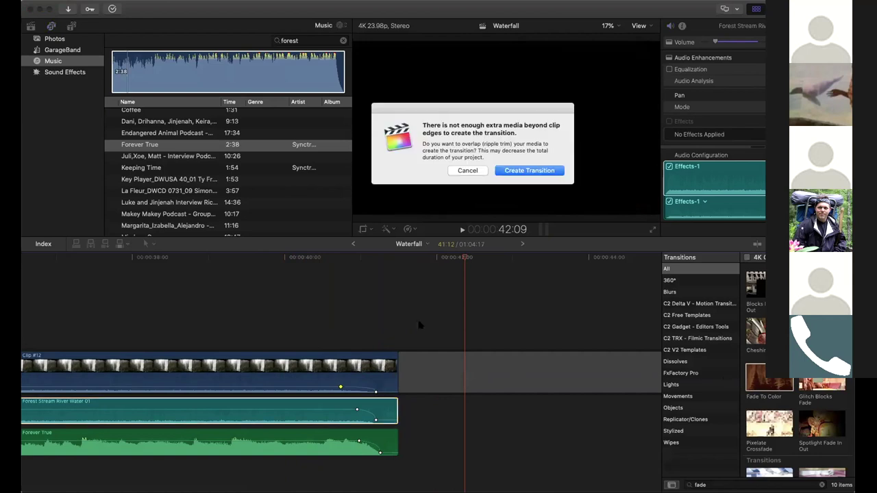
click(522, 171)
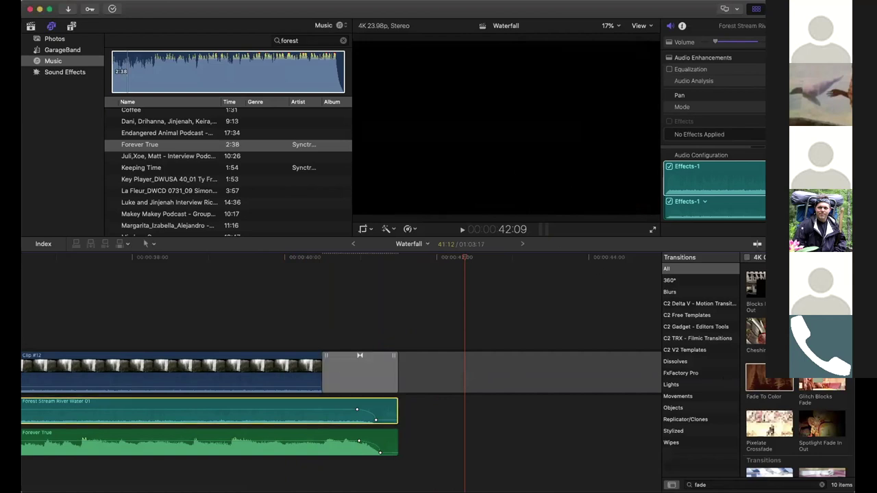
key(ctrl+super+5)
click(295, 258)
key(space)
click(210, 258)
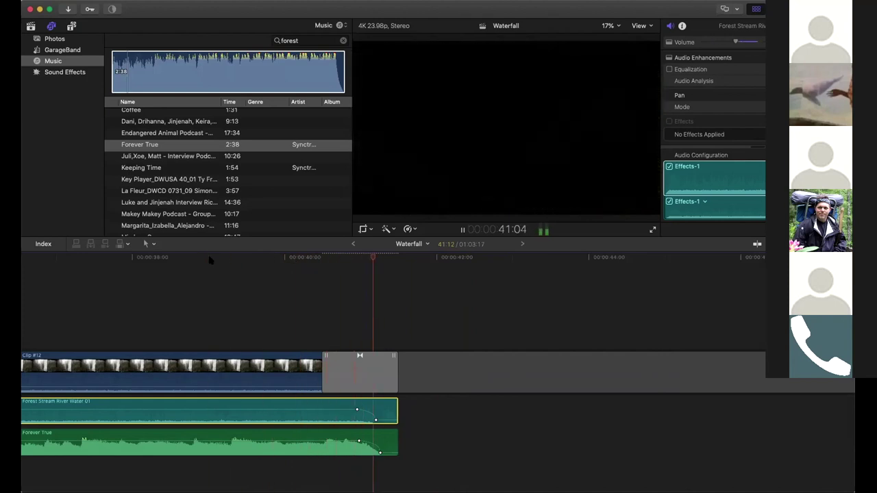
Zoom out, delete the empty gap after the clips, and return to the timeline start.
key(super+minus)
key(super+minus)
key(super+minus)
key(super+minus)
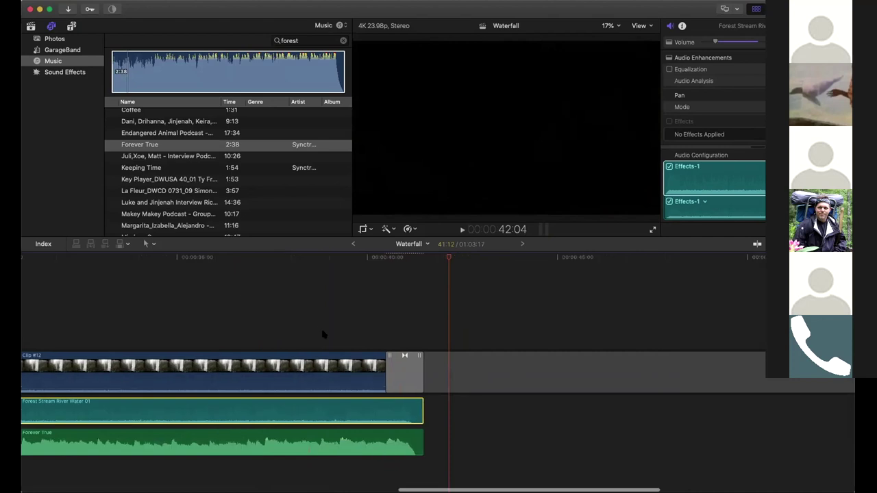
scroll(343, 352, up, 3)
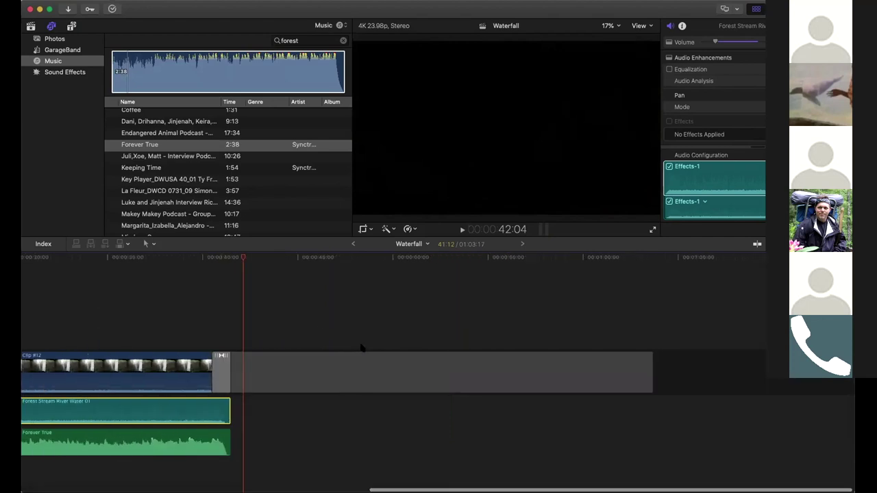
click(278, 377)
key(Delete)
key(Home)
Lower the Forever True music to about -20 dB and play the timeline to 11:15.
drag(72, 440, 72, 447)
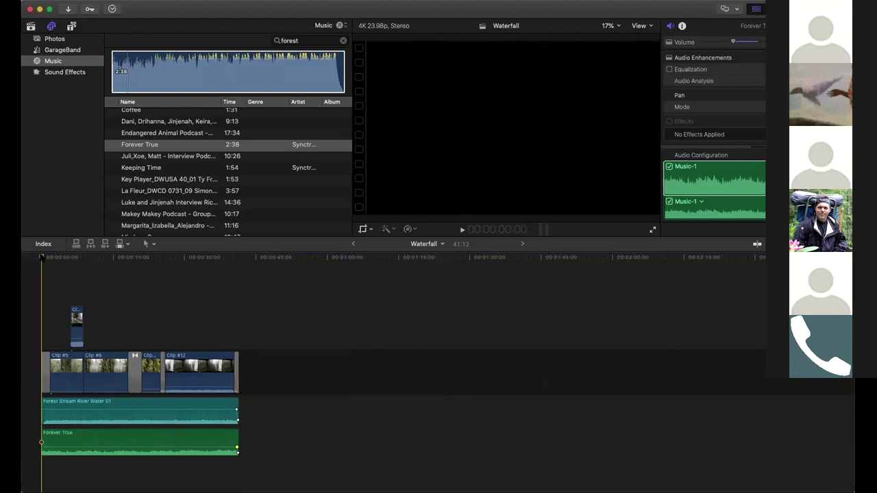
key(space)
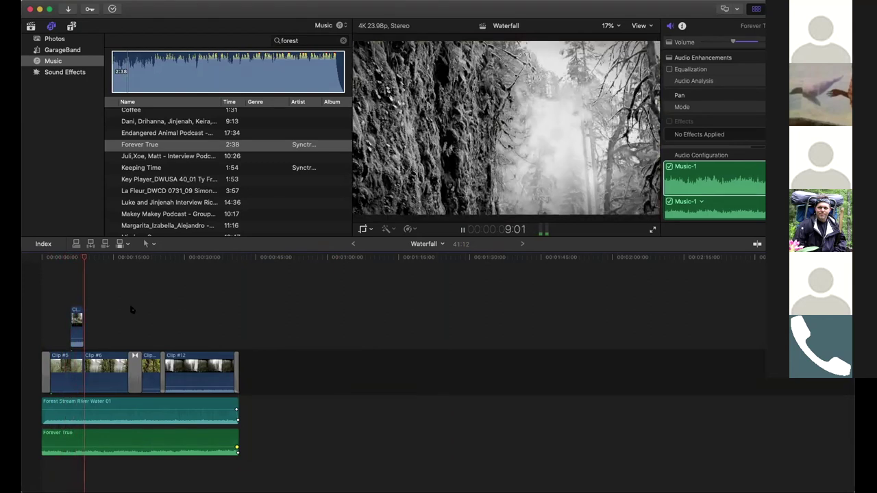
key(space)
Delete Clip #6 from the storyline and review playback up to 19:05.
click(103, 376)
click(103, 374)
key(BackSpace)
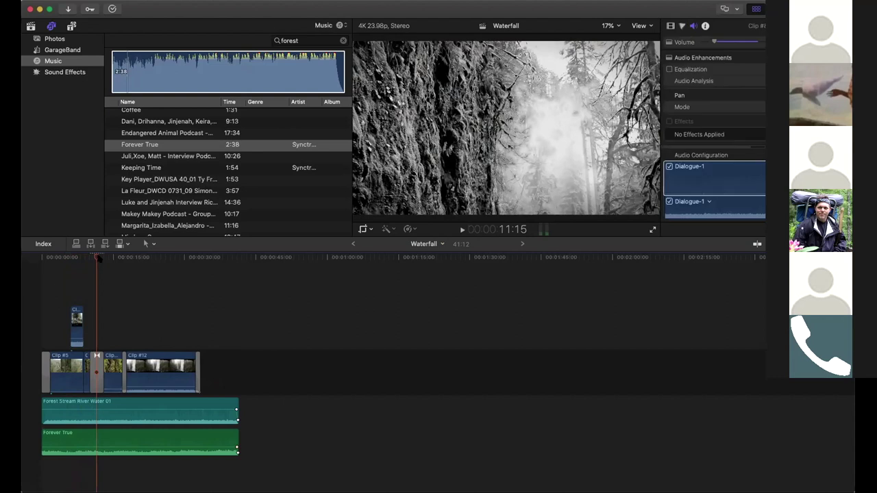
key(space)
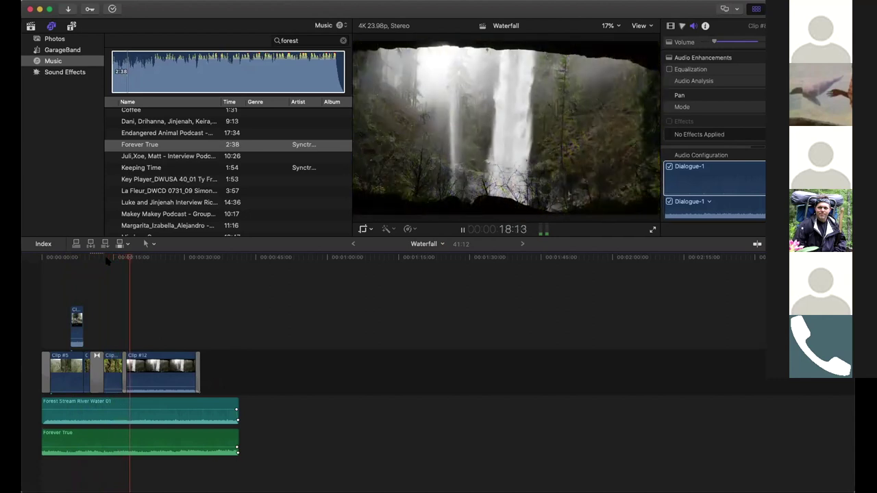
key(space)
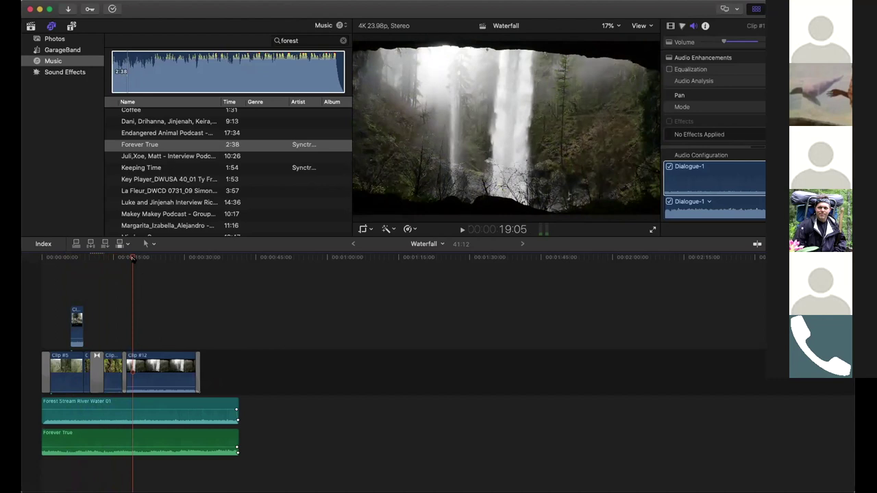
click(36, 288)
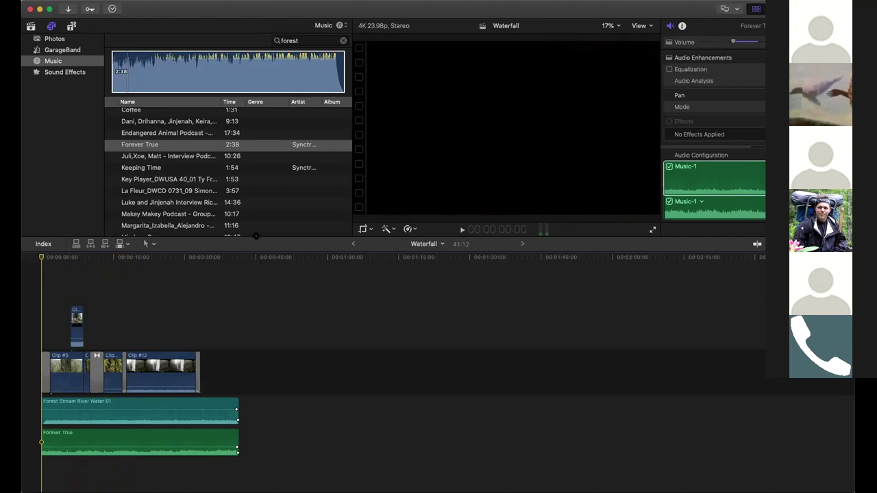
scroll(226, 182, up, 5)
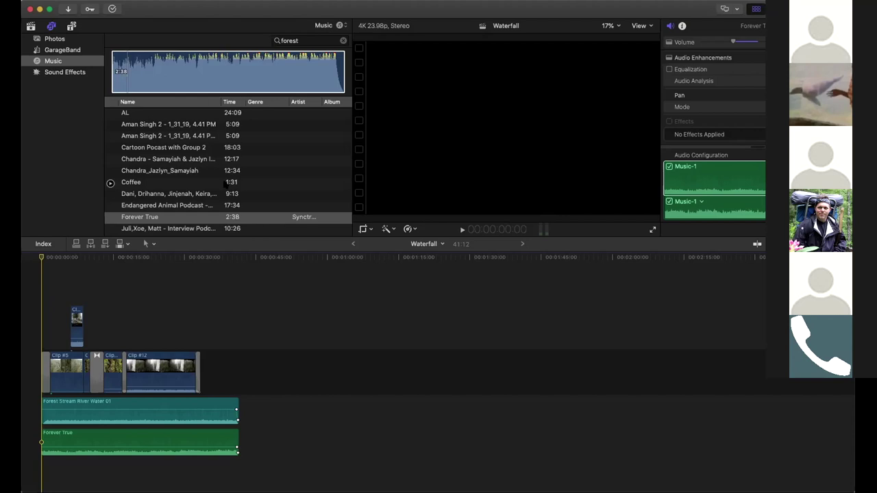
click(121, 274)
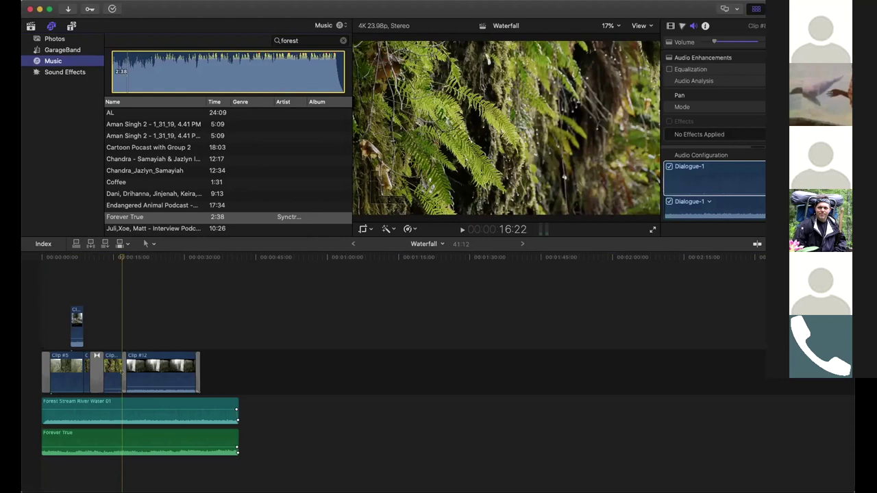
click(190, 287)
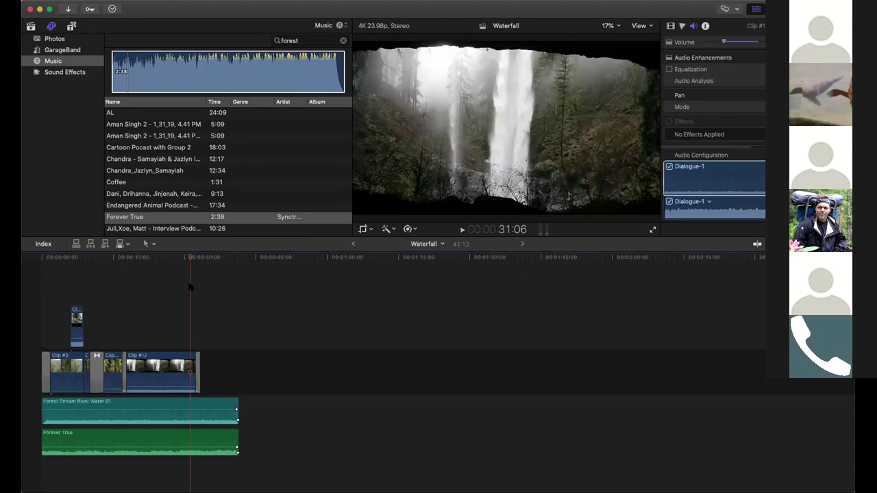
click(154, 244)
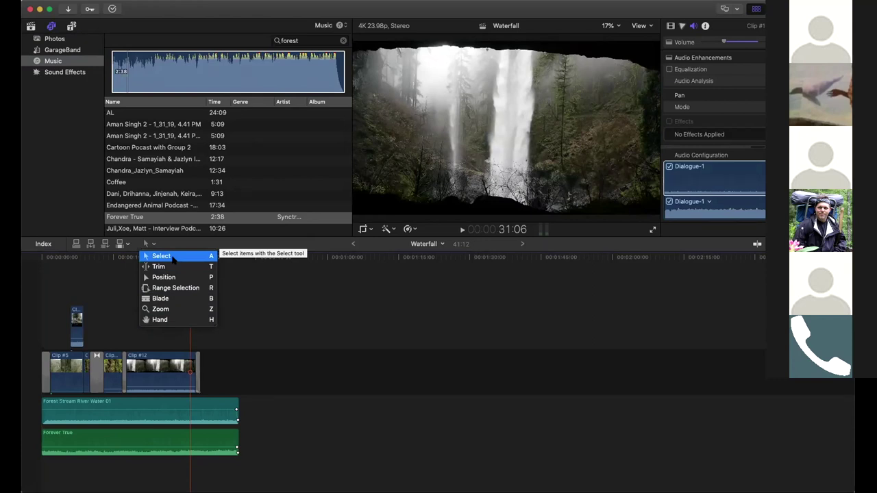
click(259, 276)
click(181, 257)
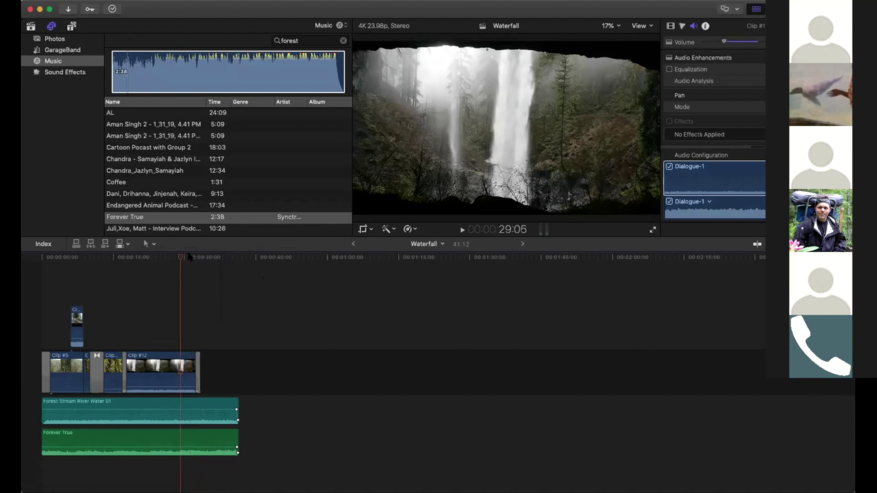
click(45, 258)
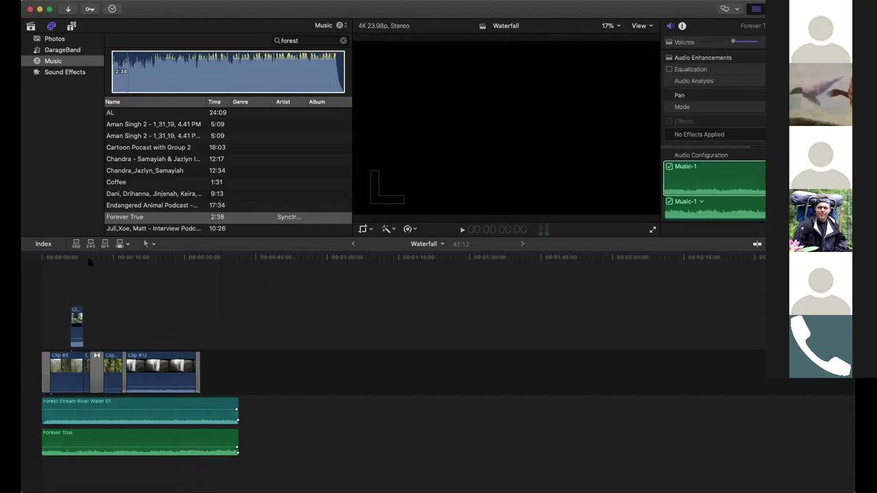
click(201, 257)
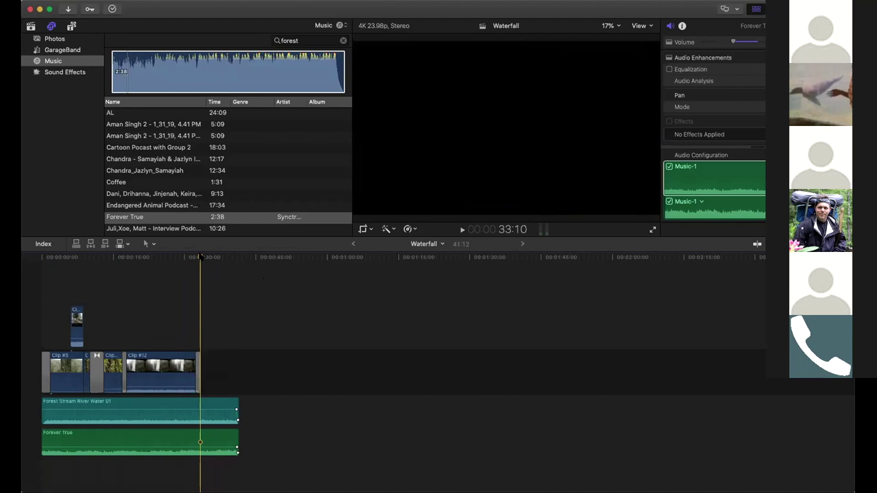
click(35, 261)
click(31, 26)
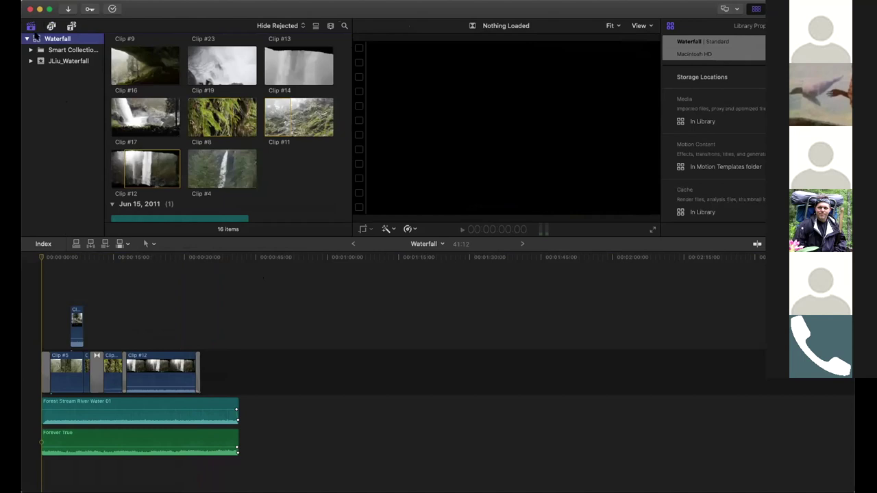
click(27, 38)
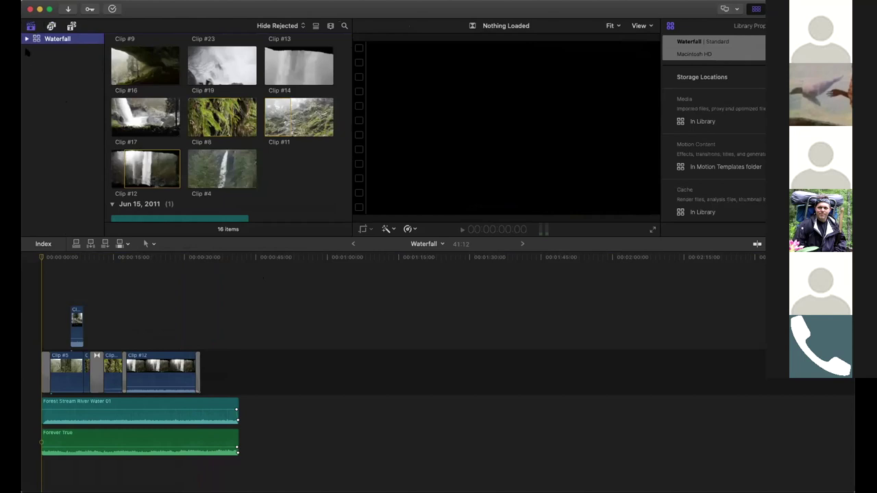
click(31, 26)
click(31, 26)
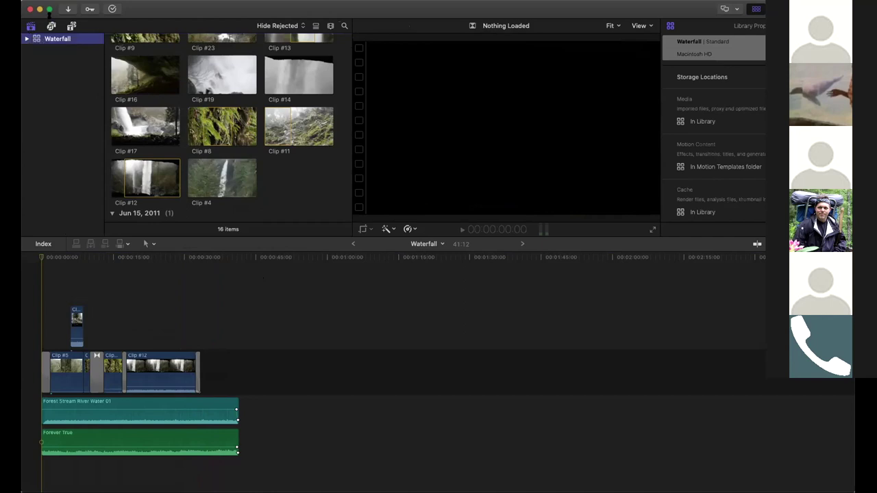
right_click(72, 41)
Create and save a new library named Newt.
click(96, 0)
mouse_move(171, 2)
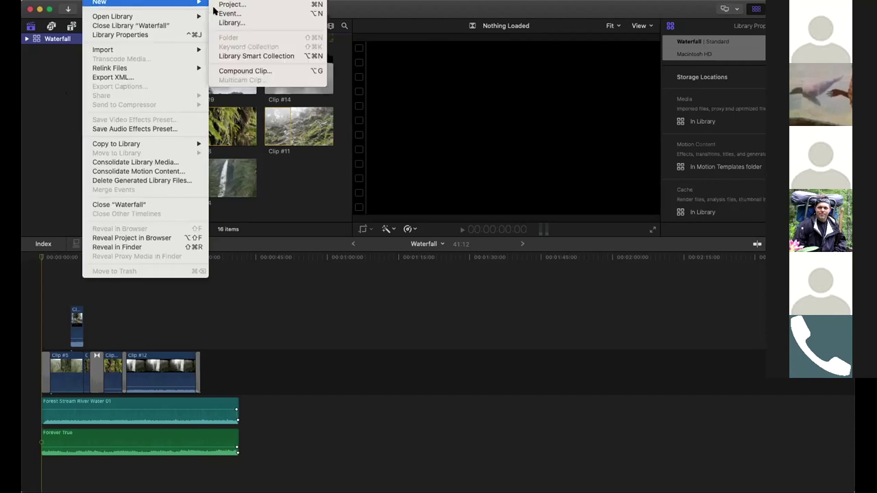
click(240, 24)
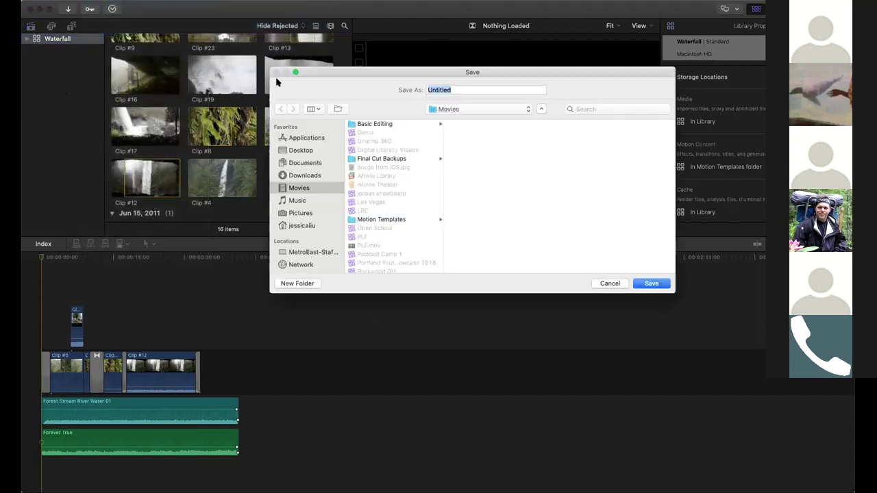
click(463, 88)
text(Newt)
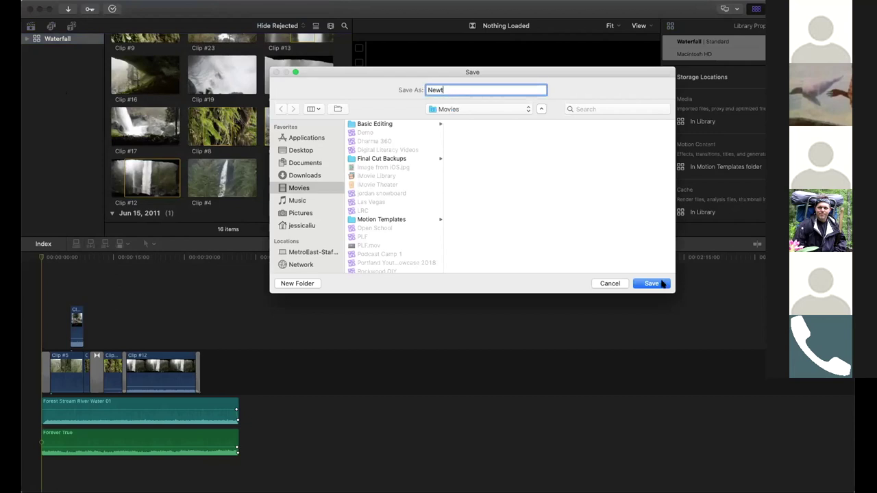
click(663, 284)
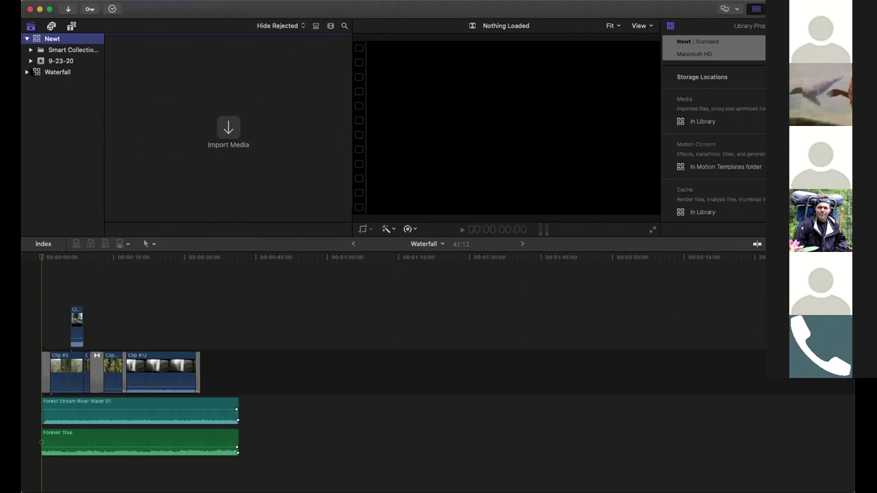
Rename the Newt library's 9-23-20 event to Newt.
click(27, 38)
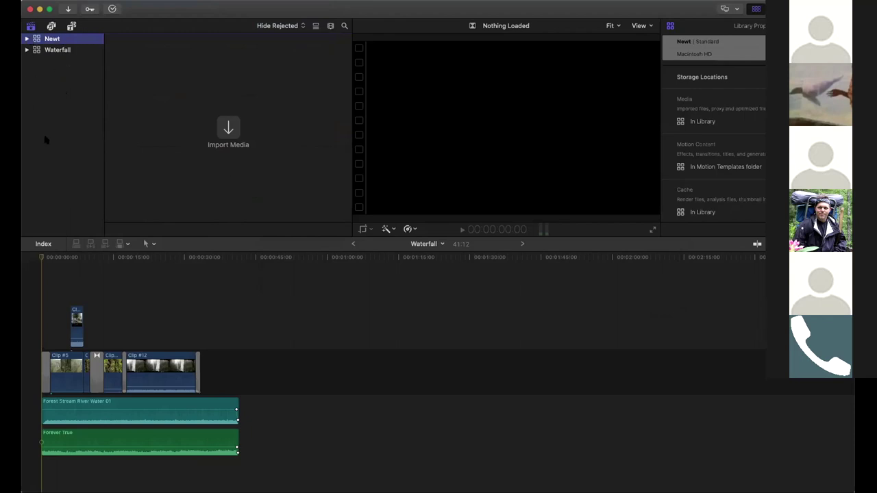
click(50, 51)
click(28, 39)
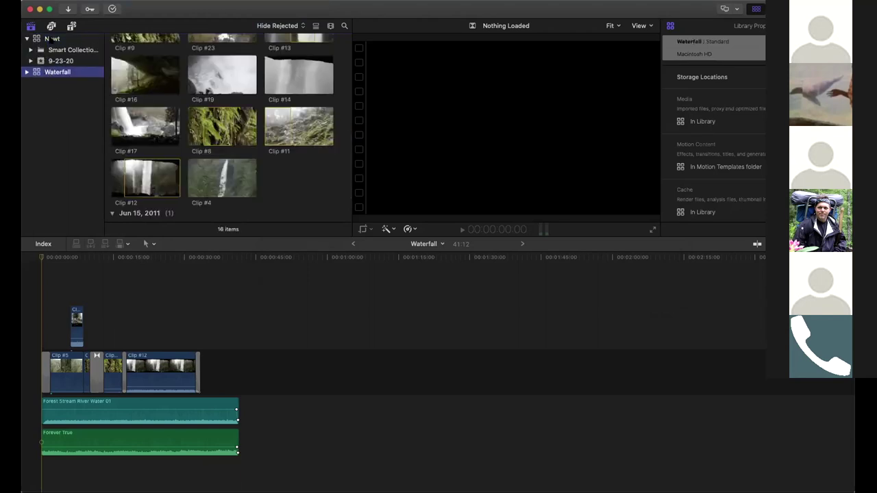
click(50, 40)
click(60, 62)
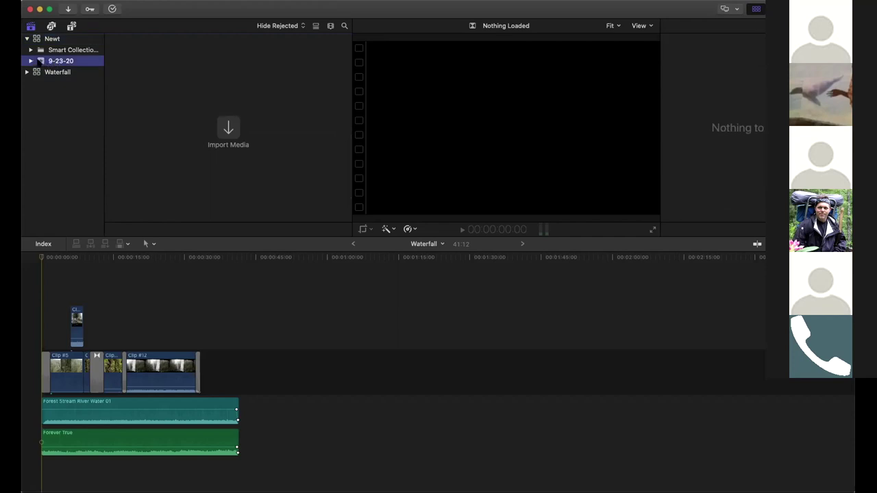
click(55, 63)
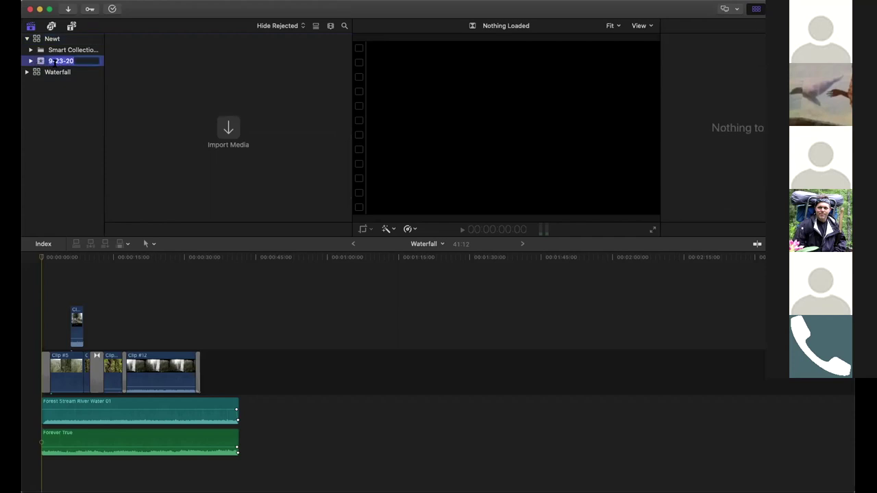
text(Newt)
key(Return)
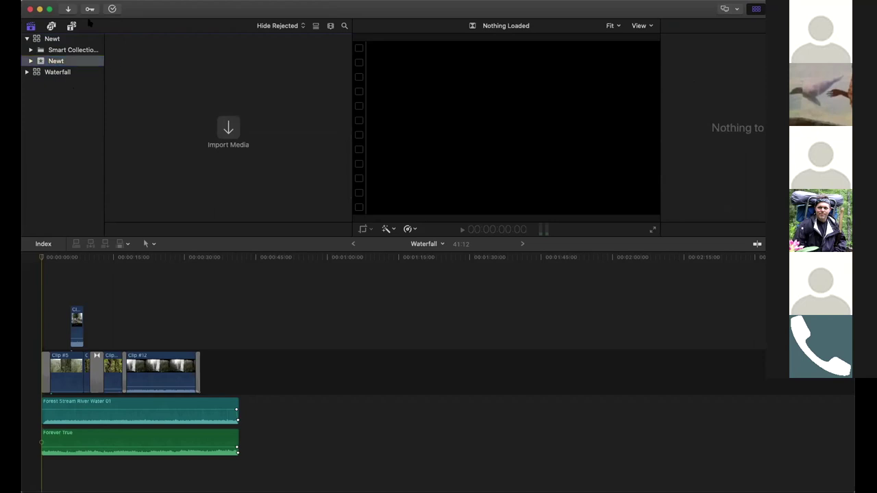
Make a new project with Project Name Newt and In Event set to Newt.
click(93, 2)
mouse_move(92, 1)
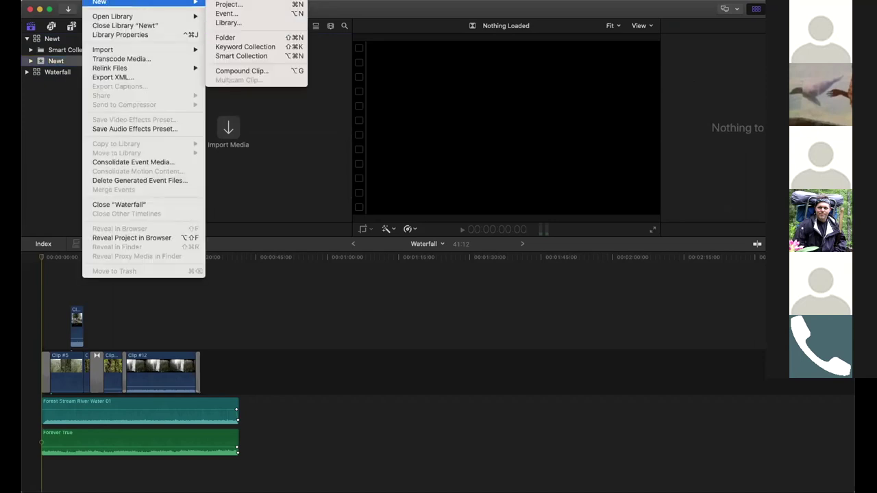
click(235, 4)
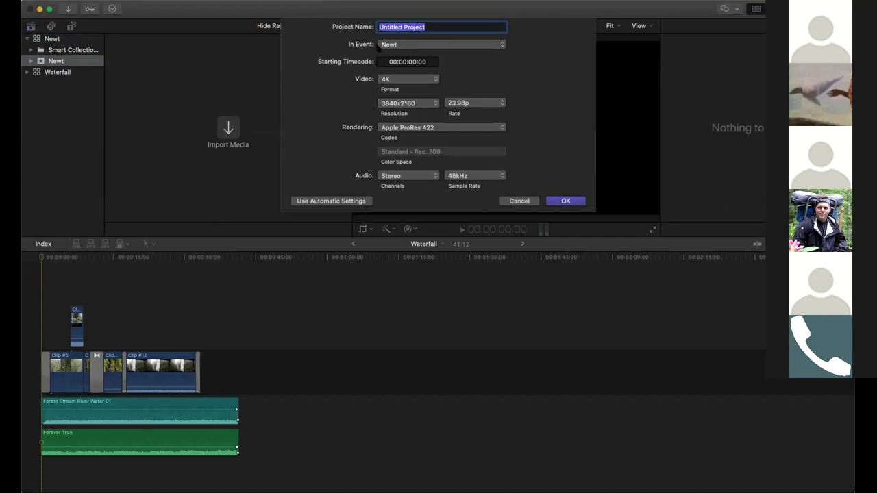
text(Newt)
click(409, 45)
click(405, 45)
click(403, 45)
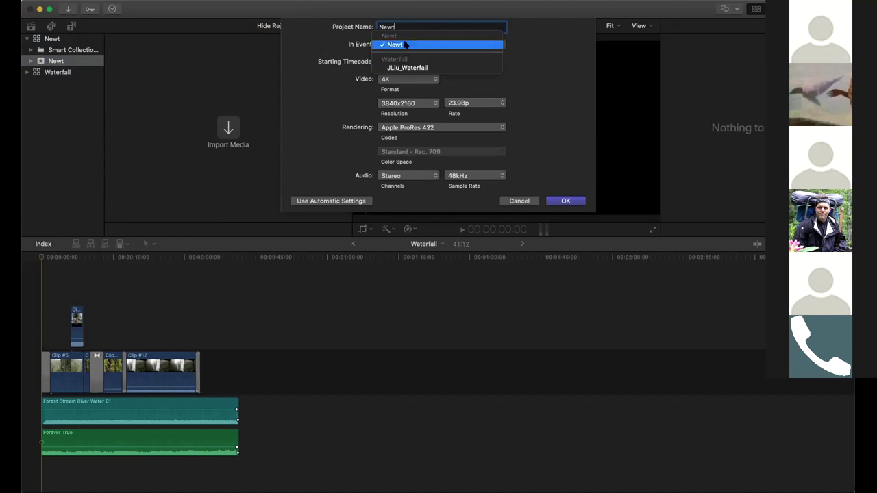
click(405, 45)
click(564, 200)
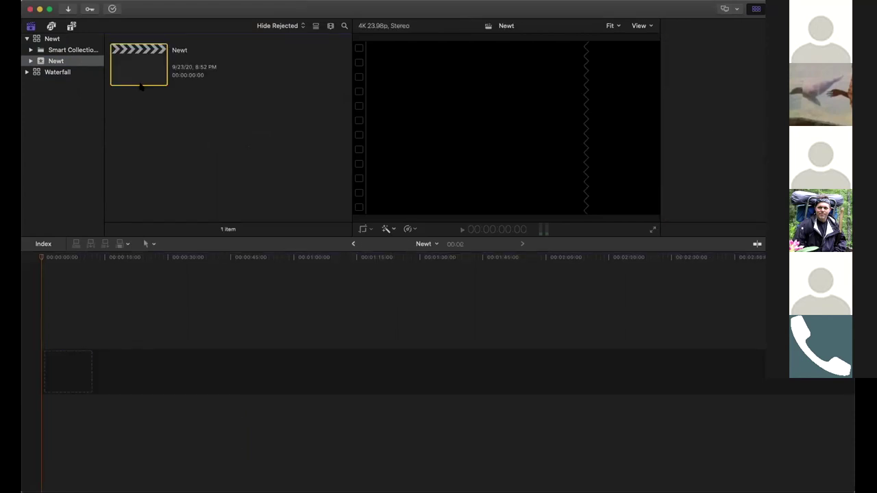
Select the Newt project, move the playhead around, then display the Waterfall library's contents.
click(140, 86)
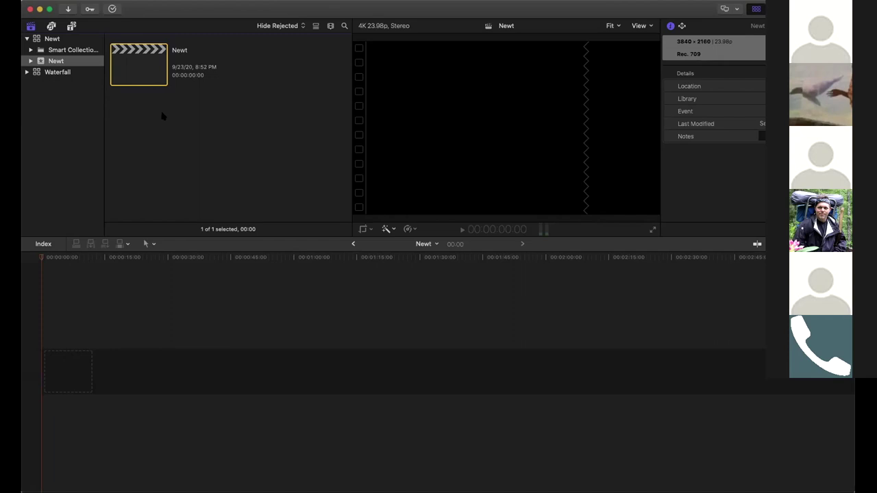
click(263, 281)
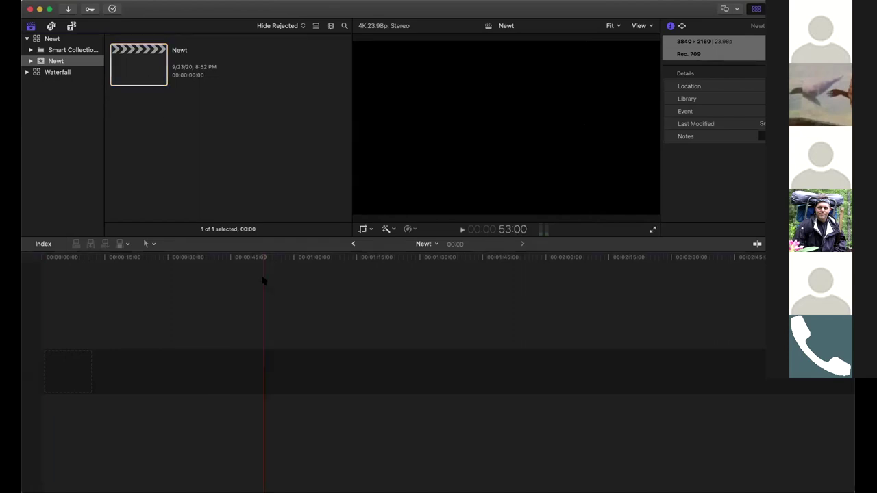
click(39, 260)
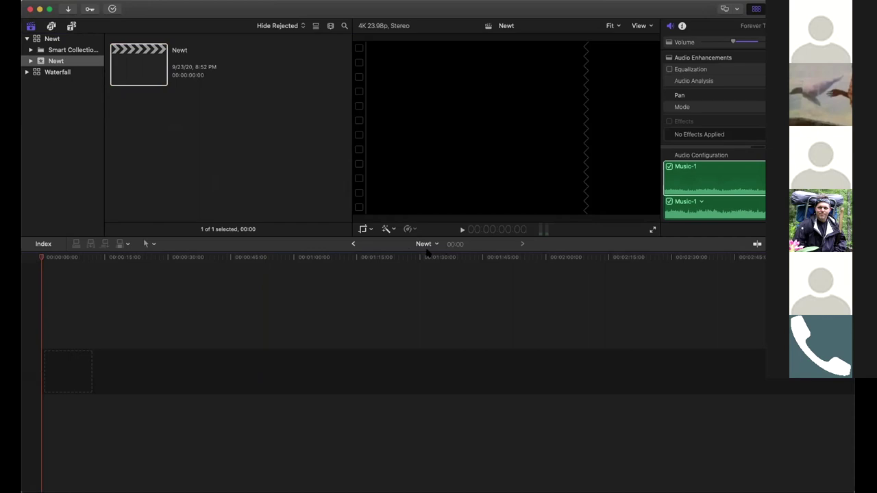
click(41, 73)
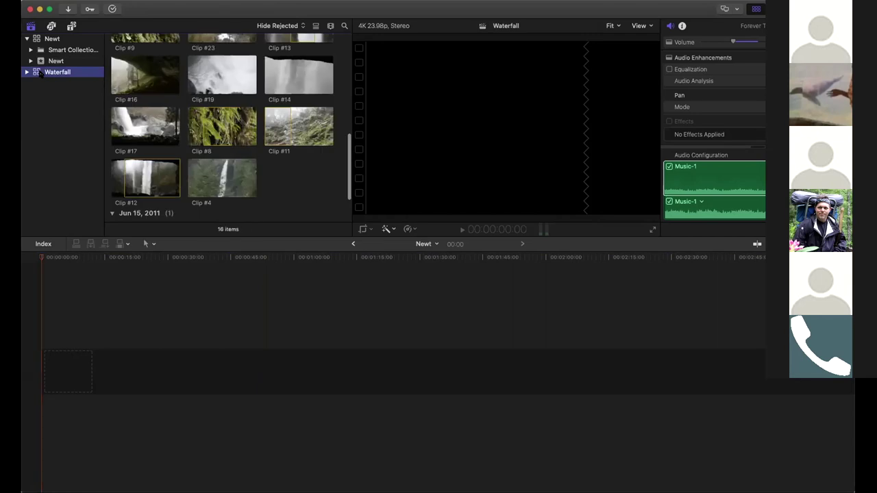
scroll(259, 154, up, 5)
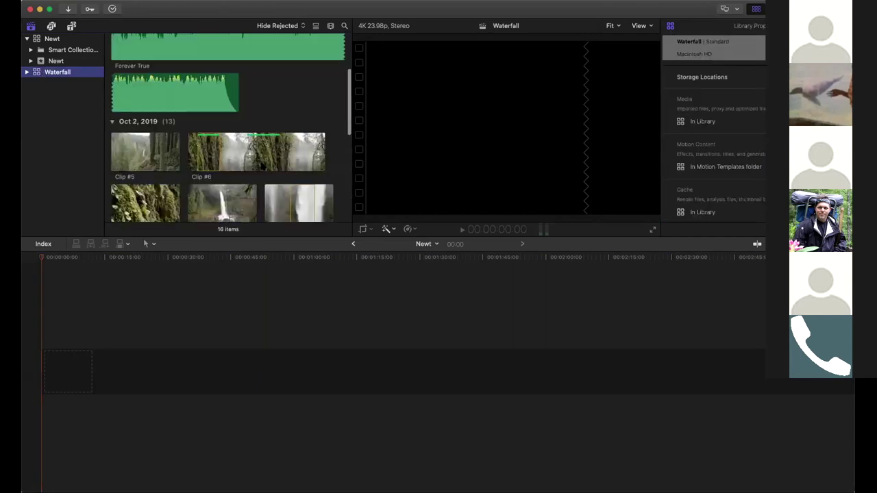
Glance at the Newt event's project, then return to the Waterfall library.
click(58, 61)
drag(133, 72, 628, 417)
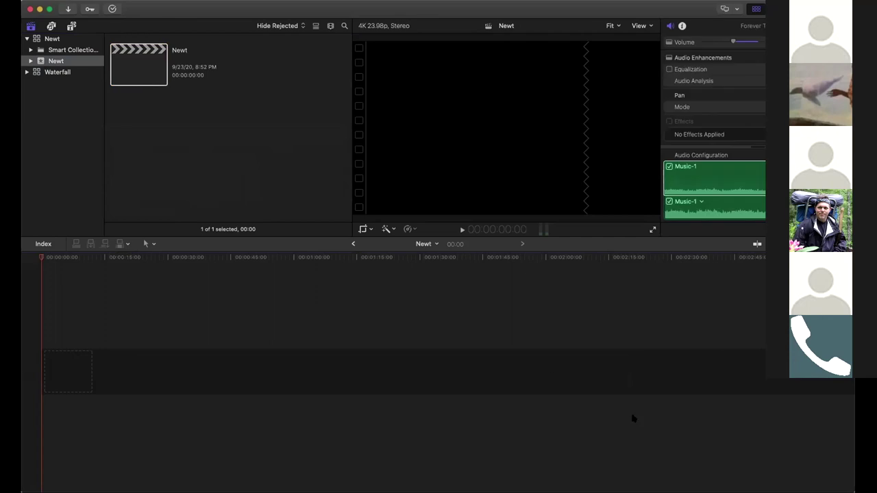
click(54, 74)
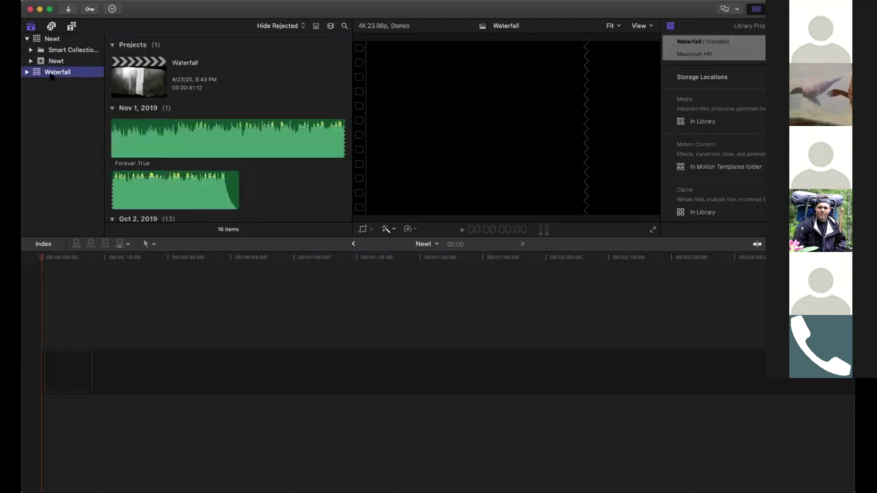
Scroll through the Waterfall clips and select the 41:12 Waterfall project (3840 × 2160, 23.98p).
scroll(183, 99, down, 5)
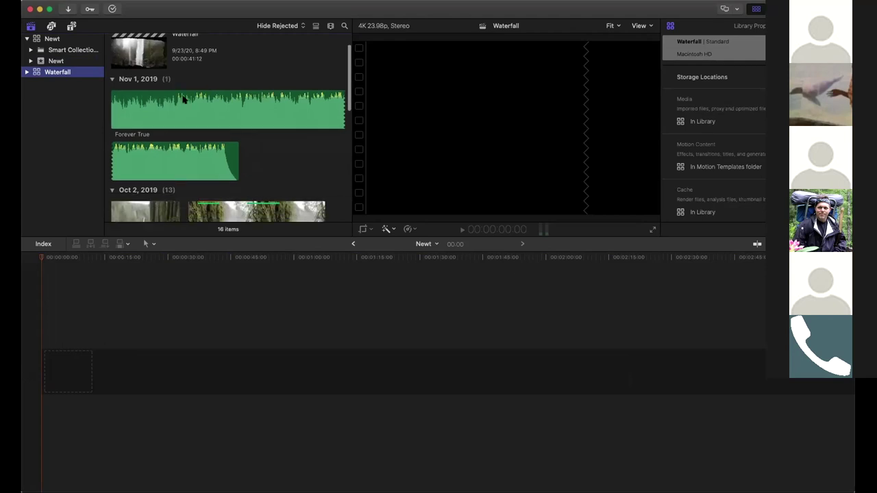
scroll(184, 98, down, 1)
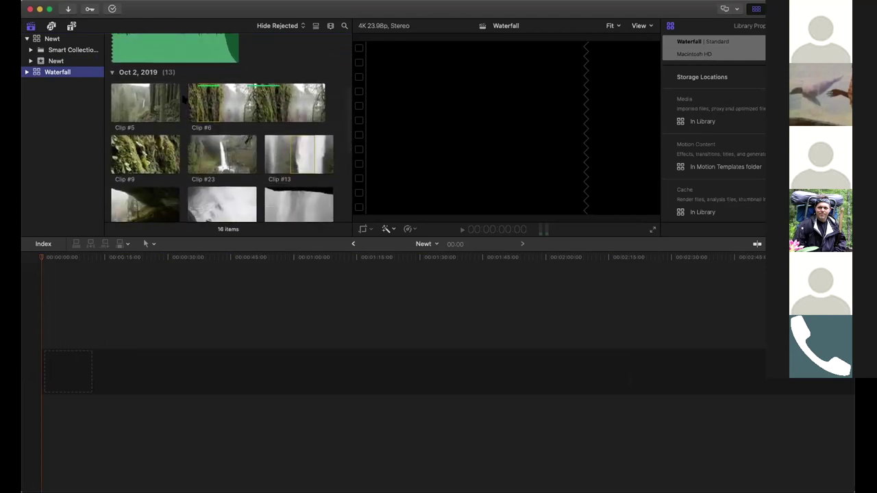
scroll(185, 99, up, 4)
scroll(198, 99, down, 5)
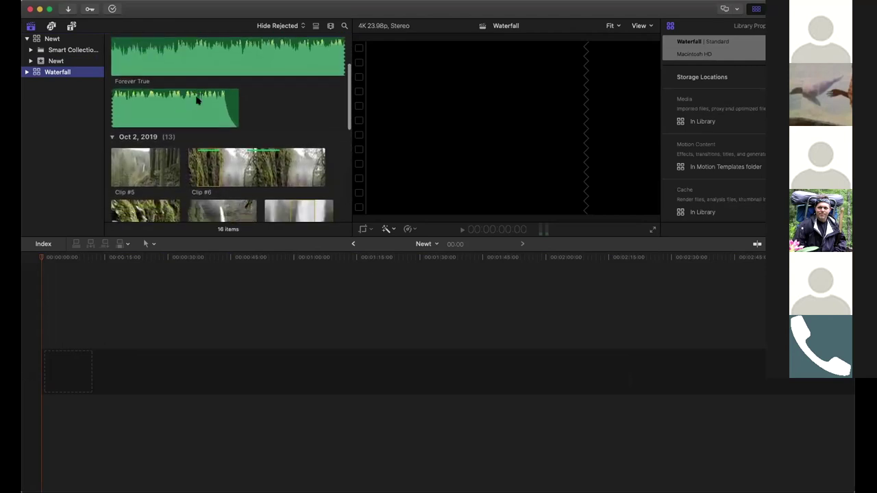
scroll(197, 98, down, 5)
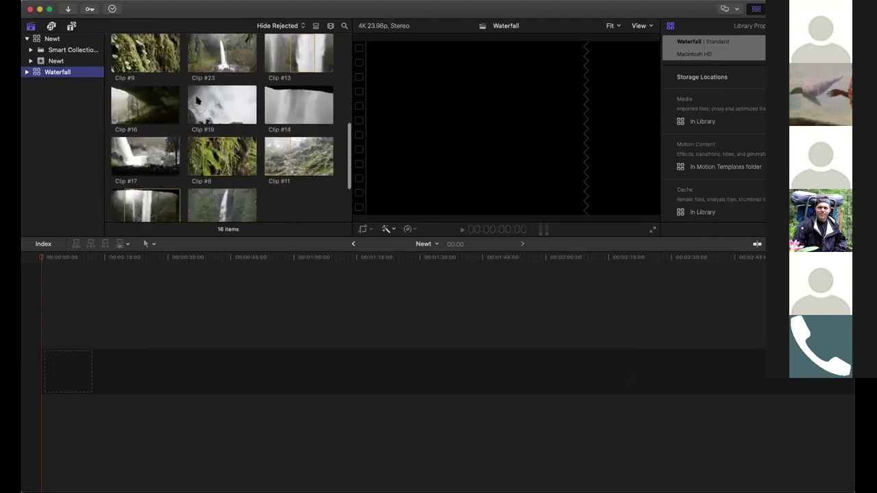
scroll(198, 100, up, 5)
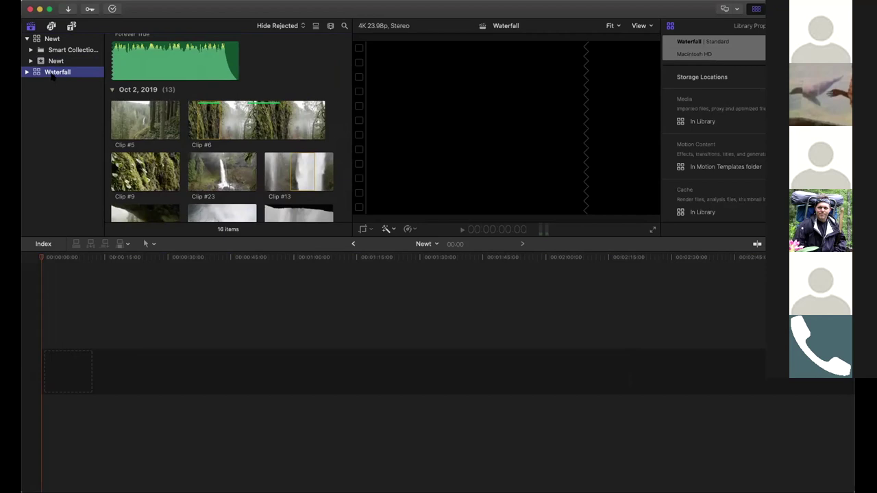
scroll(162, 125, up, 5)
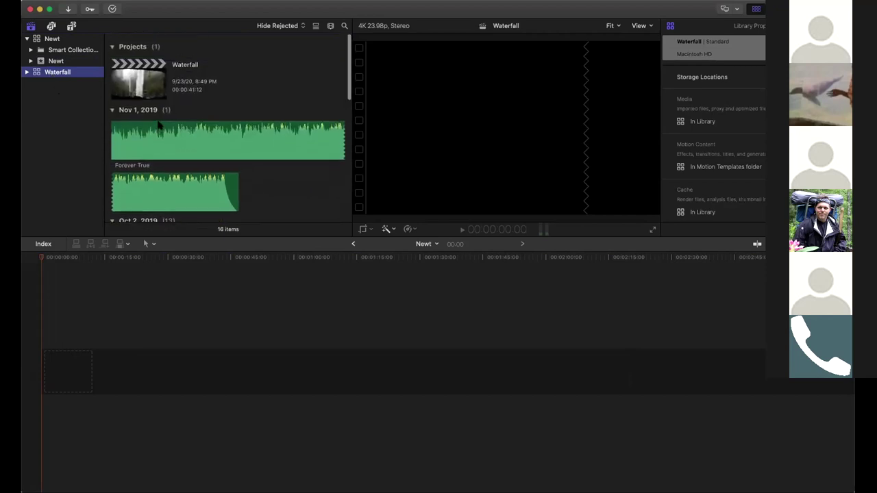
click(140, 72)
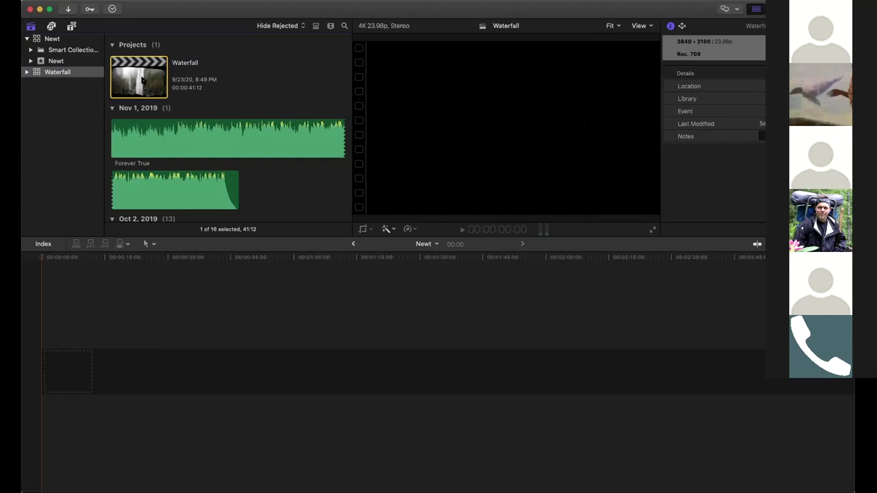
Open the Waterfall project, lower Clip #12's audio to -32 dB, then open the empty Newt project.
key(super+bracketleft)
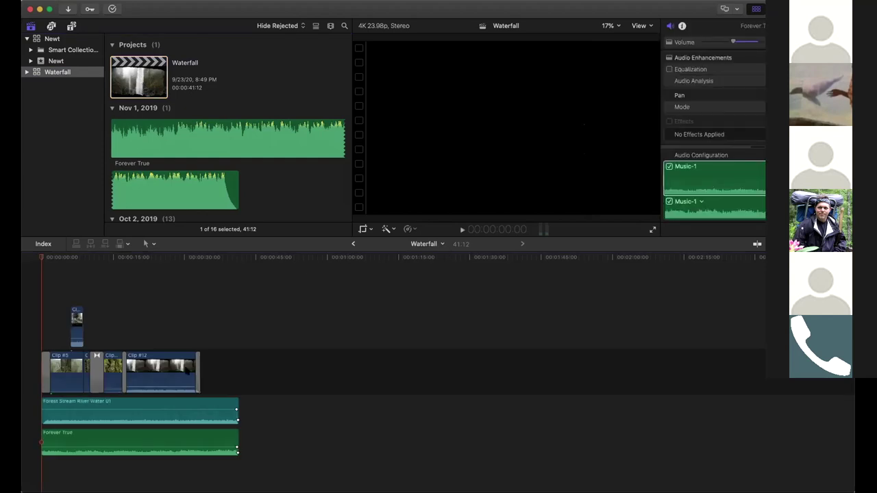
drag(184, 379, 184, 384)
click(48, 62)
double_click(152, 74)
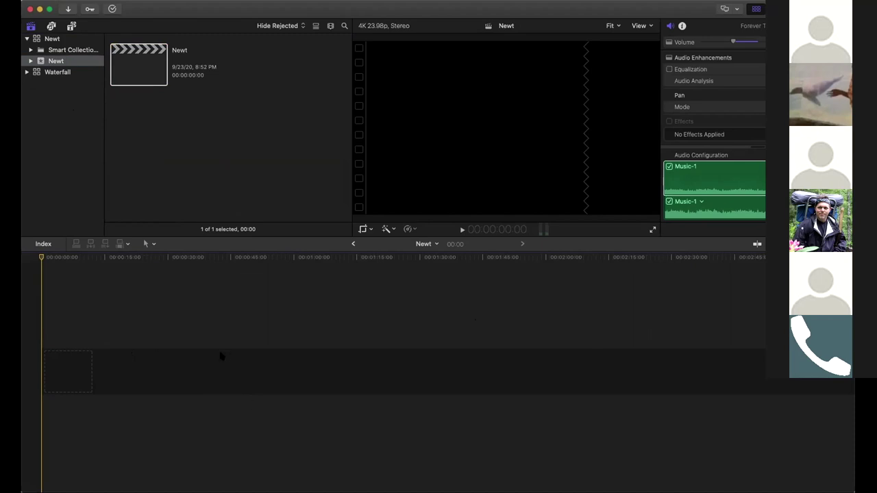
Reopen the Waterfall project, then switch the timeline back to the Newt project and reselect it.
click(70, 75)
double_click(130, 81)
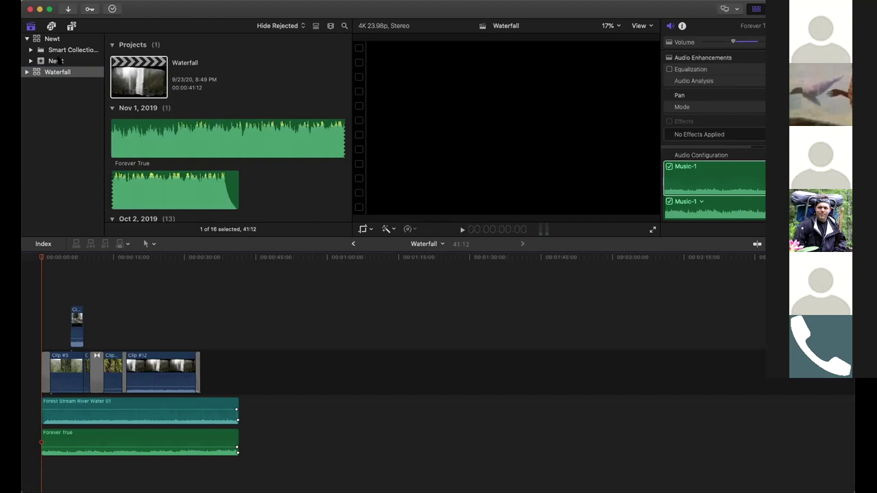
click(60, 61)
double_click(164, 75)
click(148, 159)
click(144, 89)
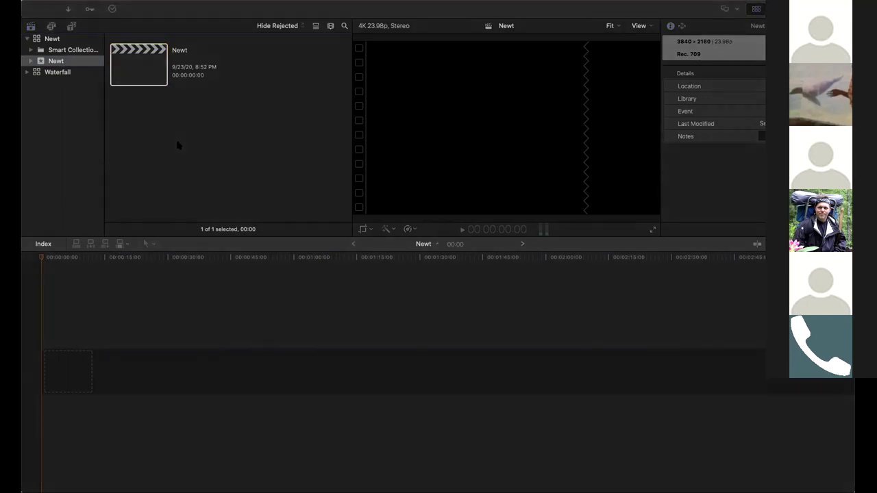
Import newt continuity.mov from 01_Footage > Continuity into the Newt event and select it.
key(super+i)
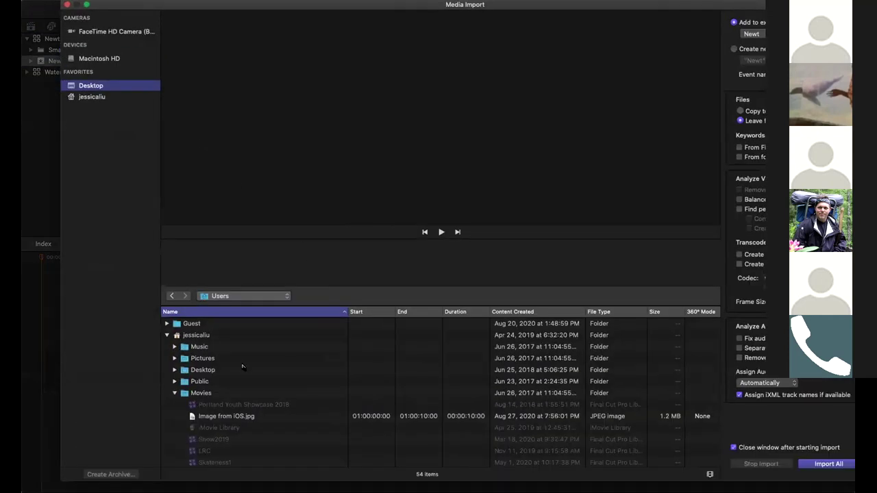
scroll(241, 363, down, 10)
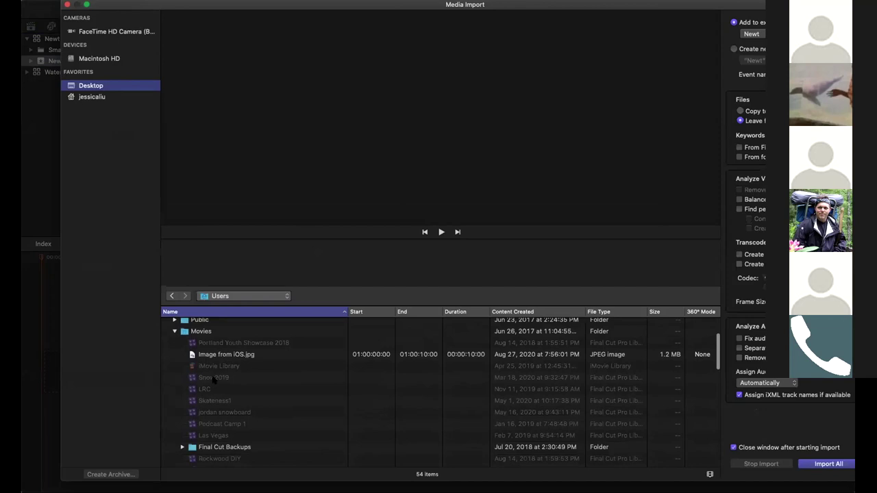
scroll(214, 379, down, 10)
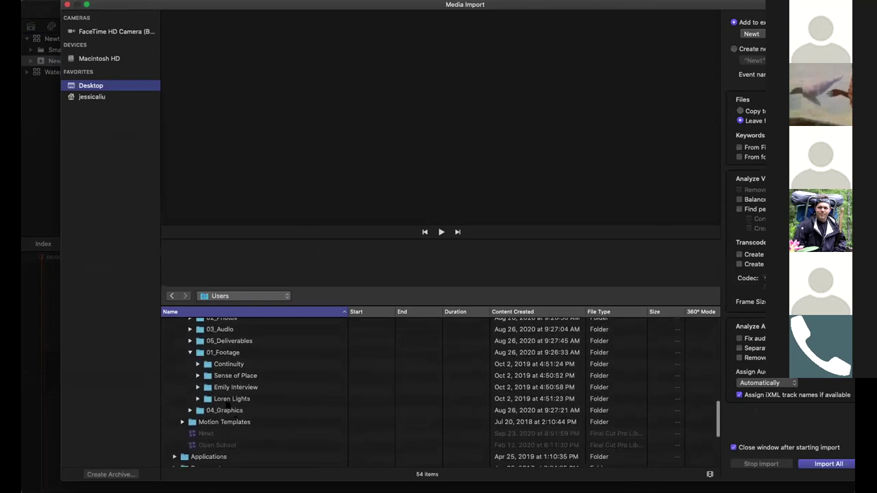
click(198, 364)
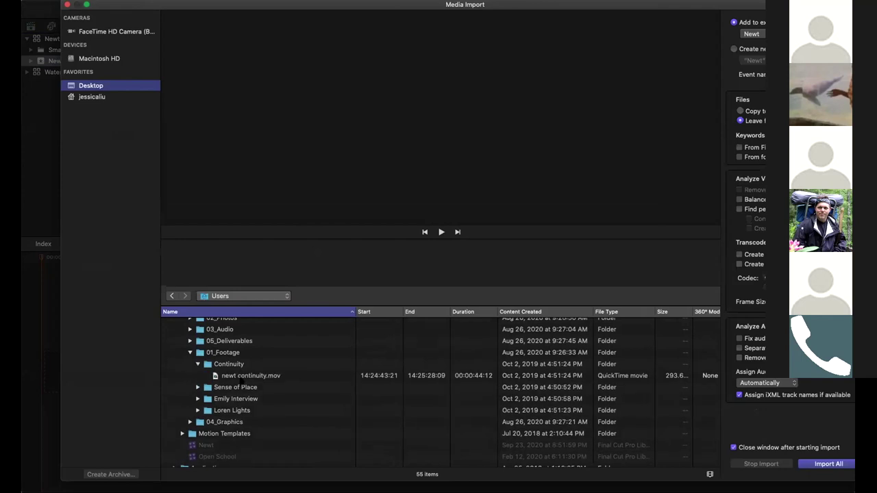
click(239, 377)
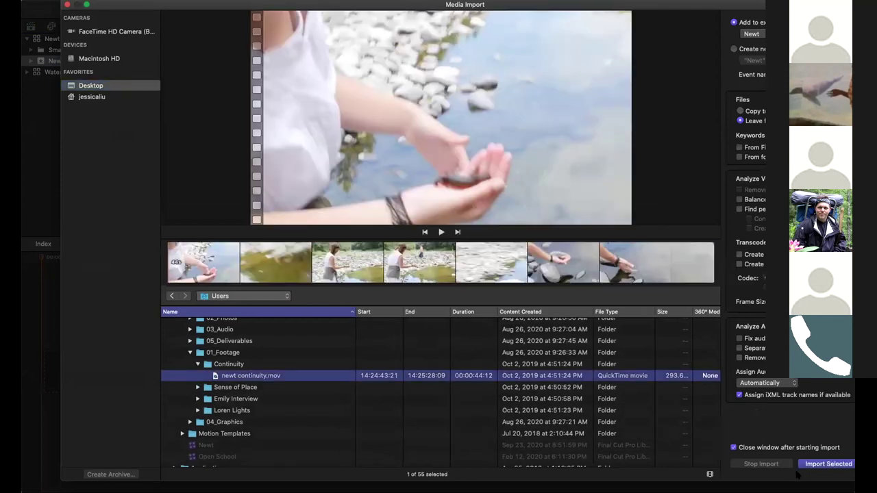
click(809, 465)
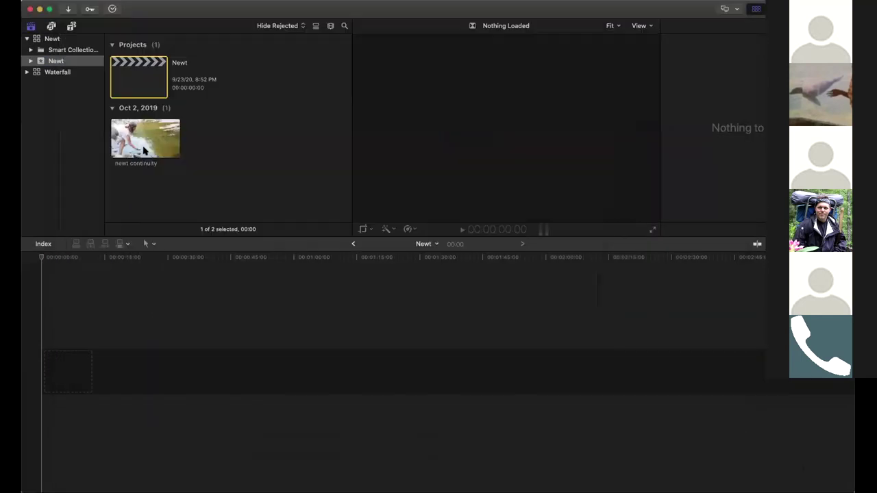
click(144, 151)
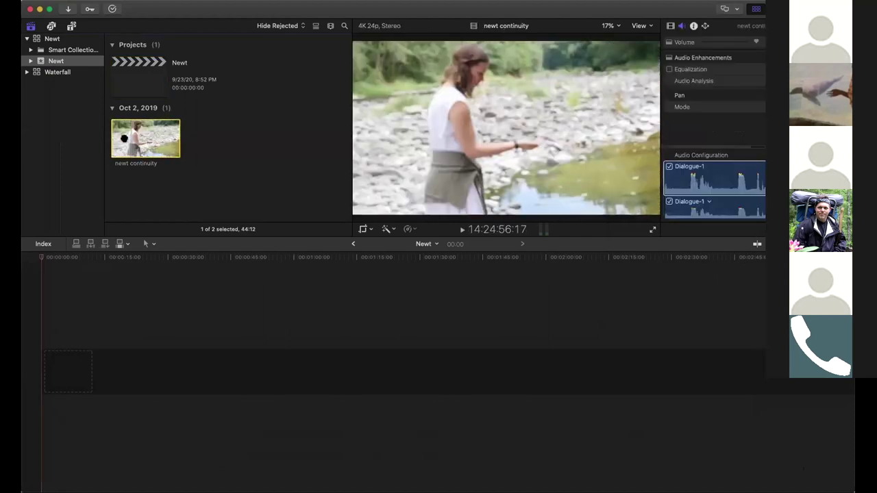
click(244, 151)
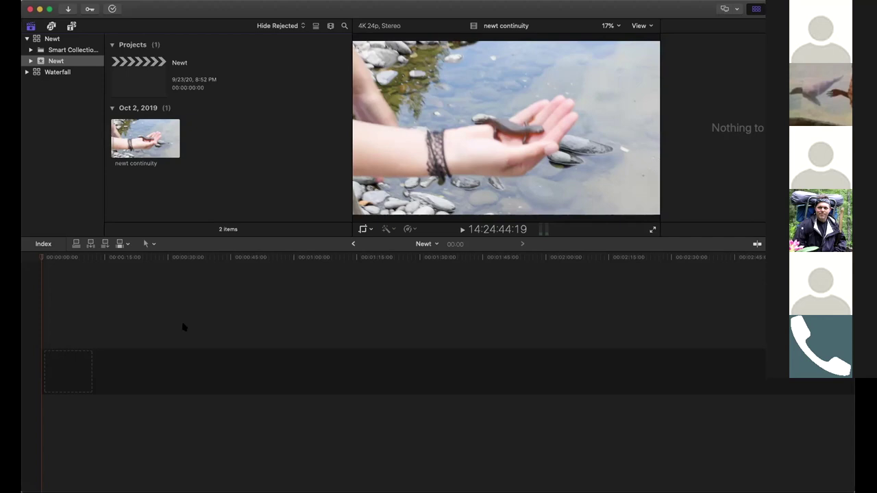
click(190, 337)
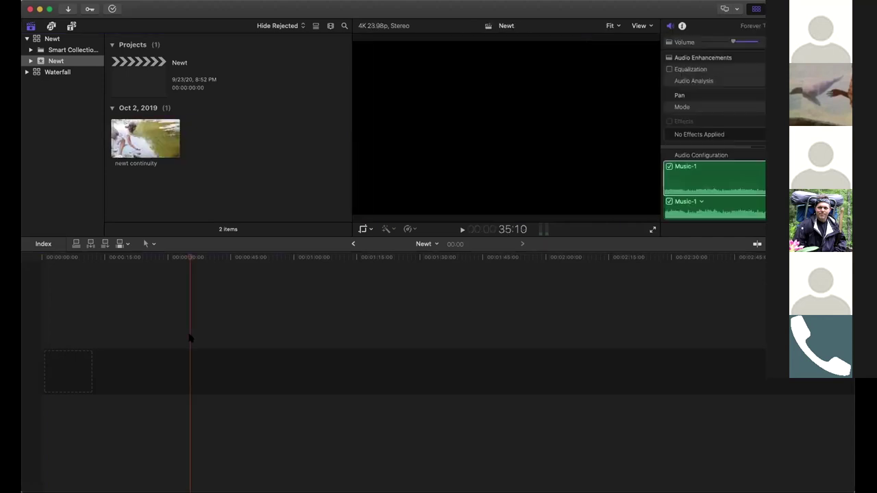
click(37, 277)
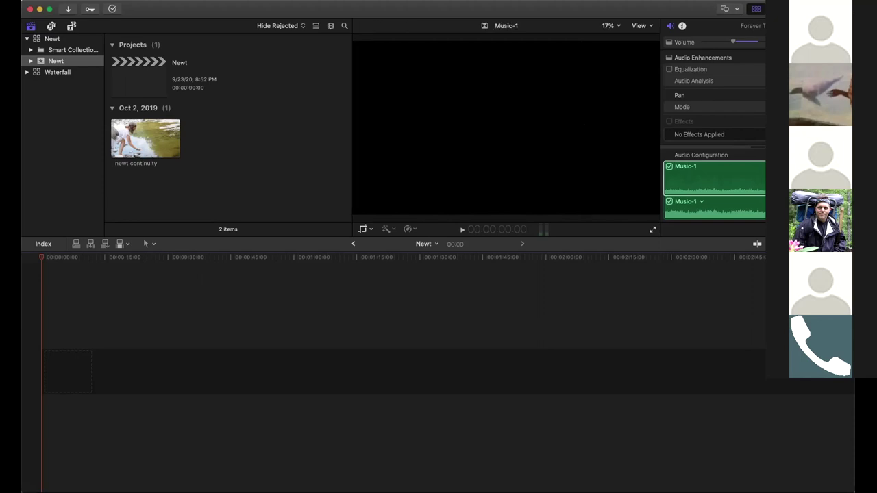
Enlarge the clip thumbnail height, widen the browser, and select the newt continuity clip.
click(330, 26)
drag(331, 49, 349, 63)
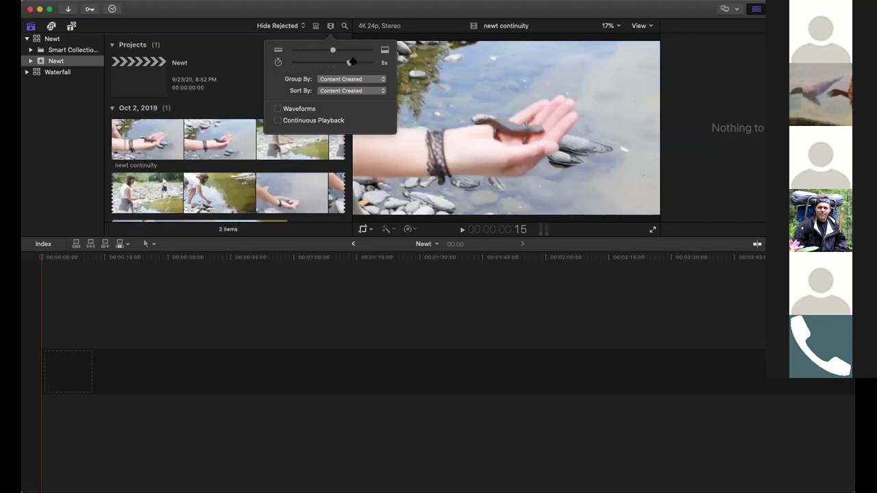
click(330, 27)
drag(352, 27, 451, 27)
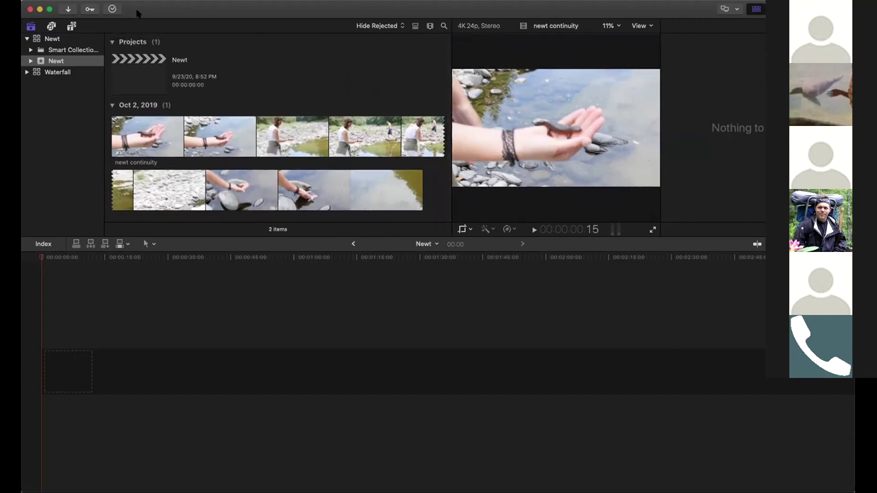
click(119, 146)
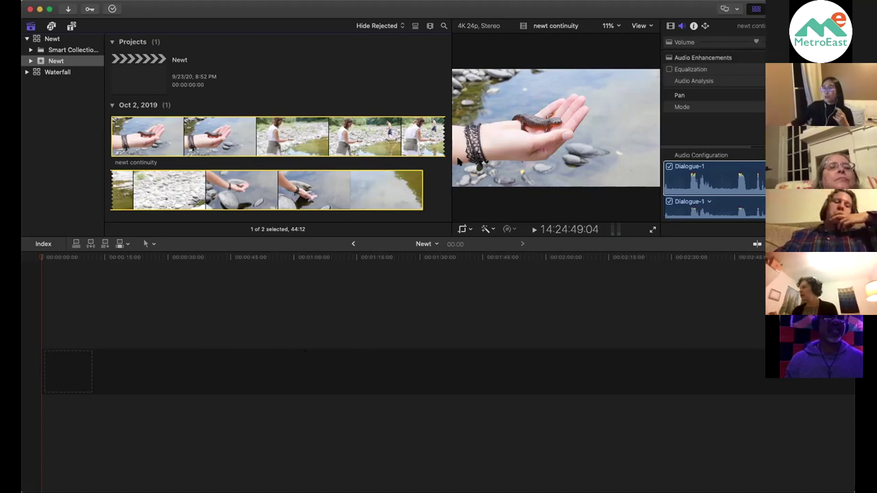
Preview the frame of the woman at the river, then collapse the filmstrip to one thumbnail per clip.
click(411, 148)
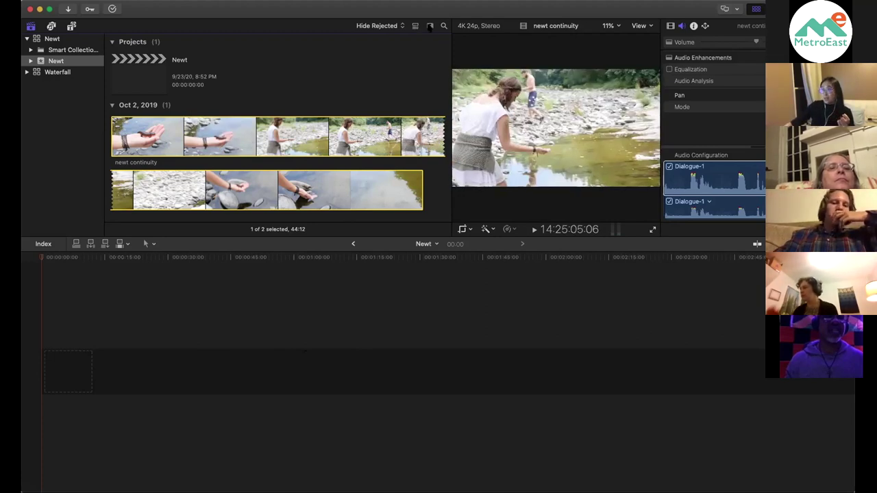
click(430, 25)
click(281, 64)
click(429, 25)
mouse_move(448, 63)
mouse_down()
mouse_move(433, 62)
mouse_move(441, 49)
mouse_up()
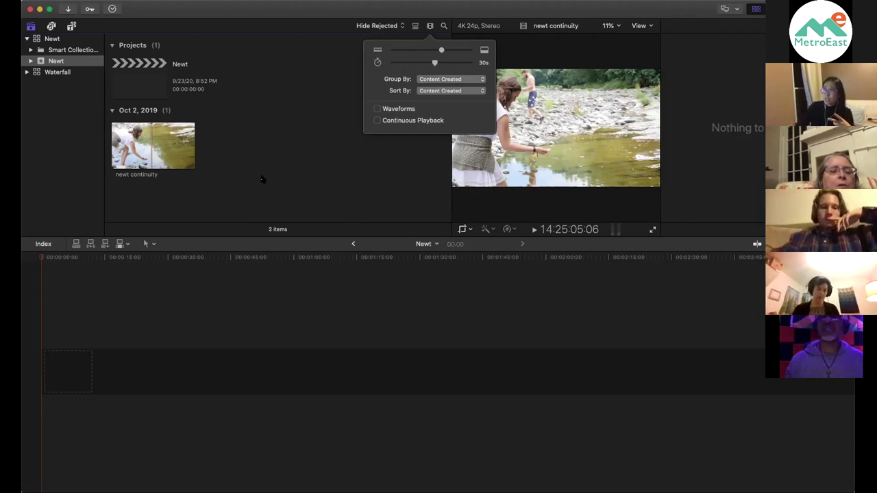
Set each filmstrip thumbnail to cover 5 seconds and widen the browser further.
mouse_move(433, 63)
mouse_down()
mouse_move(421, 64)
mouse_move(442, 62)
mouse_up()
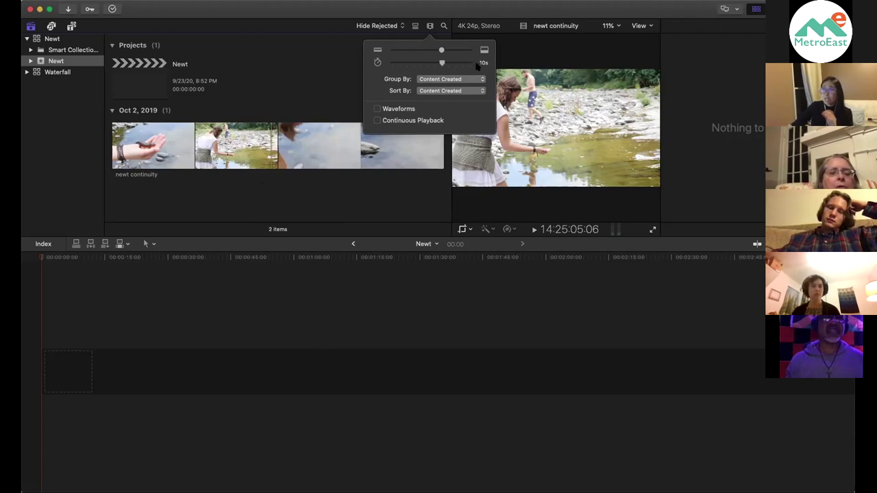
drag(443, 63, 449, 63)
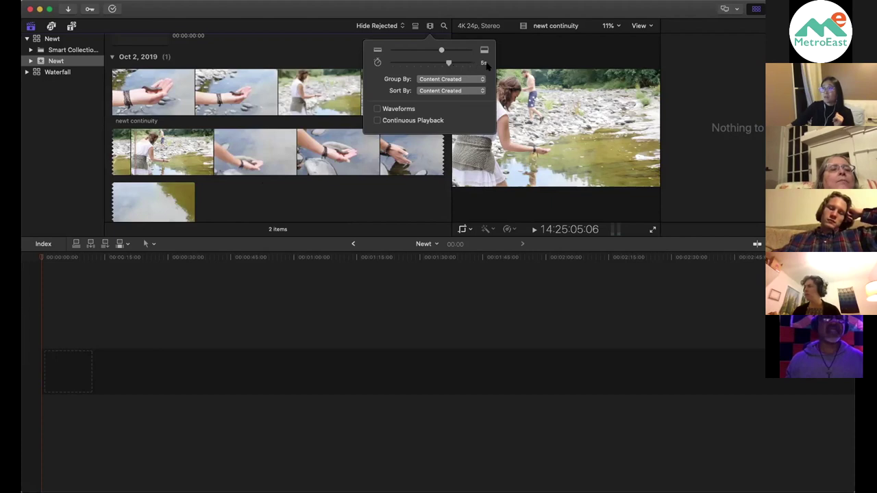
click(301, 51)
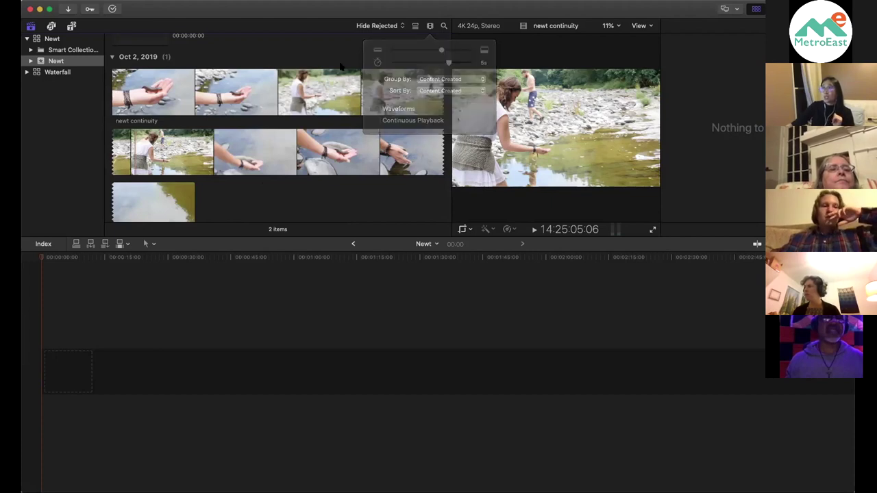
scroll(447, 60, up, 2)
drag(451, 24, 481, 26)
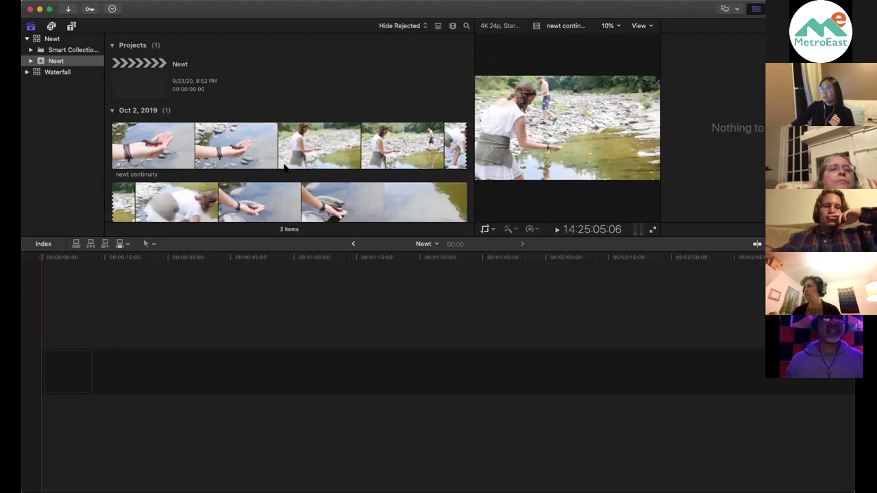
scroll(226, 163, down, 1)
Switch the selection between the newt continuity clip and the Newt project, then clear it.
click(174, 127)
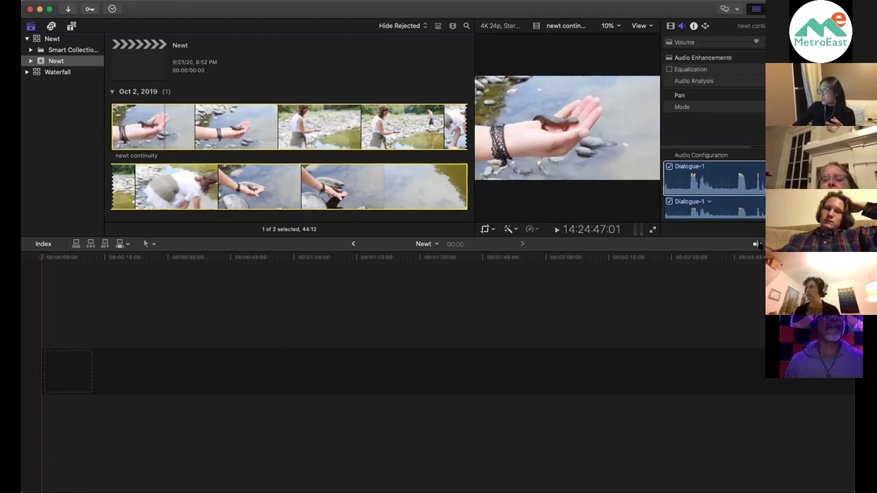
click(139, 124)
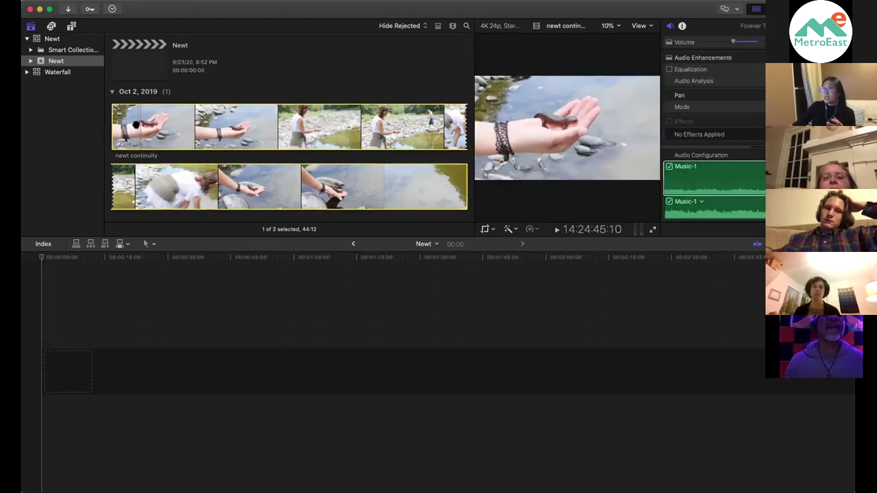
click(152, 125)
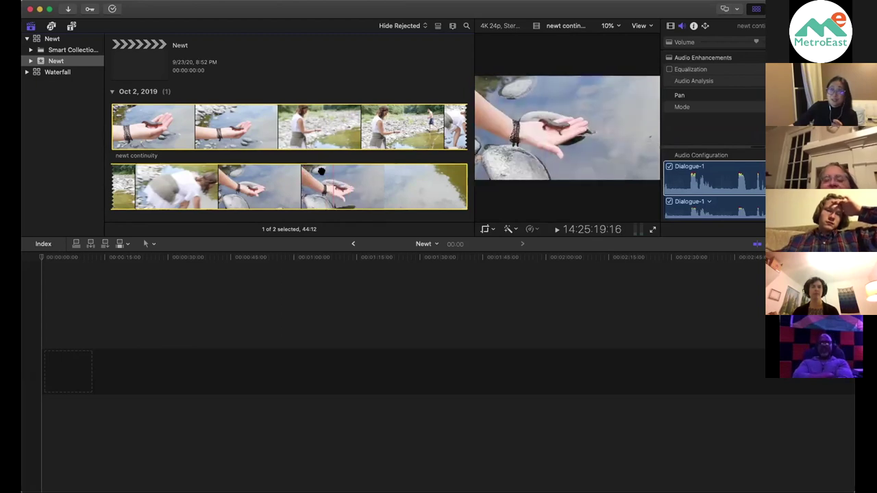
click(291, 87)
scroll(280, 103, up, 2)
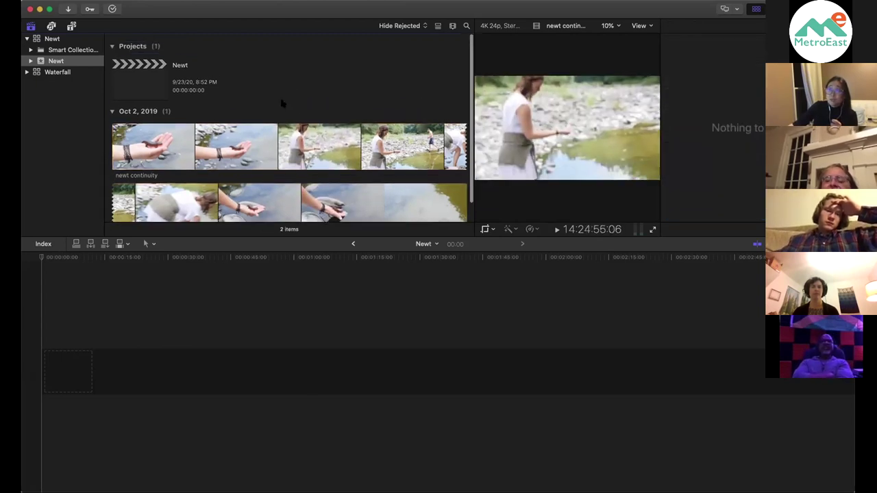
scroll(283, 110, down, 2)
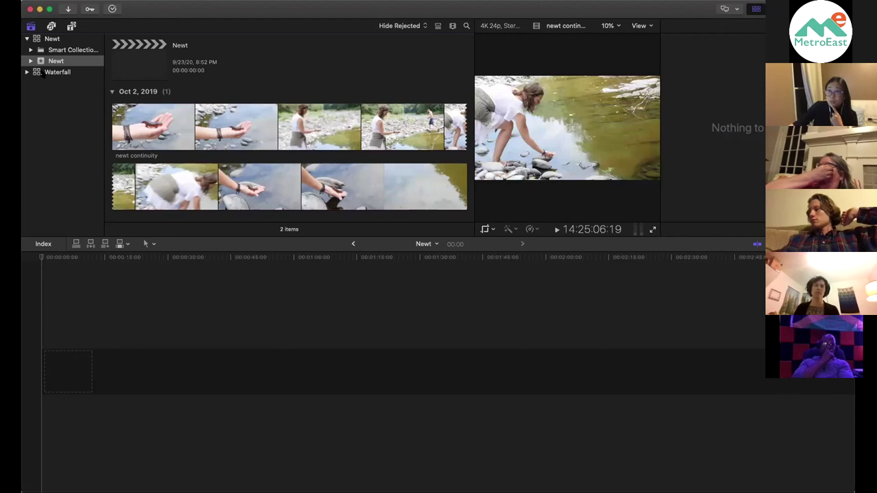
Switch to the Waterfall library, show its properties, and scroll through its 16 clips.
click(43, 74)
key(super+4)
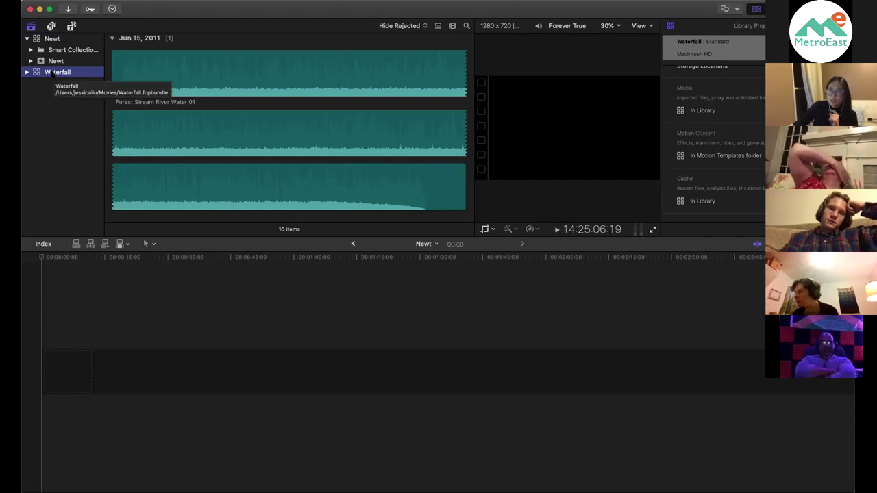
scroll(162, 103, up, 4)
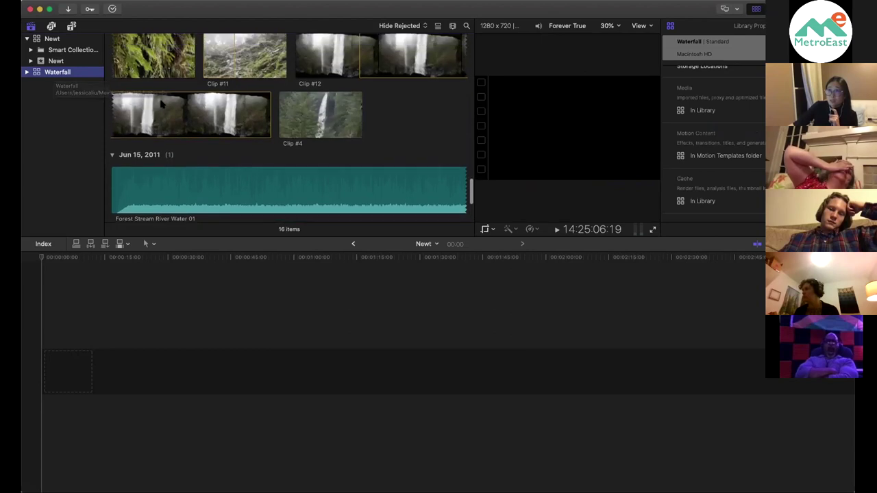
scroll(161, 103, up, 1)
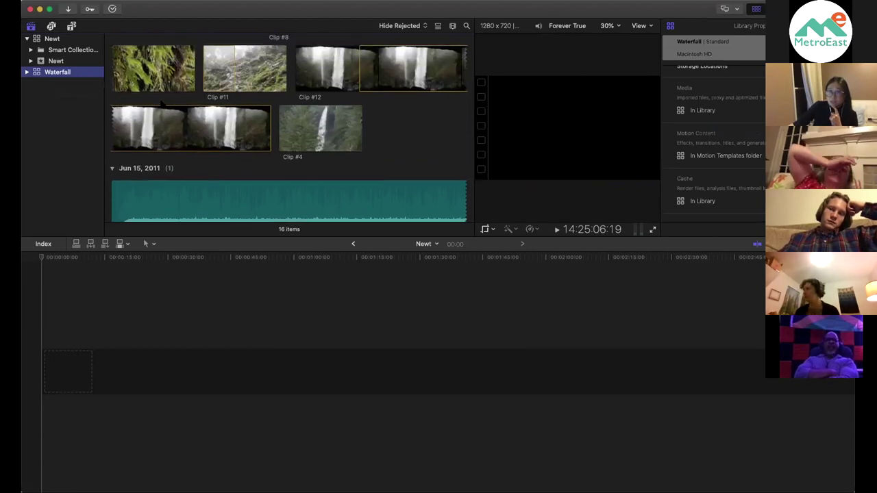
scroll(162, 104, up, 2)
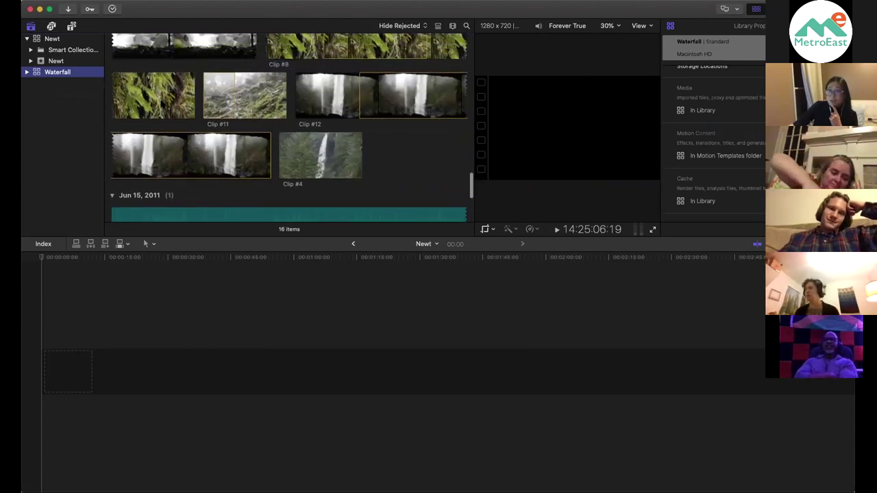
scroll(162, 103, up, 10)
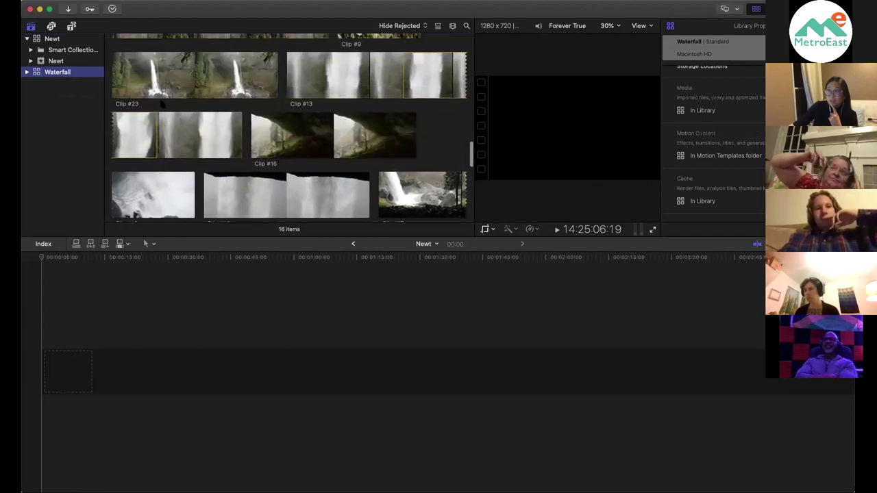
scroll(162, 103, up, 3)
scroll(162, 103, down, 5)
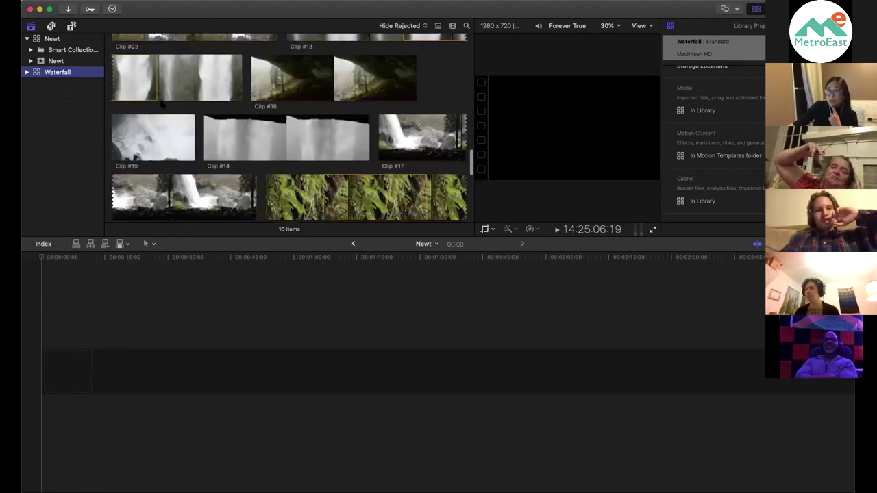
scroll(163, 103, down, 5)
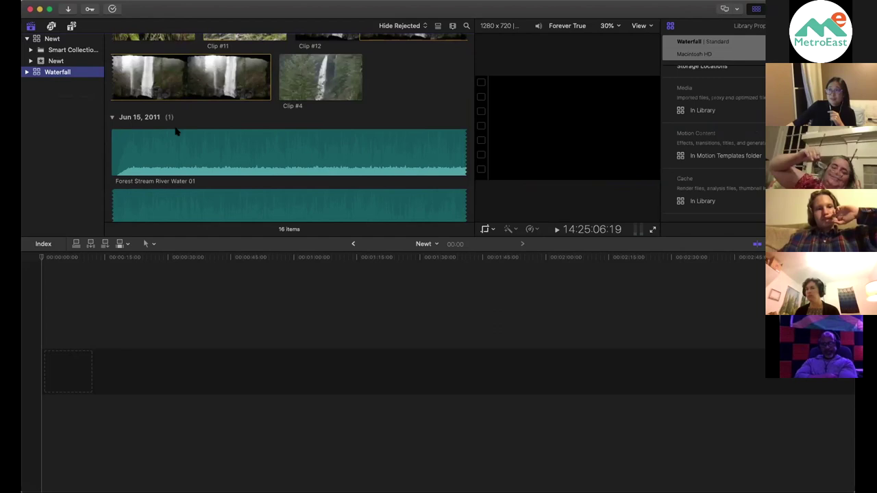
scroll(176, 131, down, 3)
scroll(176, 131, up, 3)
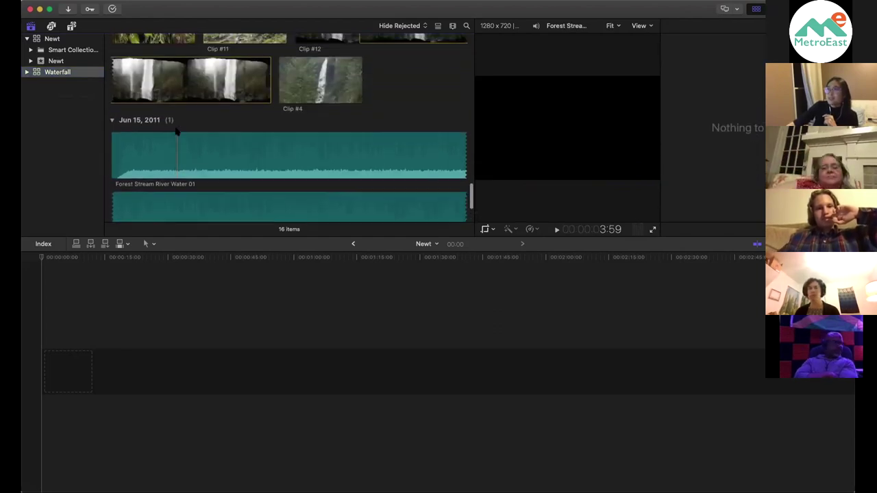
scroll(176, 132, up, 6)
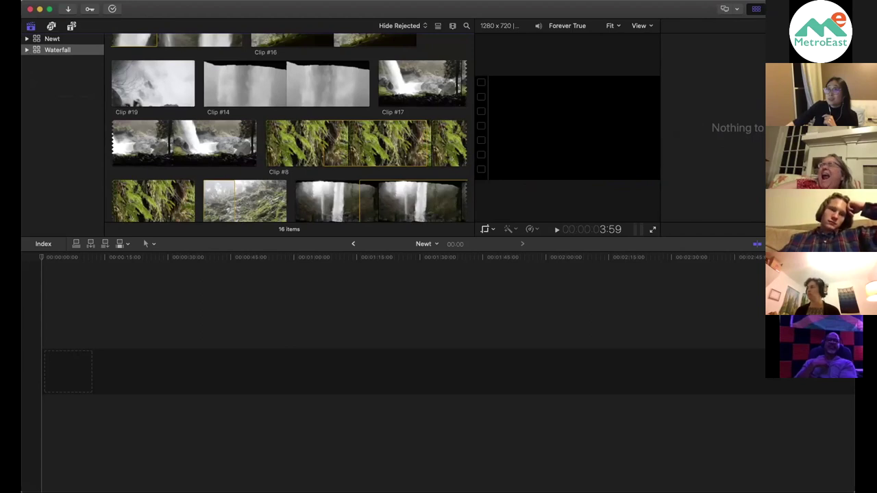
click(108, 1)
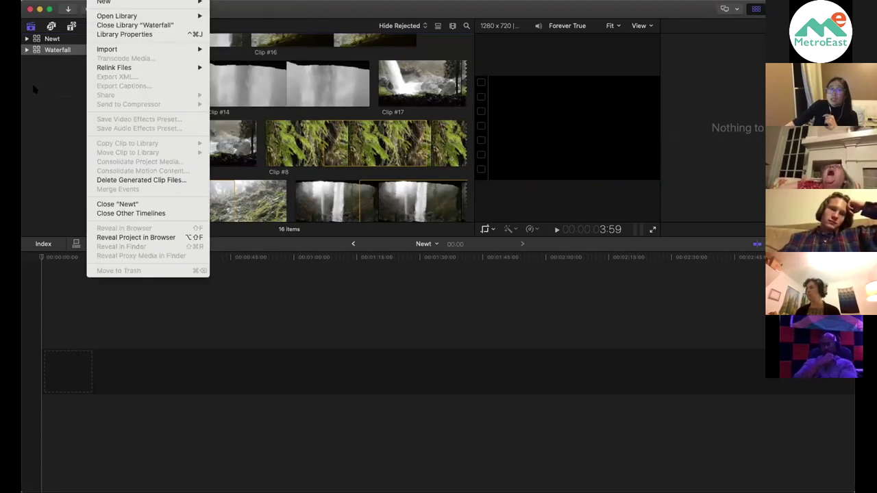
View the recent libraries under File > Open Library, then switch to Newt and back to Waterfall.
click(34, 89)
click(107, 1)
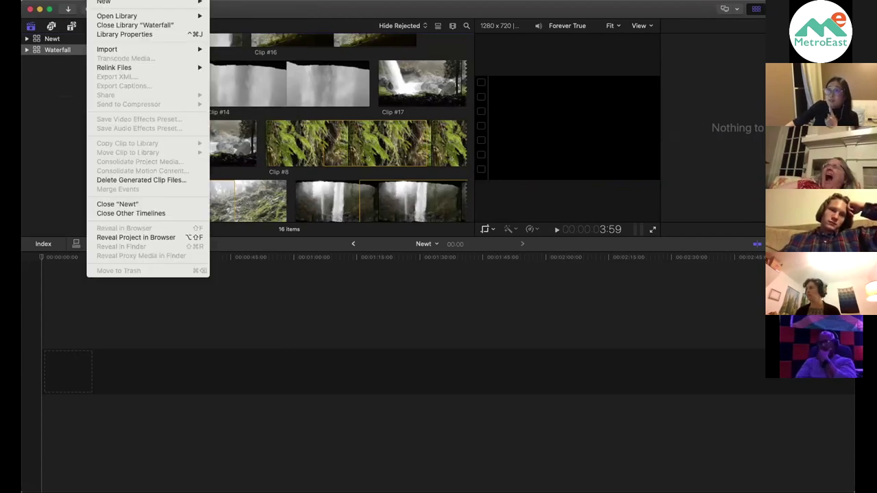
mouse_move(137, 16)
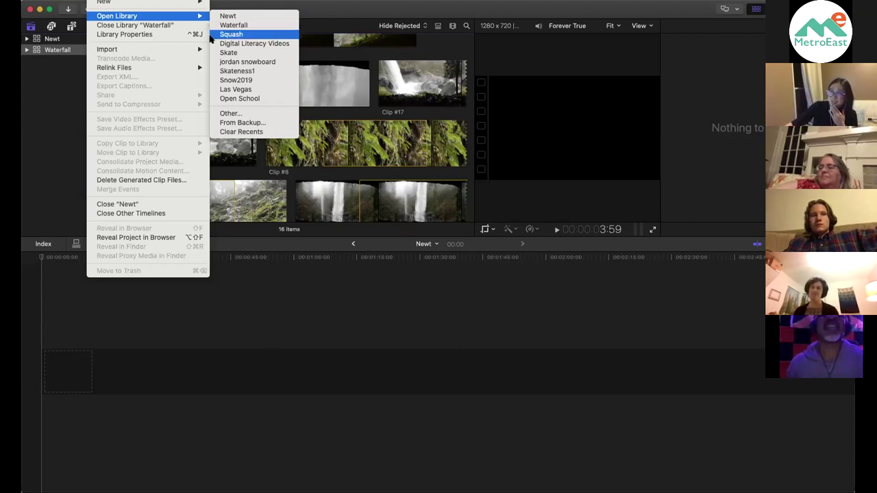
click(70, 74)
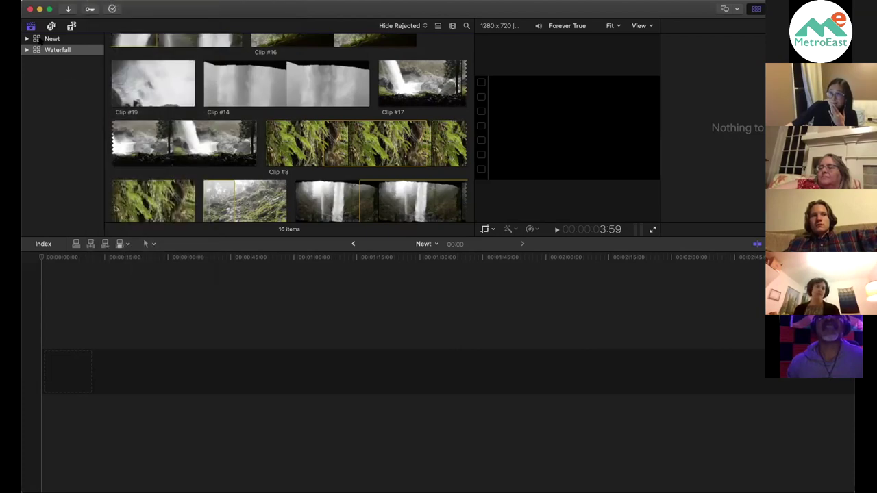
click(49, 39)
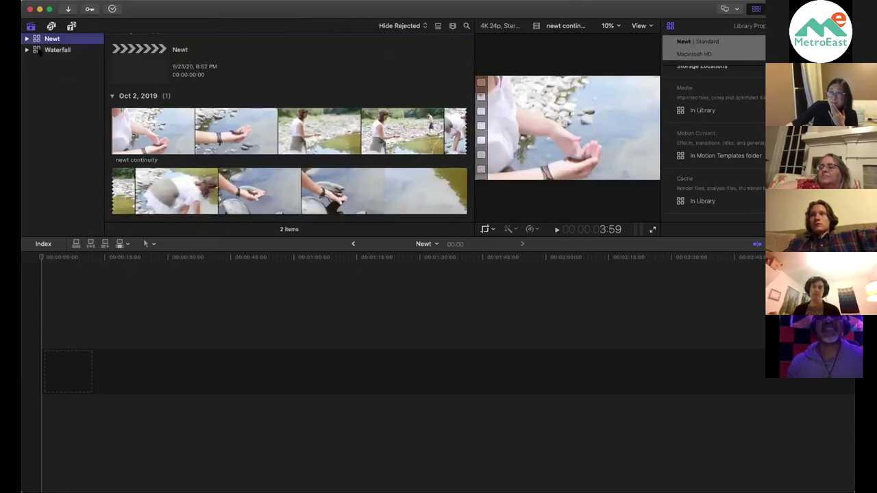
click(41, 50)
Check the recent libraries list again and dismiss the File menu without opening anything.
click(102, 1)
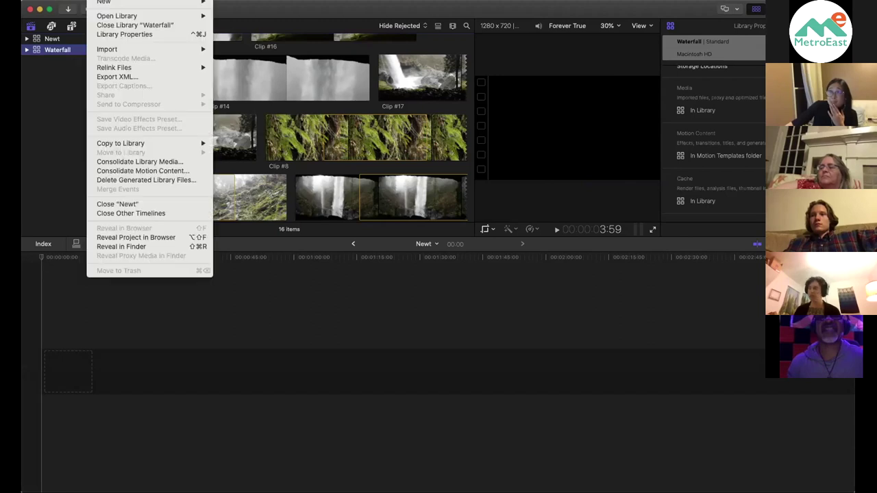
click(103, 2)
click(103, 2)
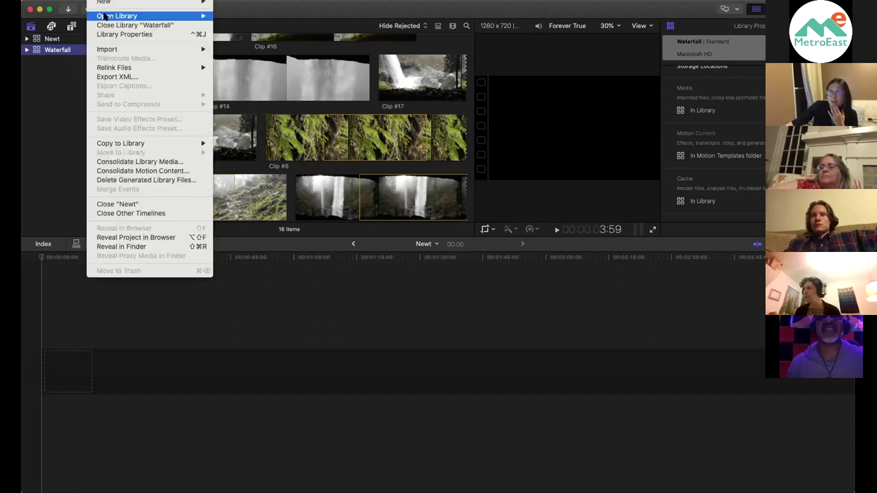
mouse_move(105, 16)
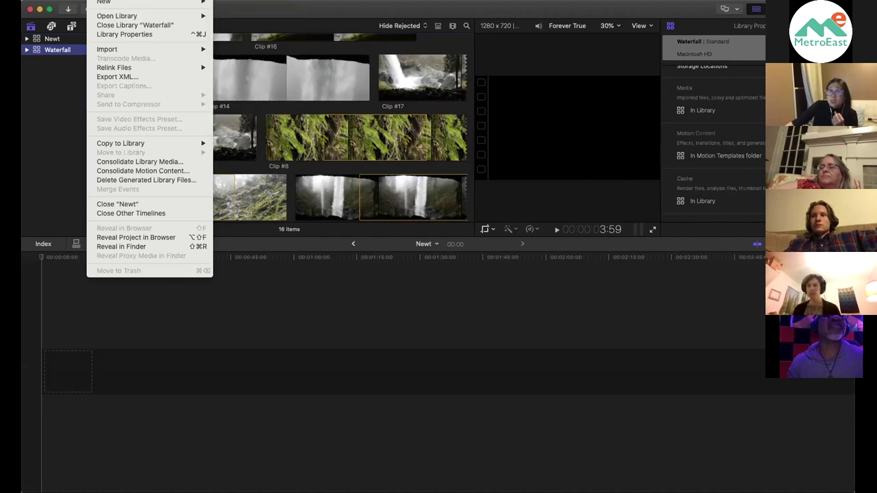
key(Escape)
click(102, 2)
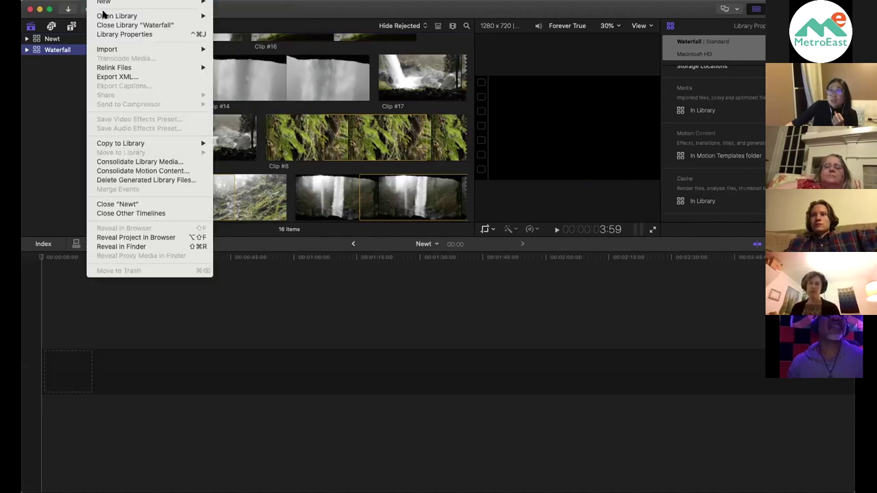
mouse_move(104, 17)
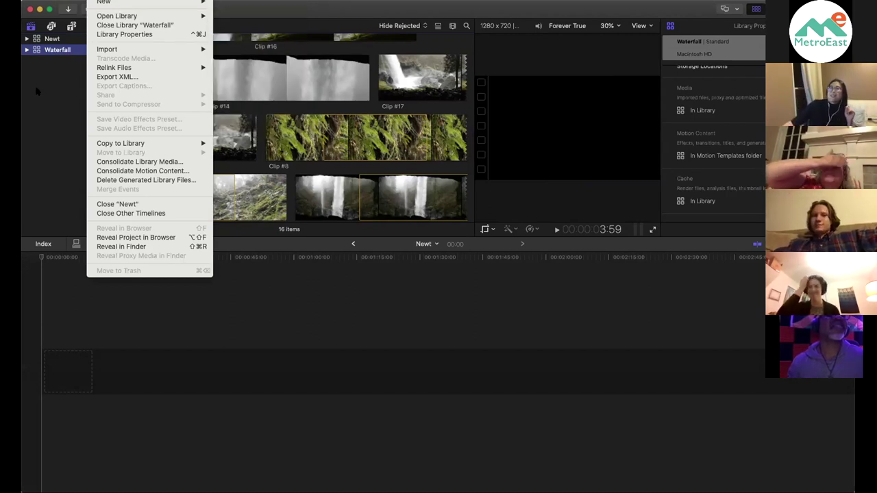
key(Escape)
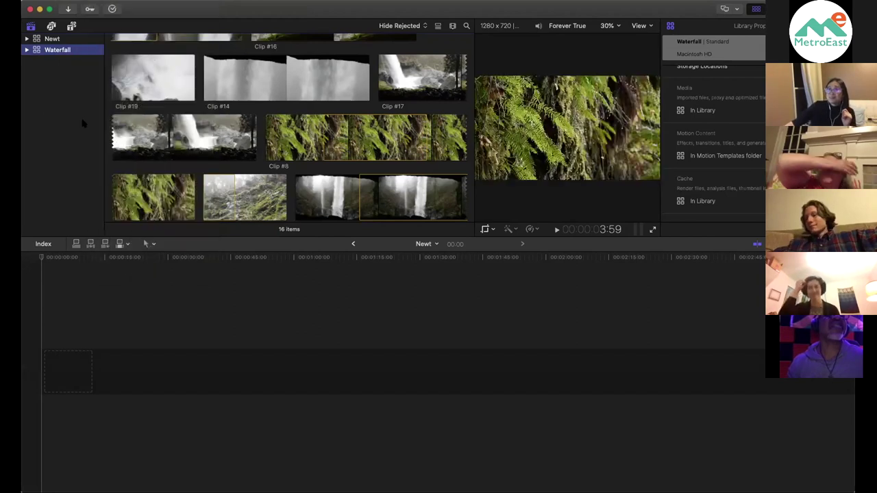
Leave the Waterfall library, open the Newt library, and pick the newt continuity clip.
click(73, 68)
click(52, 39)
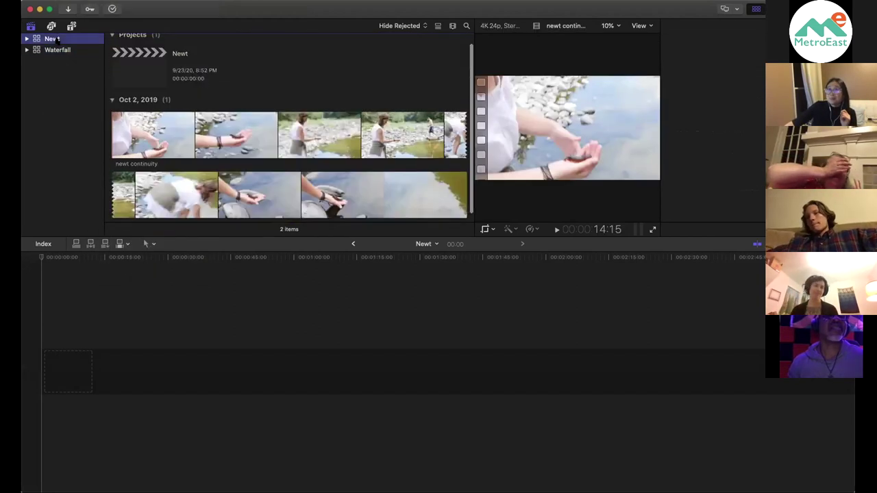
scroll(228, 83, down, 2)
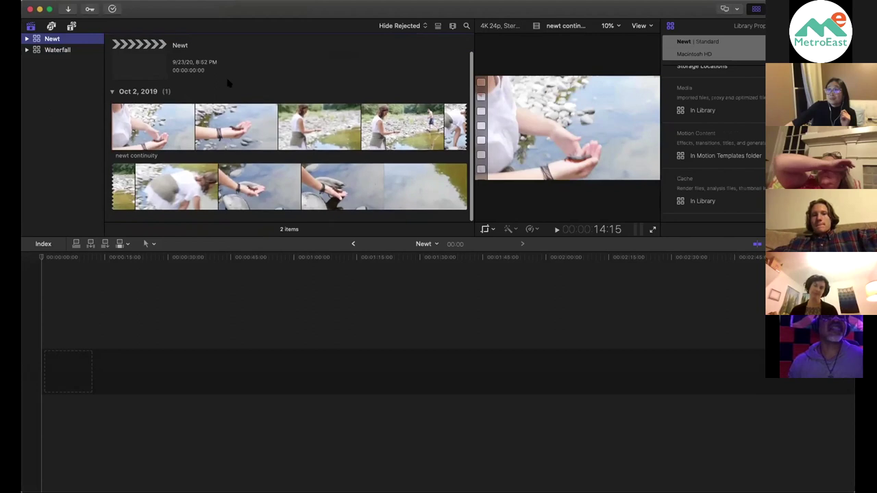
scroll(228, 86, up, 2)
scroll(233, 111, down, 1)
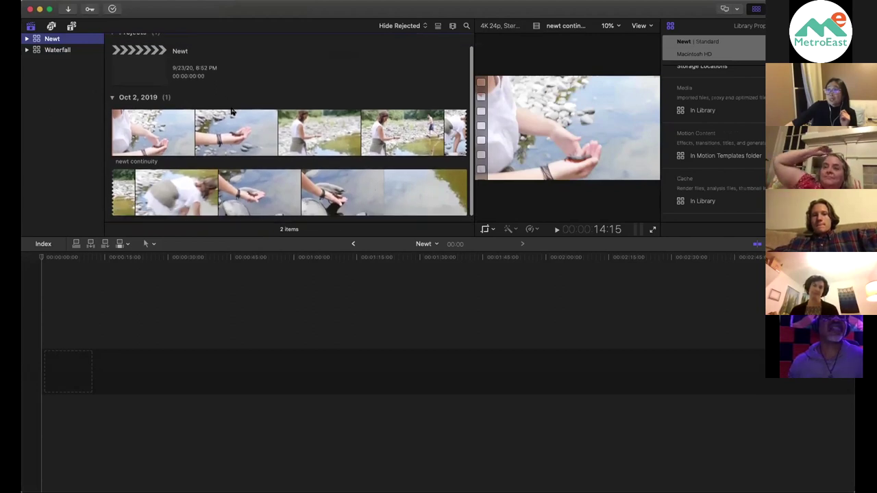
click(226, 124)
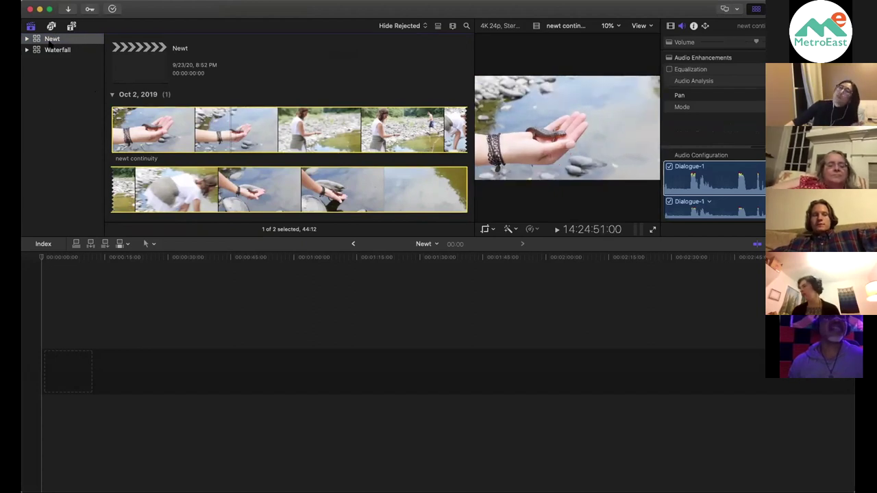
Alternate between the Newt project and the clip, check the empty timeline, and reselect newt continuity.
click(157, 80)
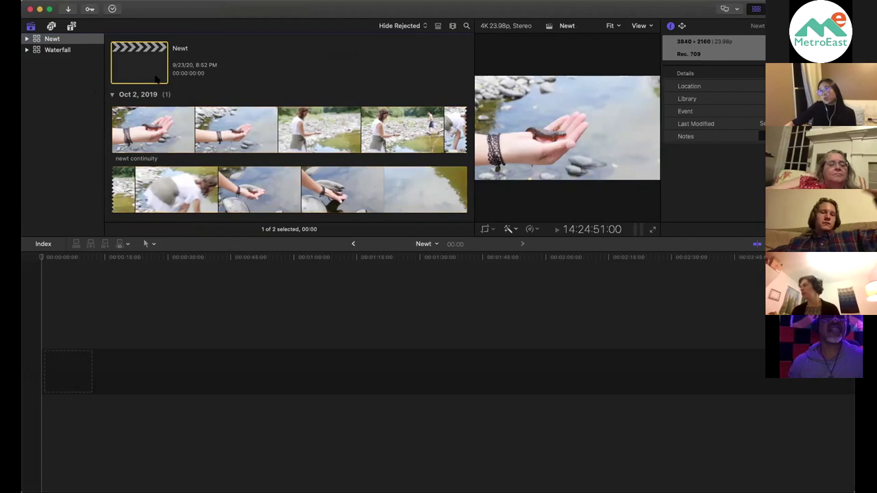
click(274, 76)
click(281, 119)
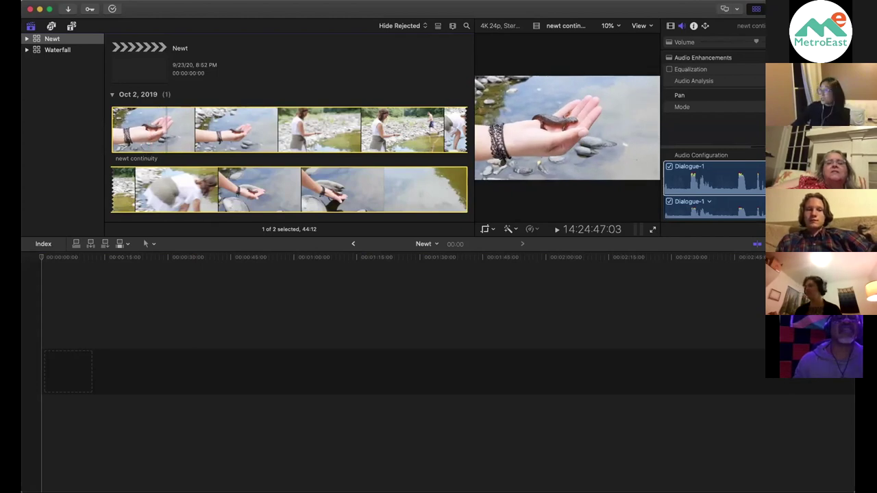
click(336, 319)
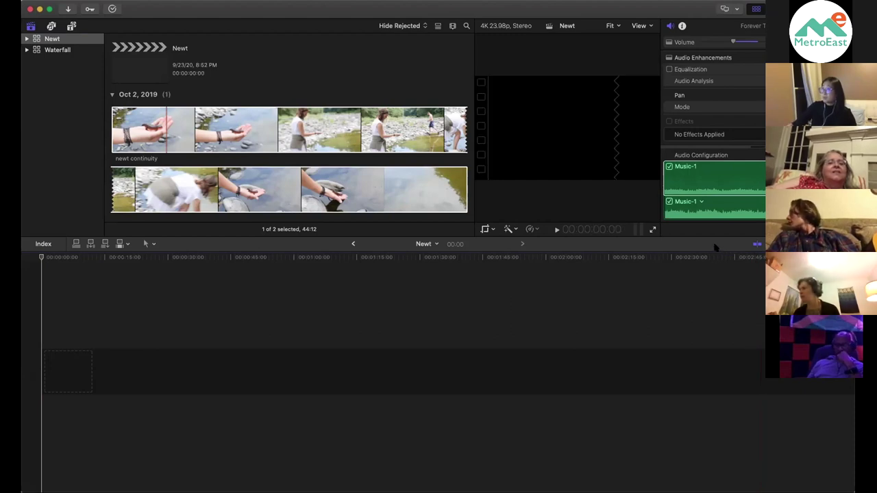
scroll(295, 158, down, 1)
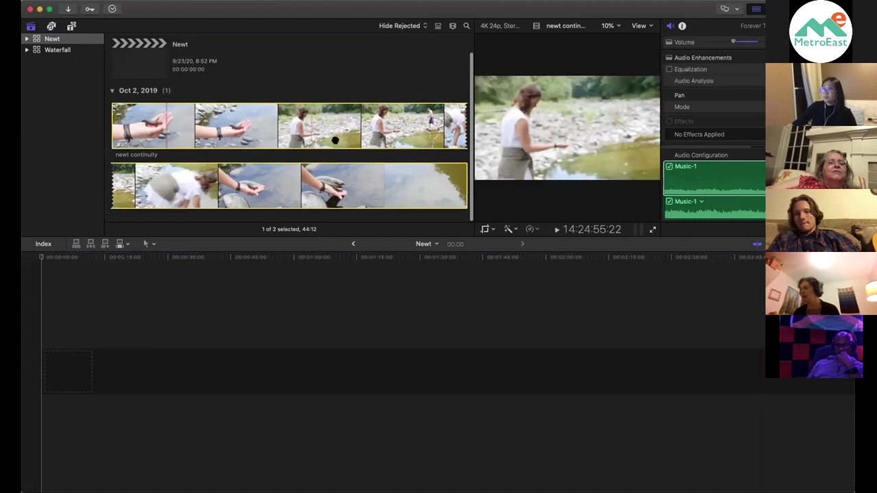
click(290, 92)
click(192, 123)
scroll(277, 154, up, 1)
scroll(277, 155, down, 1)
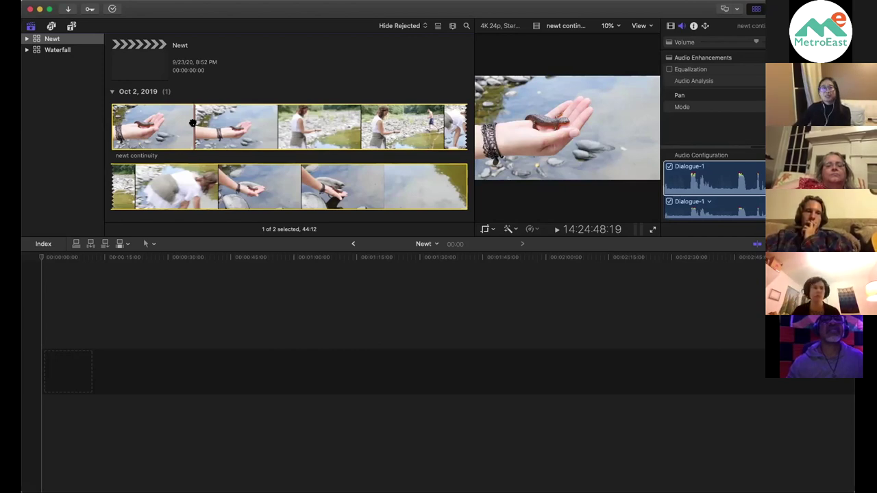
Add the opening 04:23 of newt continuity to the Newt timeline, play it, and return to the start.
drag(192, 122, 42, 333)
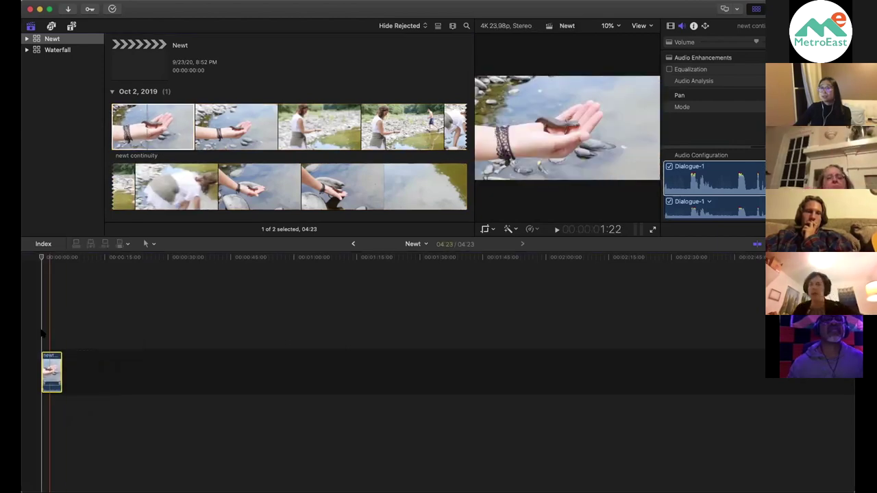
click(43, 334)
key(space)
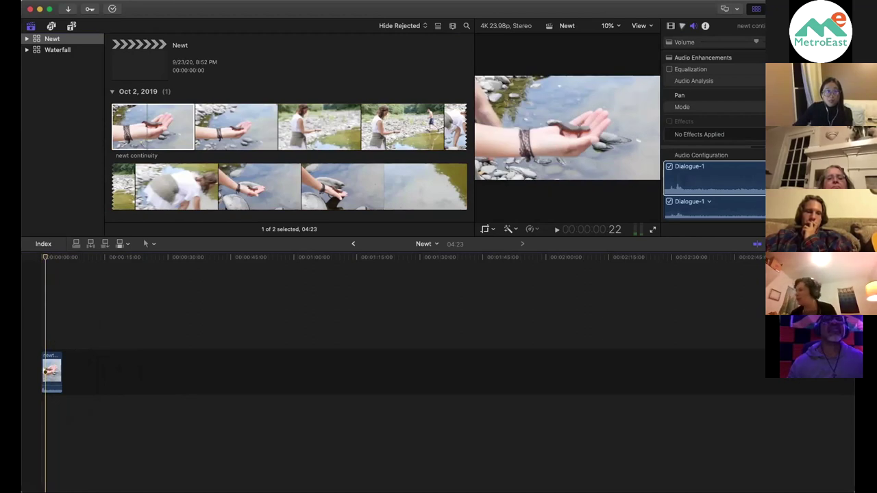
key(Home)
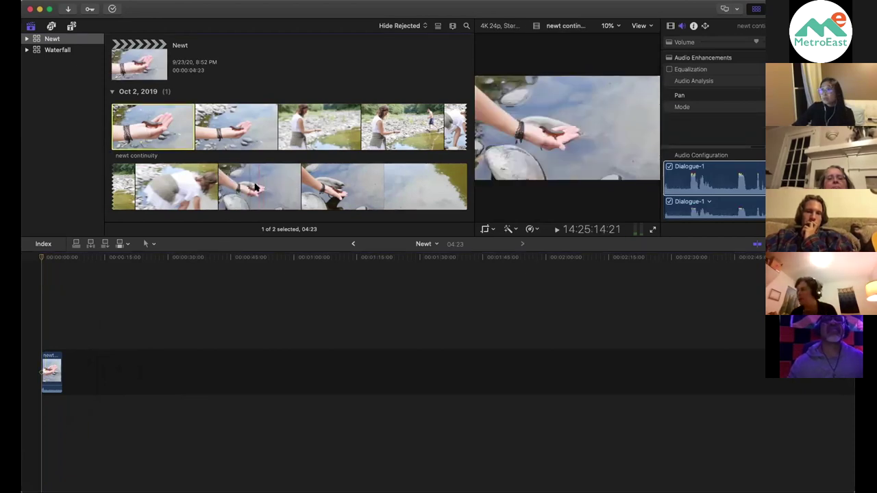
click(42, 370)
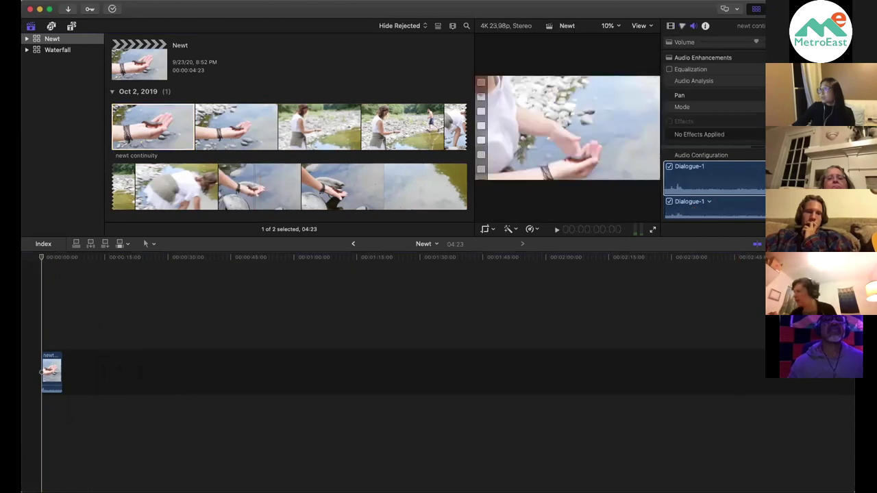
click(293, 192)
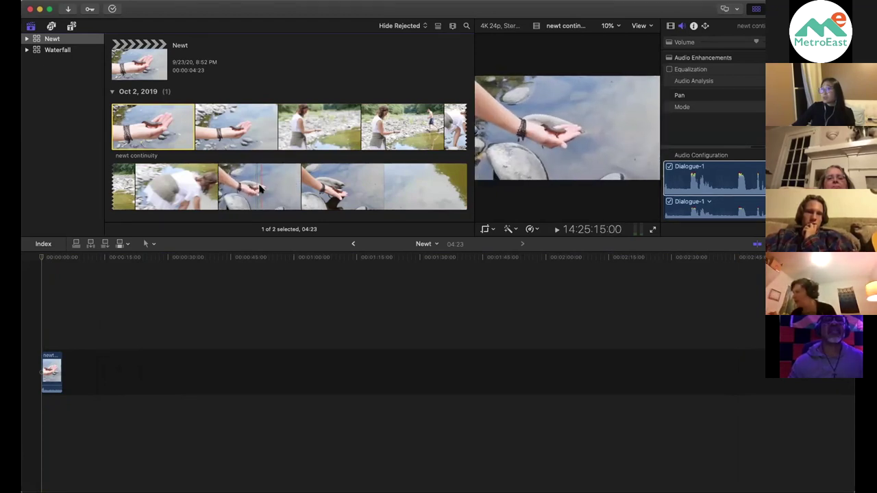
click(143, 239)
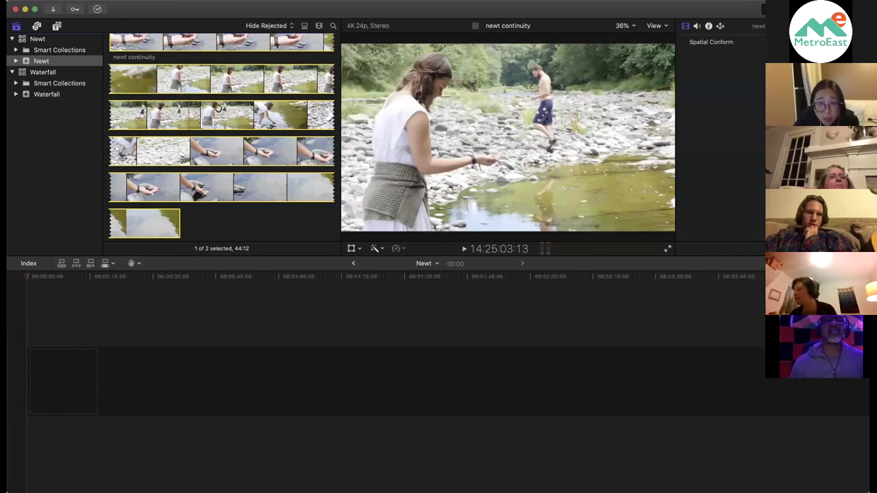
Keep the Select tool, show the newt continuity clip's inspector, and play part of the riverbank shot.
click(139, 264)
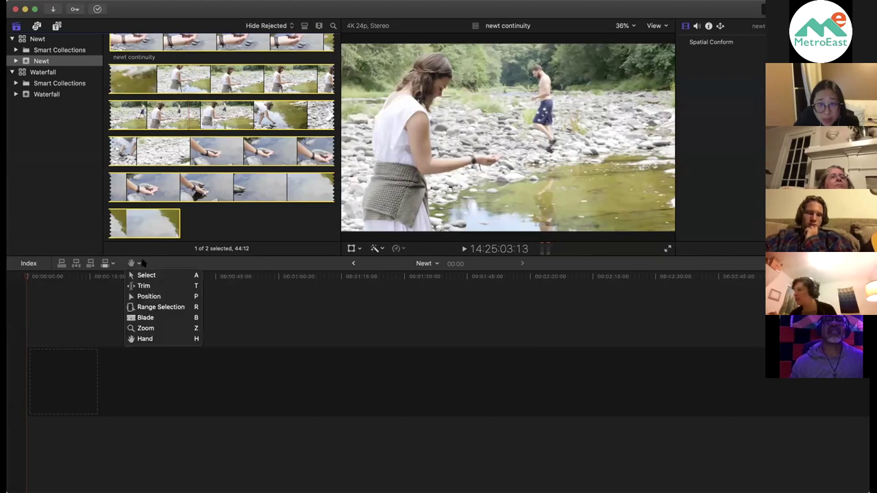
click(144, 274)
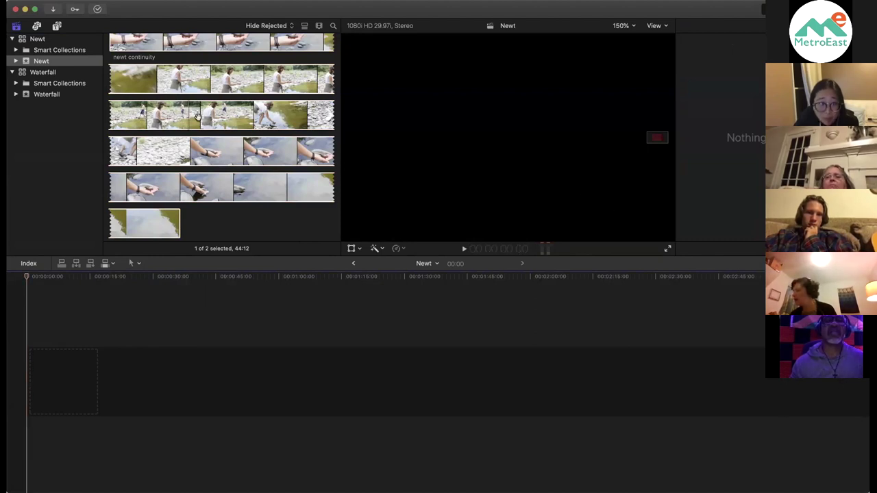
click(197, 116)
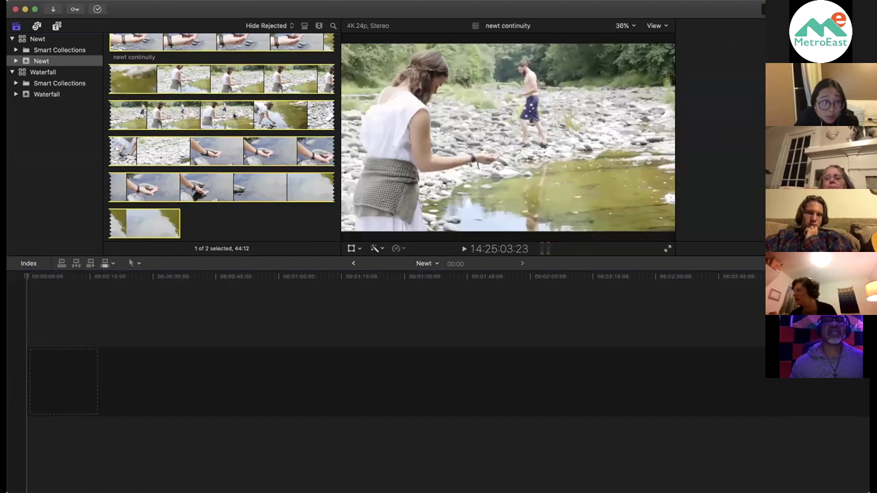
key(super+4)
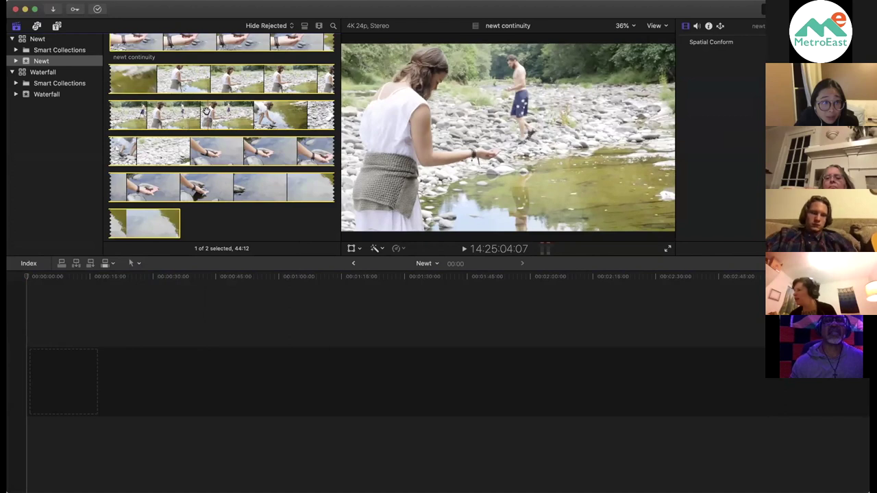
key(space)
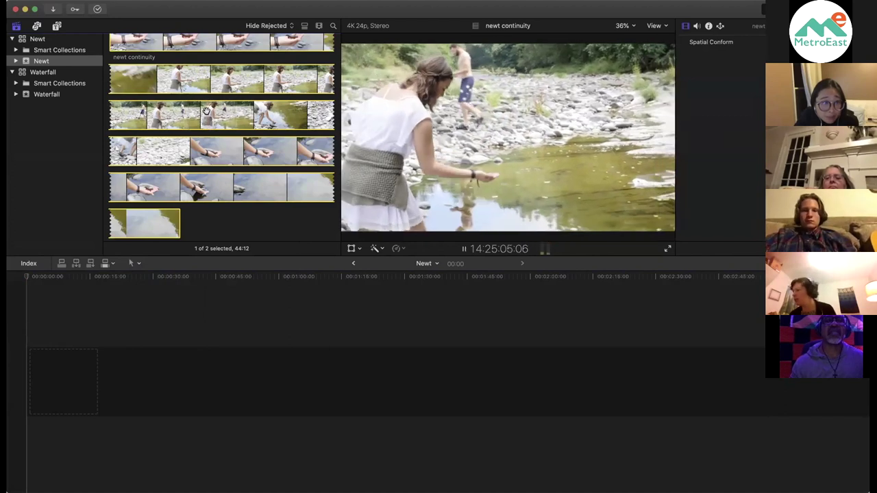
key(space)
key(space)
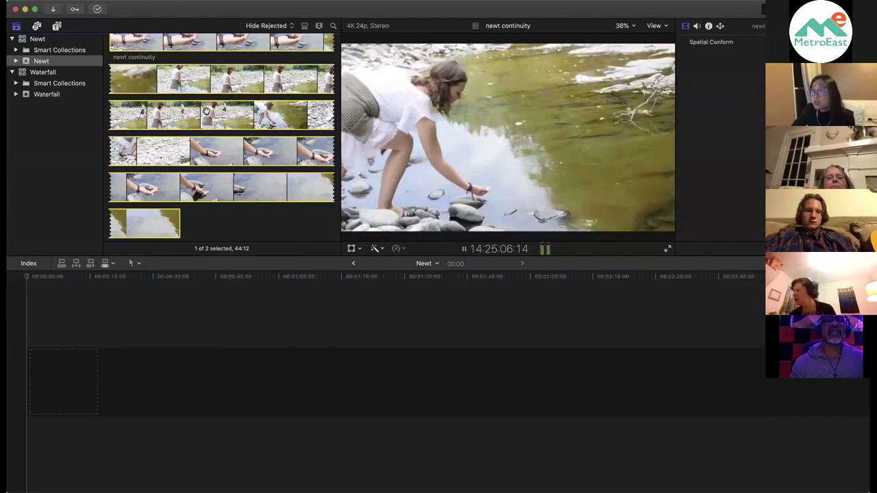
key(space)
click(207, 111)
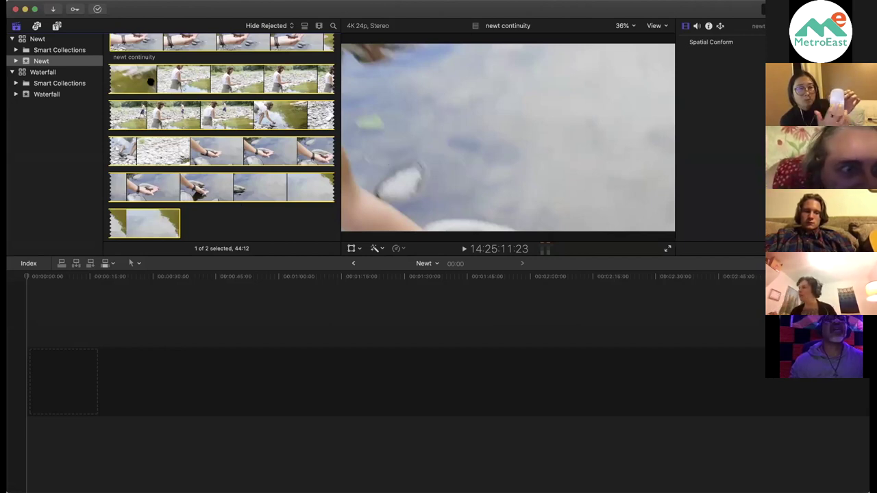
scroll(150, 81, up, 2)
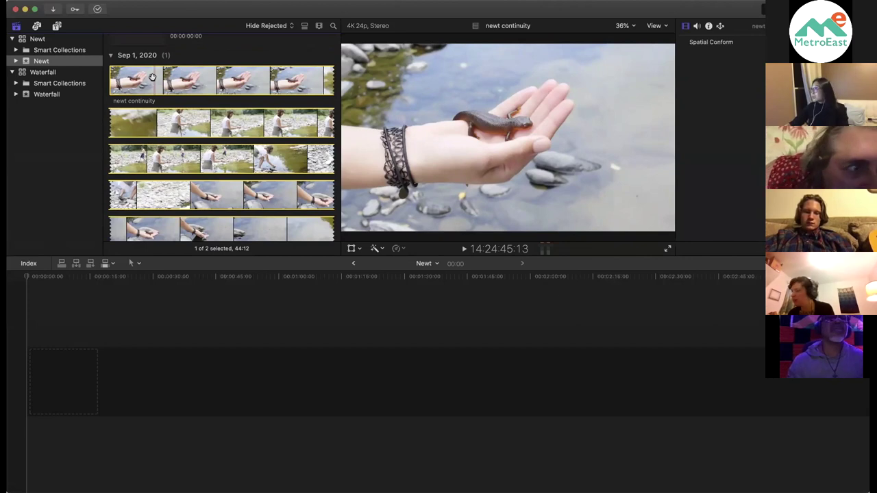
Select the newt continuity clip in the browser and mark its 43:08 stretch as a Favorite.
click(139, 264)
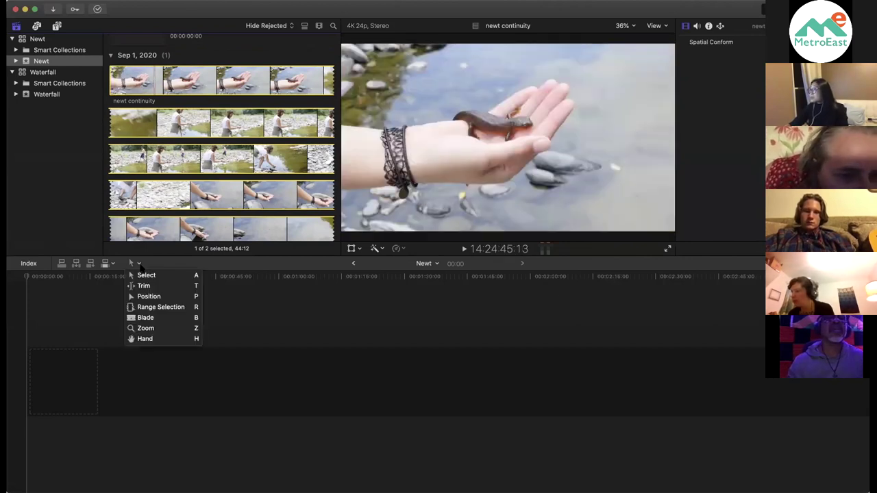
click(146, 317)
click(139, 56)
click(150, 77)
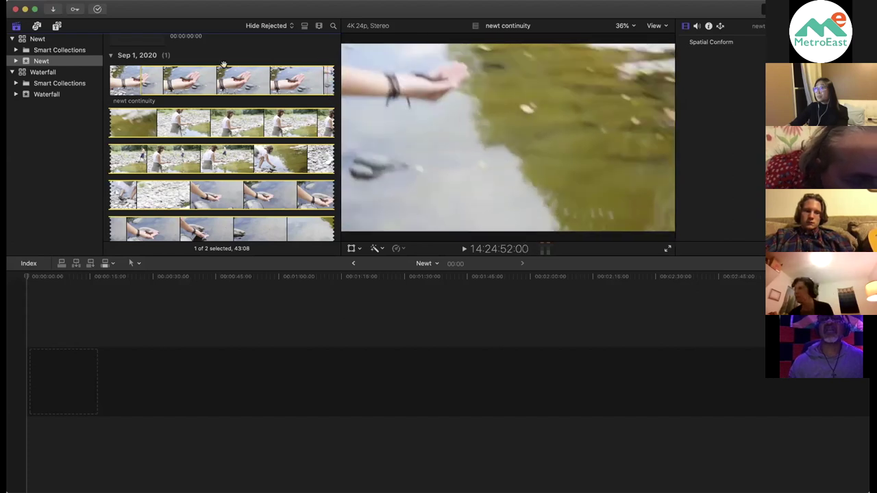
key(f)
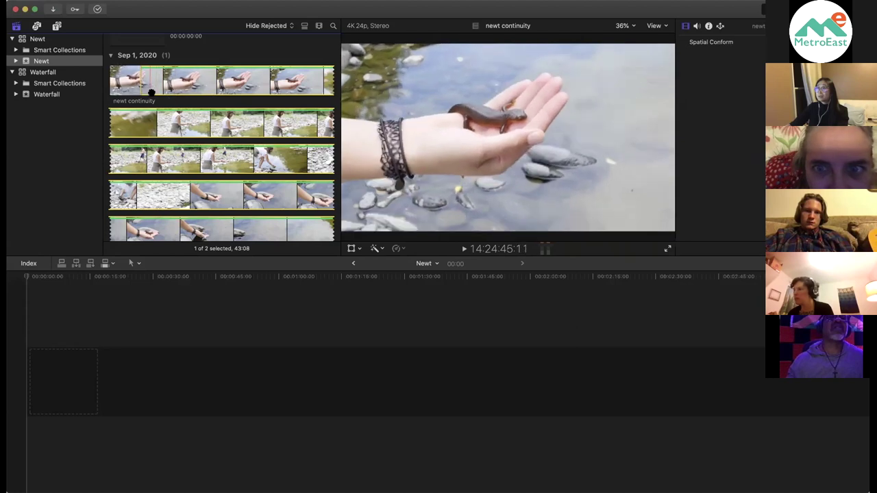
Place the 43:08 newt continuity clip at the Newt timeline start and try trimming its end.
drag(155, 291, 195, 374)
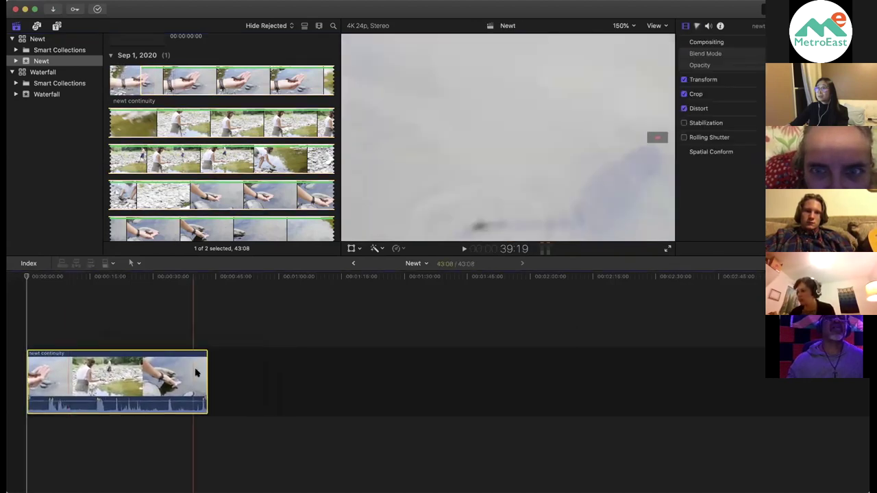
click(205, 376)
drag(206, 376, 251, 377)
click(251, 378)
key(super+equal)
key(super+equal)
key(super+equal)
key(super+equal)
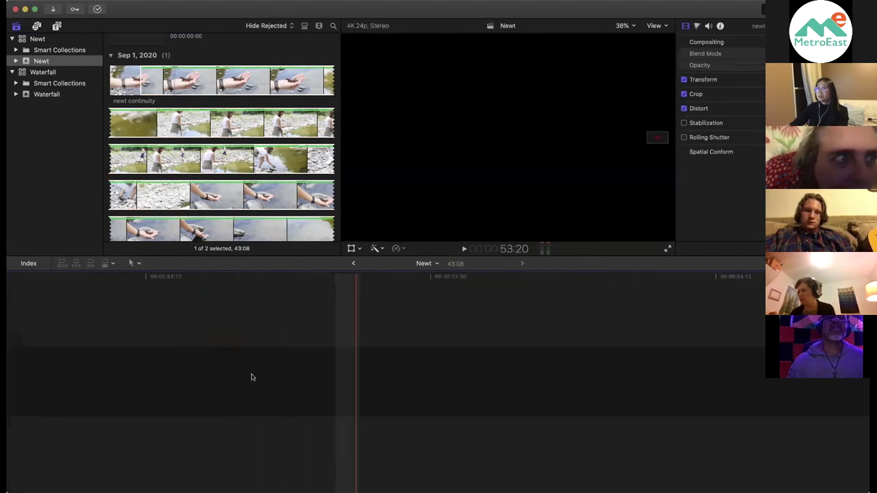
key(super+minus)
key(super+minus)
key(super+minus)
Move the playhead to 28:08 and select the newt clip in the timeline.
click(168, 421)
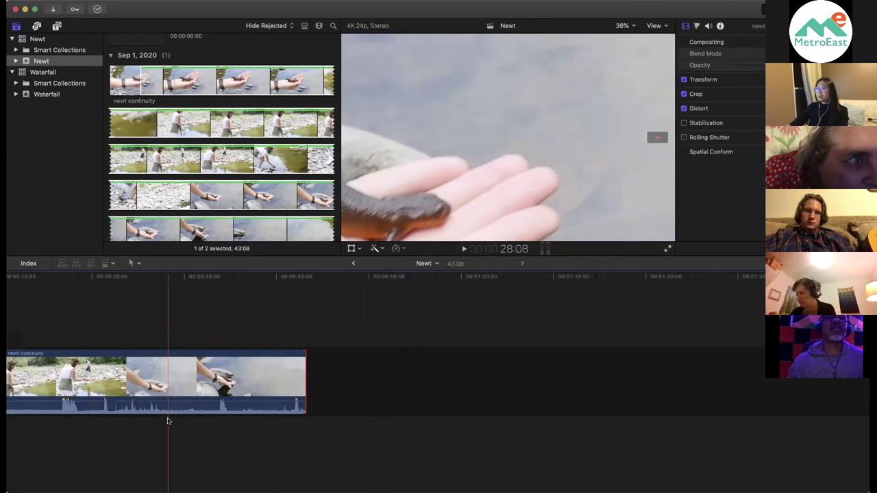
scroll(140, 373, left, 1)
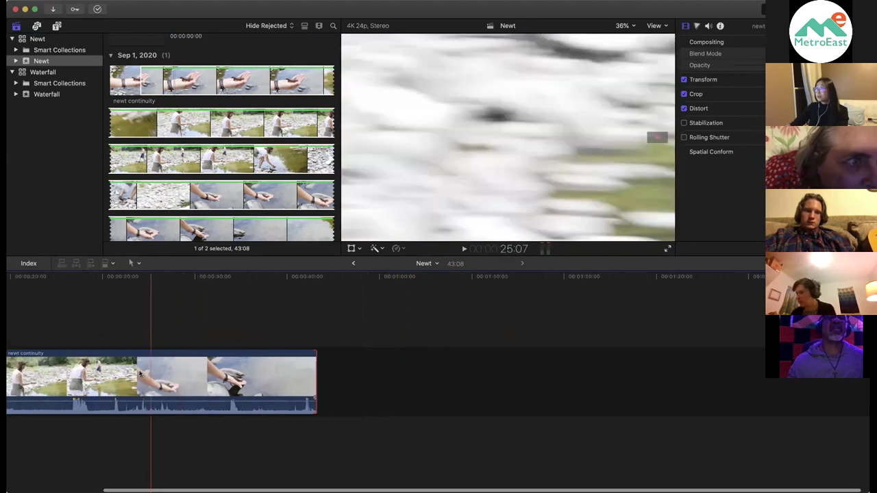
scroll(140, 373, left, 5)
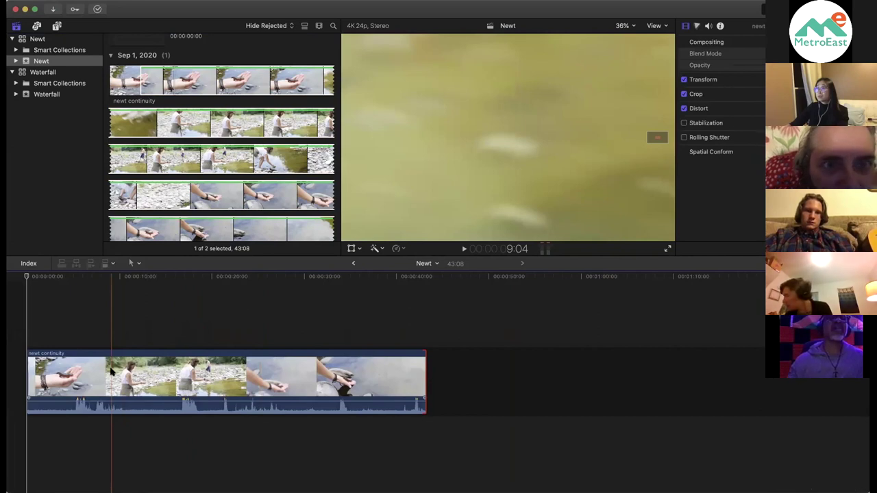
scroll(110, 372, up, 3)
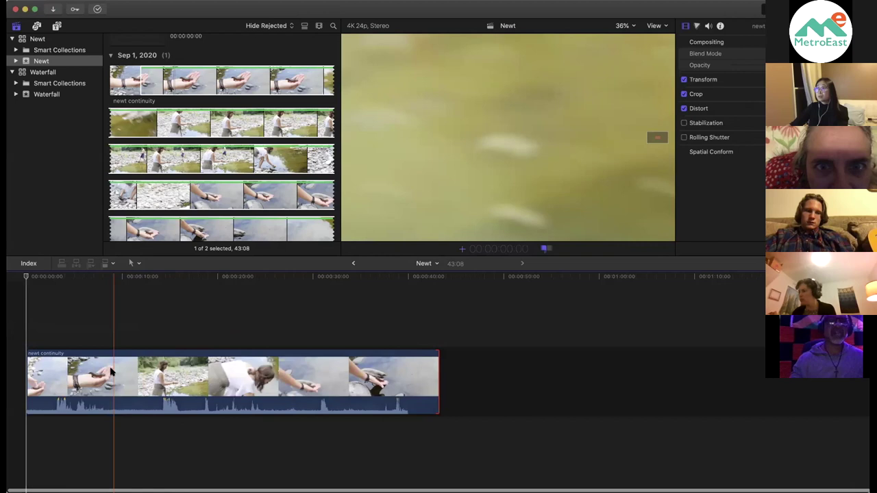
scroll(110, 372, down, 5)
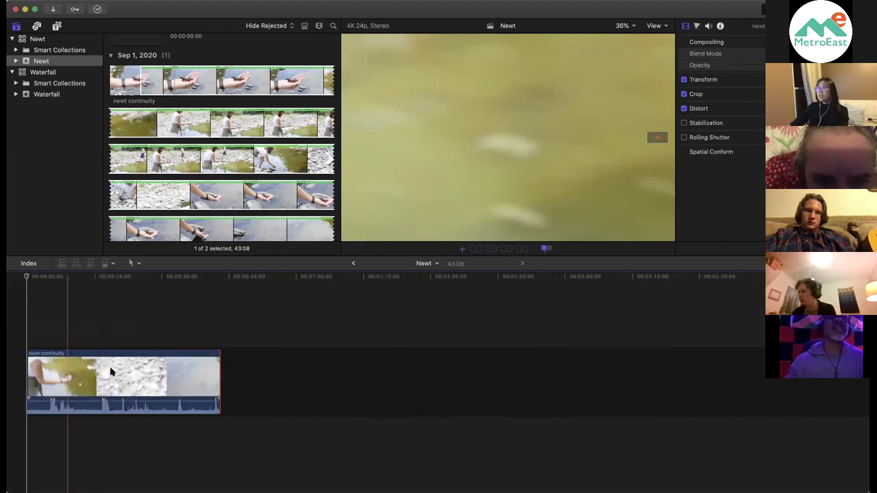
scroll(100, 366, up, 3)
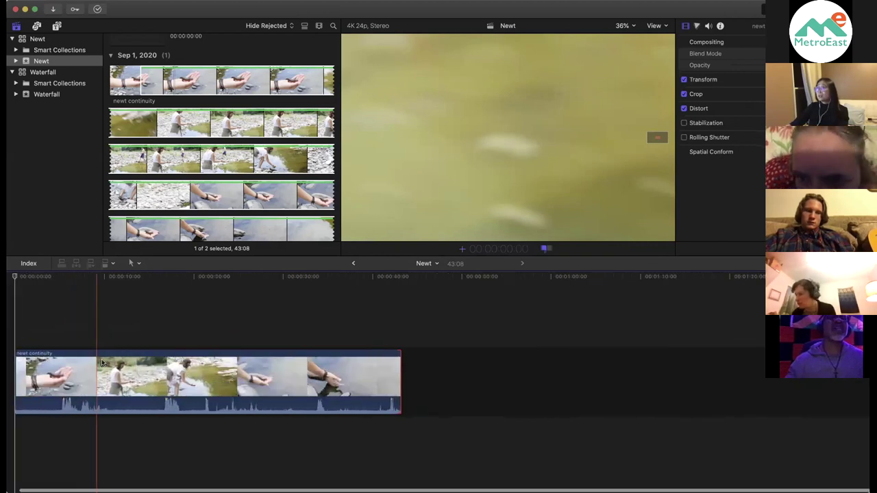
scroll(94, 370, up, 3)
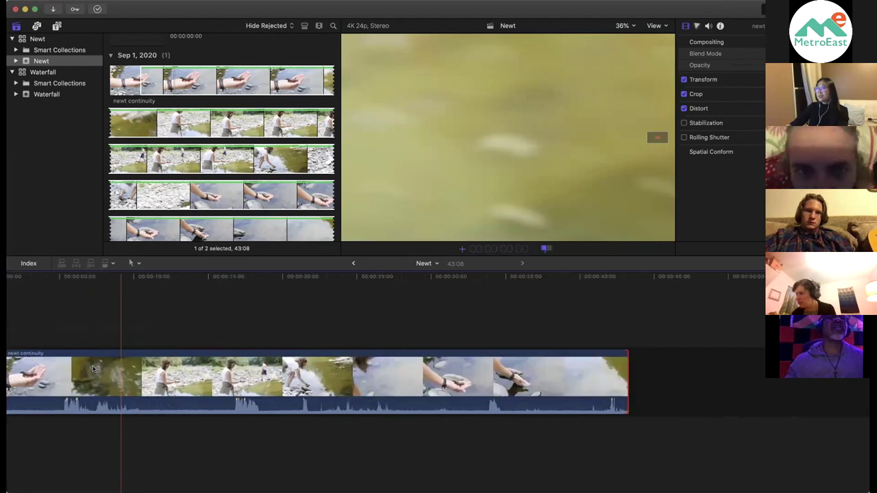
scroll(50, 346, up, 1)
scroll(49, 346, left, 2)
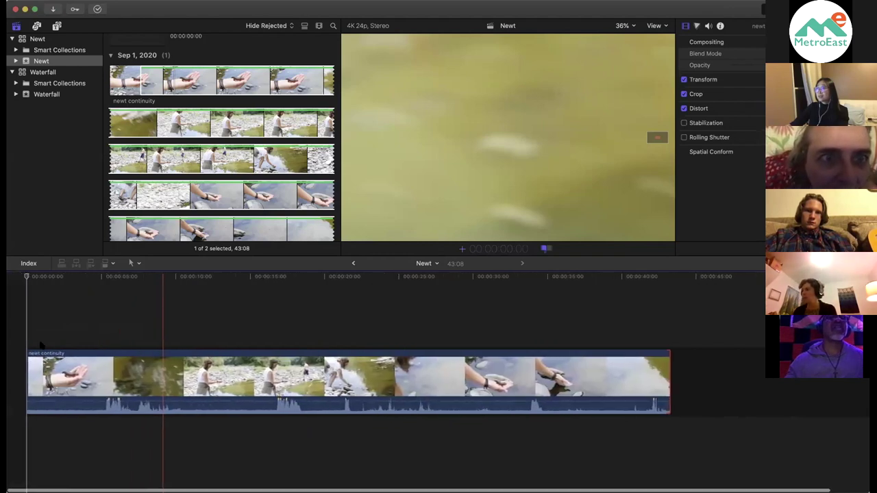
click(47, 364)
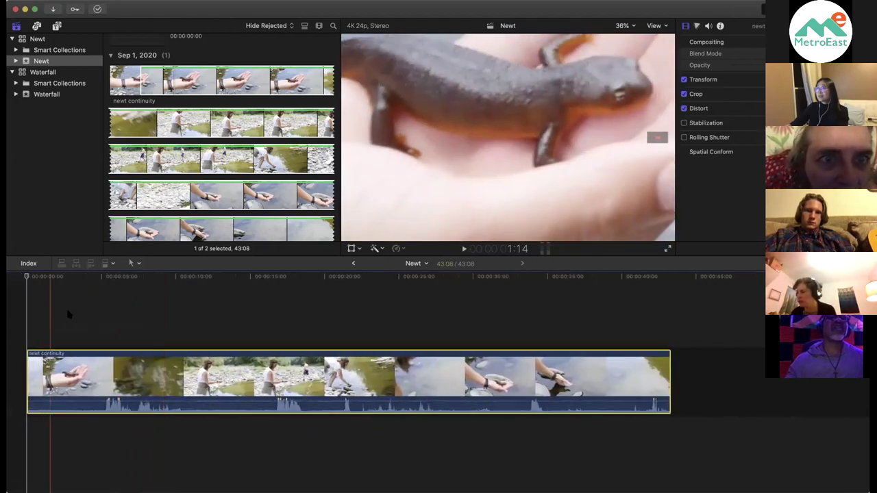
Blade the newt clip twice near its start and ripple-delete the short 1:08 opening piece.
key(b)
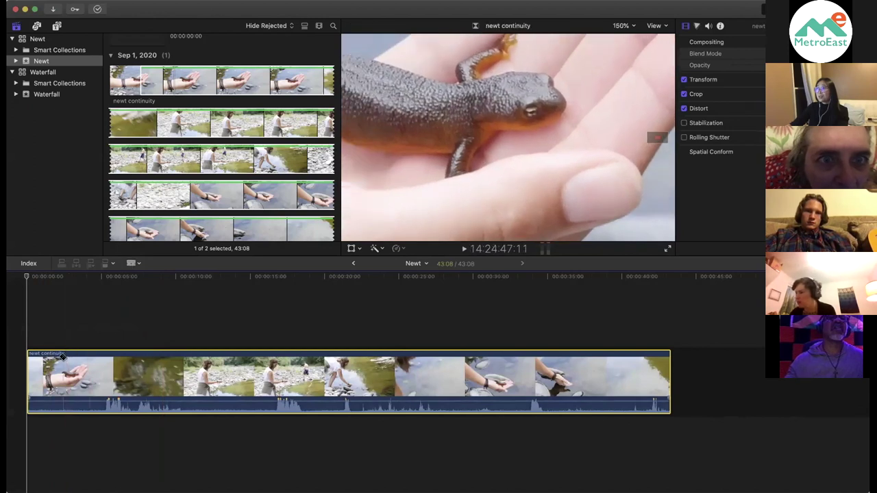
click(61, 363)
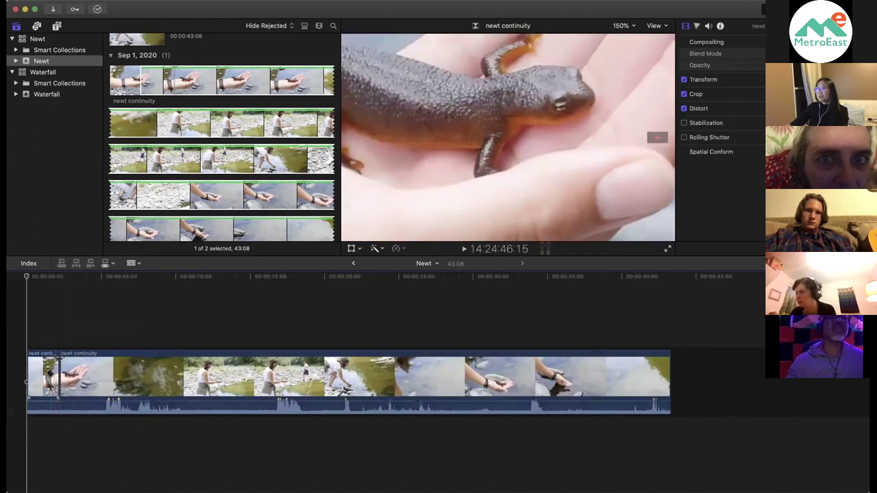
click(41, 380)
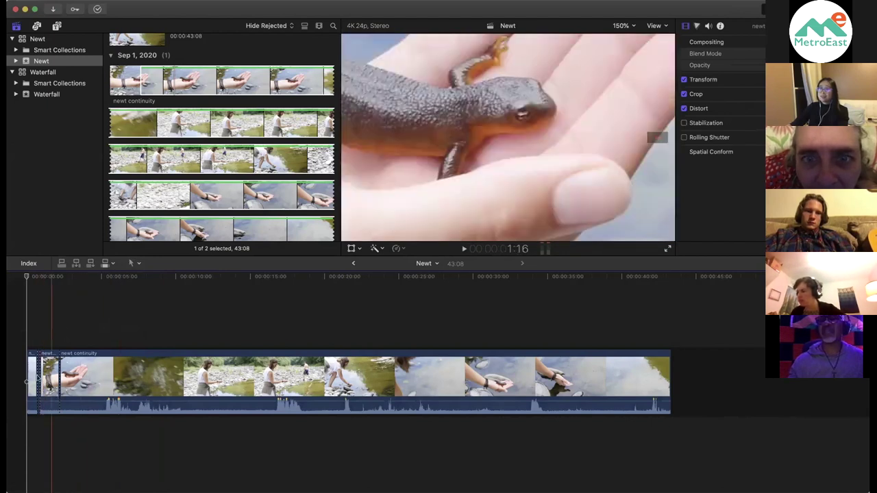
click(50, 384)
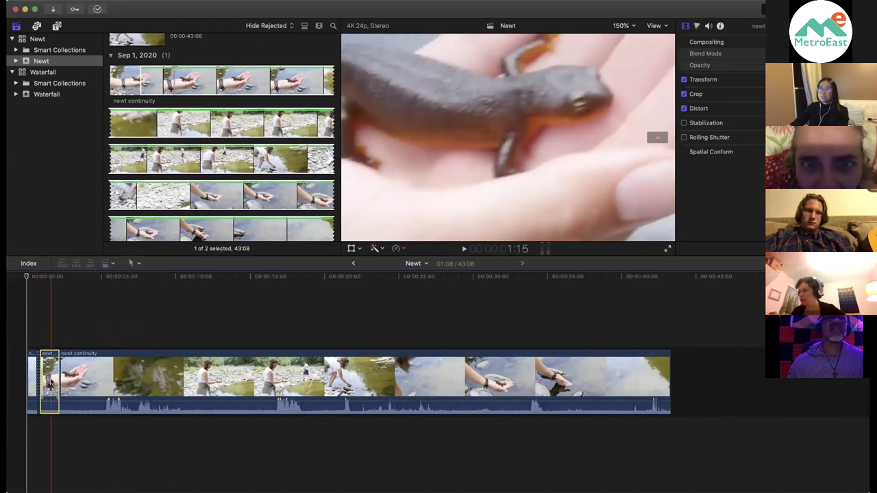
key(Delete)
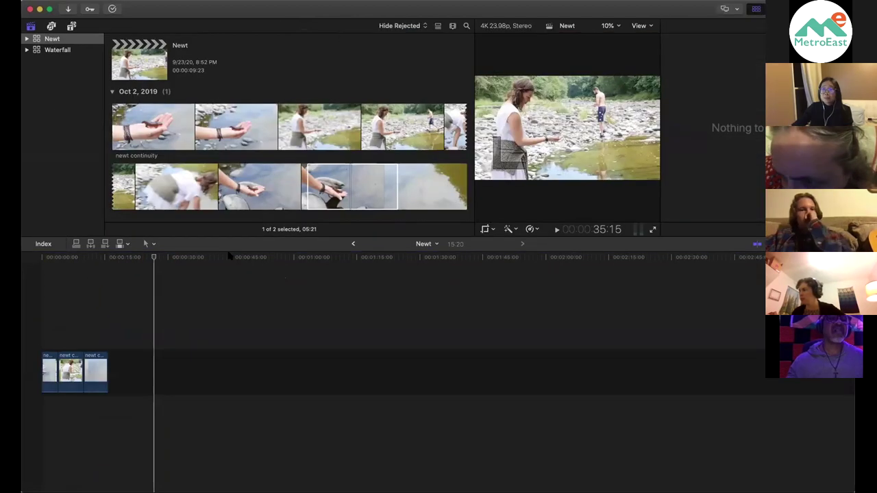
Play the edit from the start, then park the playhead on the third clip.
key(Home)
key(super+4)
key(space)
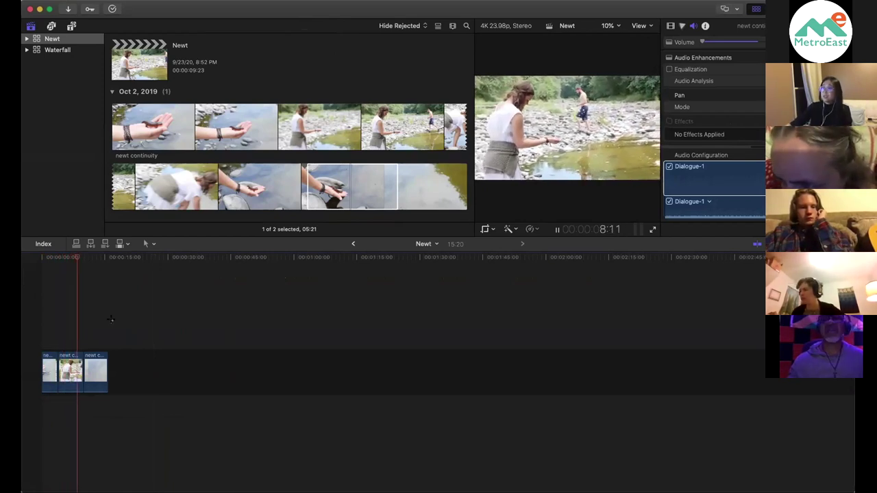
click(111, 324)
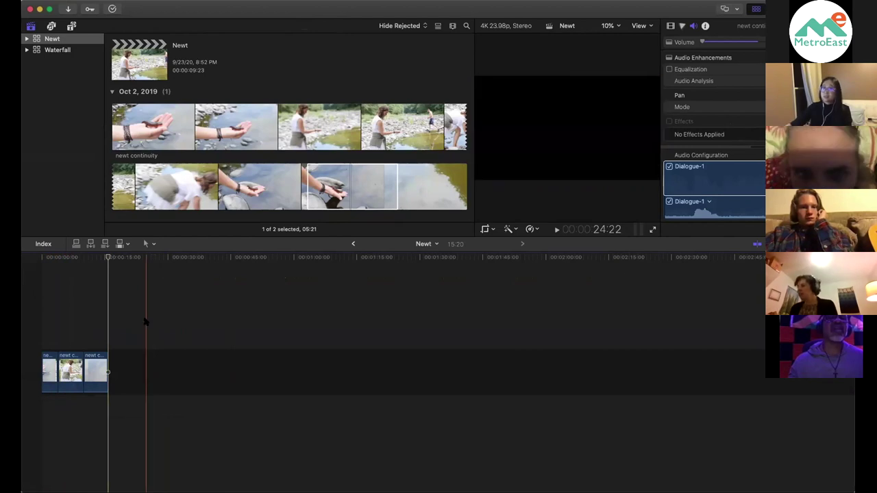
click(82, 323)
click(98, 327)
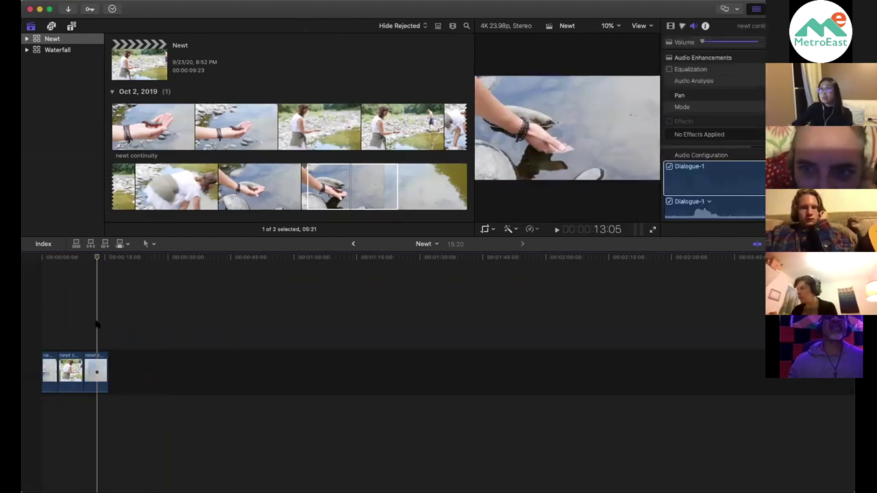
key(Up)
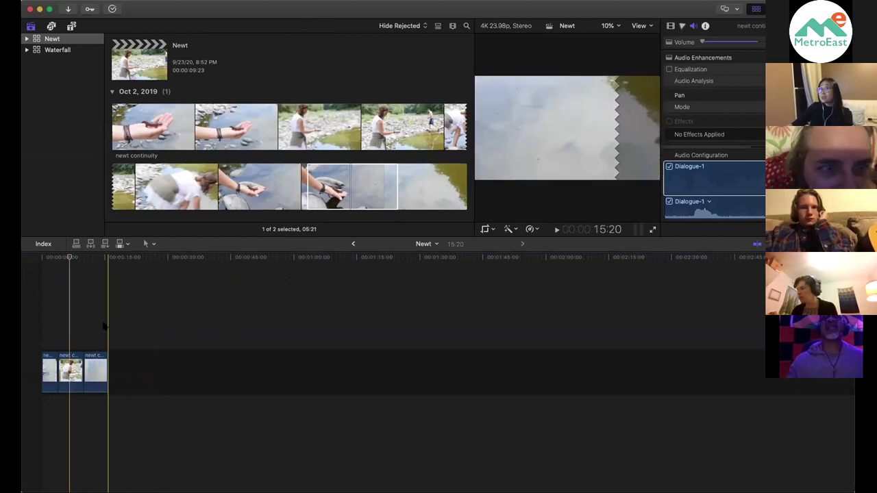
Make the timeline clips taller in the Timeline Appearance settings.
click(117, 332)
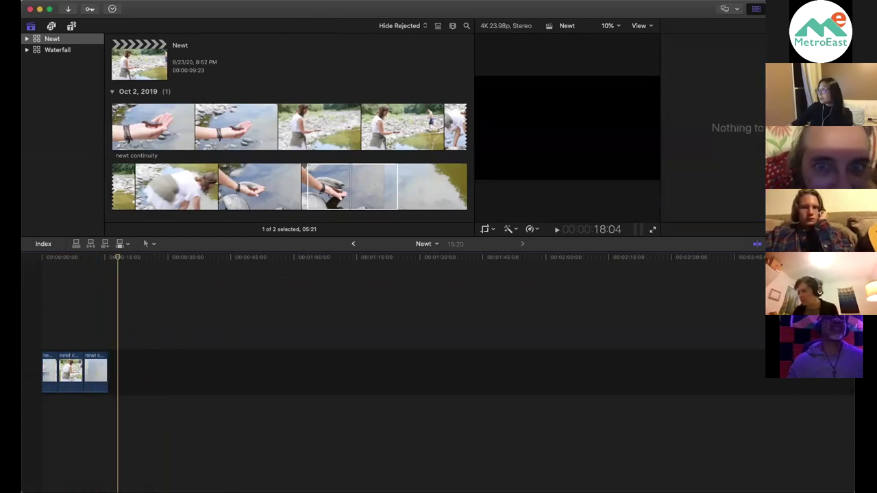
click(757, 244)
drag(788, 307, 793, 307)
click(432, 339)
click(311, 355)
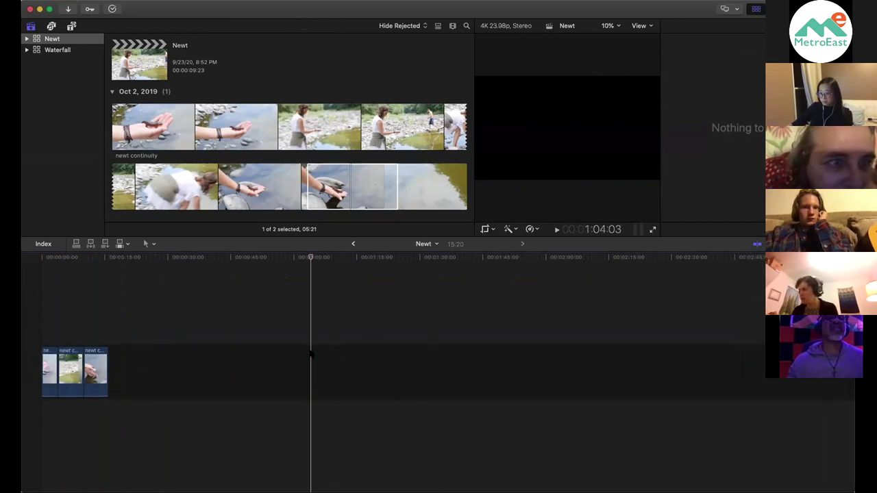
click(295, 355)
Zoom the timeline in on the three newt clips with the Zoom tool.
click(124, 259)
click(145, 243)
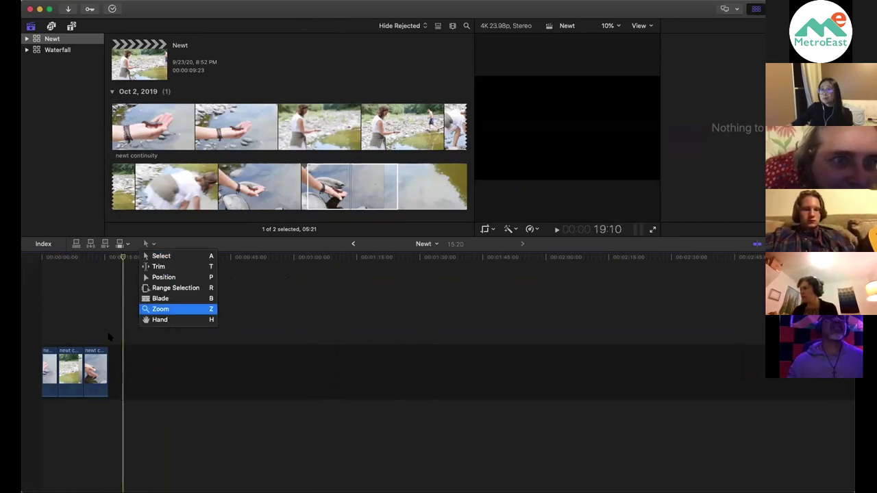
click(160, 309)
drag(85, 348, 157, 385)
Return to the Select tool and play the Newt project from its start, then stop.
key(a)
click(38, 295)
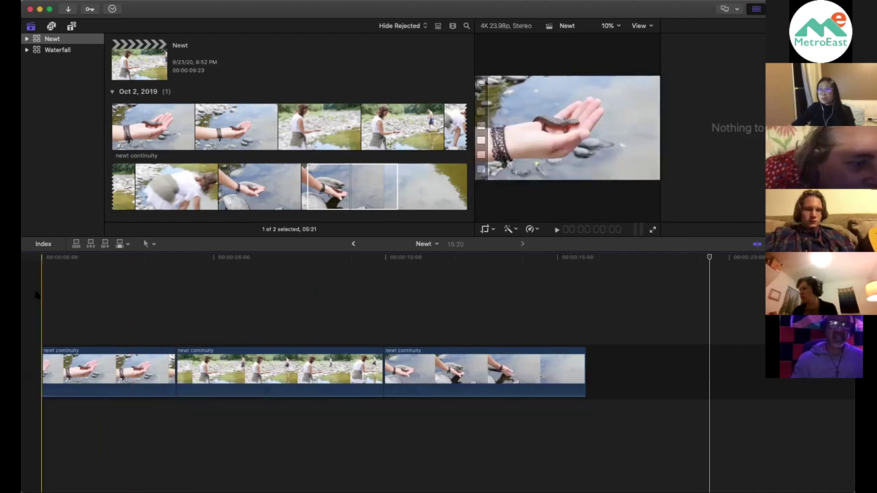
key(space)
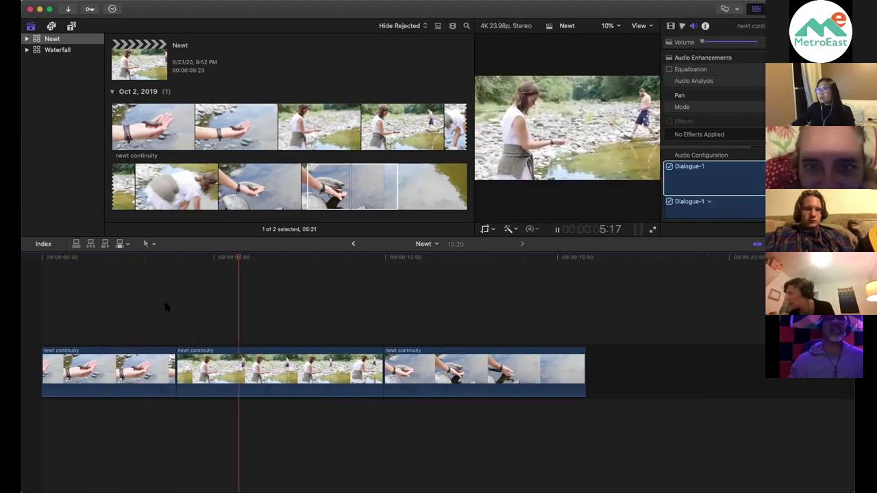
key(space)
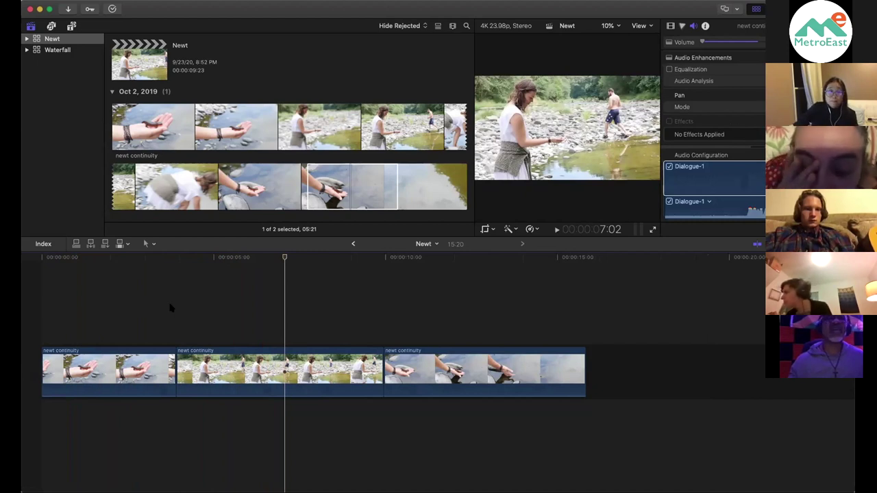
Keep the Select tool active and select the newt continuity clip in the browser.
click(152, 244)
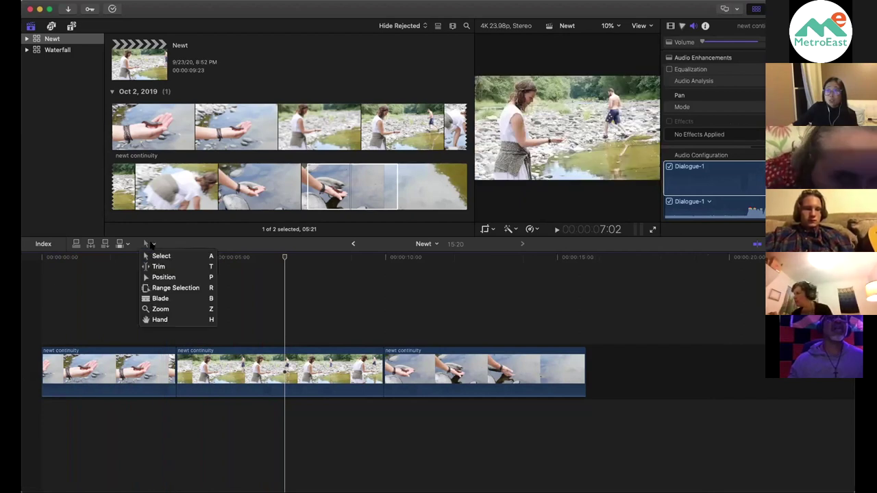
click(154, 256)
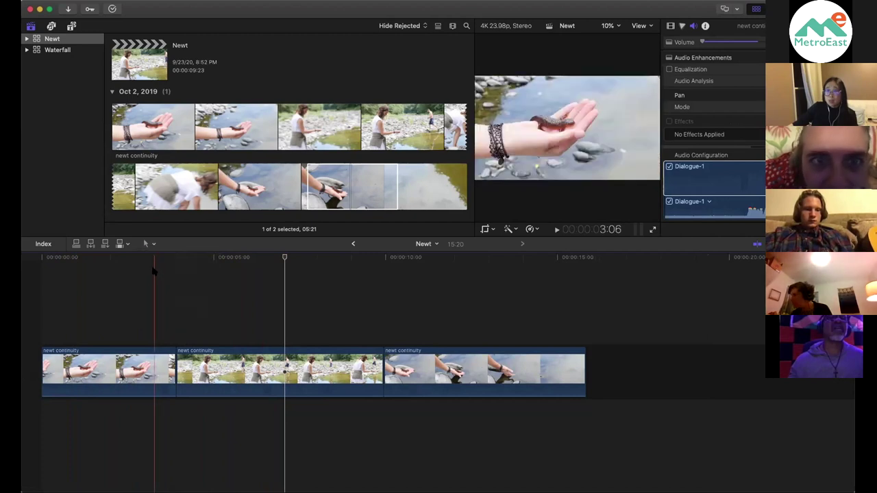
click(215, 90)
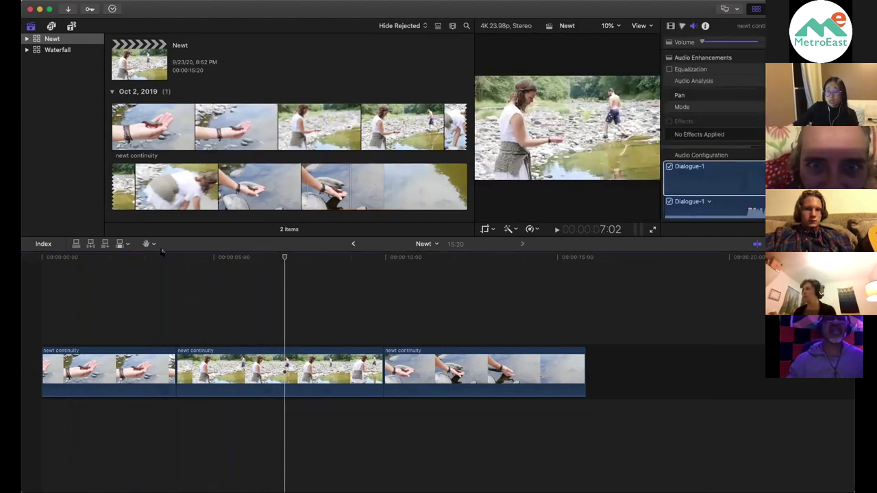
click(199, 139)
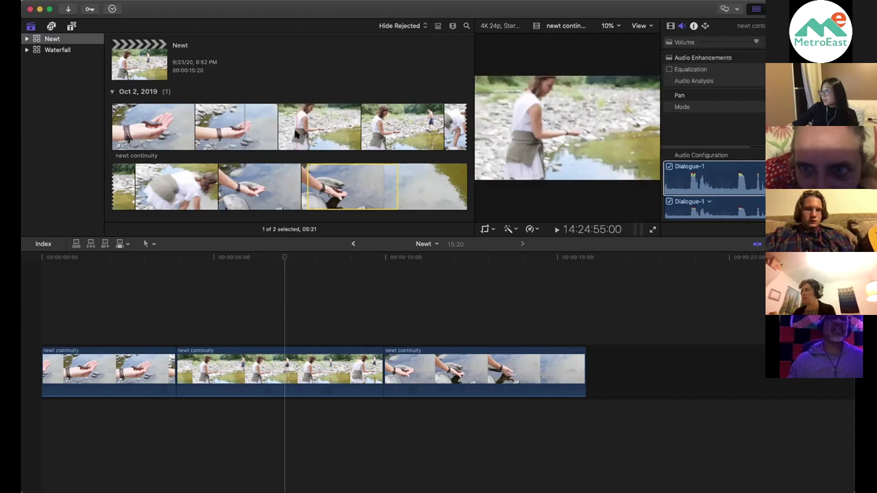
Shrink the browser clip thumbnails, then reselect the newt continuity clip.
click(452, 25)
drag(471, 62, 454, 60)
click(322, 78)
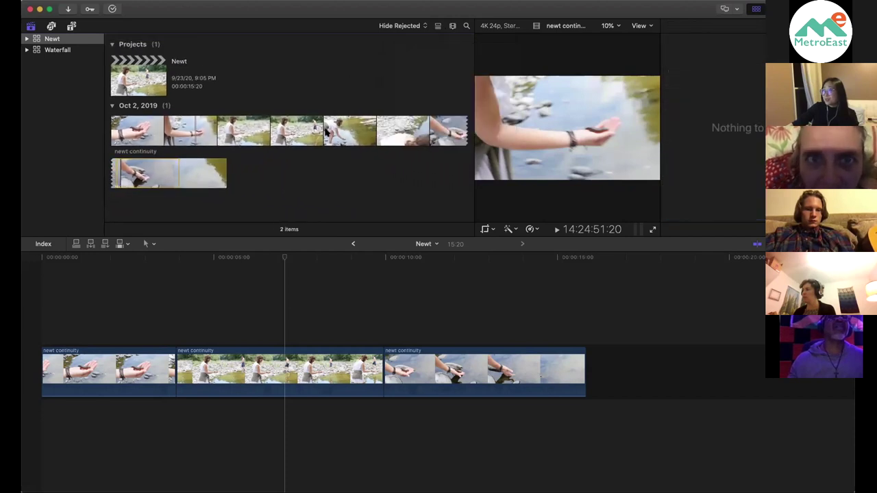
click(327, 136)
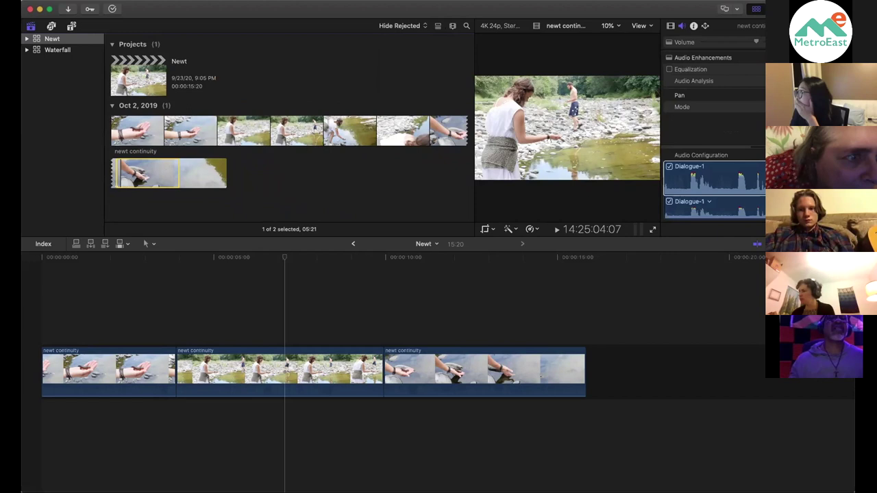
click(736, 251)
click(158, 129)
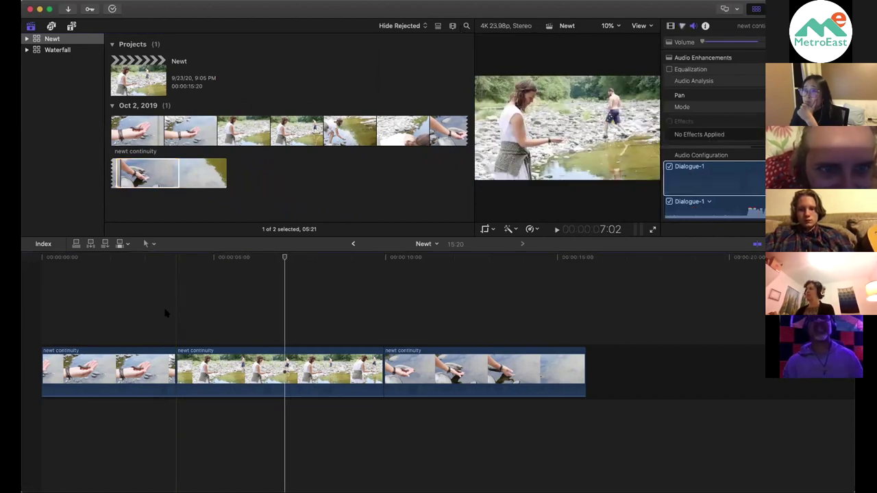
click(149, 244)
click(181, 319)
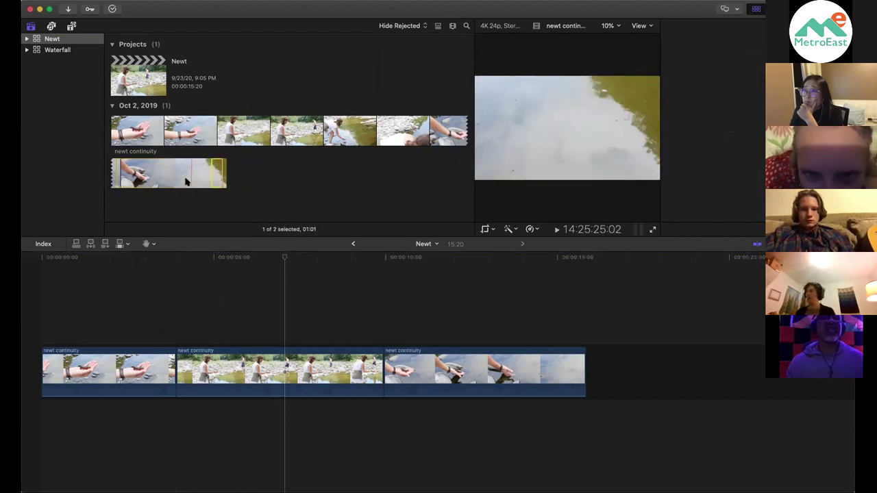
click(148, 244)
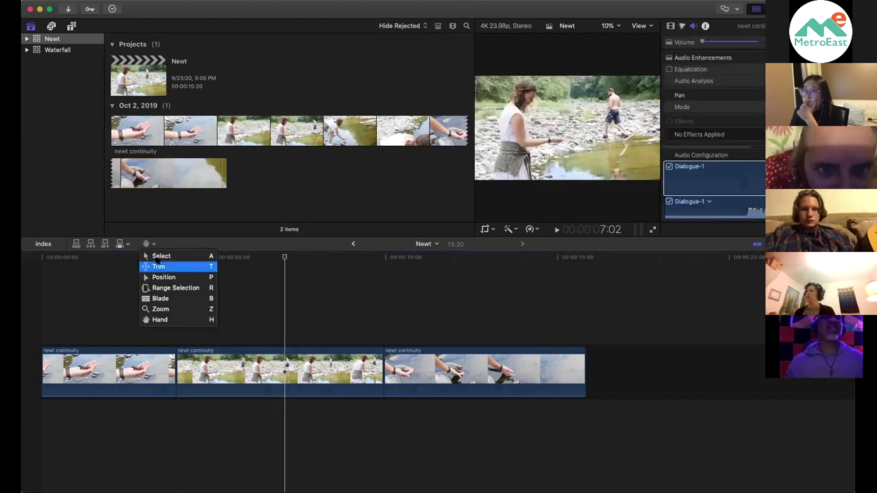
click(159, 256)
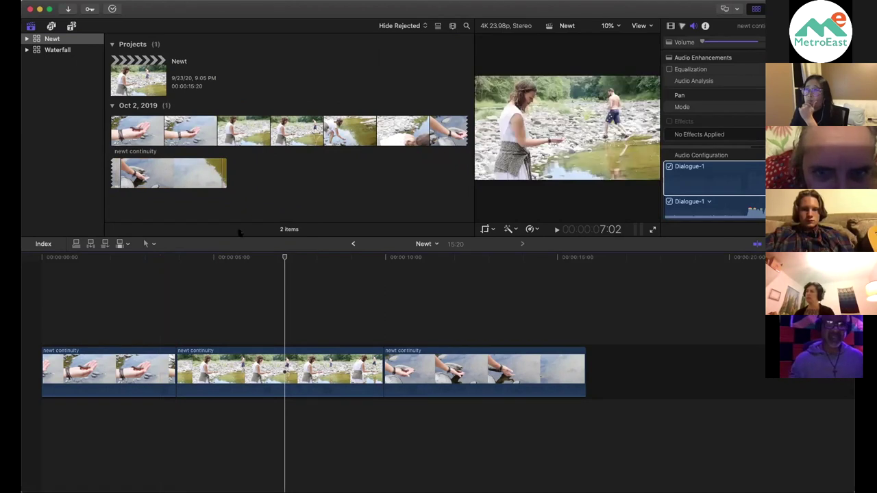
click(364, 191)
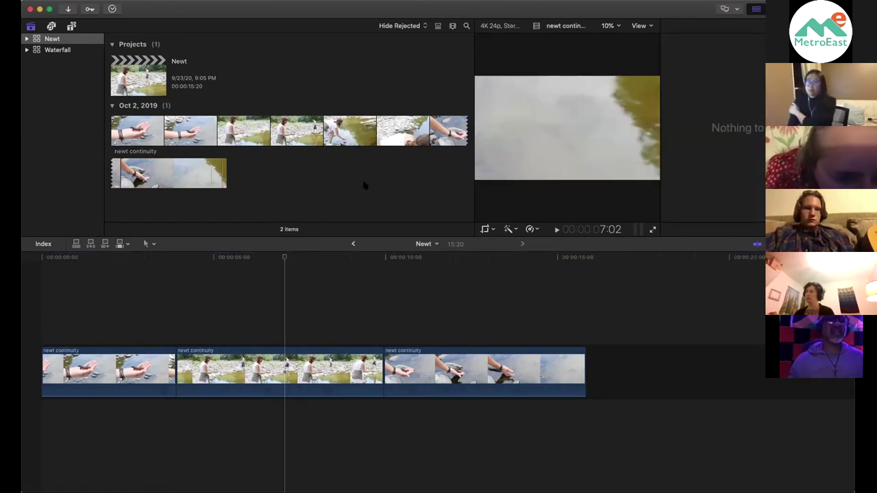
click(152, 244)
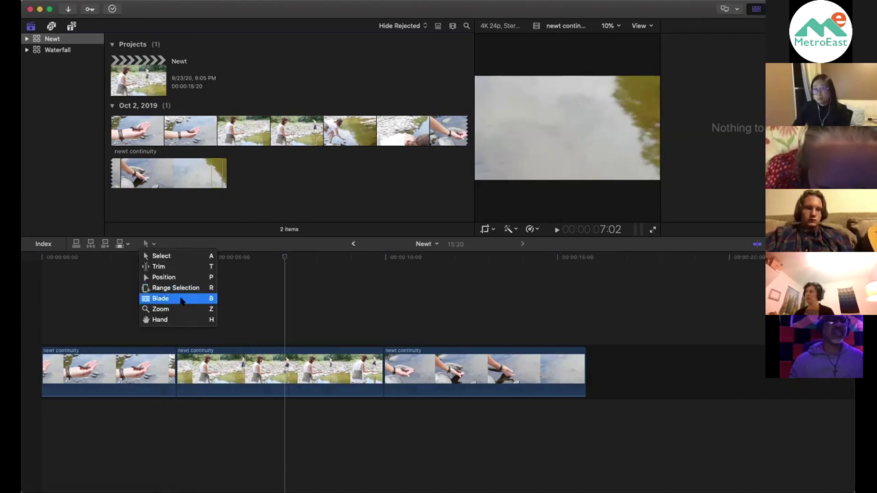
click(185, 256)
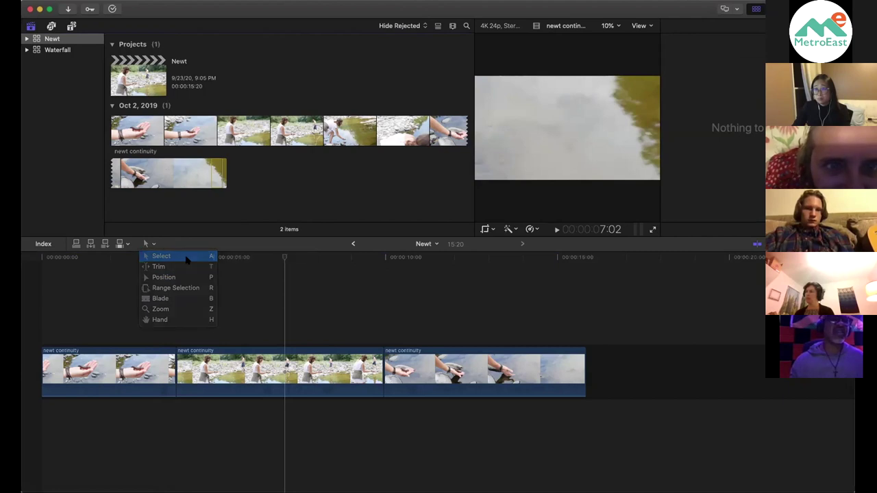
Mark a roughly 4.5-second range near the end of the newt continuity filmstrip.
click(194, 169)
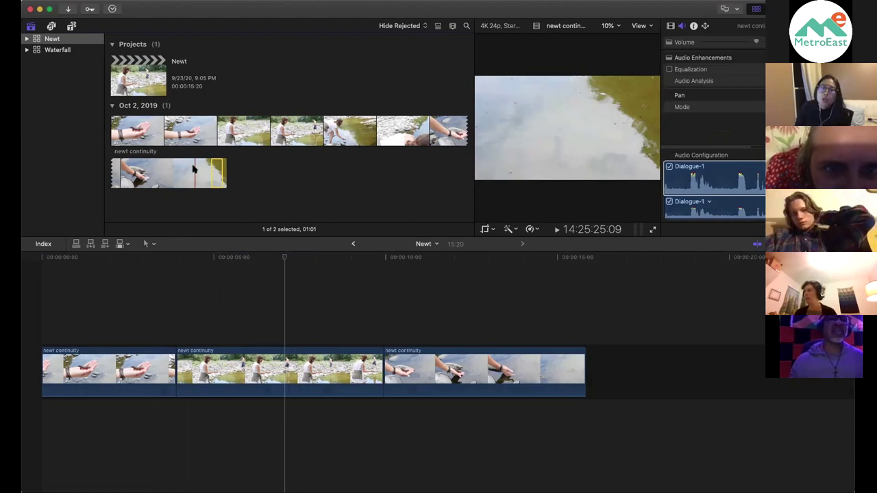
drag(172, 172, 231, 177)
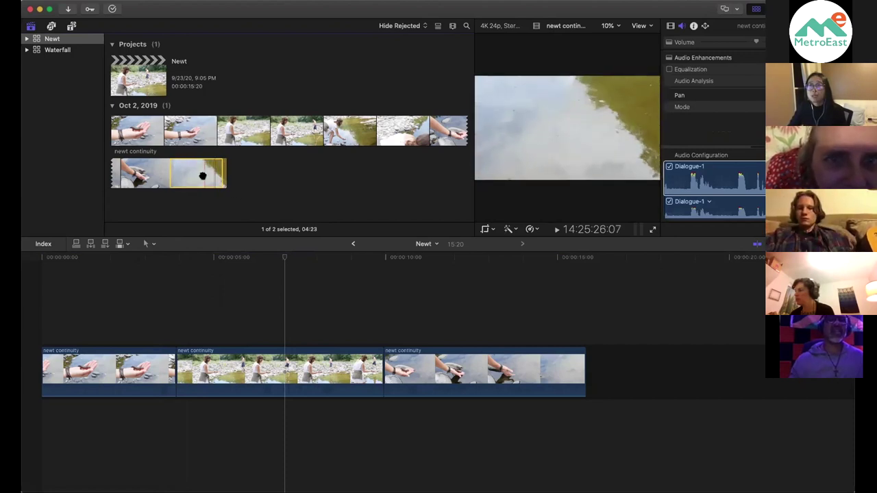
click(278, 103)
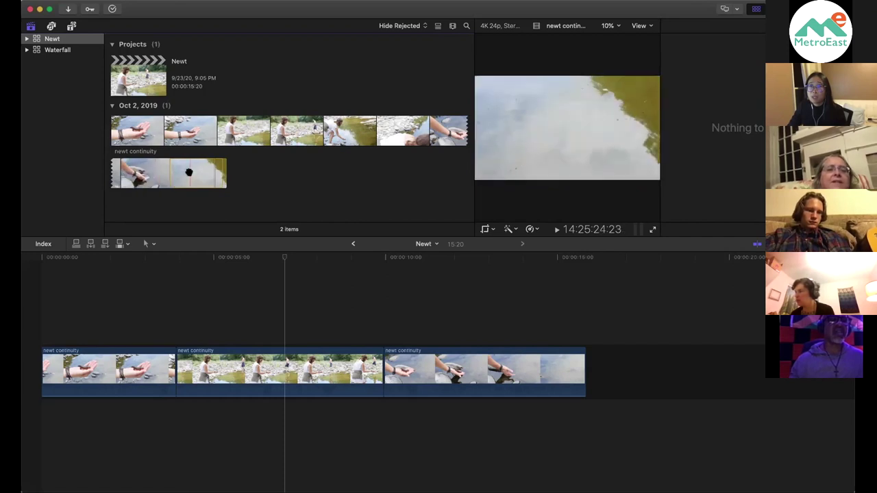
click(205, 171)
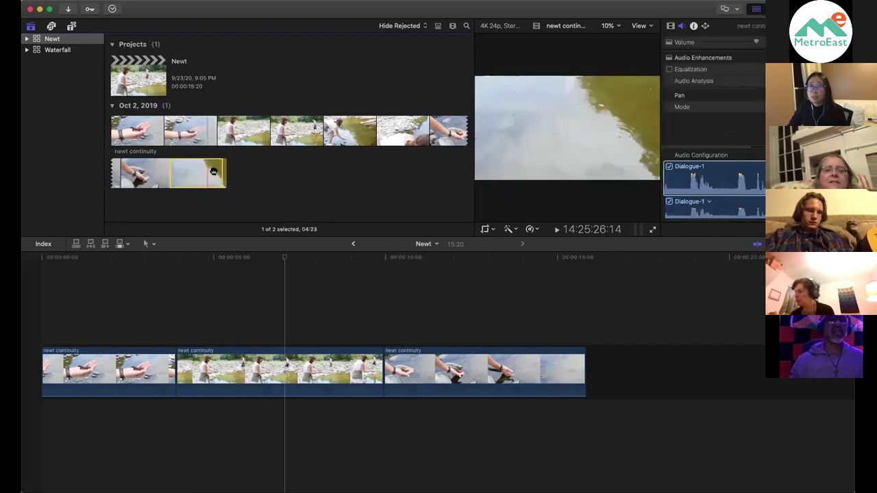
click(247, 185)
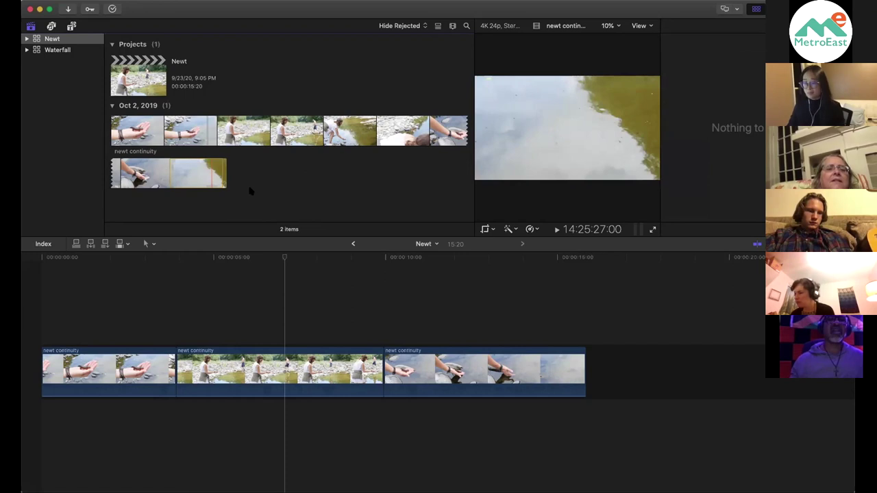
click(198, 171)
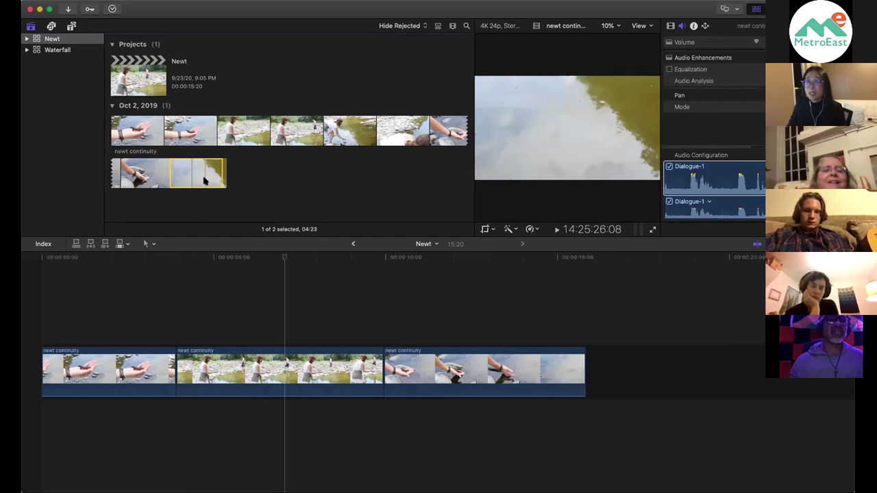
drag(223, 175, 225, 175)
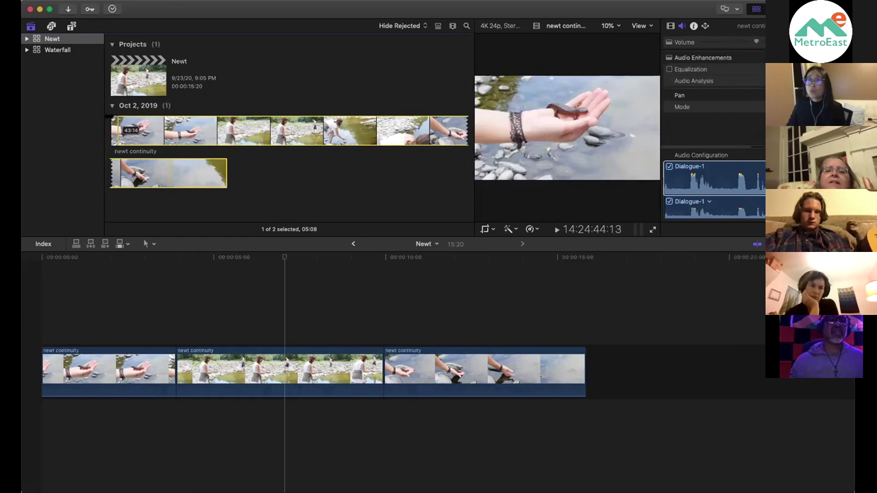
Select and clear the short and long newt continuity clips in the browser.
click(150, 140)
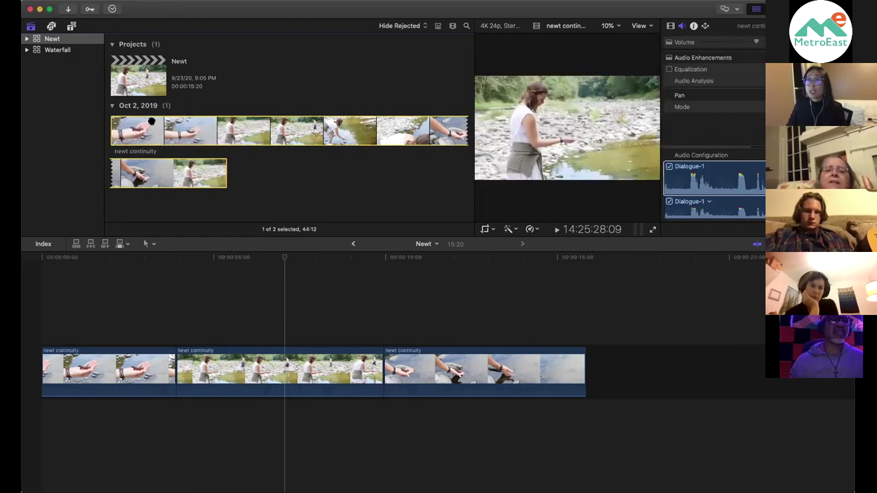
click(252, 158)
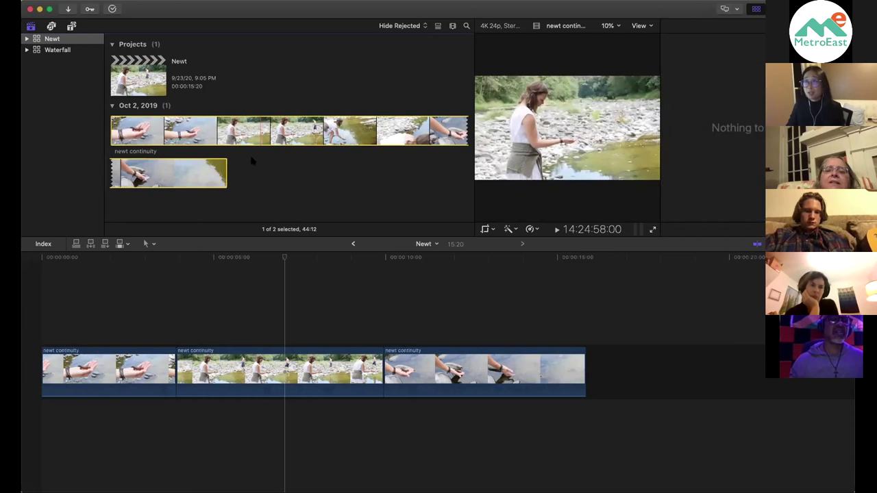
click(205, 136)
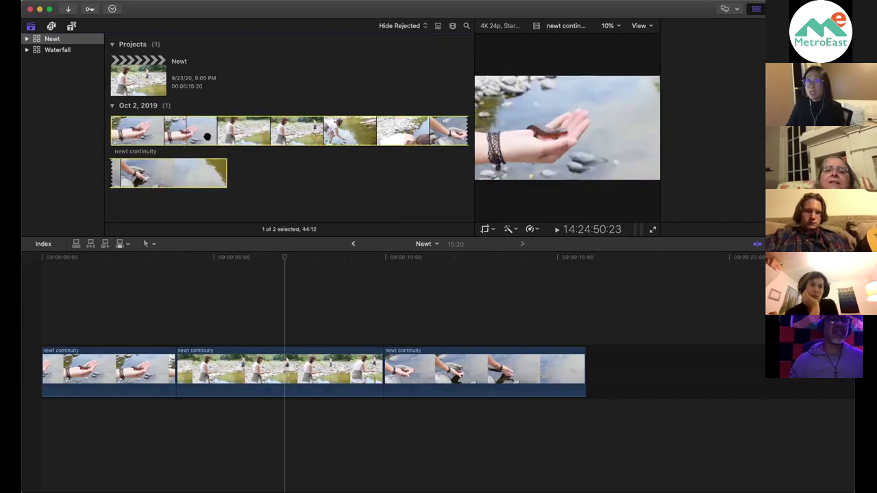
click(271, 172)
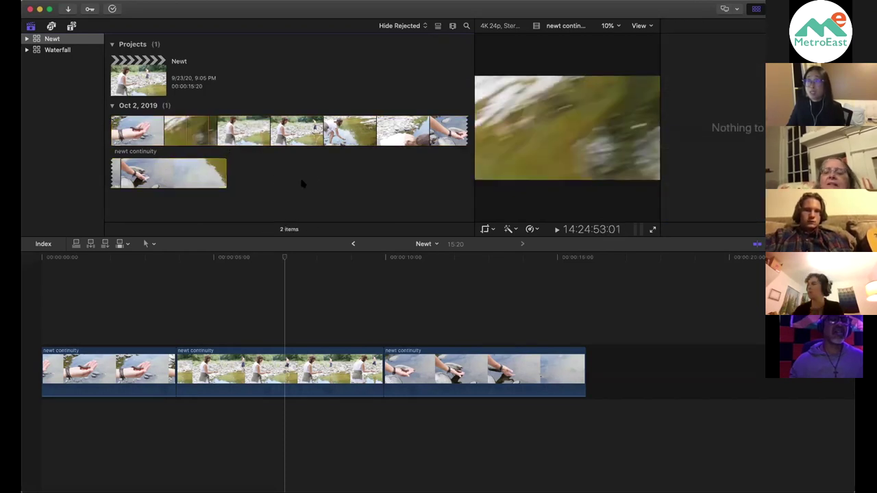
click(205, 167)
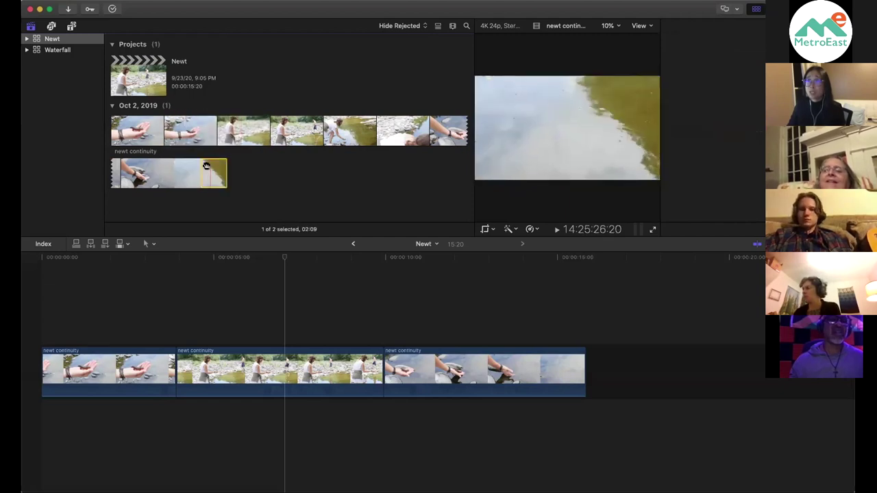
click(267, 176)
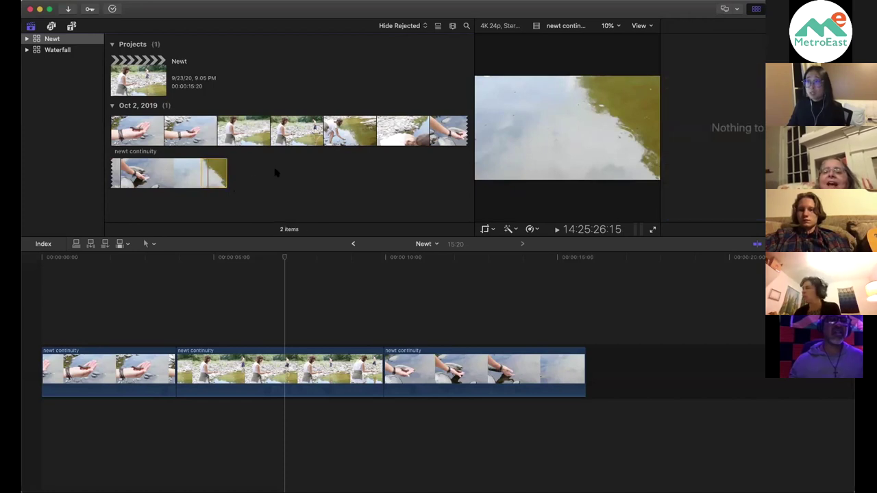
click(184, 171)
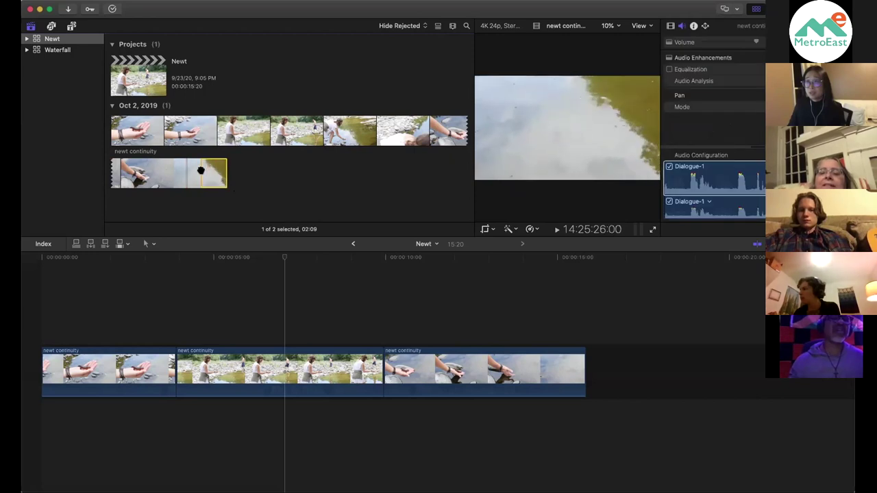
click(279, 175)
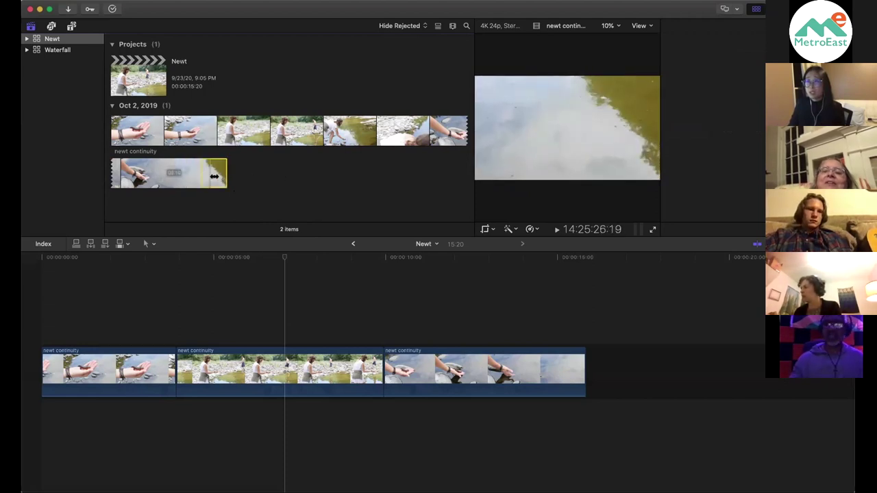
click(269, 178)
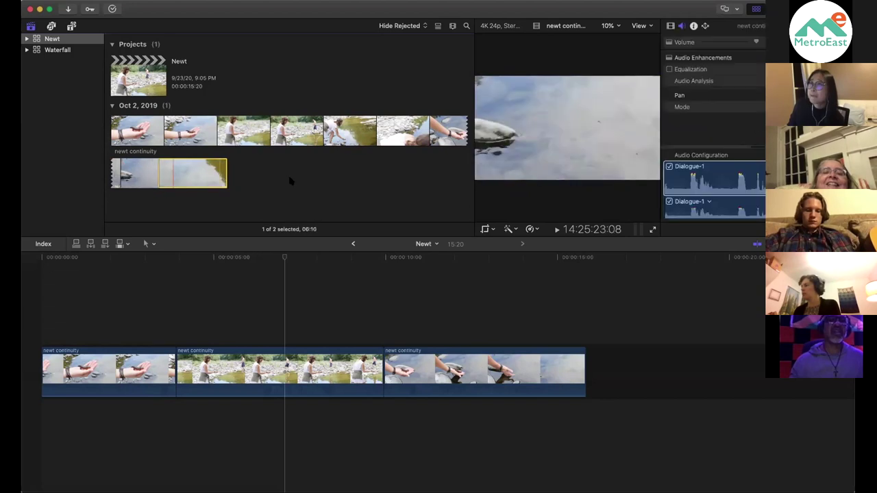
Mark and adjust a range until it spans 06:05 in the long newt continuity clip.
click(209, 172)
drag(223, 172, 215, 174)
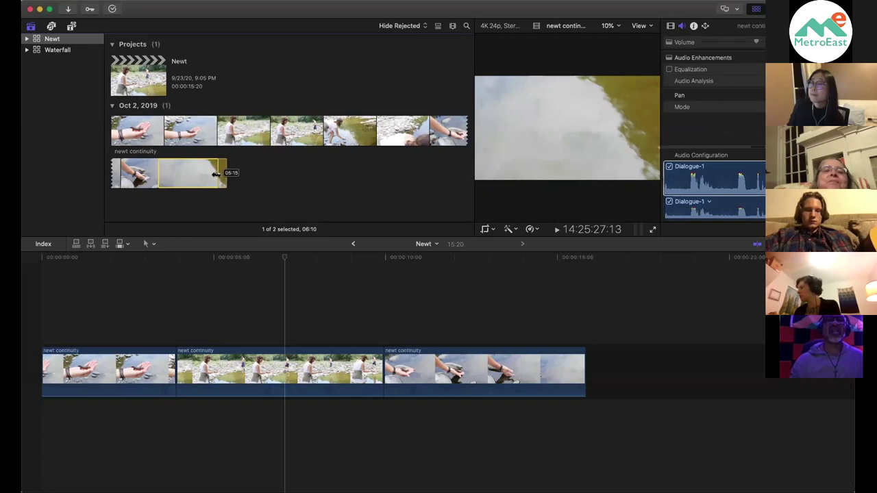
click(274, 177)
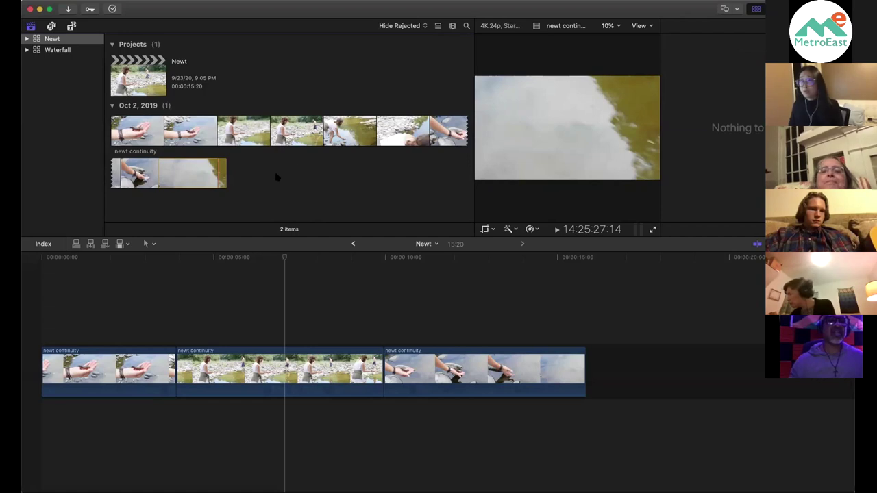
click(353, 135)
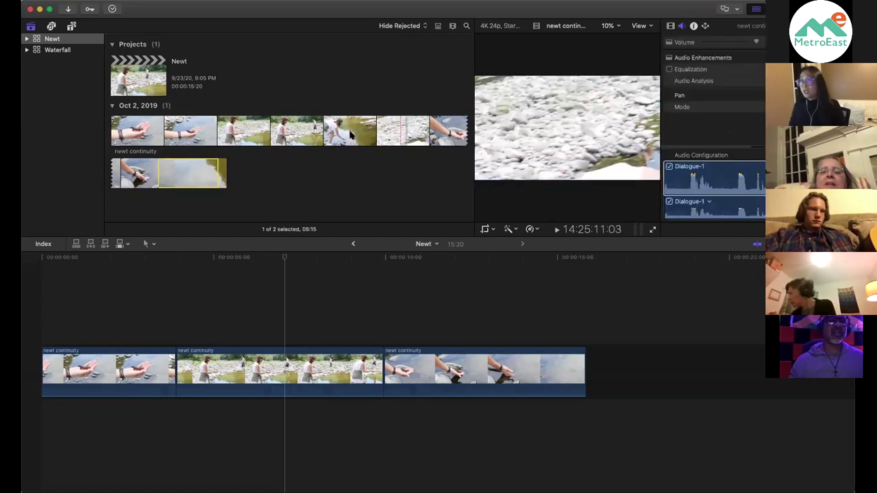
drag(226, 173, 296, 132)
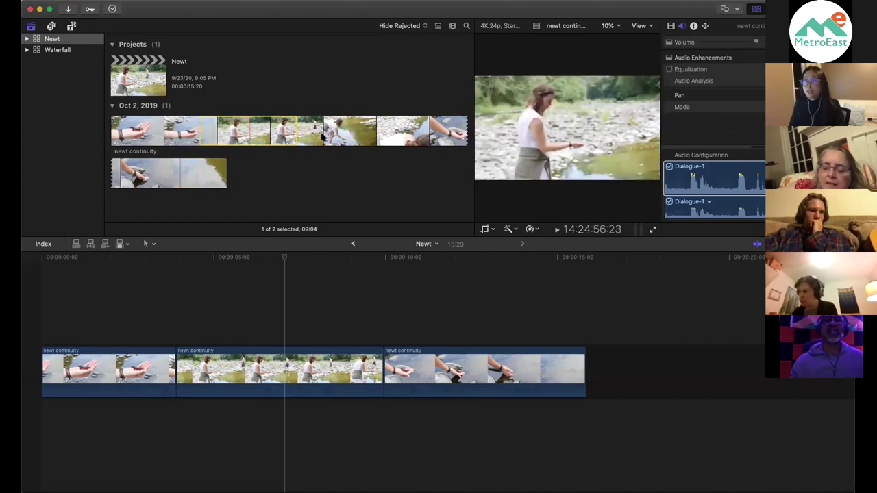
mouse_move(205, 131)
mouse_down()
mouse_move(272, 133)
mouse_move(199, 126)
mouse_move(216, 127)
mouse_up()
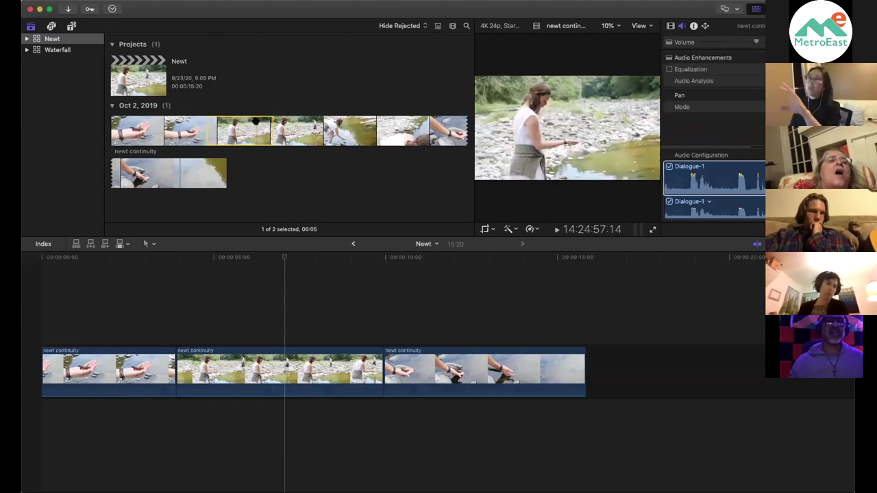
click(452, 25)
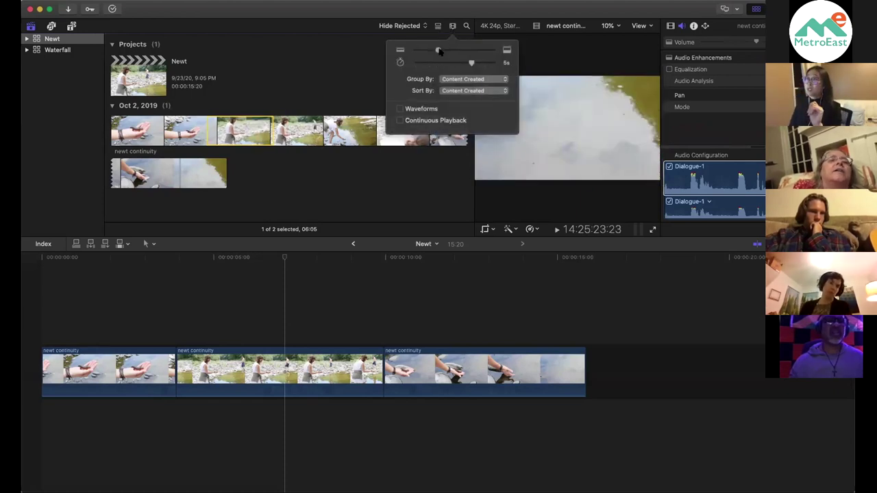
Shrink the browser filmstrips, select the newt continuity clip, and put the playhead at 00:00.
drag(436, 49, 464, 63)
click(346, 147)
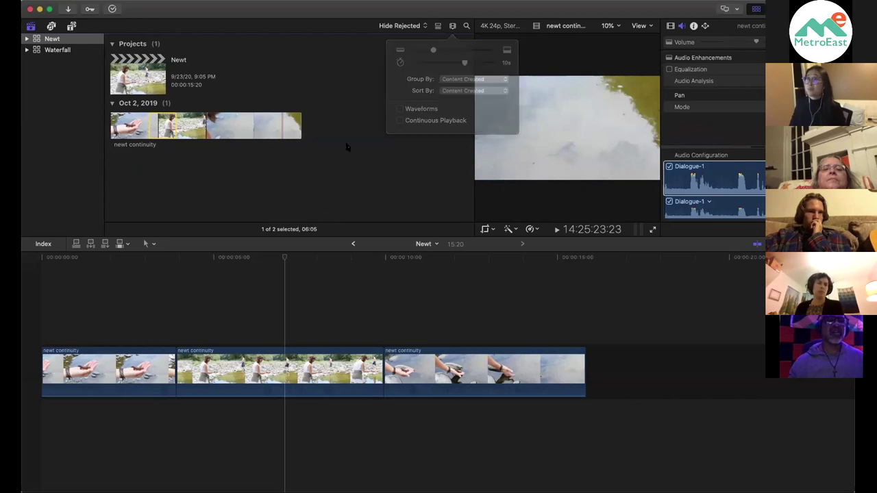
click(286, 129)
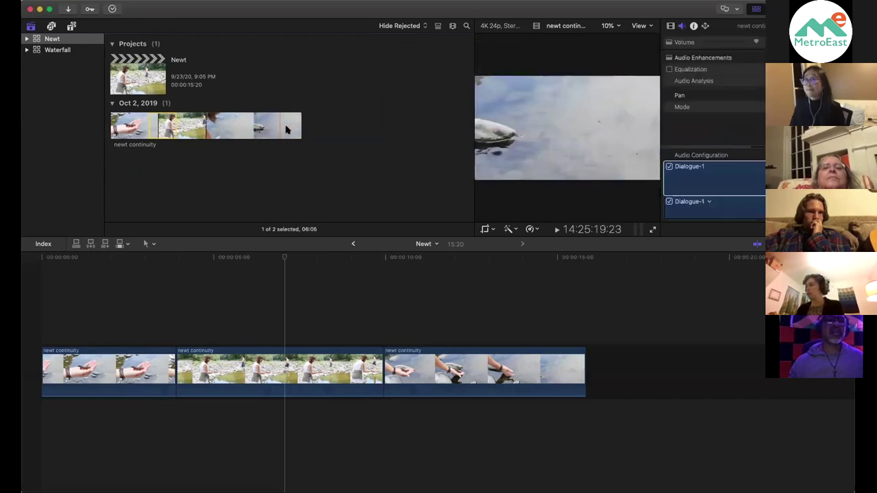
click(41, 294)
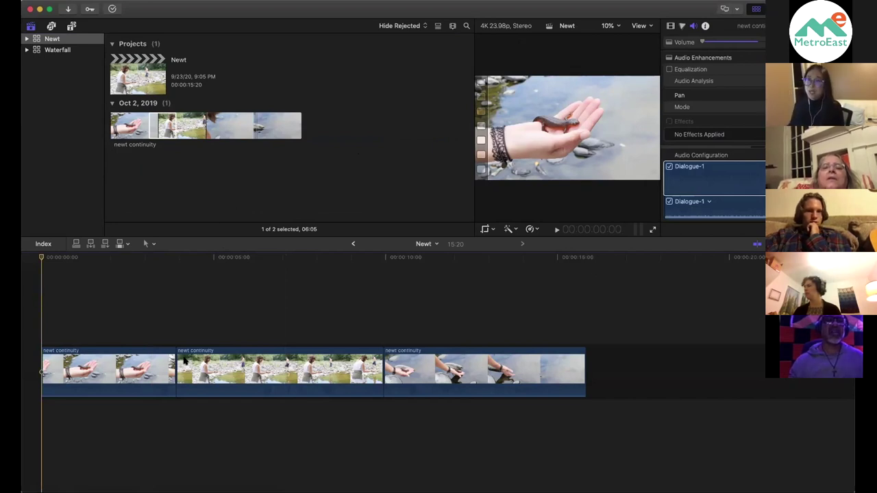
Play the timeline and trim the middle clip's start slightly later.
click(275, 309)
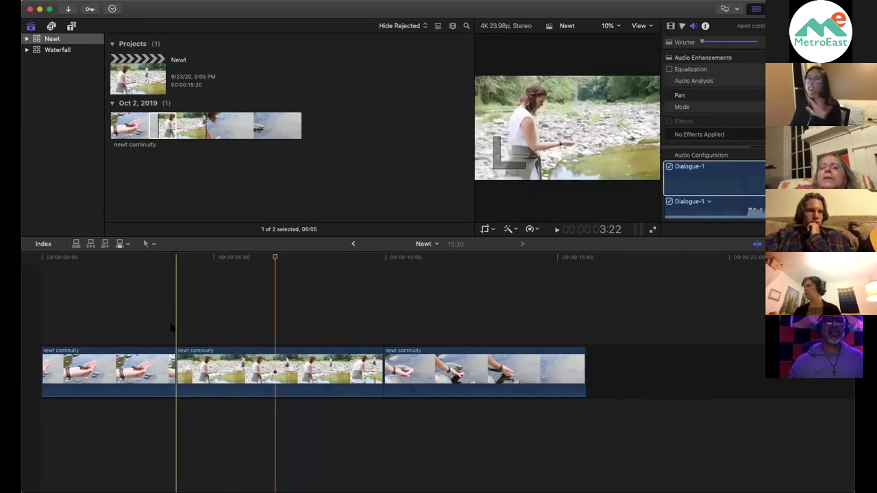
key(space)
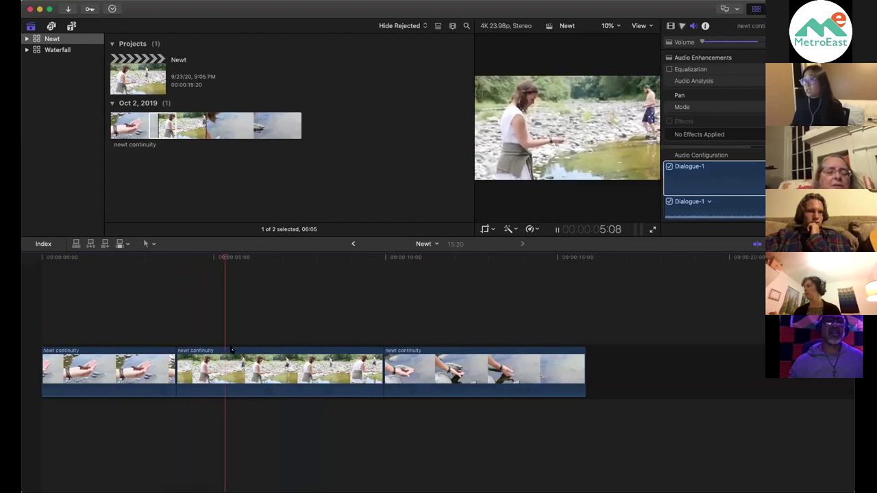
click(177, 366)
drag(177, 367, 219, 367)
key(space)
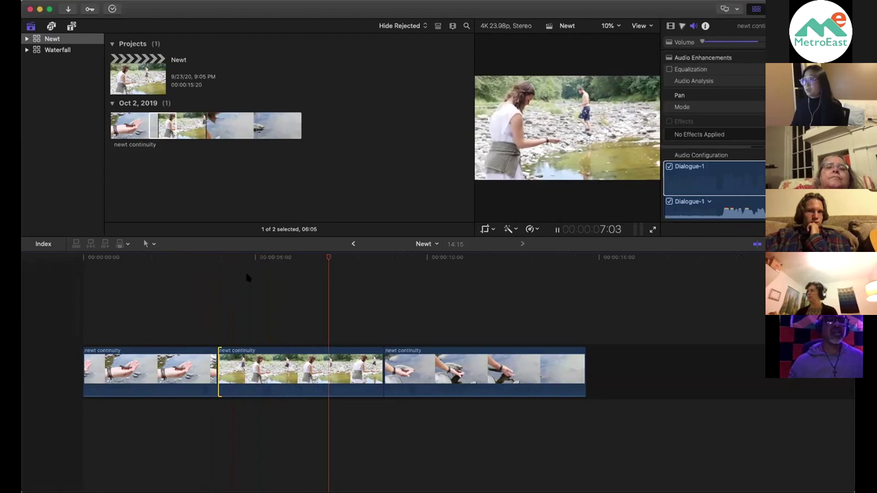
key(space)
Extend the middle clip's end into the third clip past 7:23 and replay the edit.
click(356, 257)
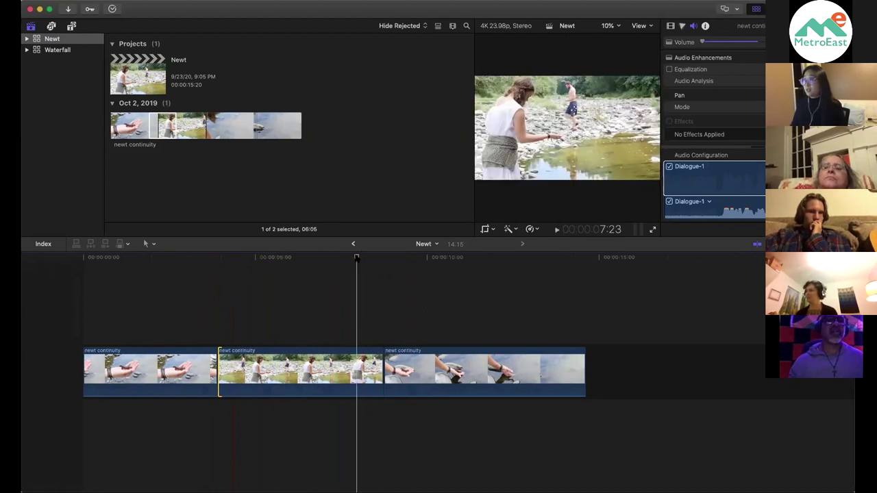
drag(384, 364, 405, 363)
click(355, 258)
key(space)
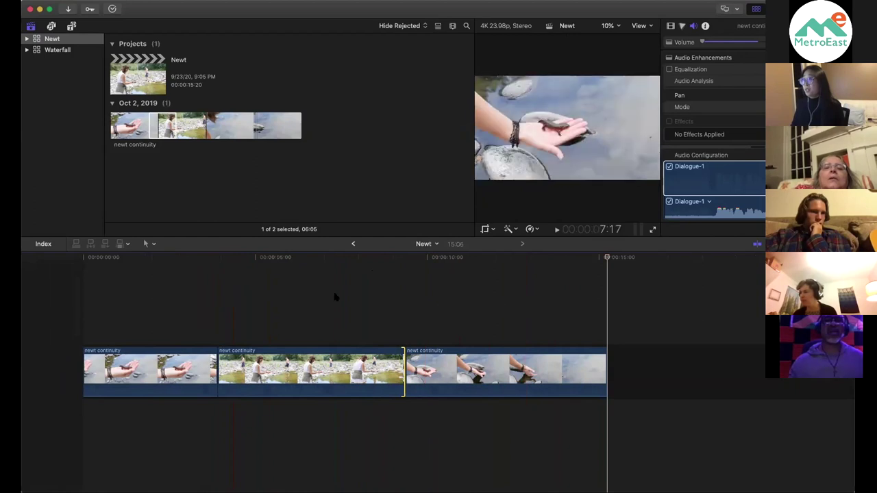
click(55, 312)
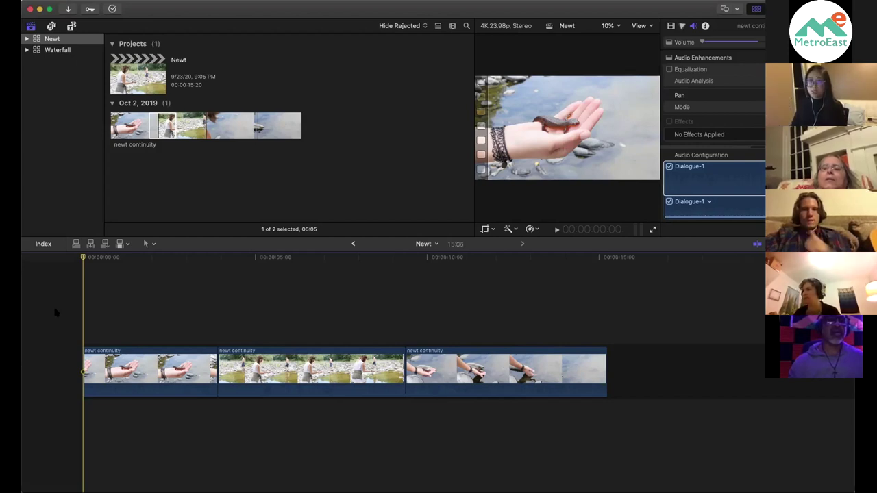
scroll(56, 312, right, 1)
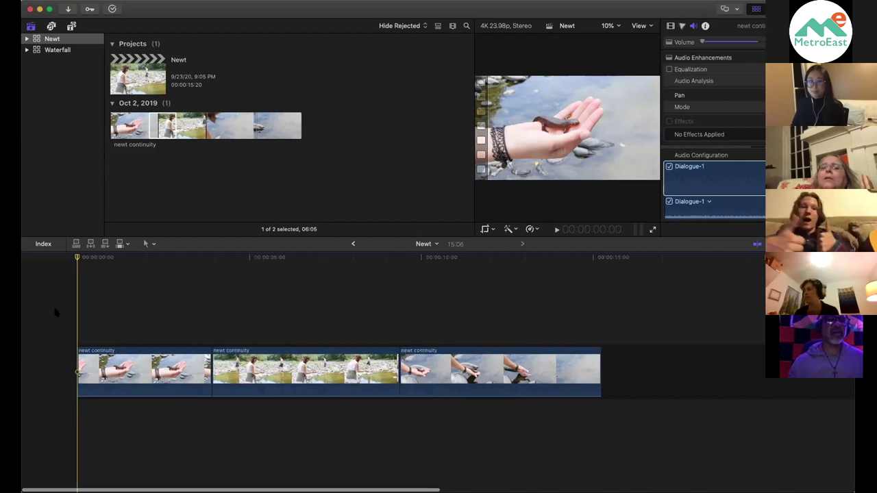
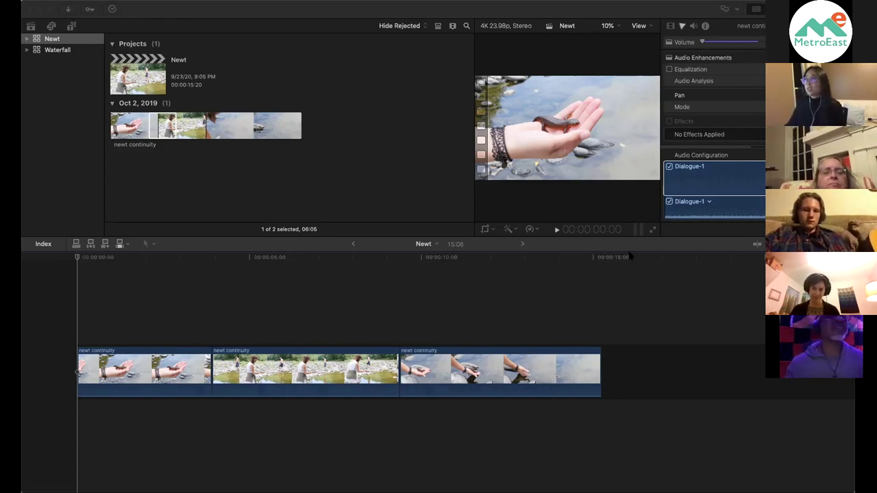
Shuttle through the newt continuity footage with J and L from the start of the first clip.
click(211, 294)
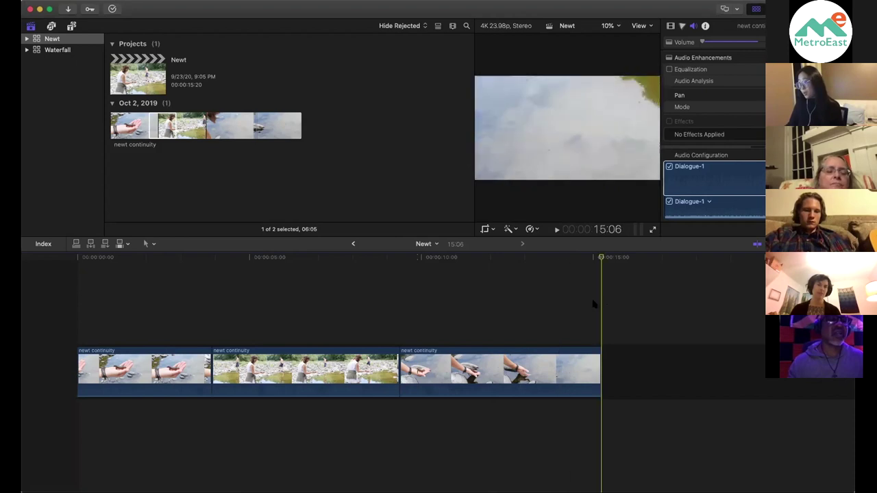
click(60, 284)
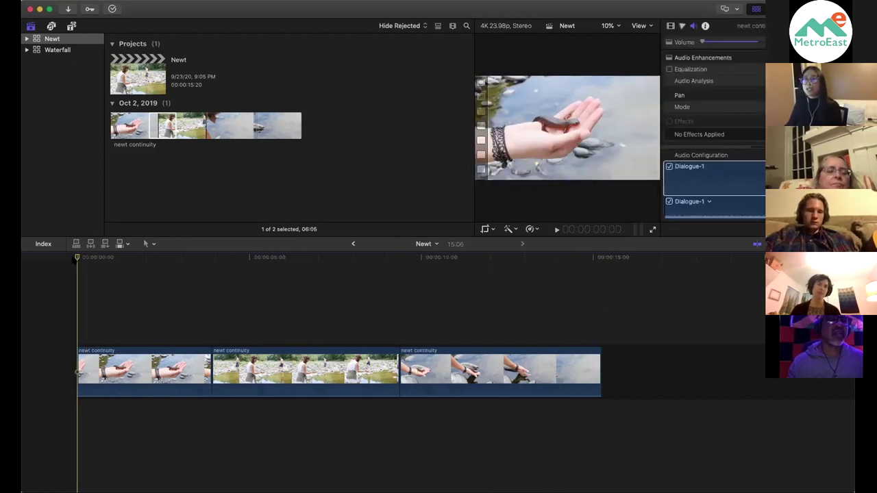
click(103, 286)
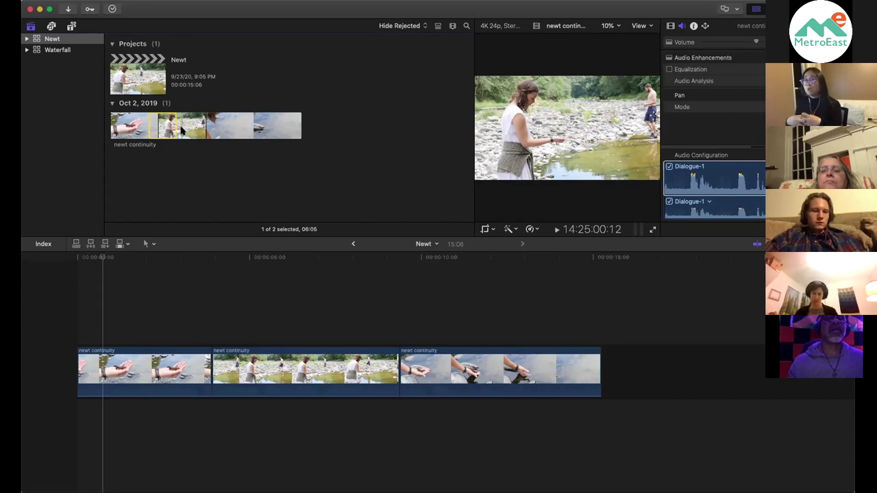
key(j)
key(j)
key(j)
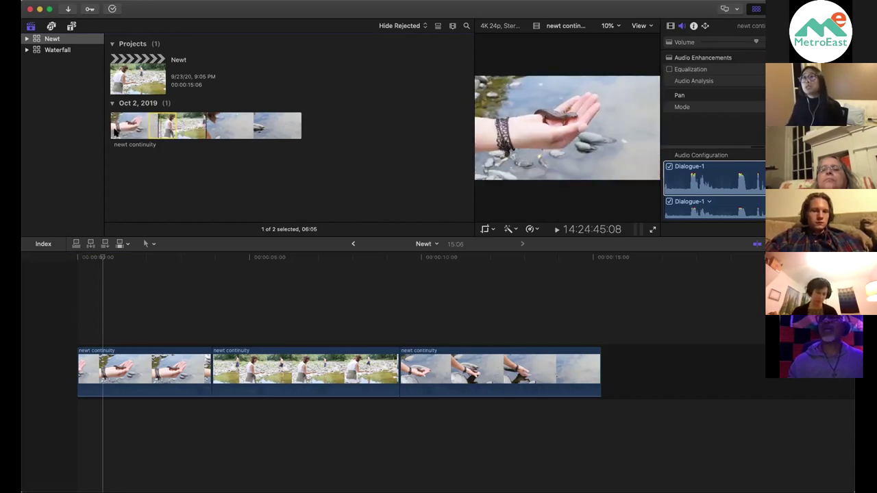
key(l)
key(l)
key(l)
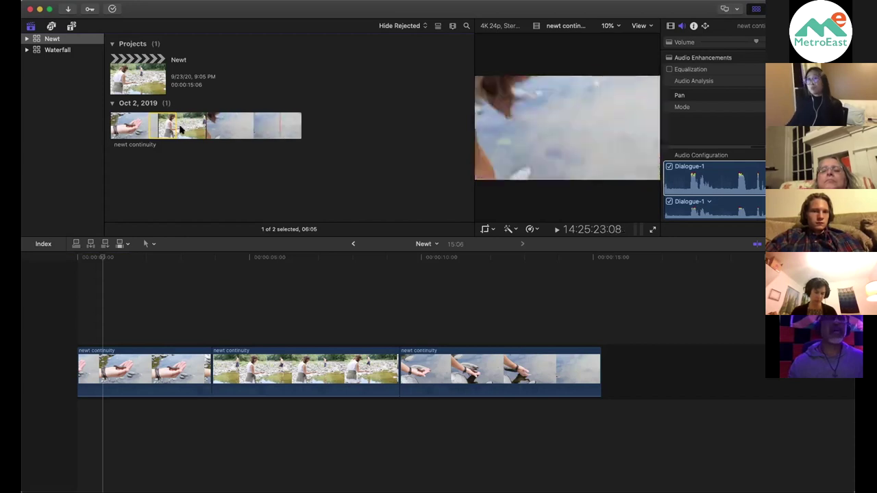
Set the browser clip appearance duration to 5s and select the newt continuity clip.
click(453, 27)
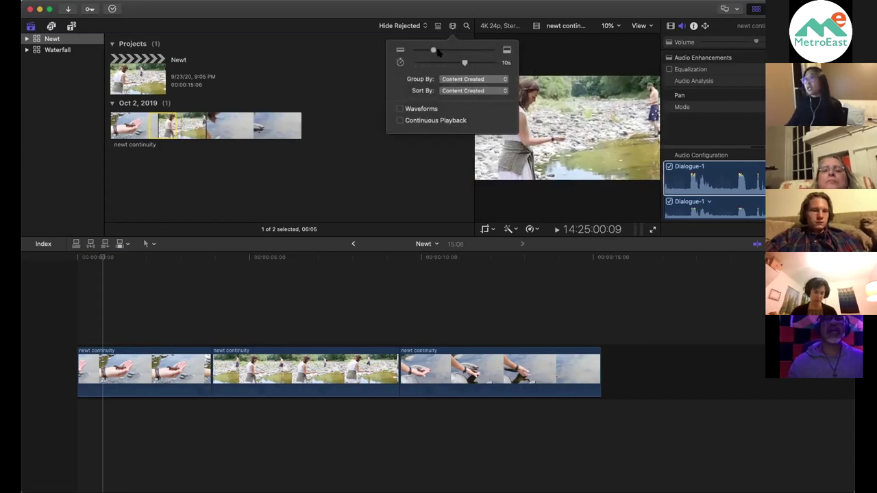
drag(466, 64, 471, 63)
click(361, 45)
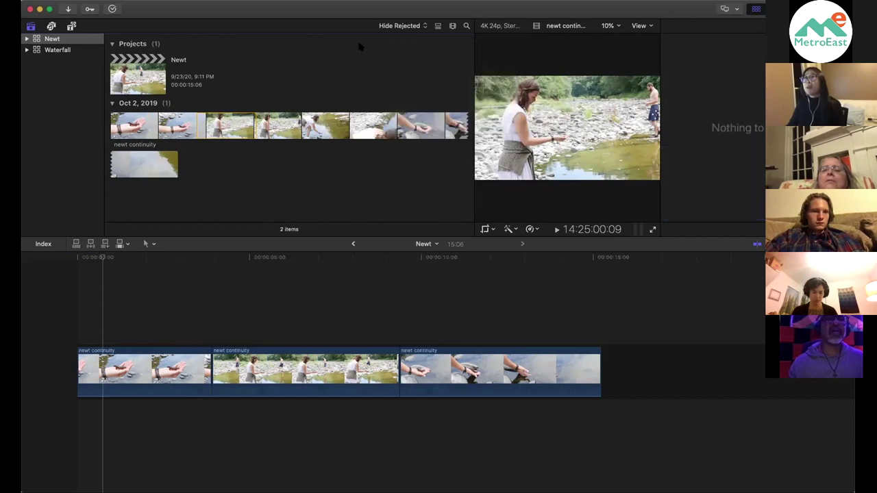
click(141, 130)
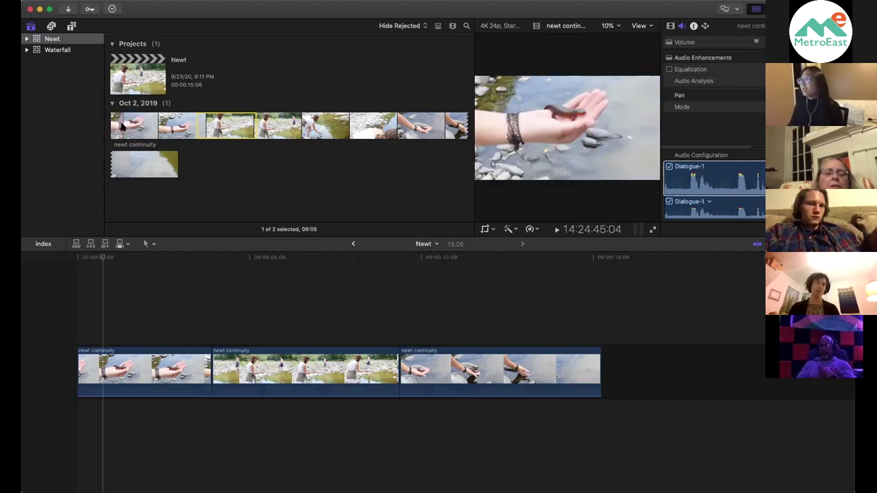
Play and pause the Newt project to preview the footage.
click(642, 236)
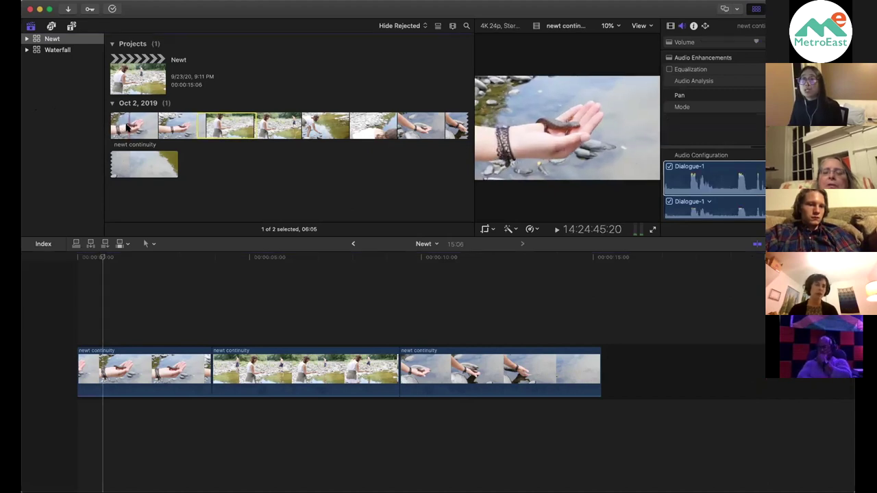
key(space)
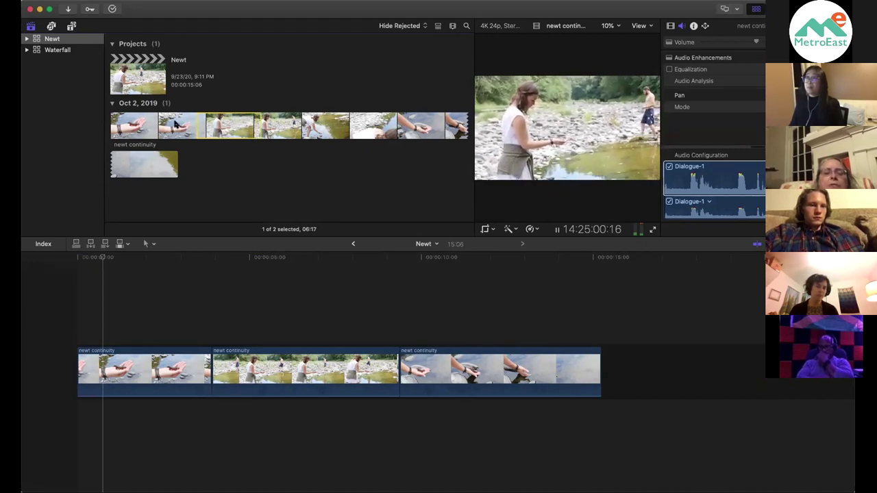
key(space)
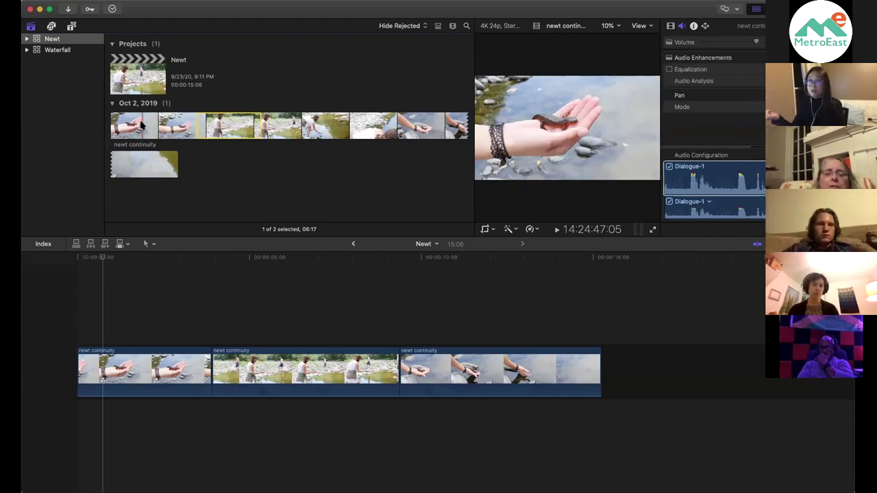
Mark a range in the newt continuity clip, then narrow it to about four seconds.
click(140, 165)
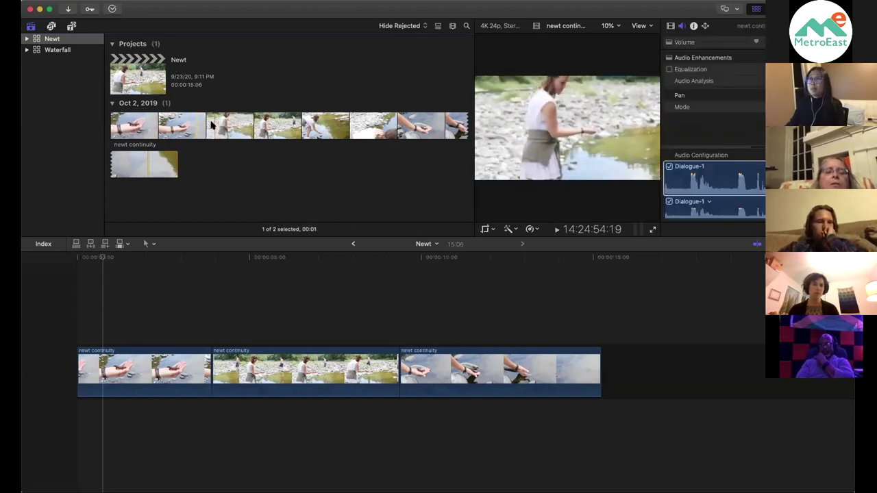
drag(213, 107, 302, 153)
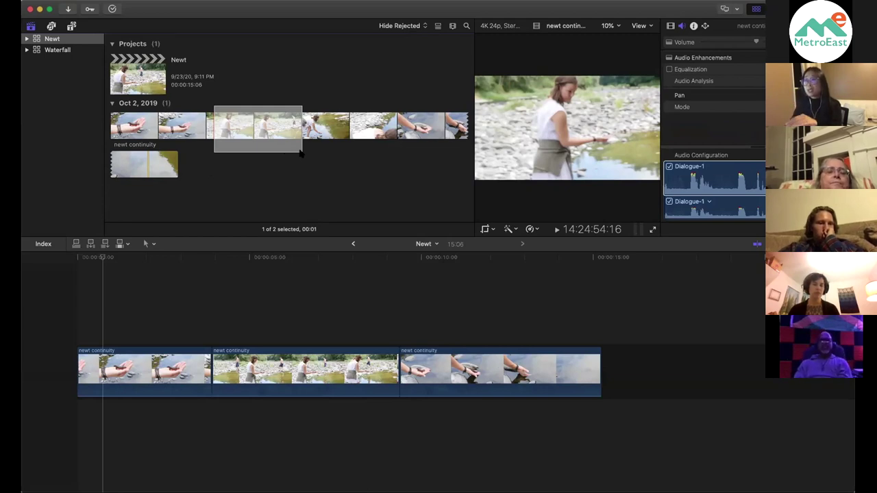
drag(300, 154, 254, 141)
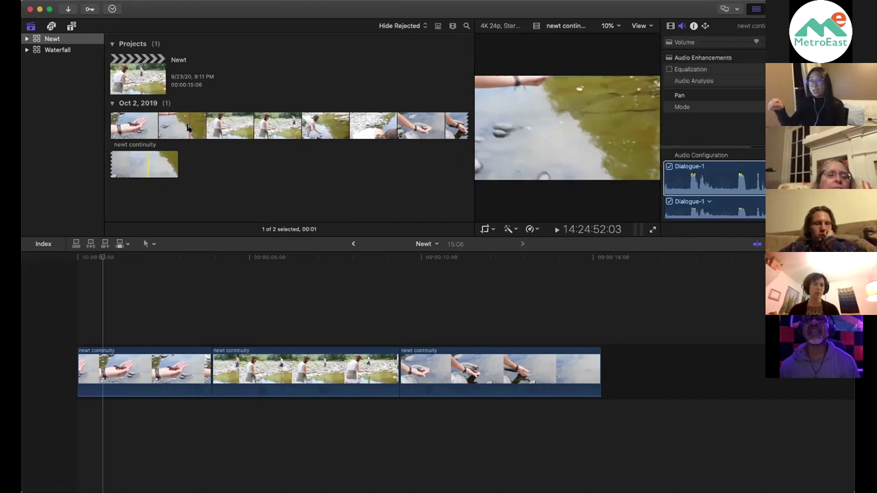
key(space)
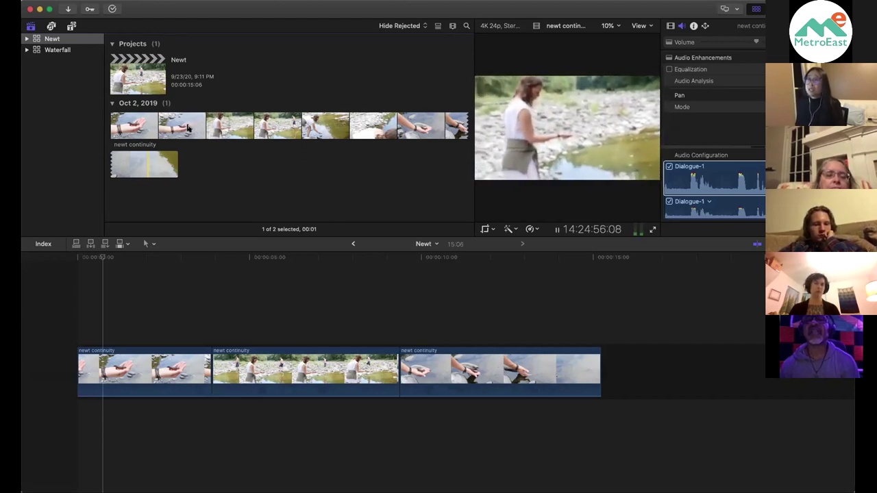
key(o)
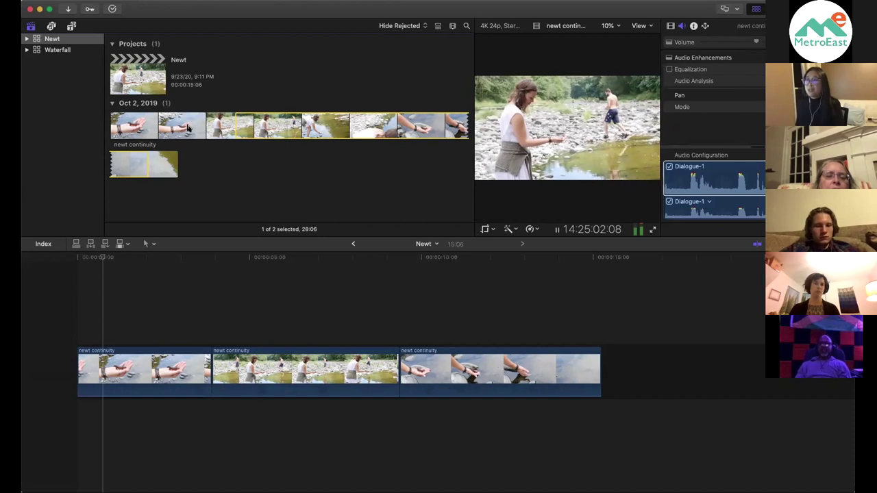
key(space)
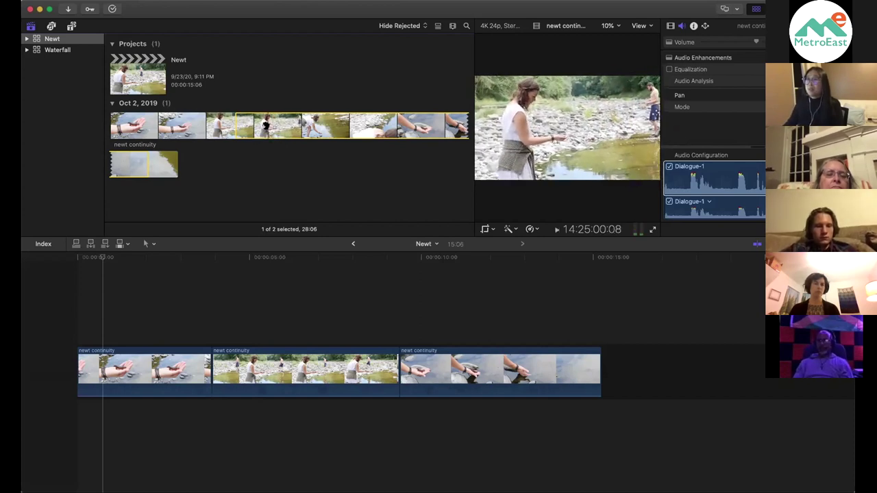
key(space)
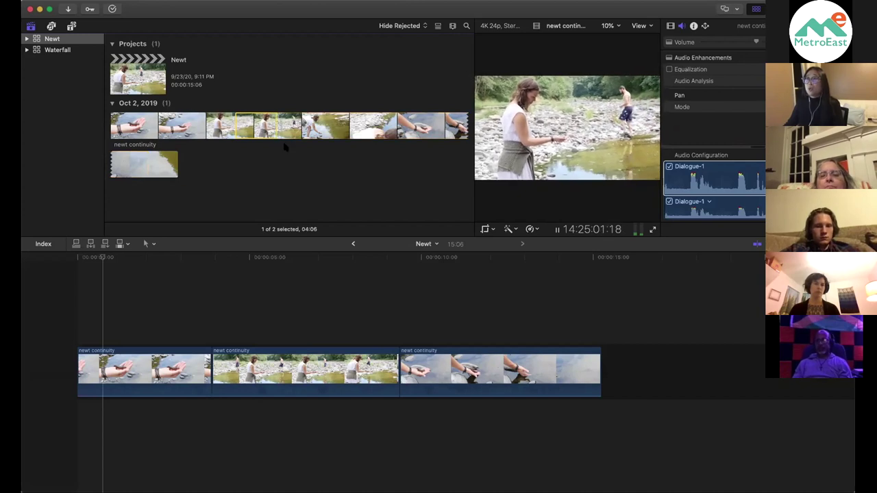
drag(206, 124, 254, 121)
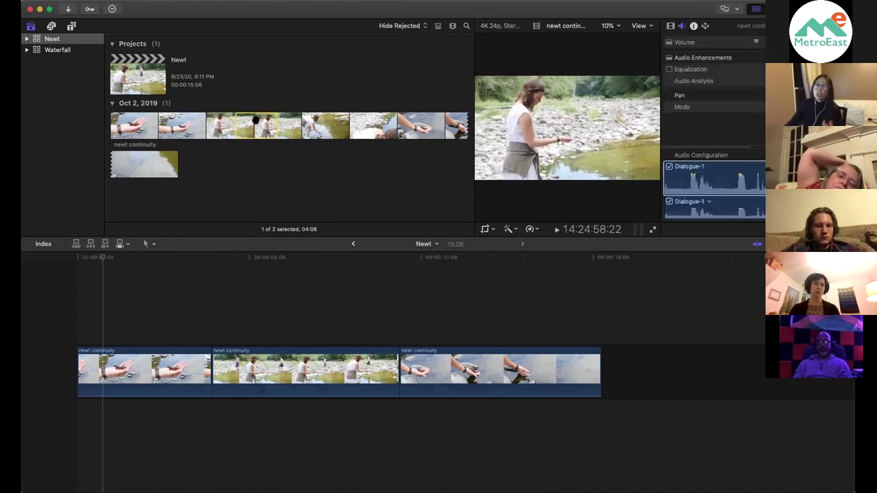
Reselect the newt continuity clip and pick the 04:09 range of the woman on the rocks.
click(231, 295)
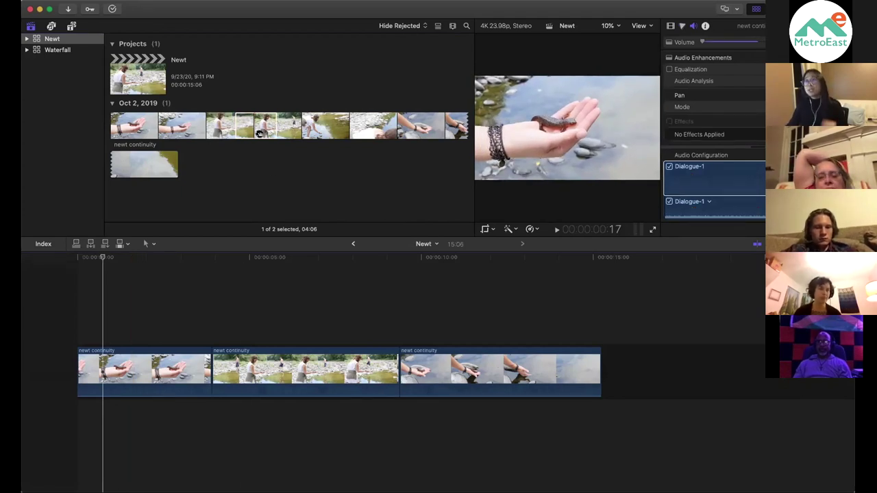
click(259, 134)
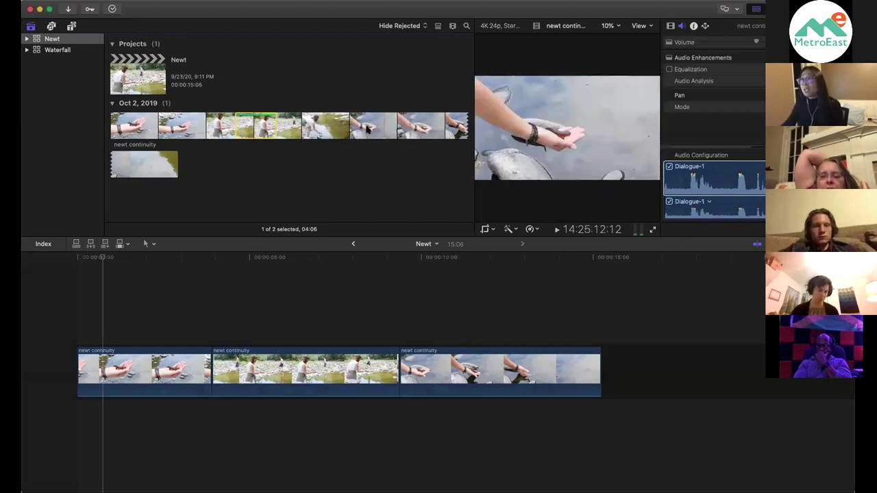
click(372, 172)
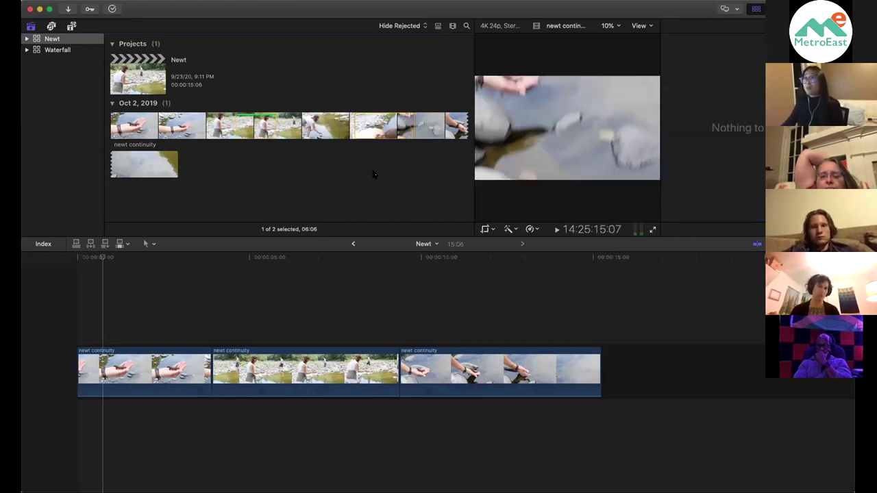
click(152, 159)
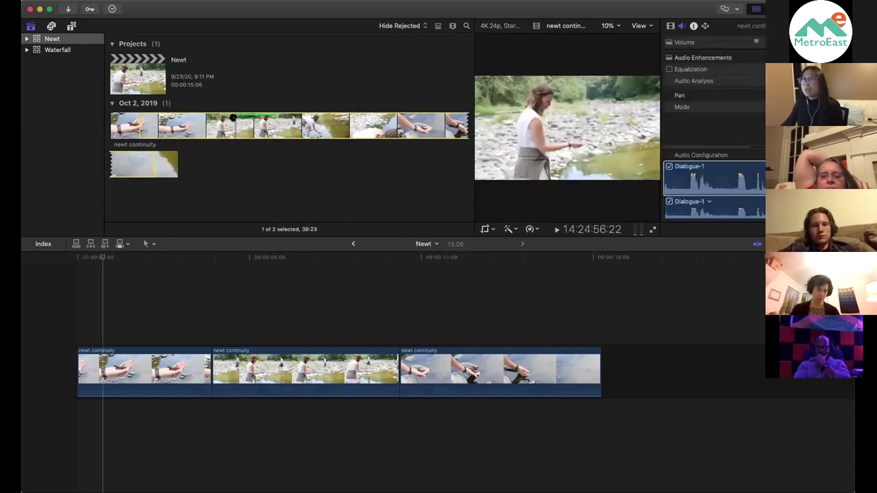
click(270, 123)
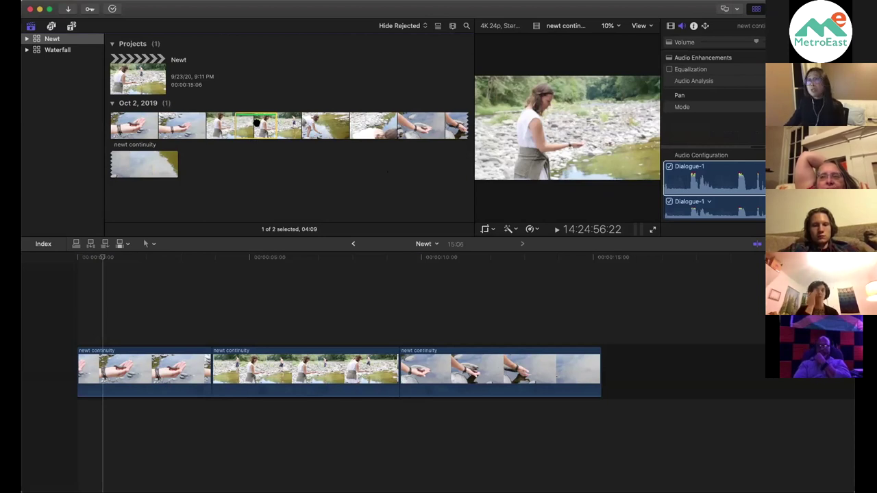
Connect the 04:09 range as a clip beneath the start of the storyline.
drag(255, 123, 68, 428)
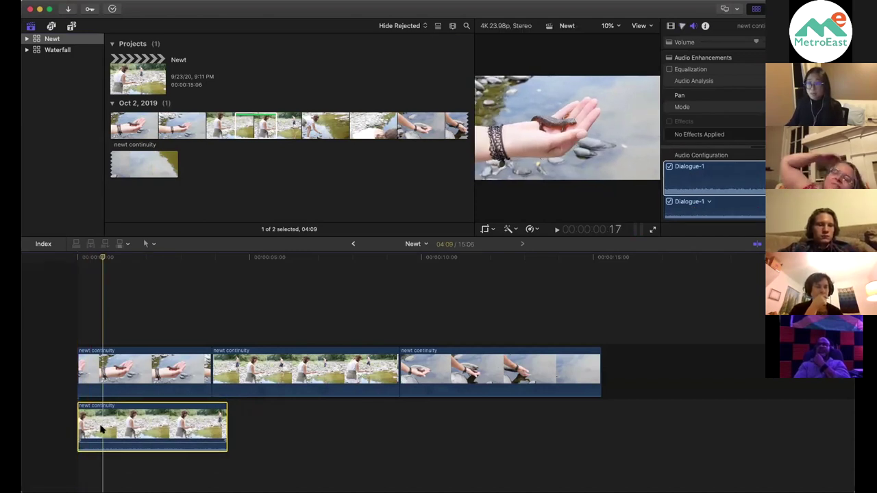
click(68, 273)
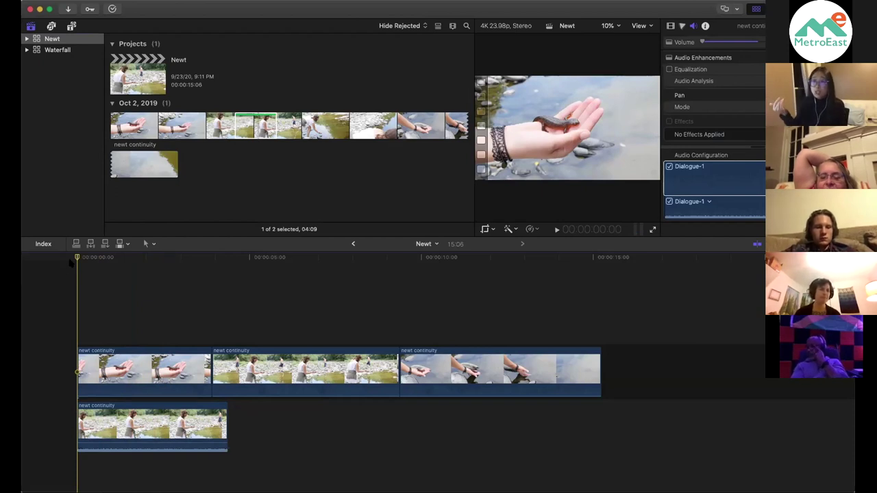
click(106, 427)
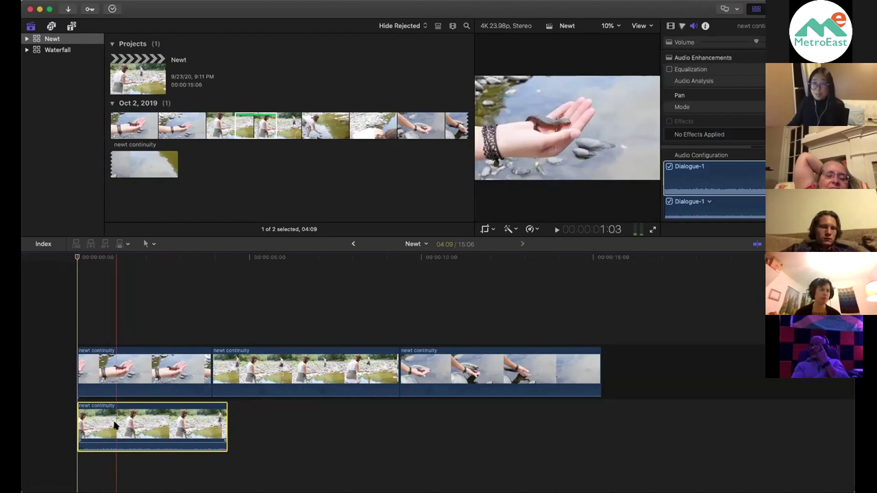
Play the timeline, then select the connected clip and delete it.
click(192, 382)
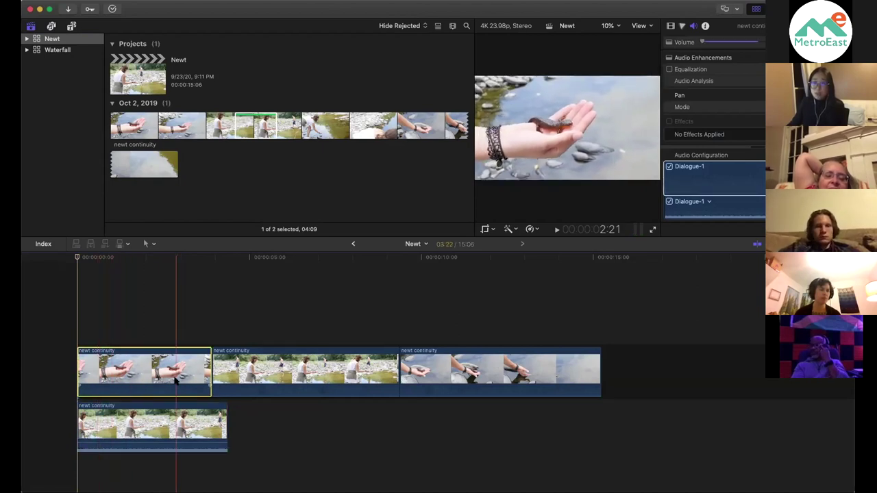
click(172, 424)
click(56, 393)
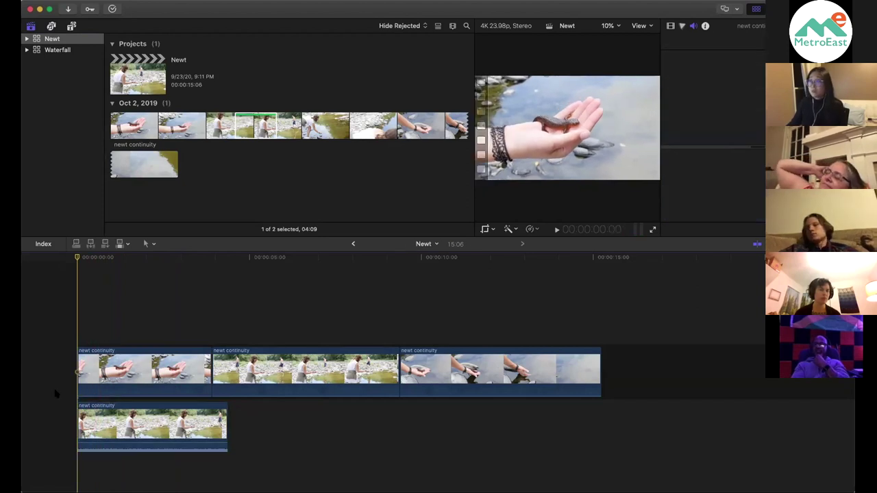
key(space)
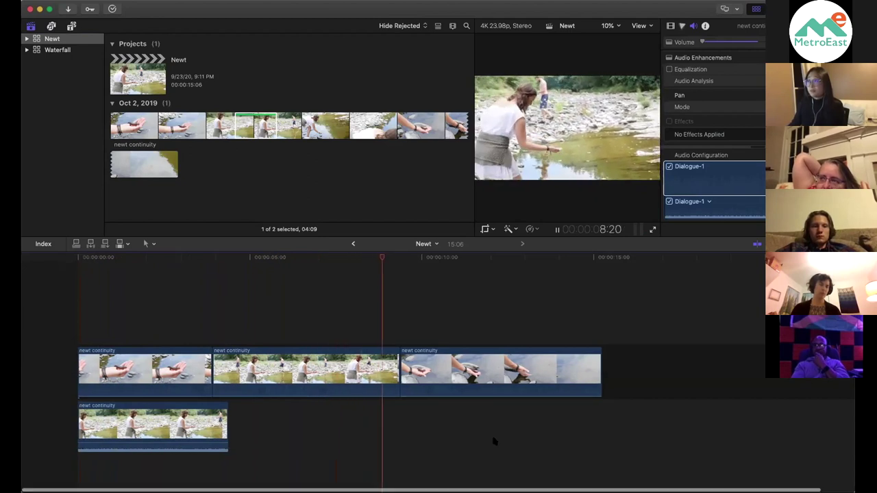
click(164, 414)
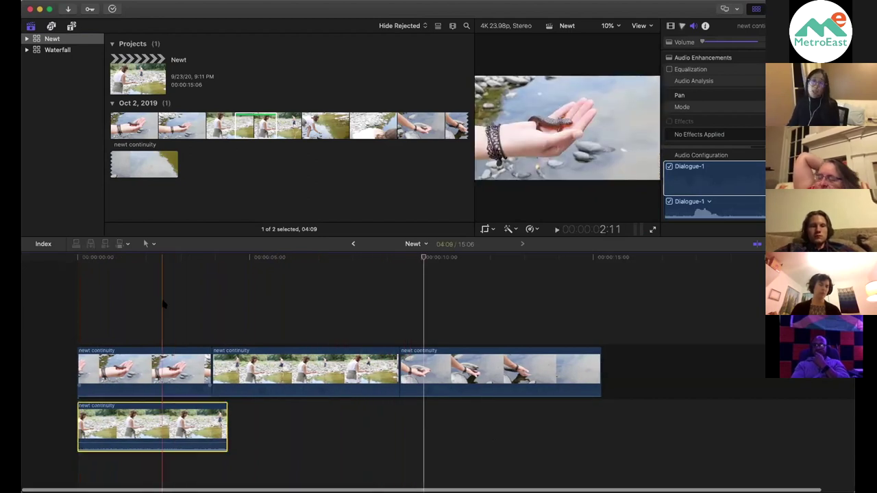
click(166, 417)
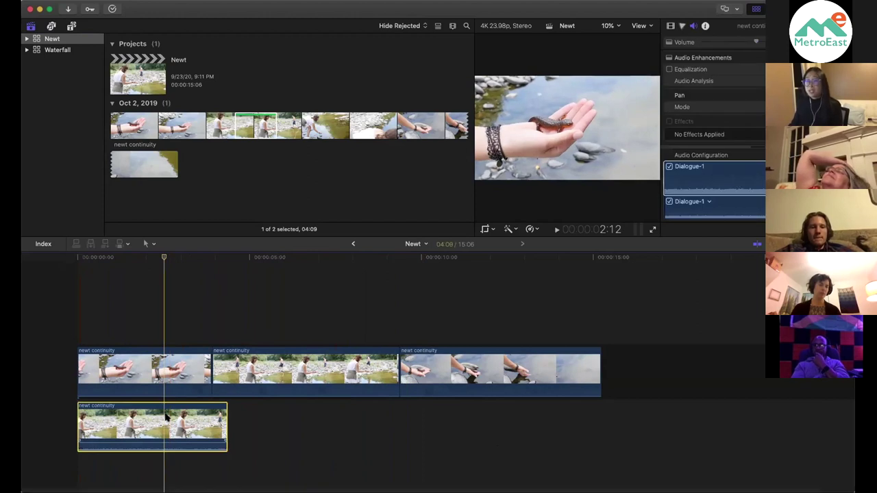
key(Delete)
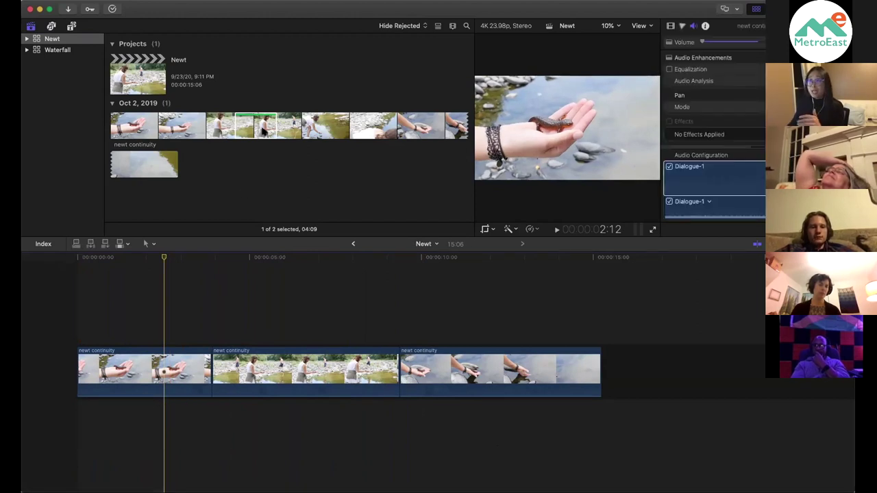
Return the playhead to the start and set the edit mode to Audio Only.
click(65, 263)
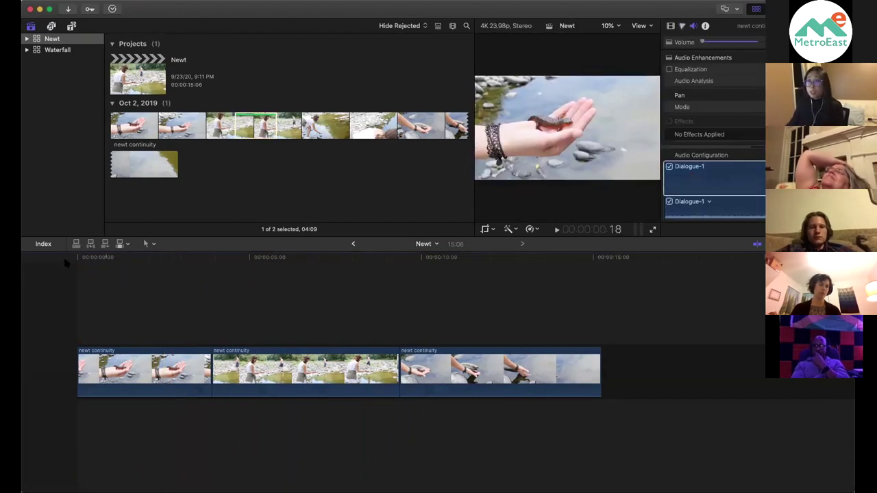
click(67, 263)
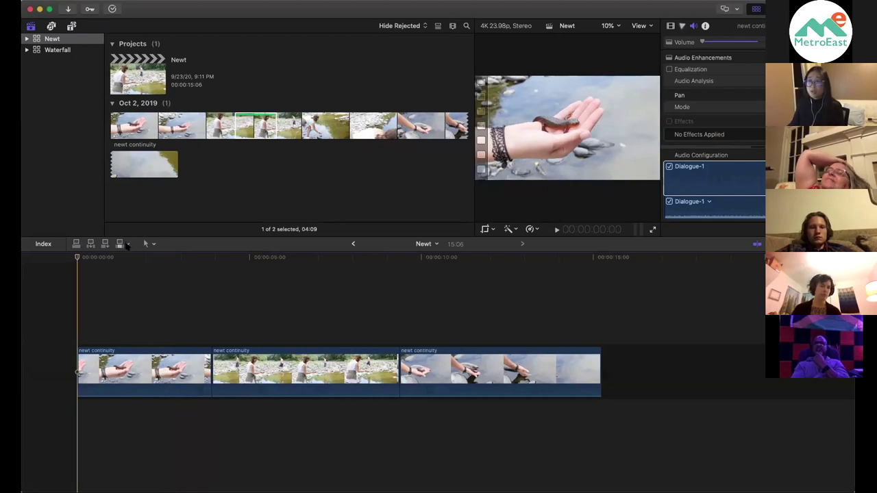
click(129, 244)
click(130, 245)
click(130, 245)
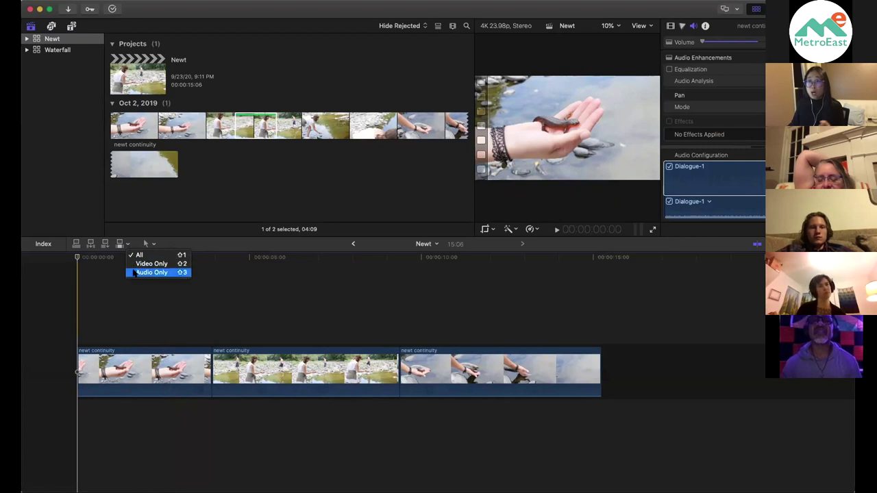
click(124, 244)
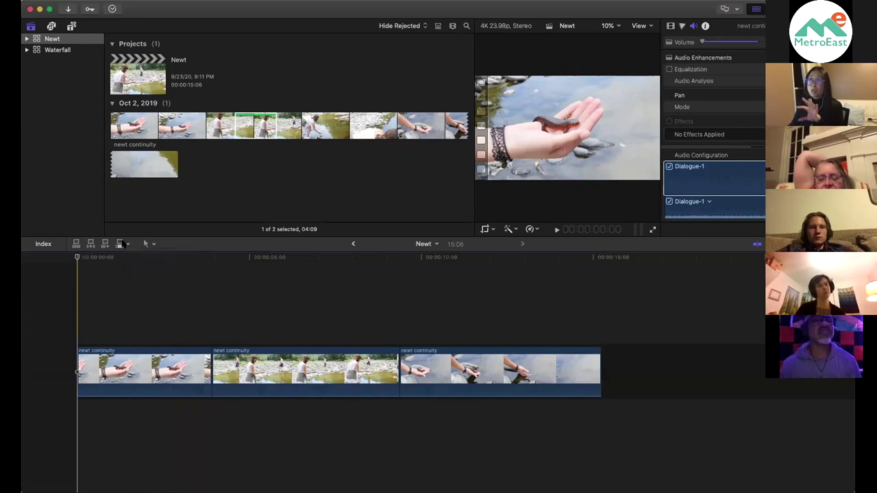
click(123, 246)
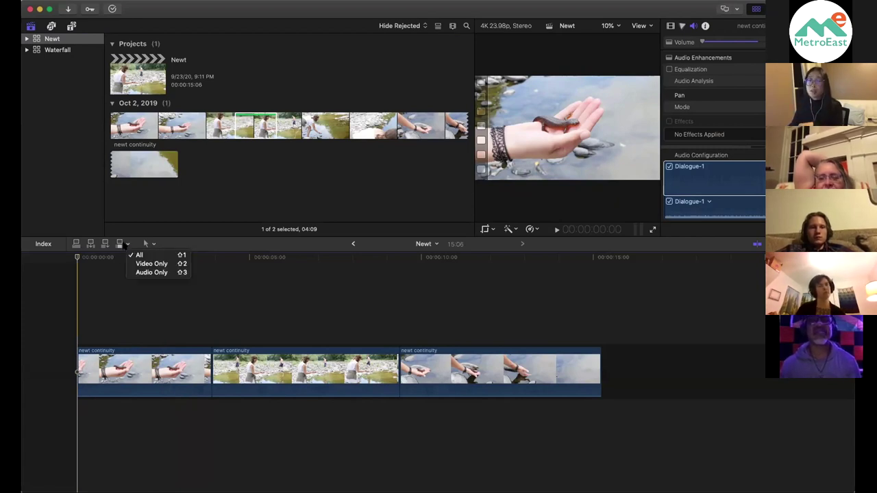
click(136, 272)
Connect the newt continuity clip's audio beneath the storyline at 0s.
drag(248, 125, 65, 416)
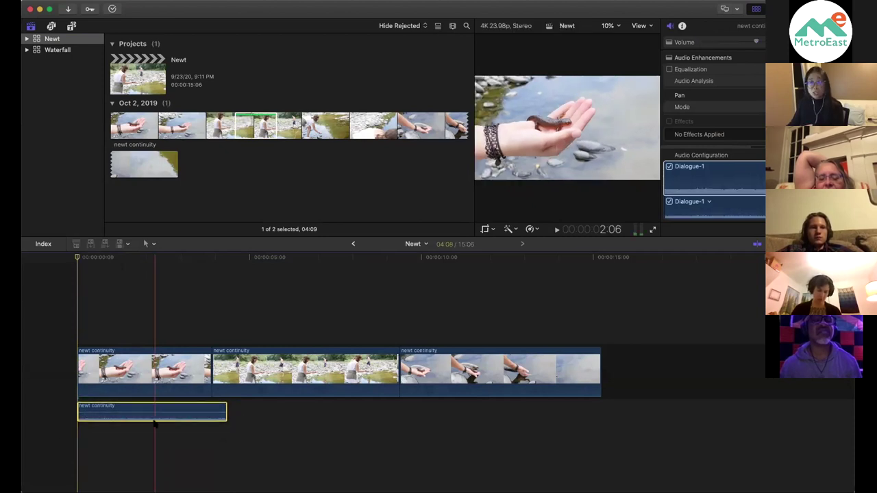
click(124, 245)
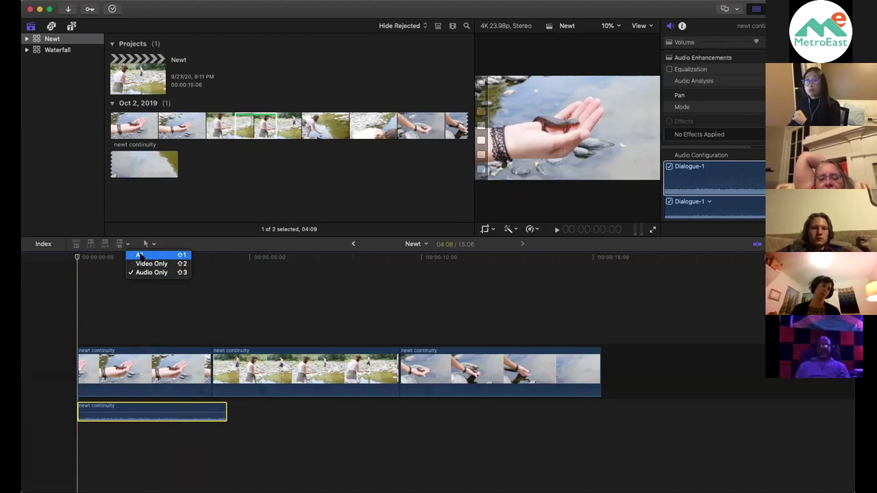
click(140, 255)
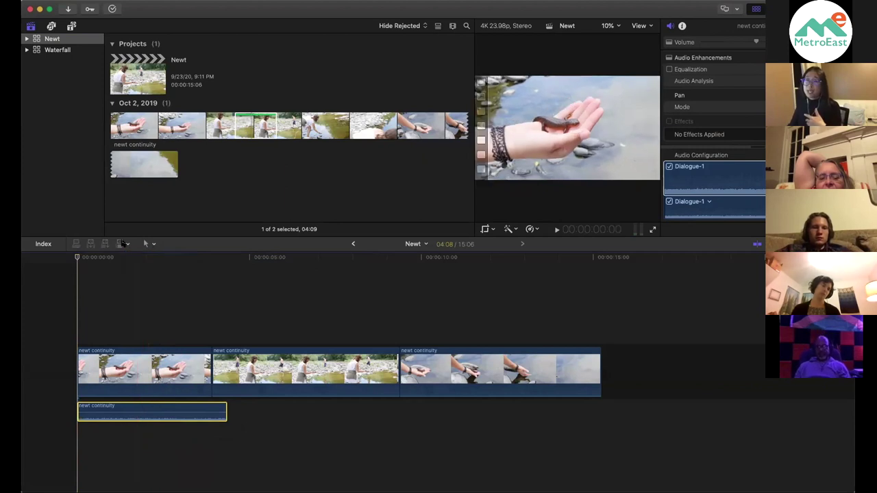
click(127, 245)
click(140, 255)
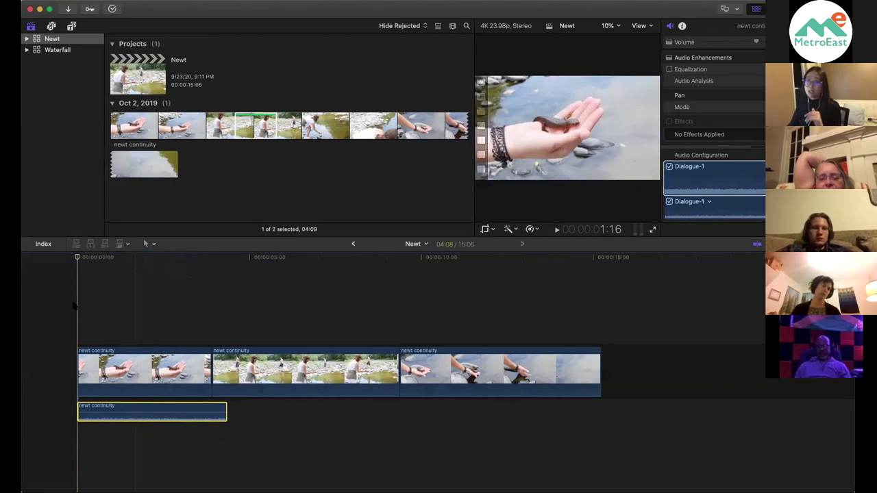
Play the timeline to check the connected audio clip, then reselect it.
click(47, 309)
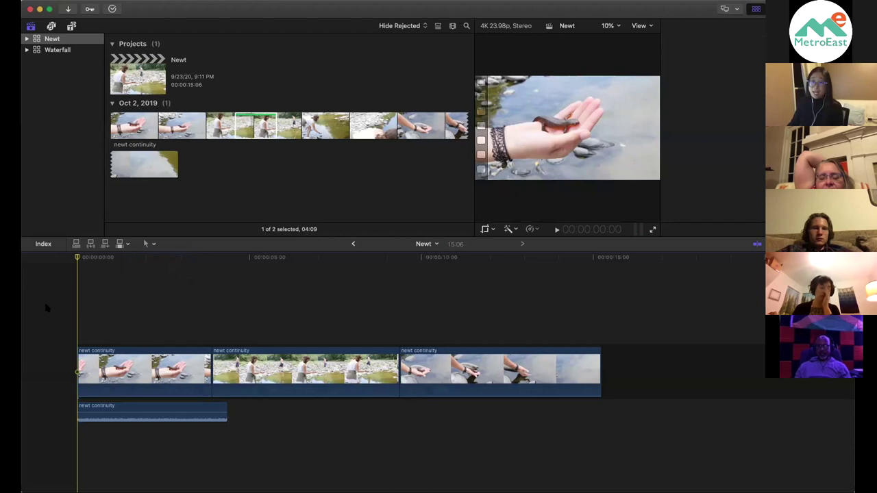
key(space)
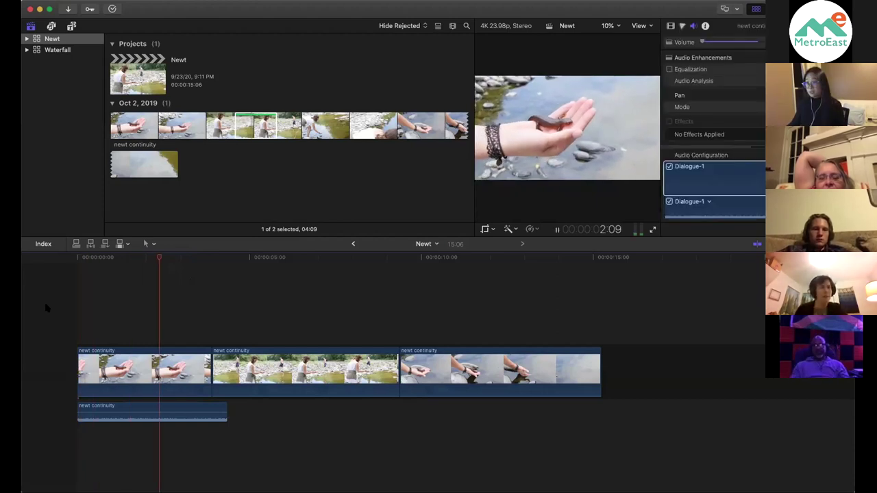
click(122, 410)
click(135, 409)
key(space)
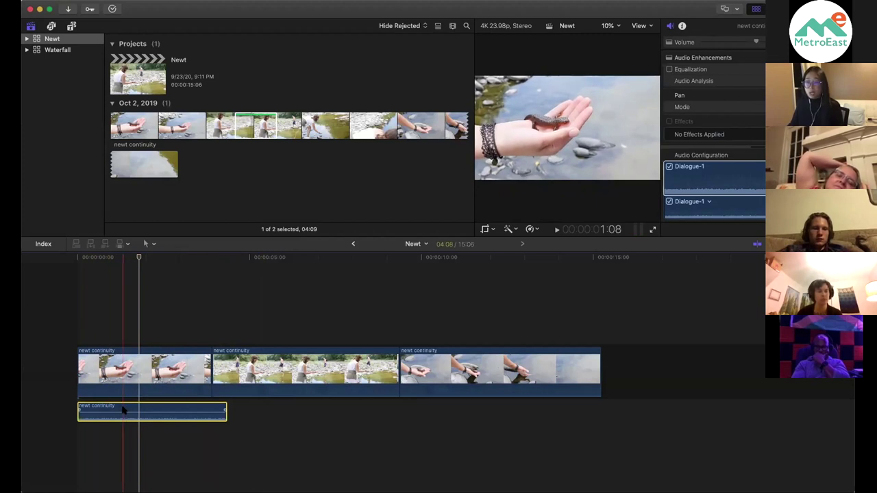
click(72, 347)
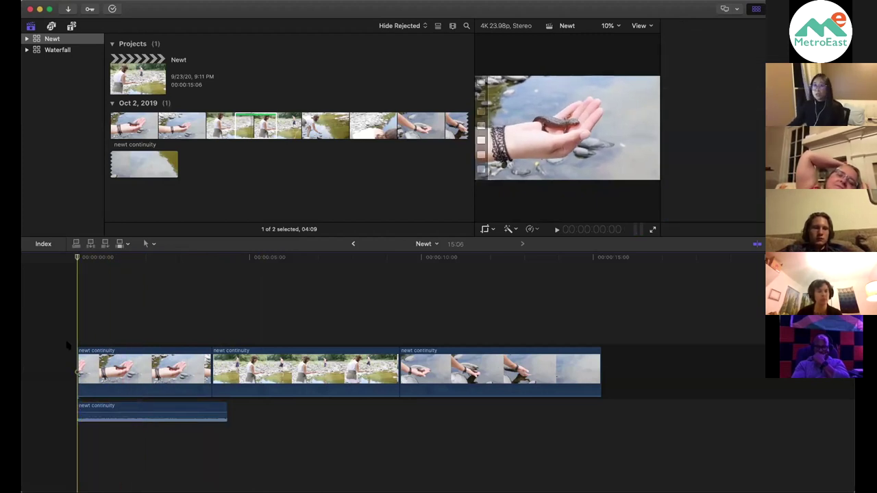
click(93, 409)
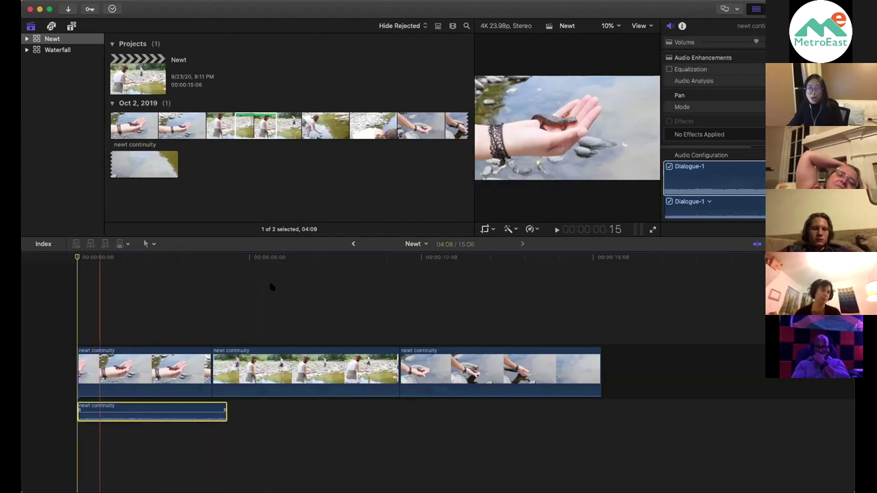
Connect a second audio copy at 4:08 with Q, then undo it.
click(228, 264)
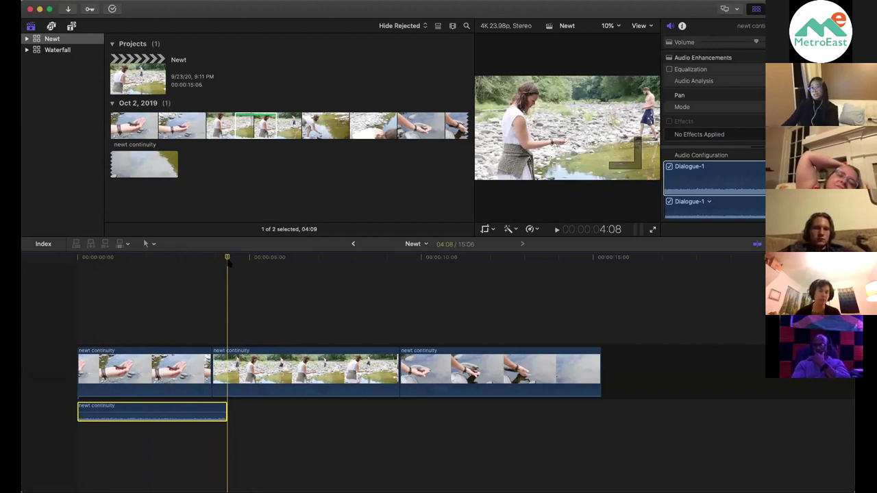
key(q)
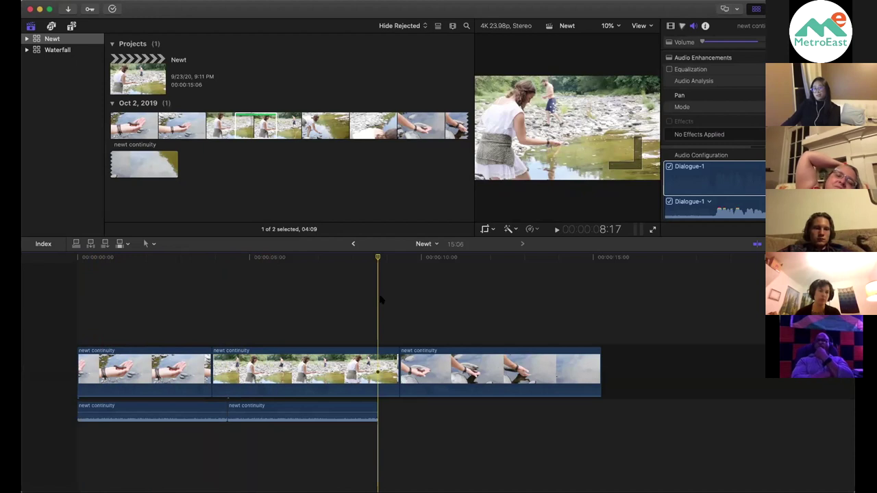
key(super+z)
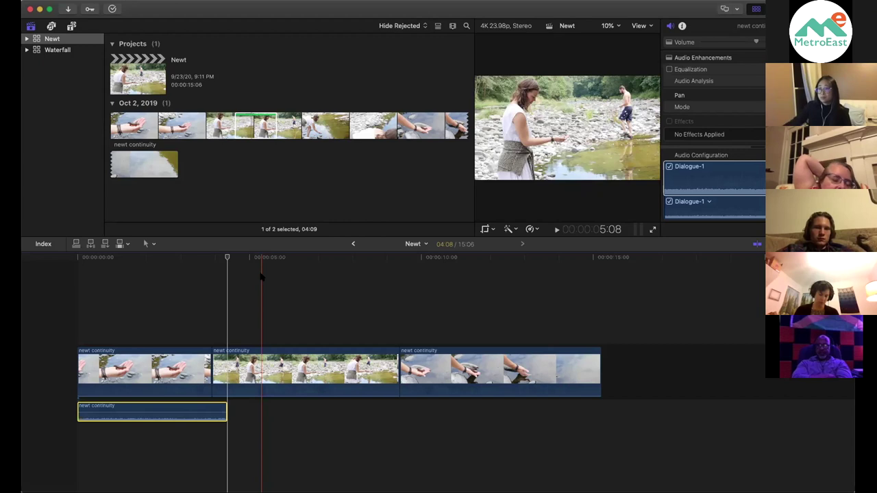
Park the playhead at 4:08, the end of the connected audio clip.
scroll(260, 276, right, 3)
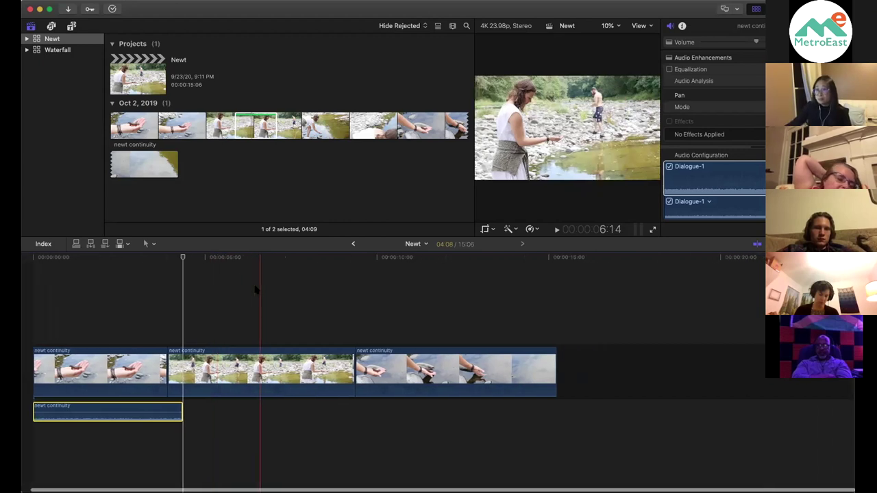
click(248, 6)
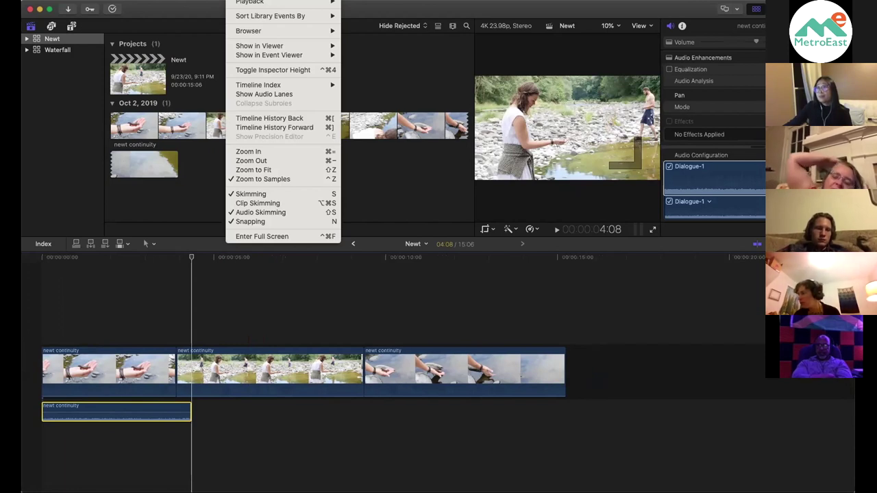
mouse_move(241, 5)
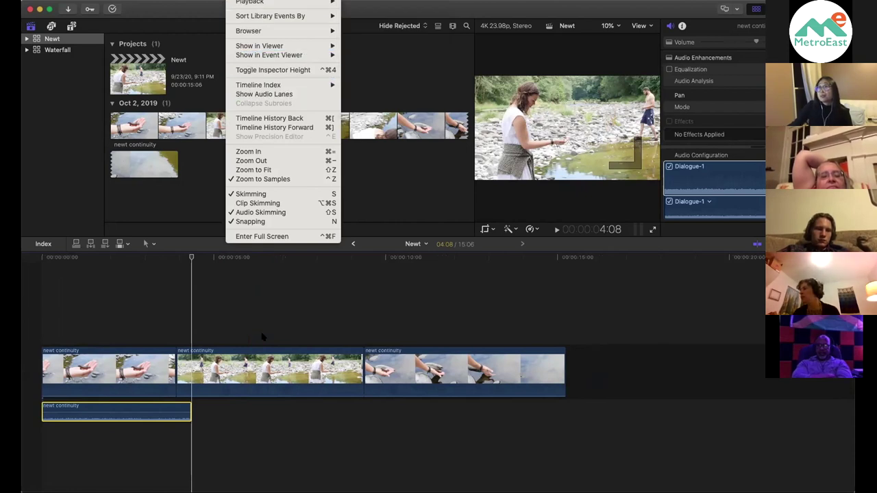
click(180, 258)
click(177, 257)
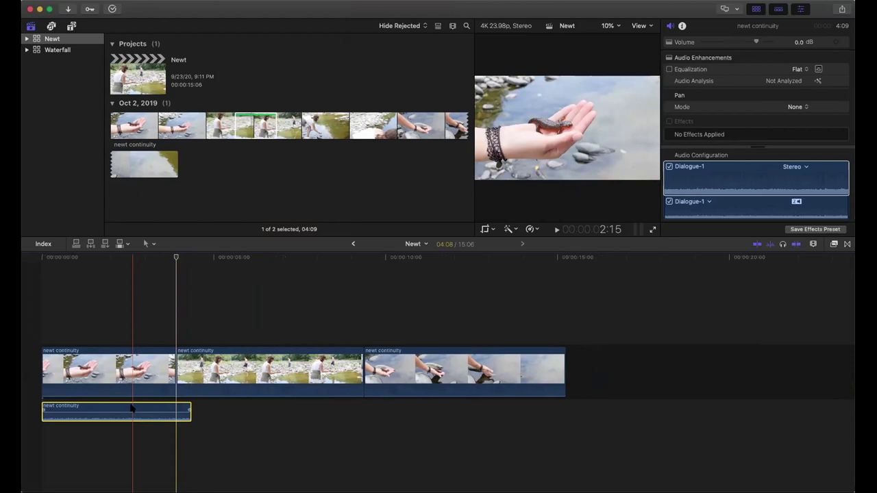
click(184, 257)
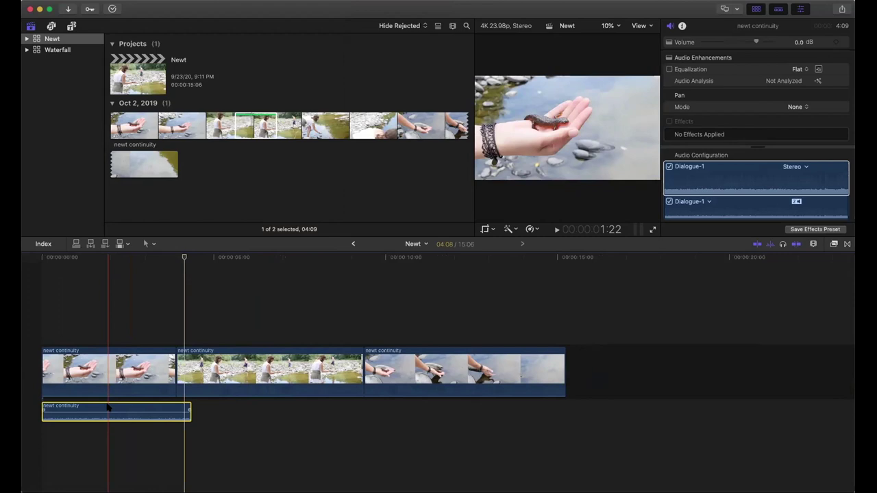
click(192, 258)
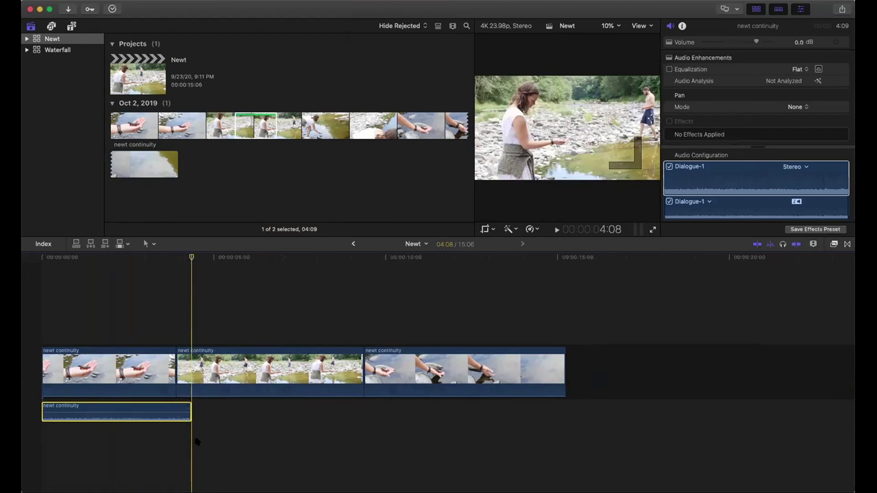
key(s)
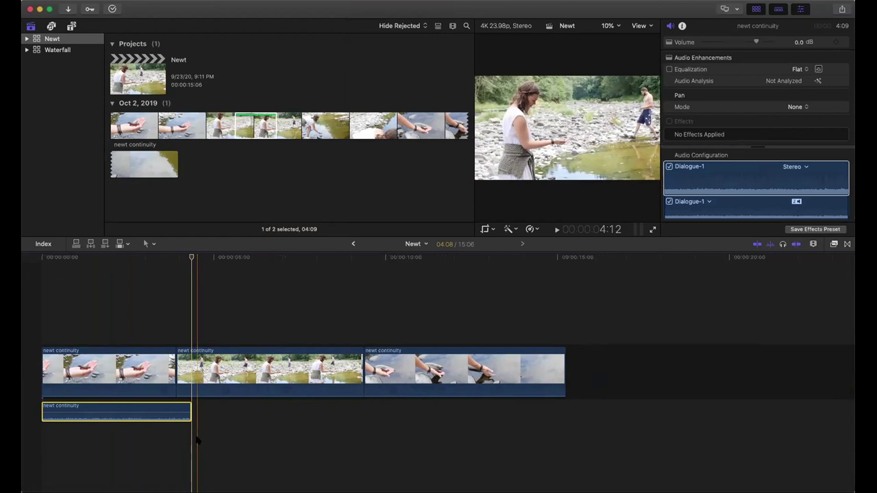
click(200, 417)
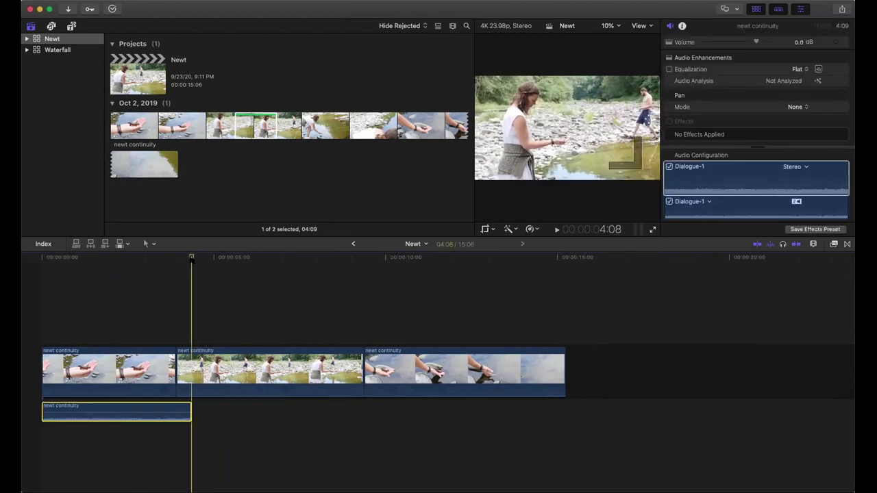
Paste three more copies of the audio clip end to end with Cmd-V.
key(super+v)
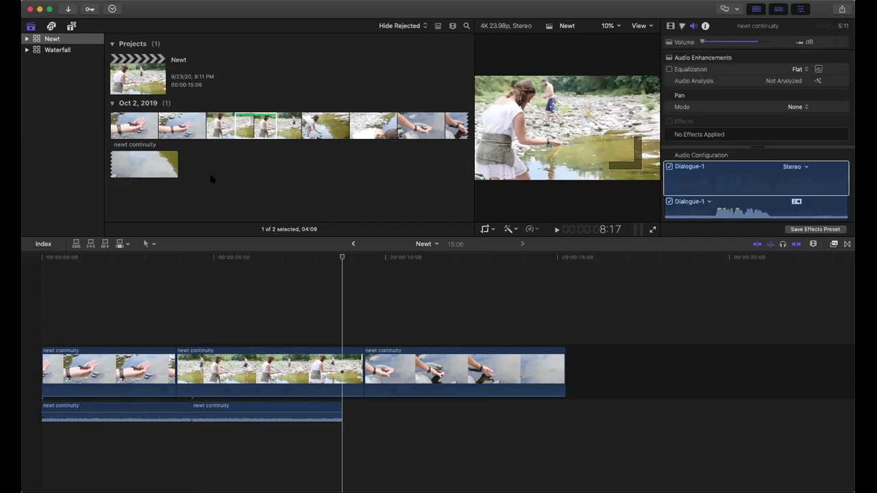
key(super+v)
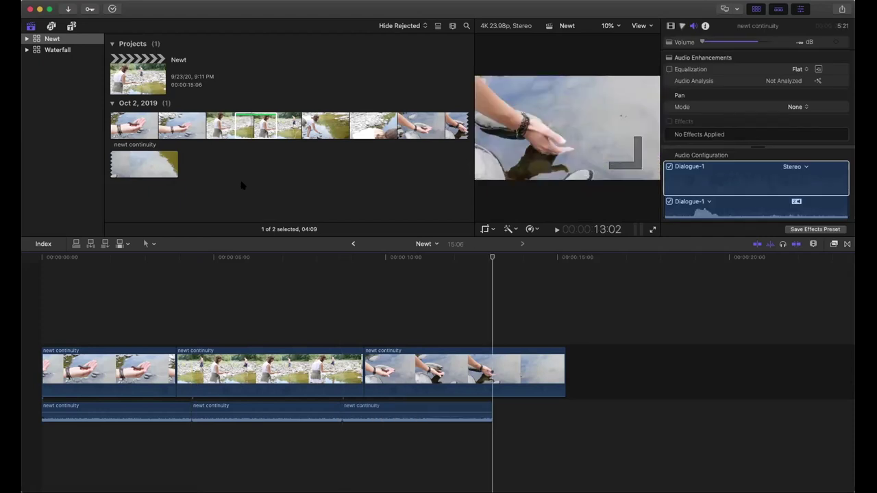
key(super+v)
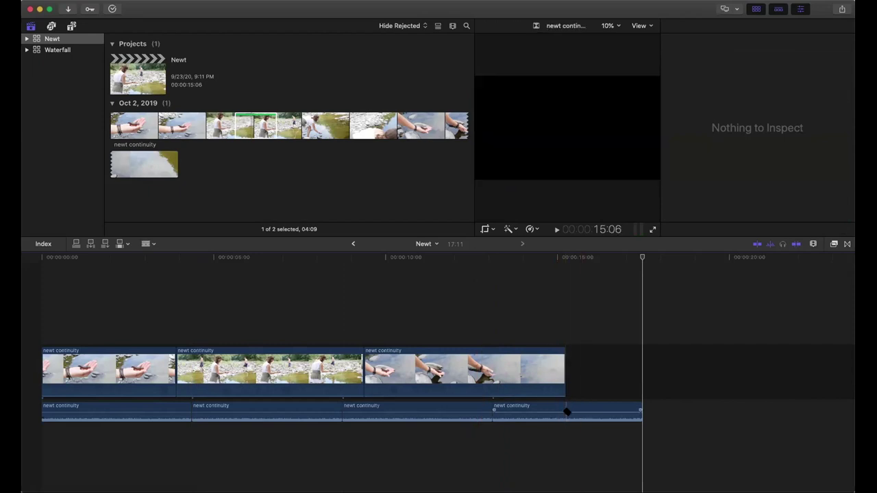
Blade the last audio clip at the video's end, delete the overhang and return to the start.
click(569, 409)
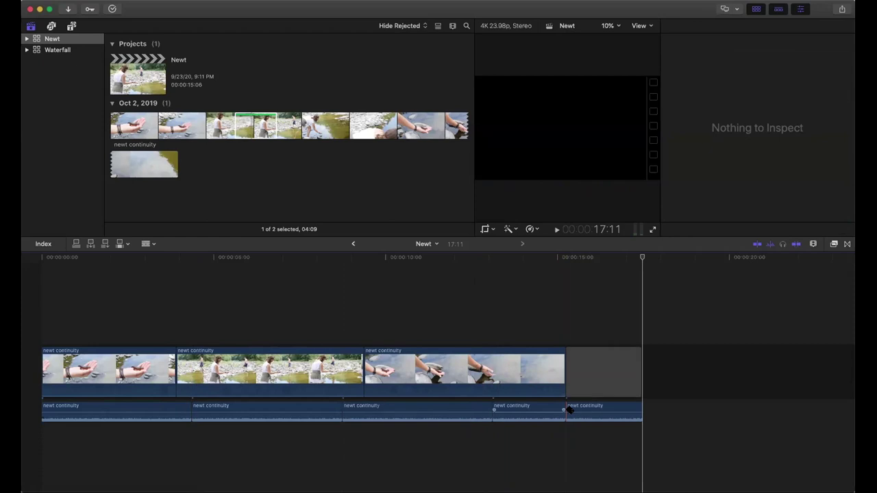
key(a)
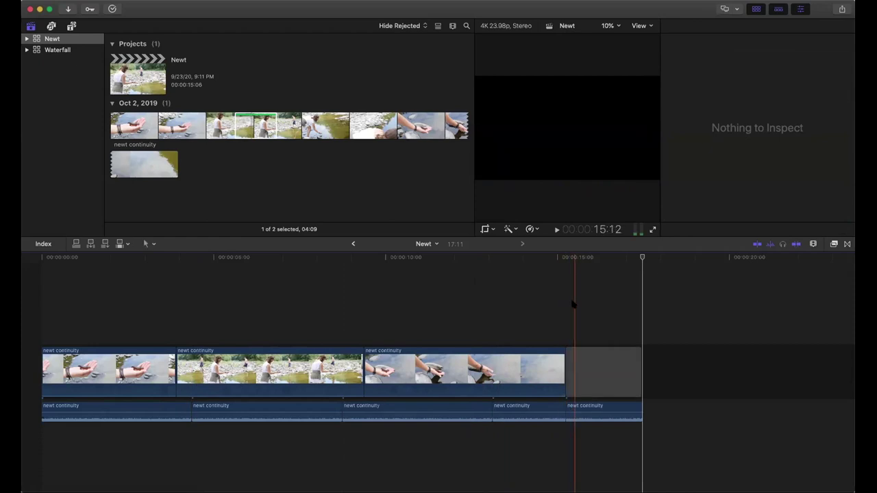
click(582, 415)
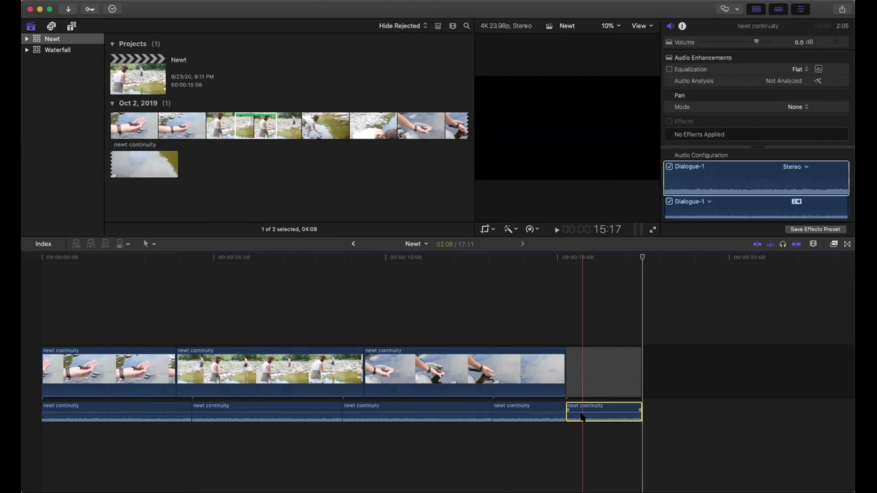
key(Delete)
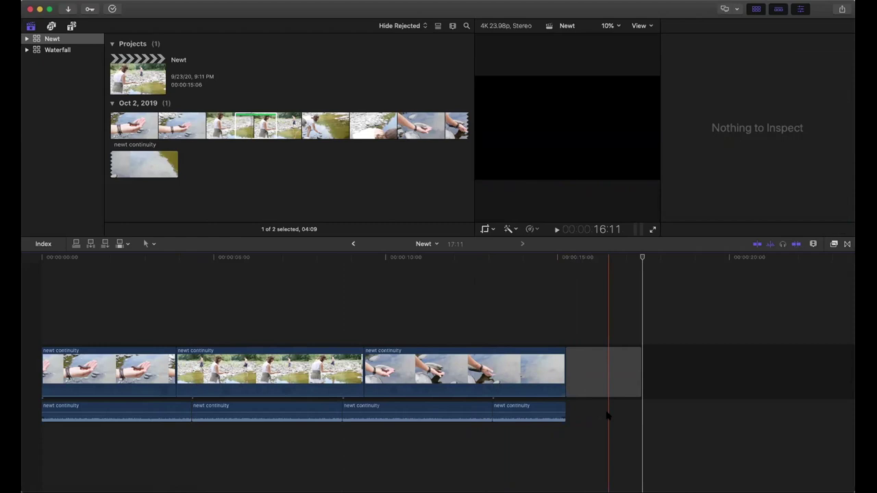
key(Home)
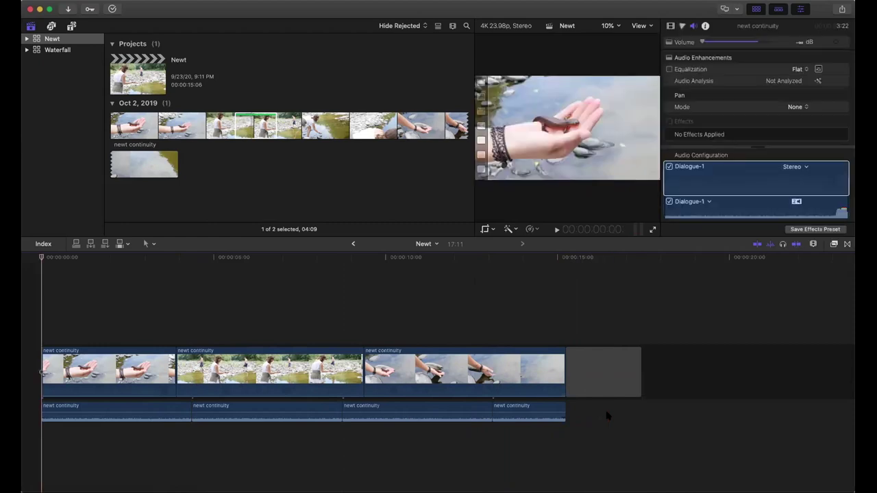
Play the timeline and trim six frames off the third storyline clip's start.
key(space)
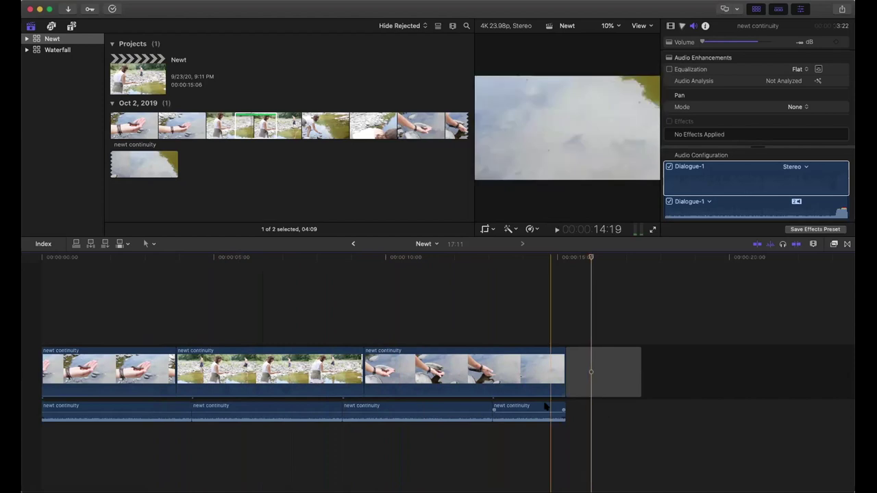
click(590, 372)
click(365, 368)
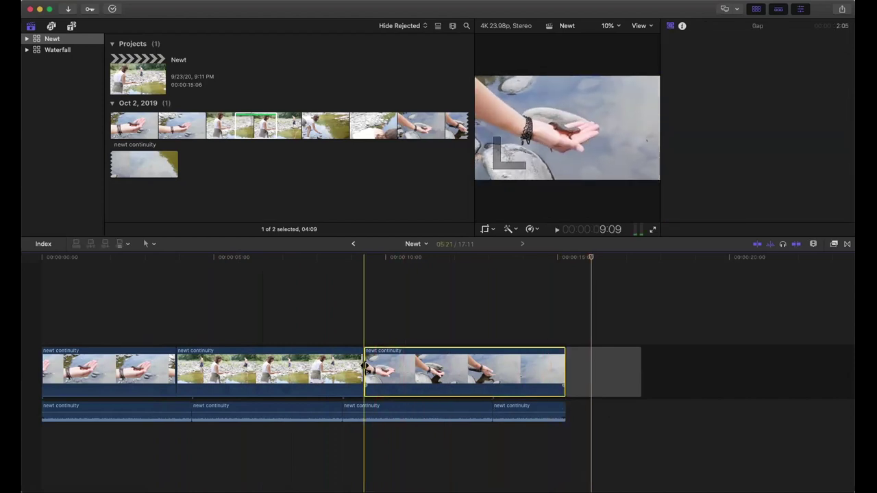
drag(366, 368, 373, 368)
Slide the last audio clip left against the others and return the playhead to the start.
drag(521, 411, 552, 411)
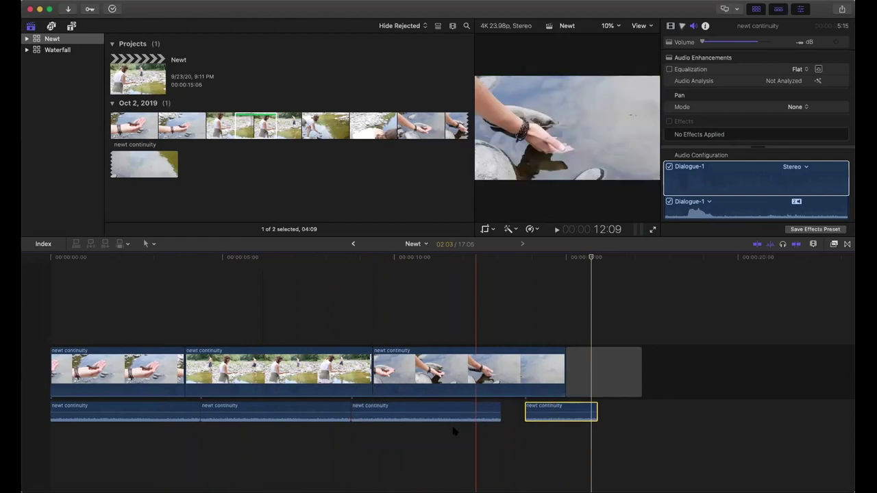
click(357, 295)
key(space)
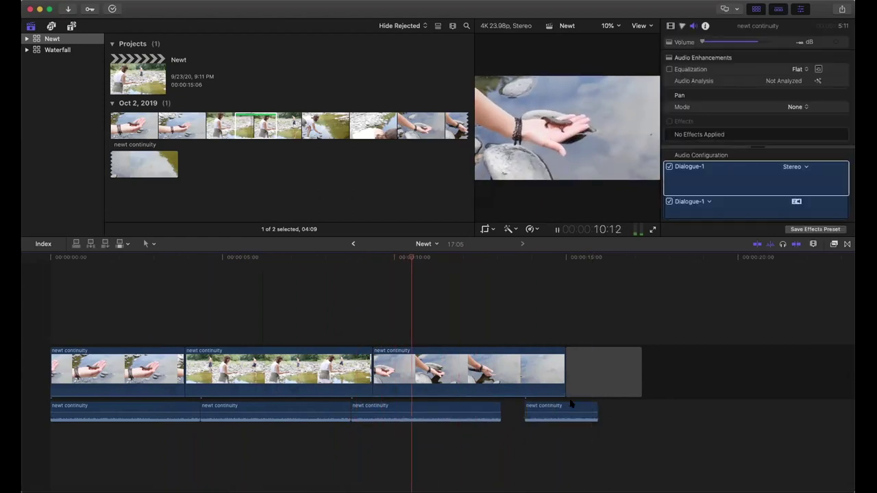
key(space)
drag(583, 410, 561, 407)
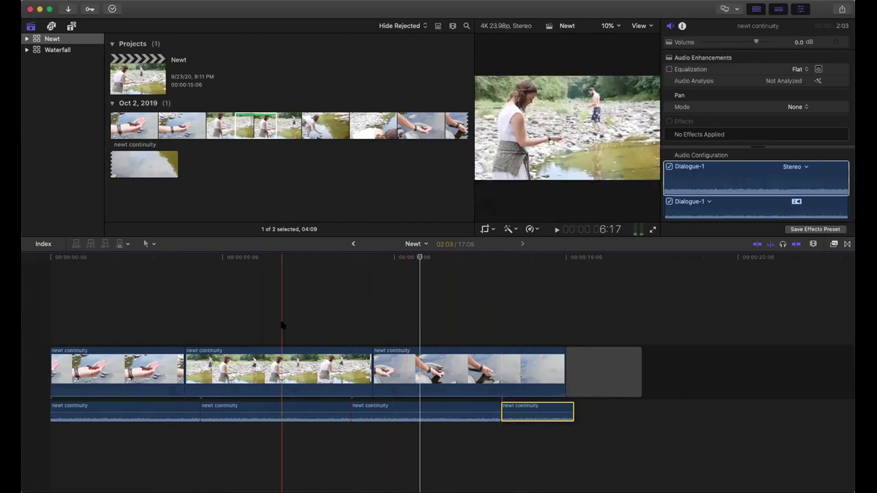
click(358, 304)
key(super+4)
key(Home)
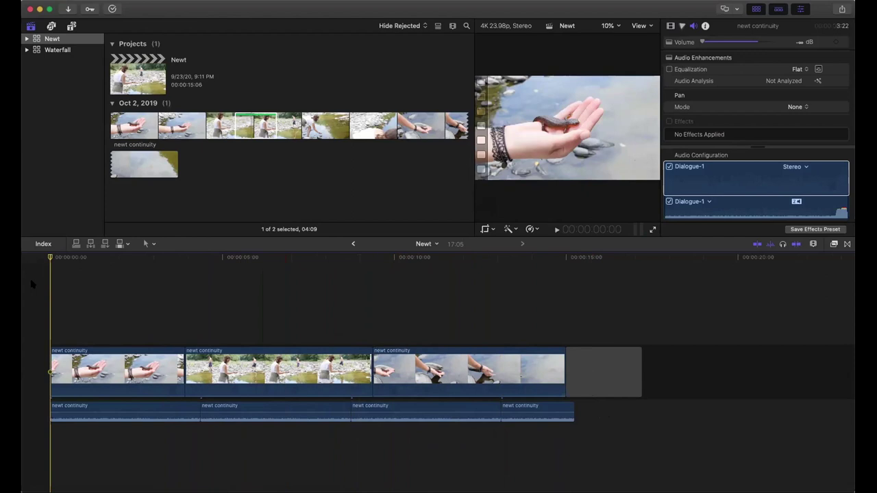
Select the first connected audio clip and open the All / Video Only / Audio Only menu.
click(91, 372)
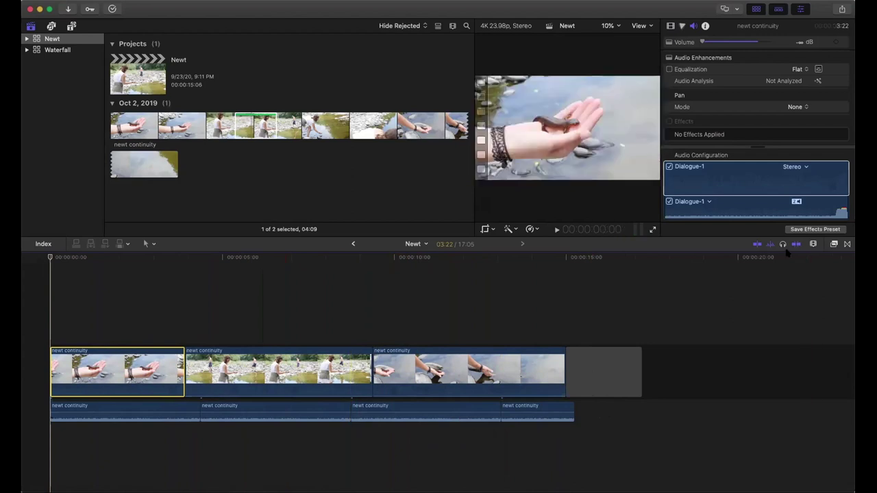
click(269, 123)
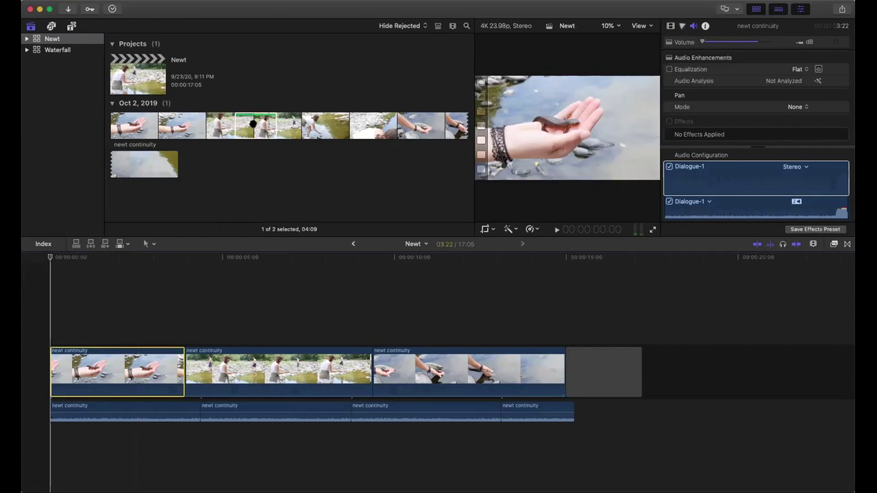
click(152, 409)
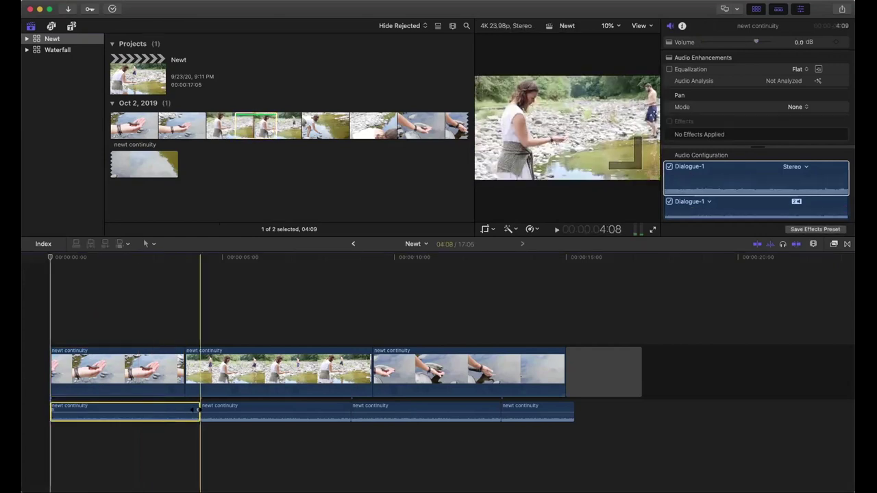
click(123, 244)
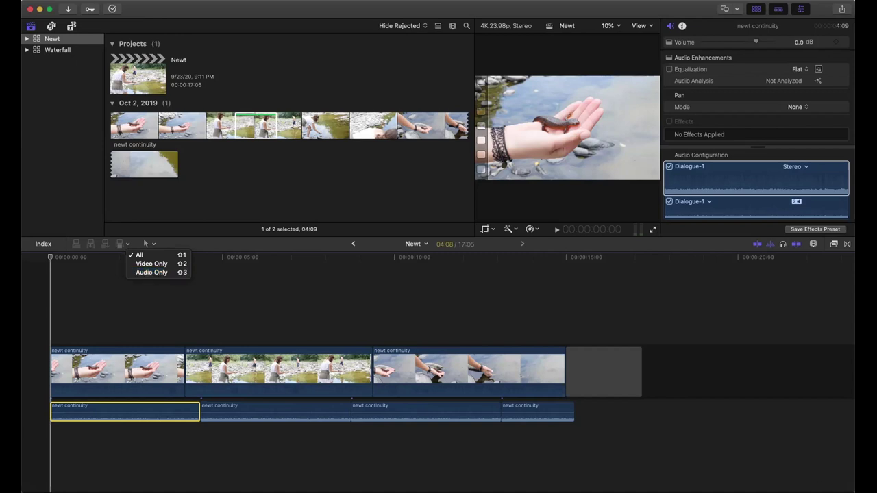
Close the edit-mode menu unchanged and deselect the audio clip.
key(Escape)
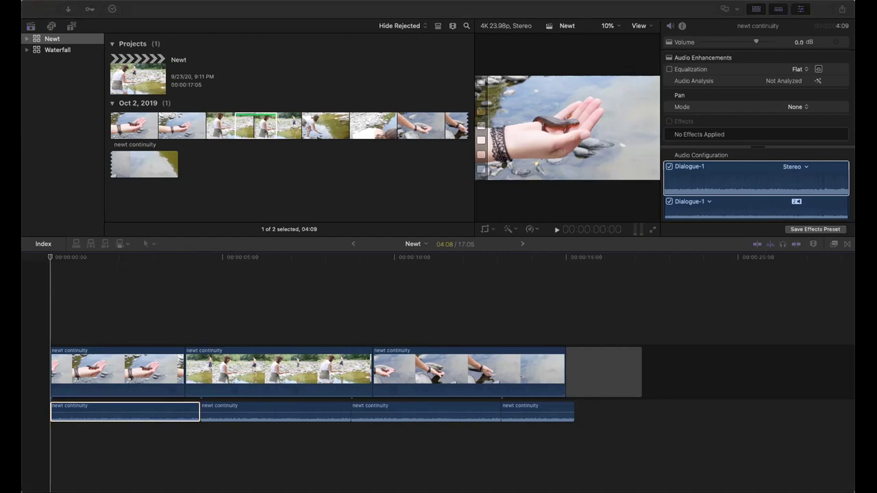
click(375, 325)
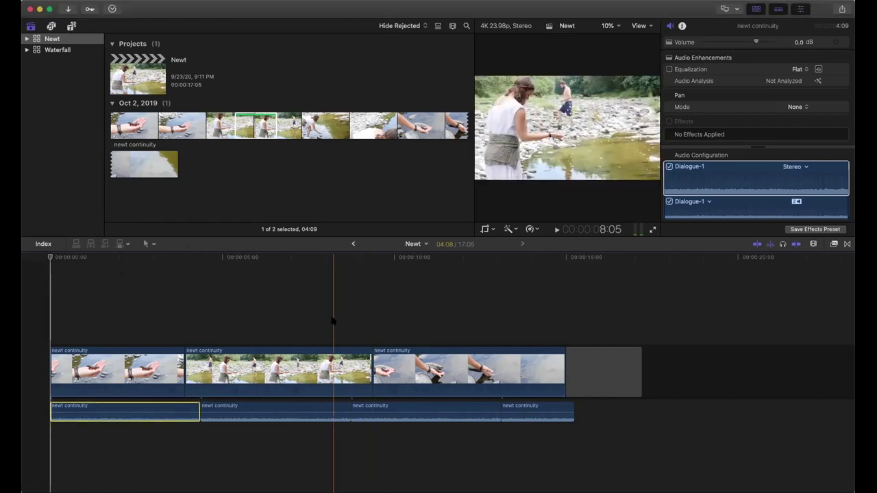
click(738, 321)
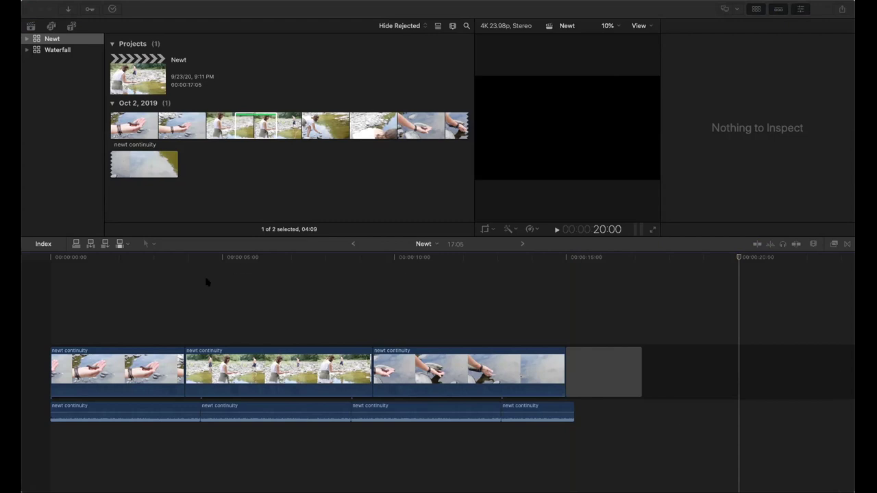
Move the playhead back to 13:16.
click(52, 283)
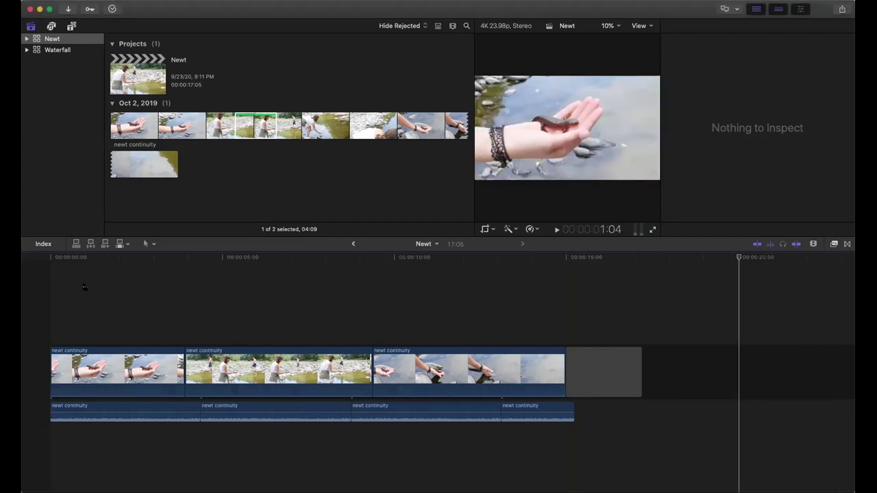
drag(573, 257, 521, 258)
key(super+4)
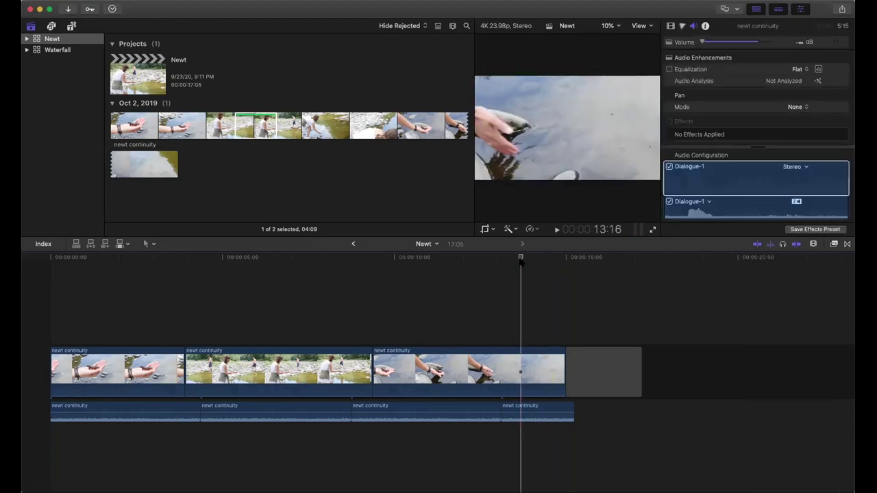